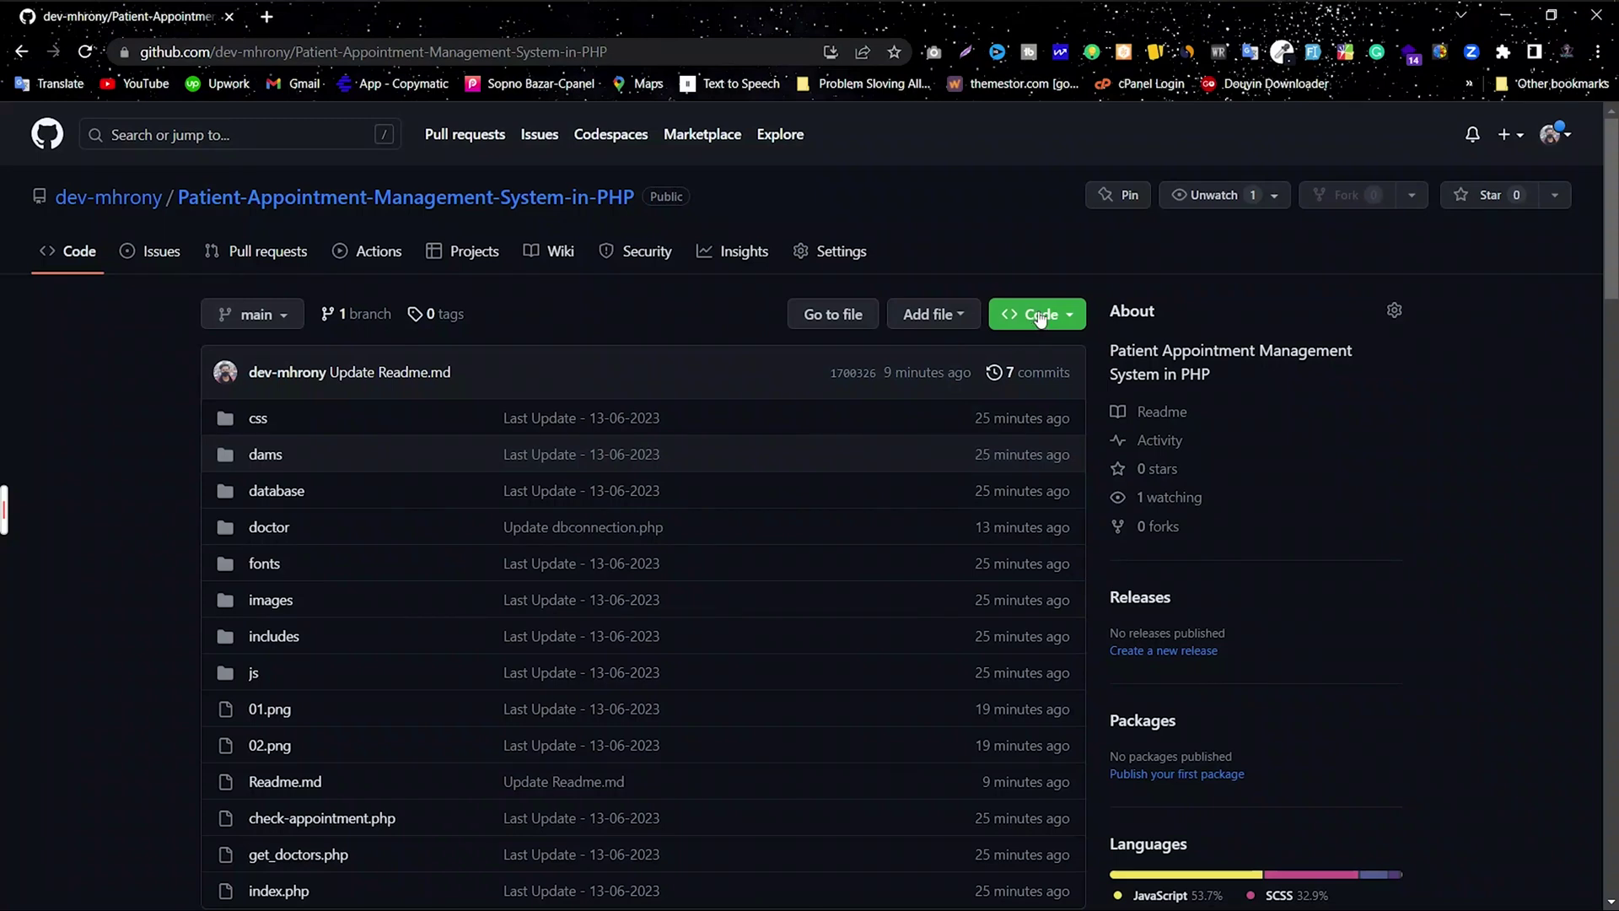
Step: Download the GitHub repository as a ZIP and show Chrome's Downloads list with the zip
left_click(1040, 315)
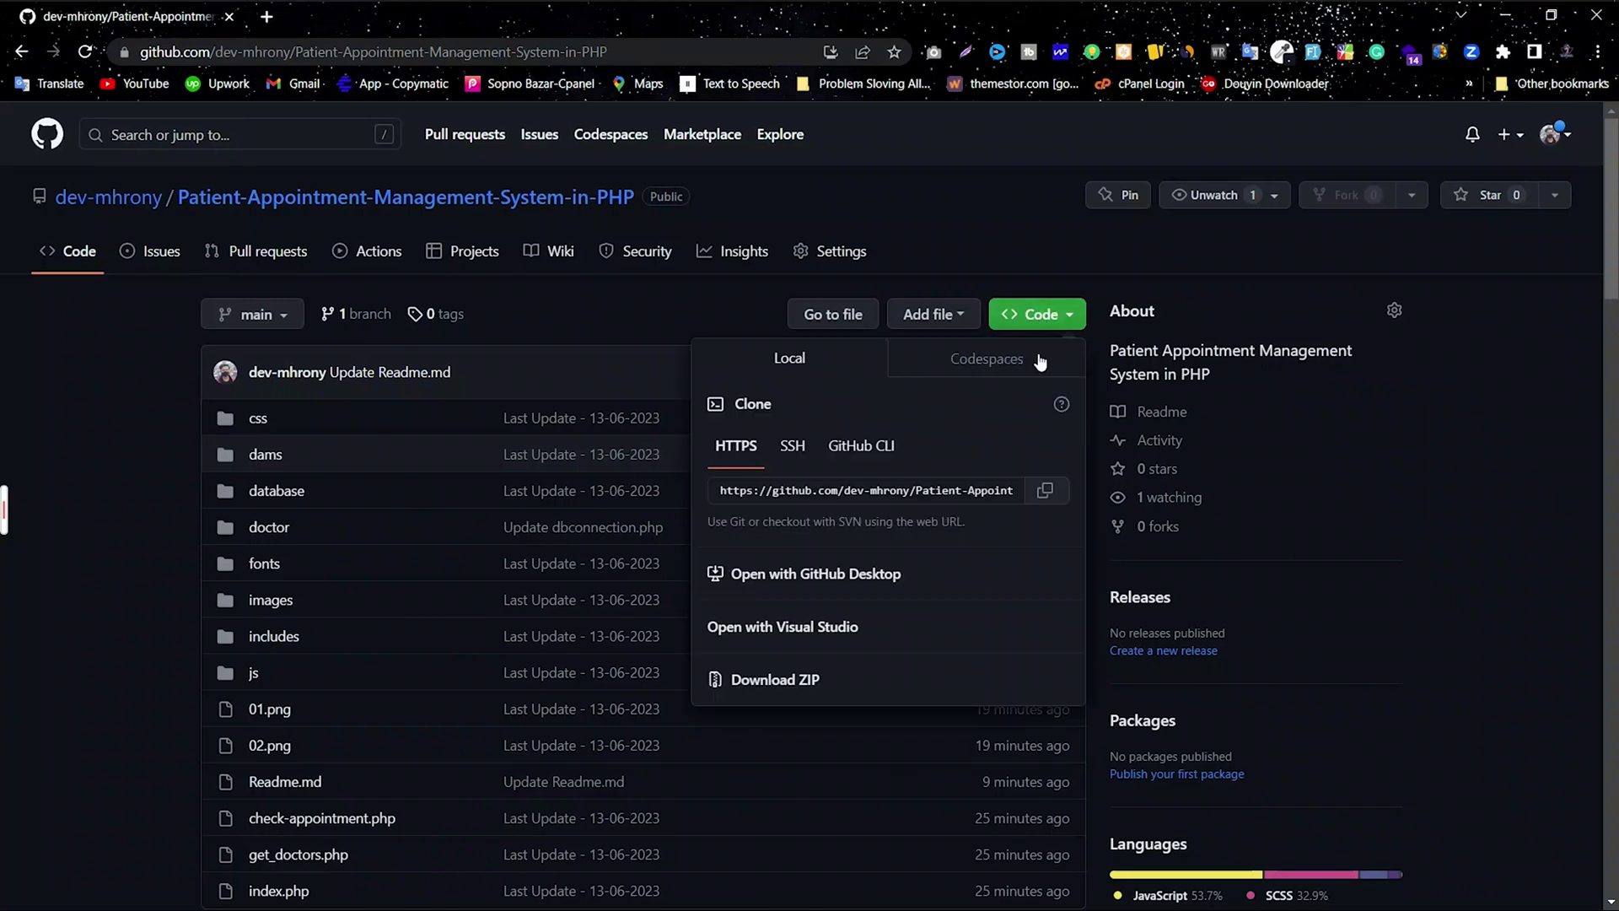
left_click(776, 685)
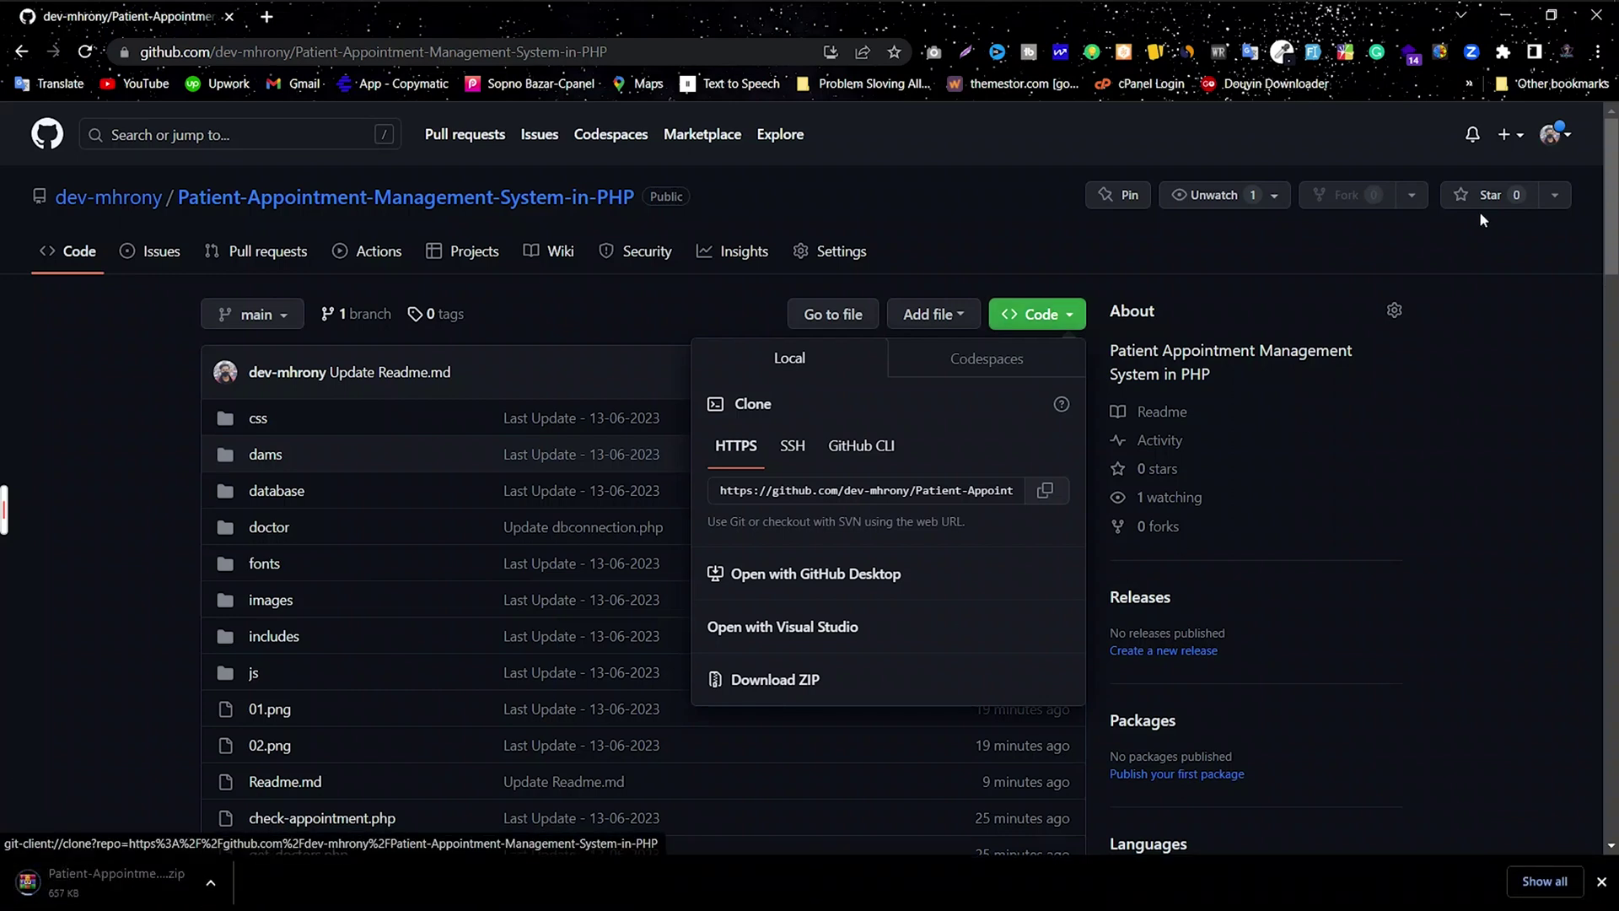
left_click(1597, 51)
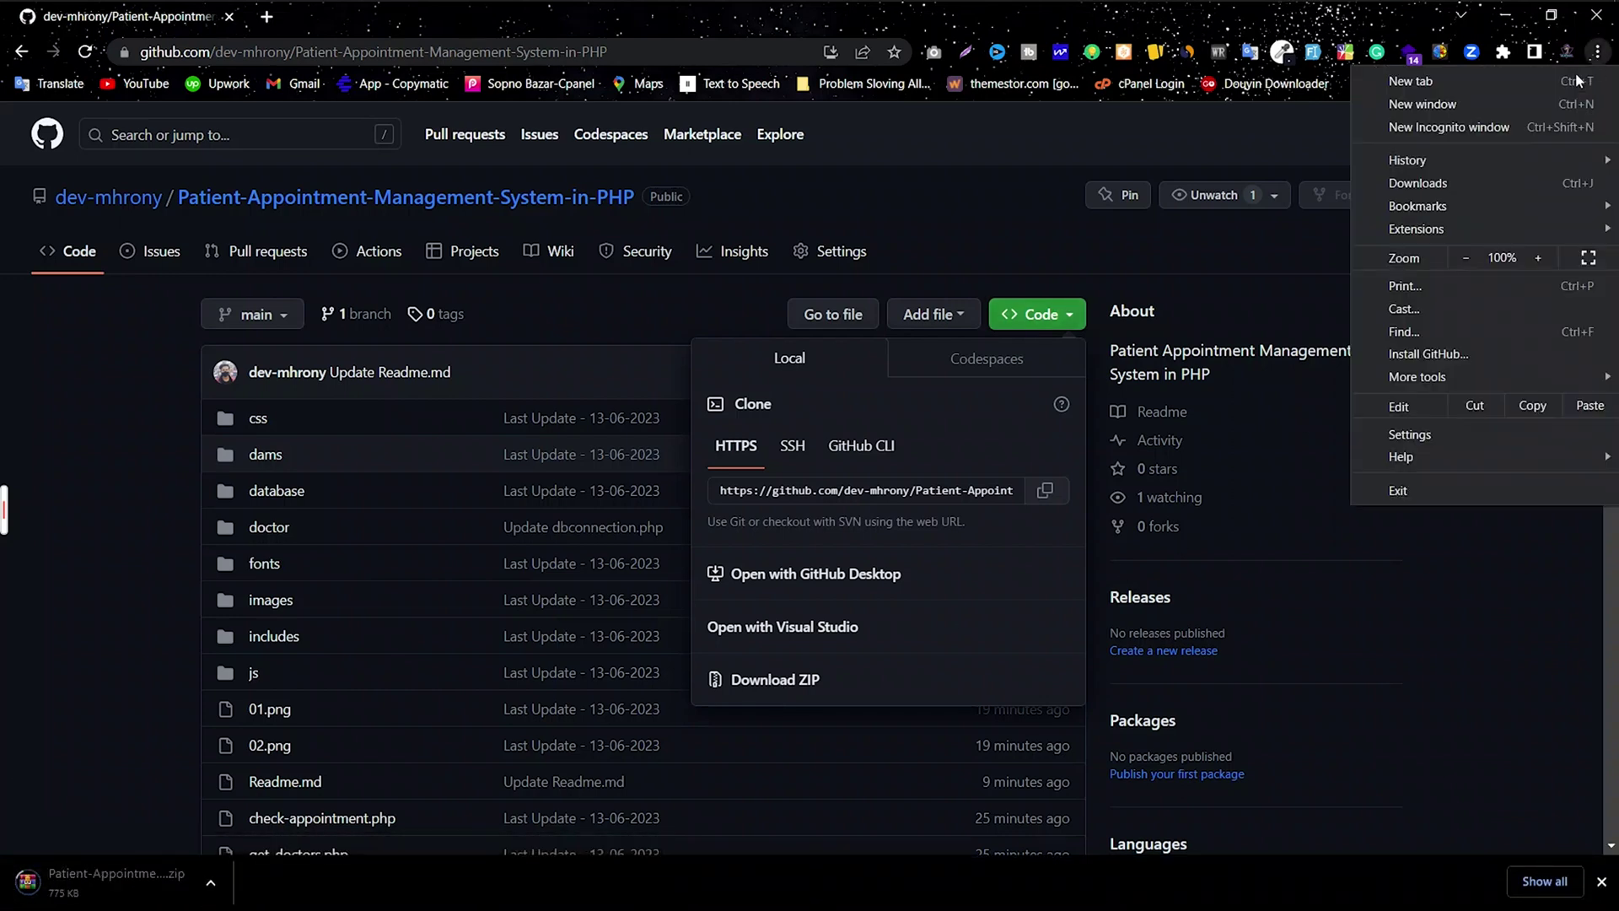
left_click(1452, 182)
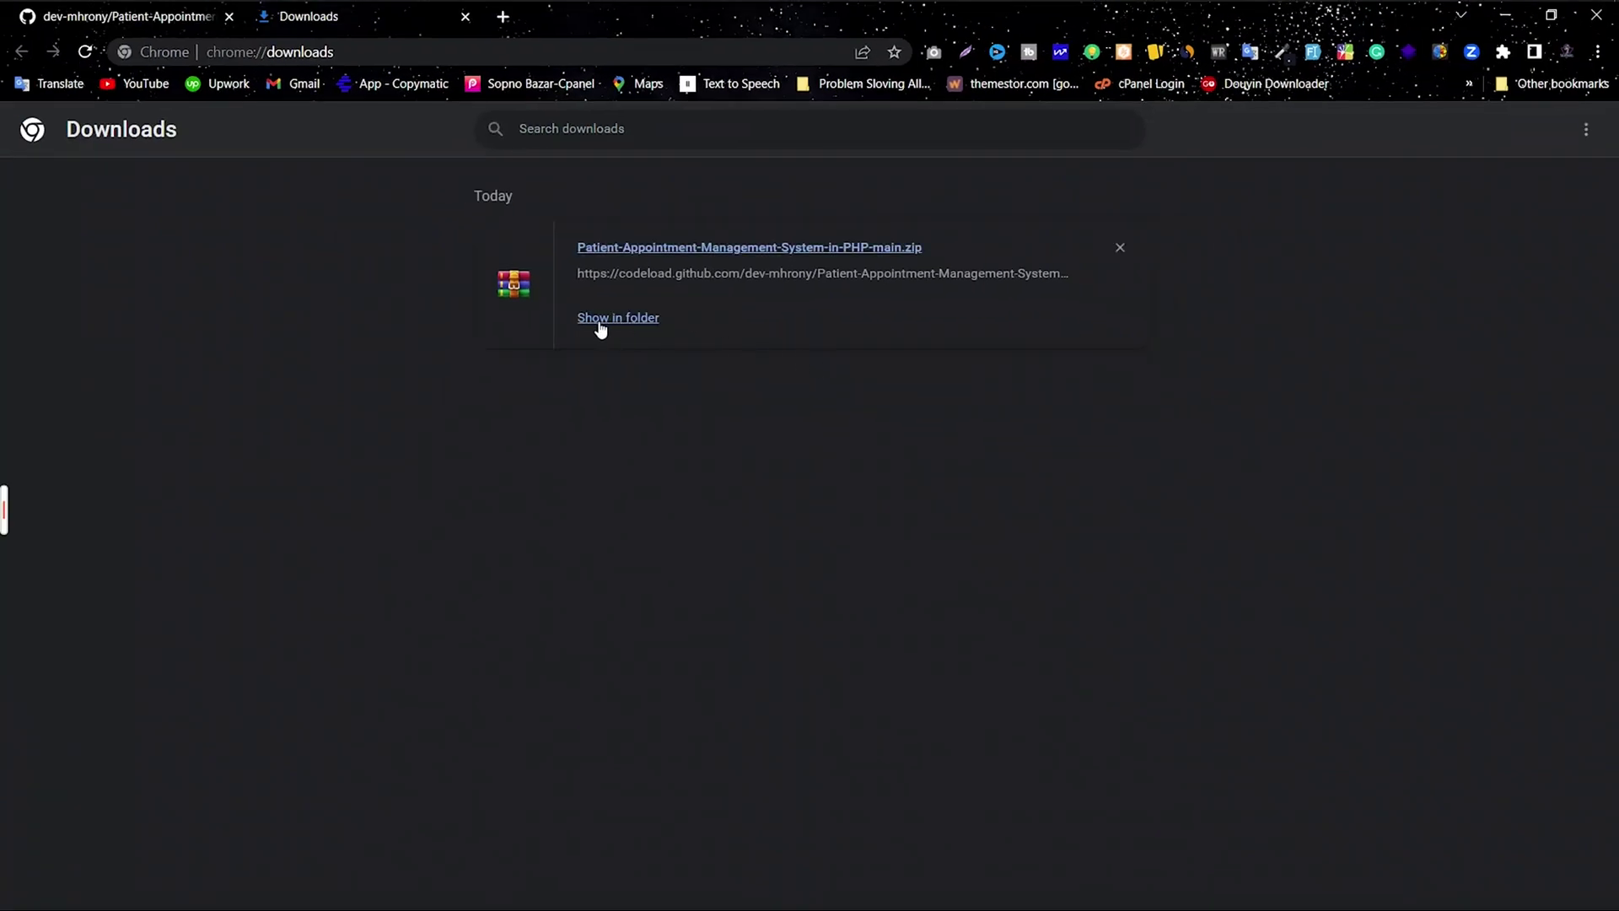
Step: Reveal the downloaded zip in the G: Downloader folder and place that window over the desktop
left_click(618, 318)
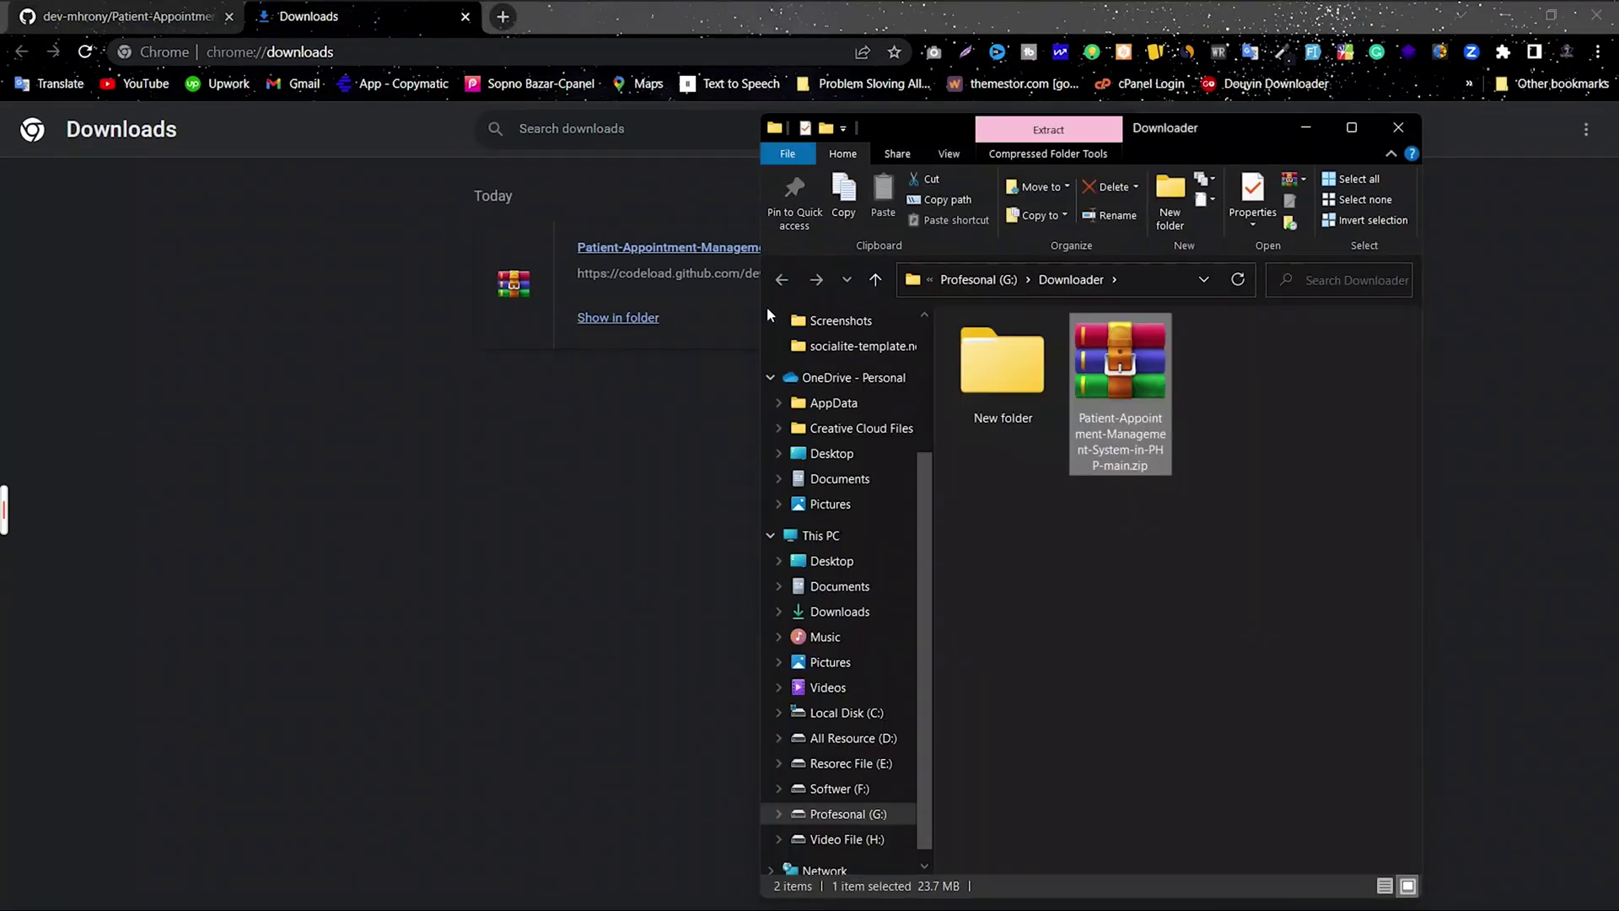
left_click(1496, 20)
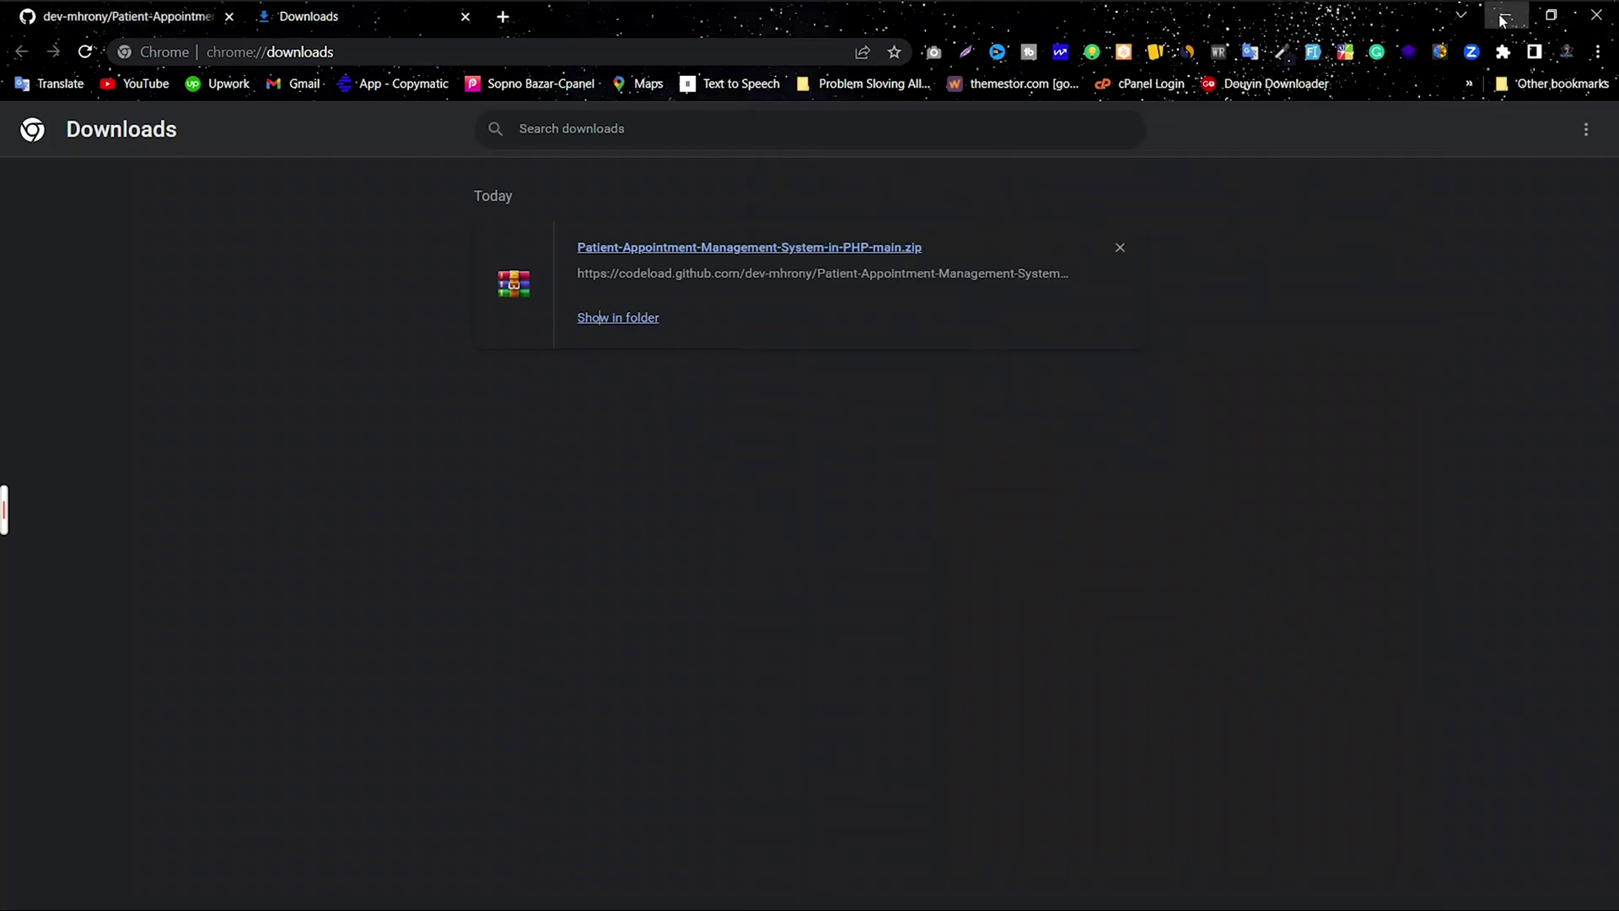
left_click_drag(1228, 129, 998, 66)
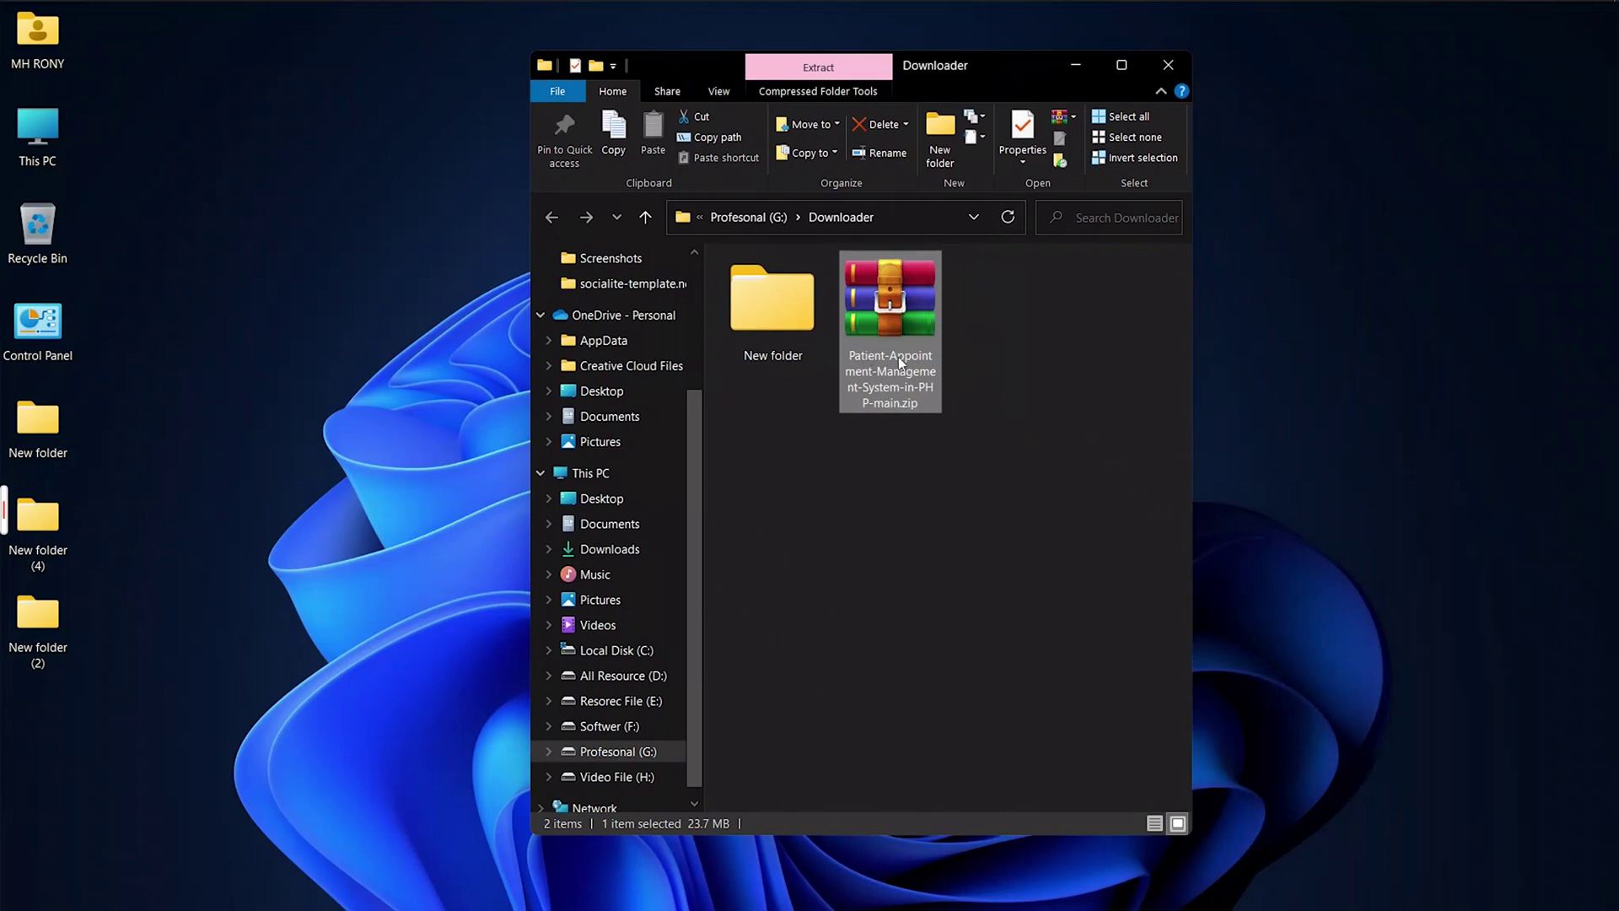
Step: Open the project zip in WinRAR, dismissing the license reminder
double_click(877, 345)
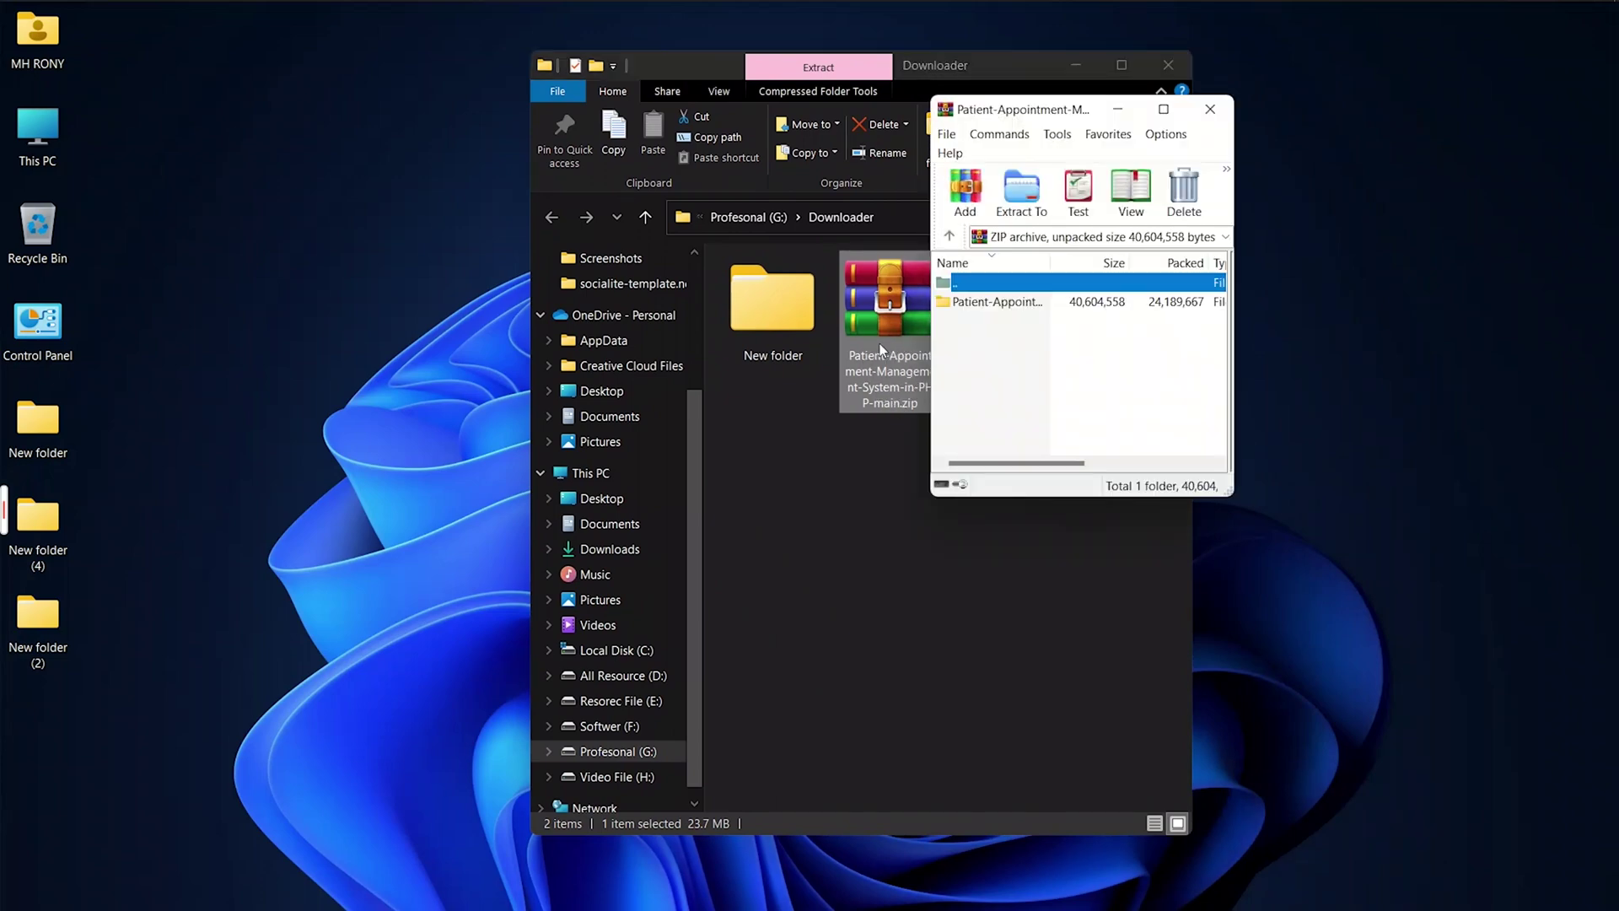
left_click(1167, 65)
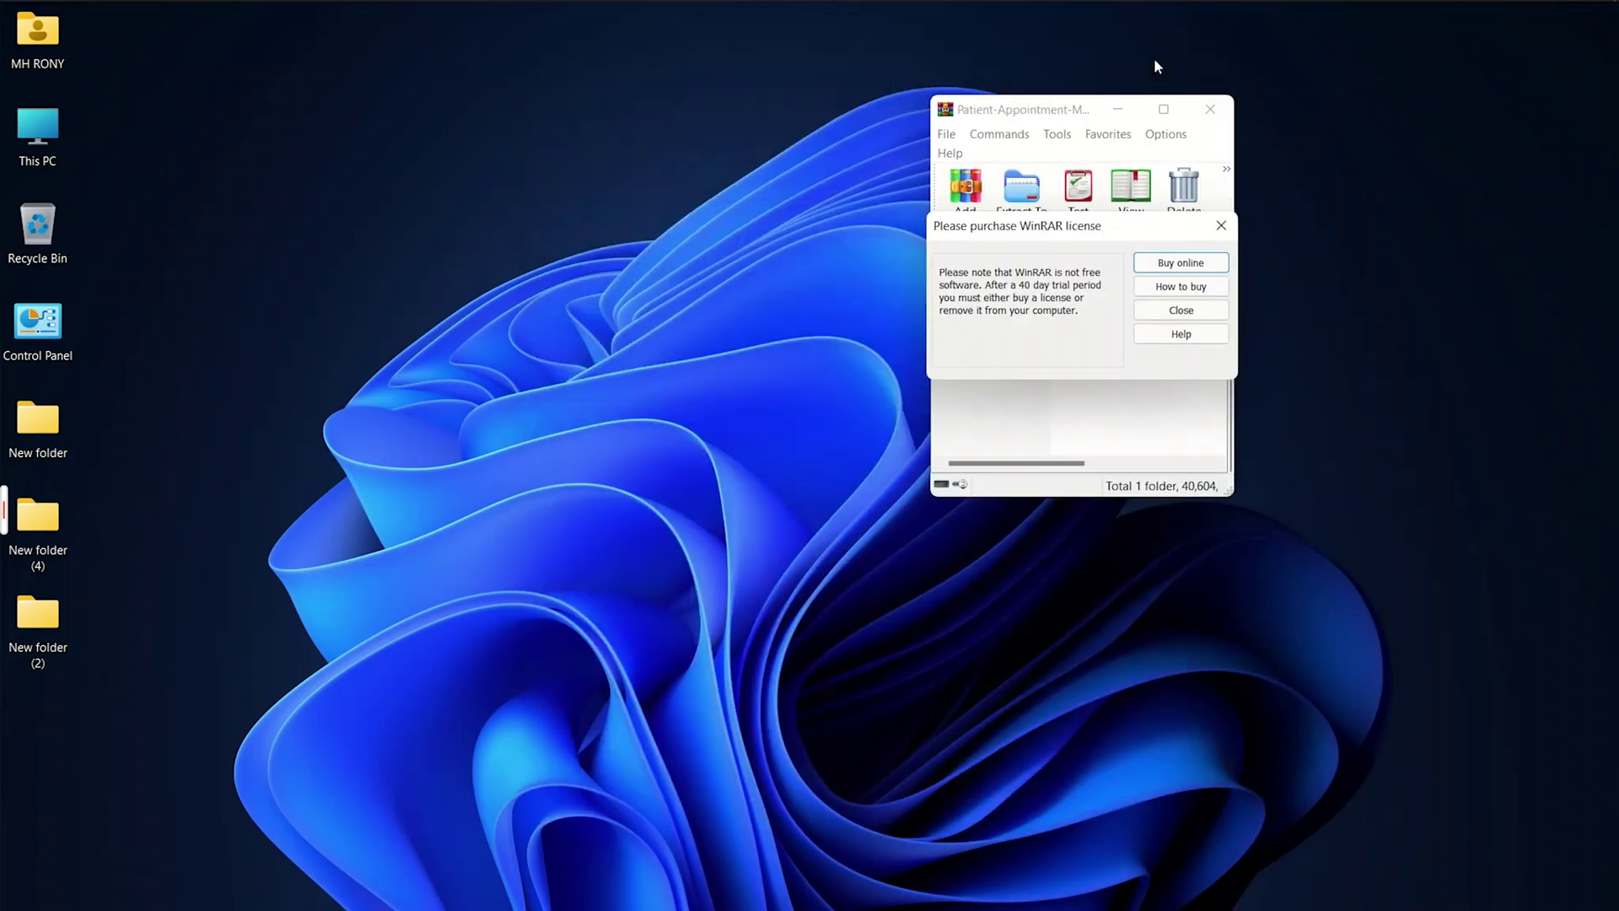
left_click(1181, 311)
mouse_move(1058, 117)
left_mouse_down()
mouse_move(873, 107)
mouse_move(1061, 107)
left_mouse_up()
Step: Extract the project folder into F:\Install\laragon\www and open the extracted folder
double_click(41, 135)
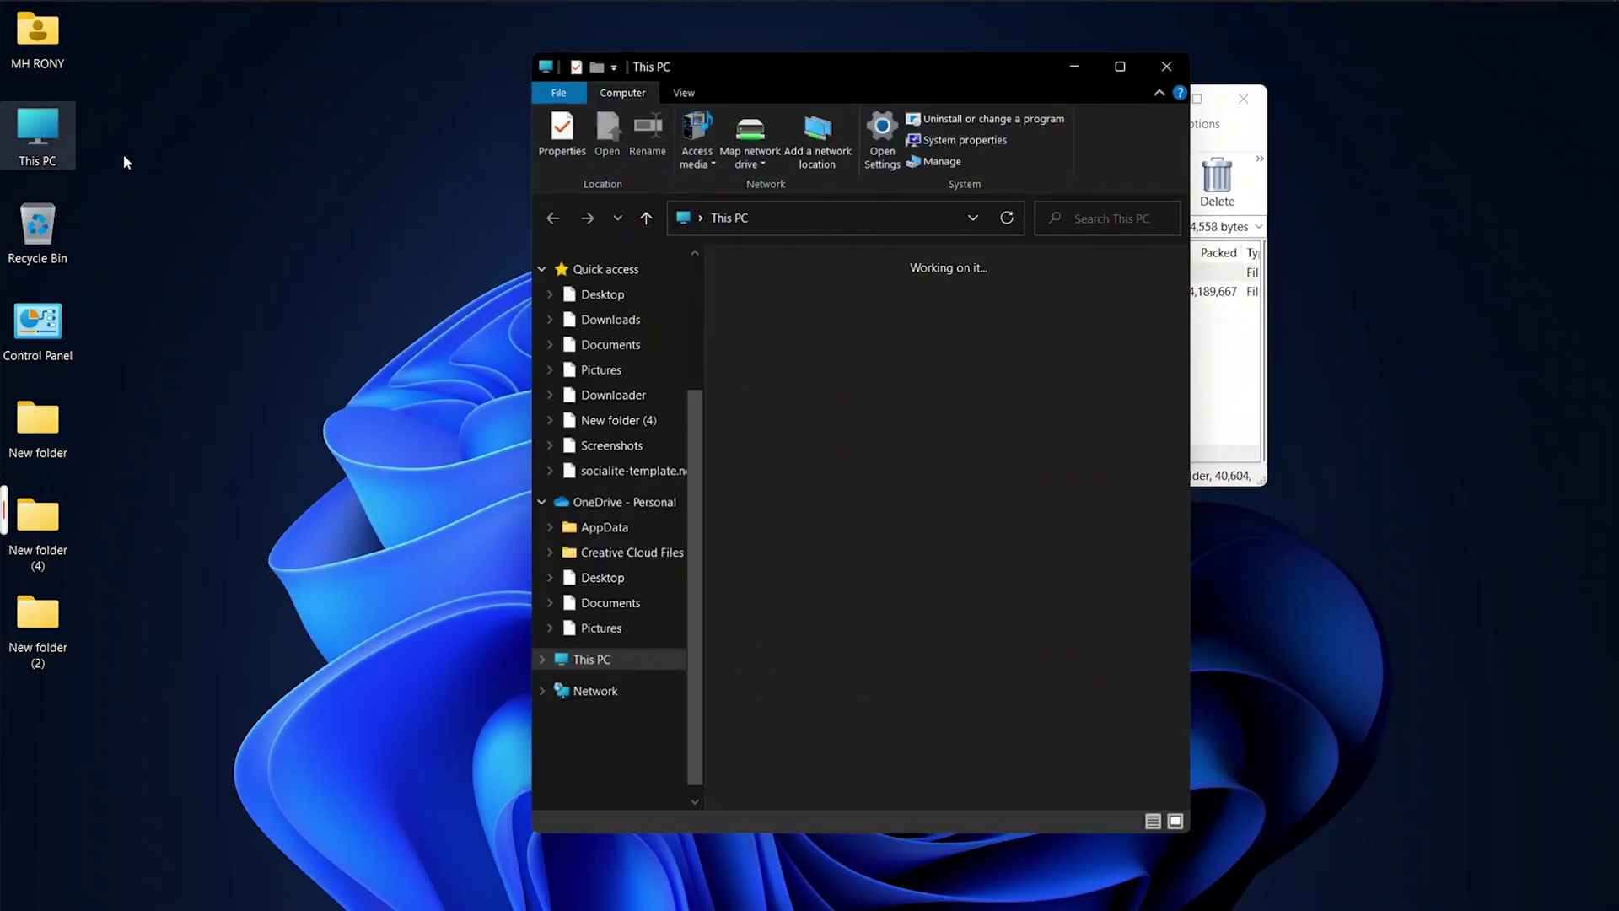
left_click_drag(853, 80, 631, 32)
scroll(591, 629, "down", 2)
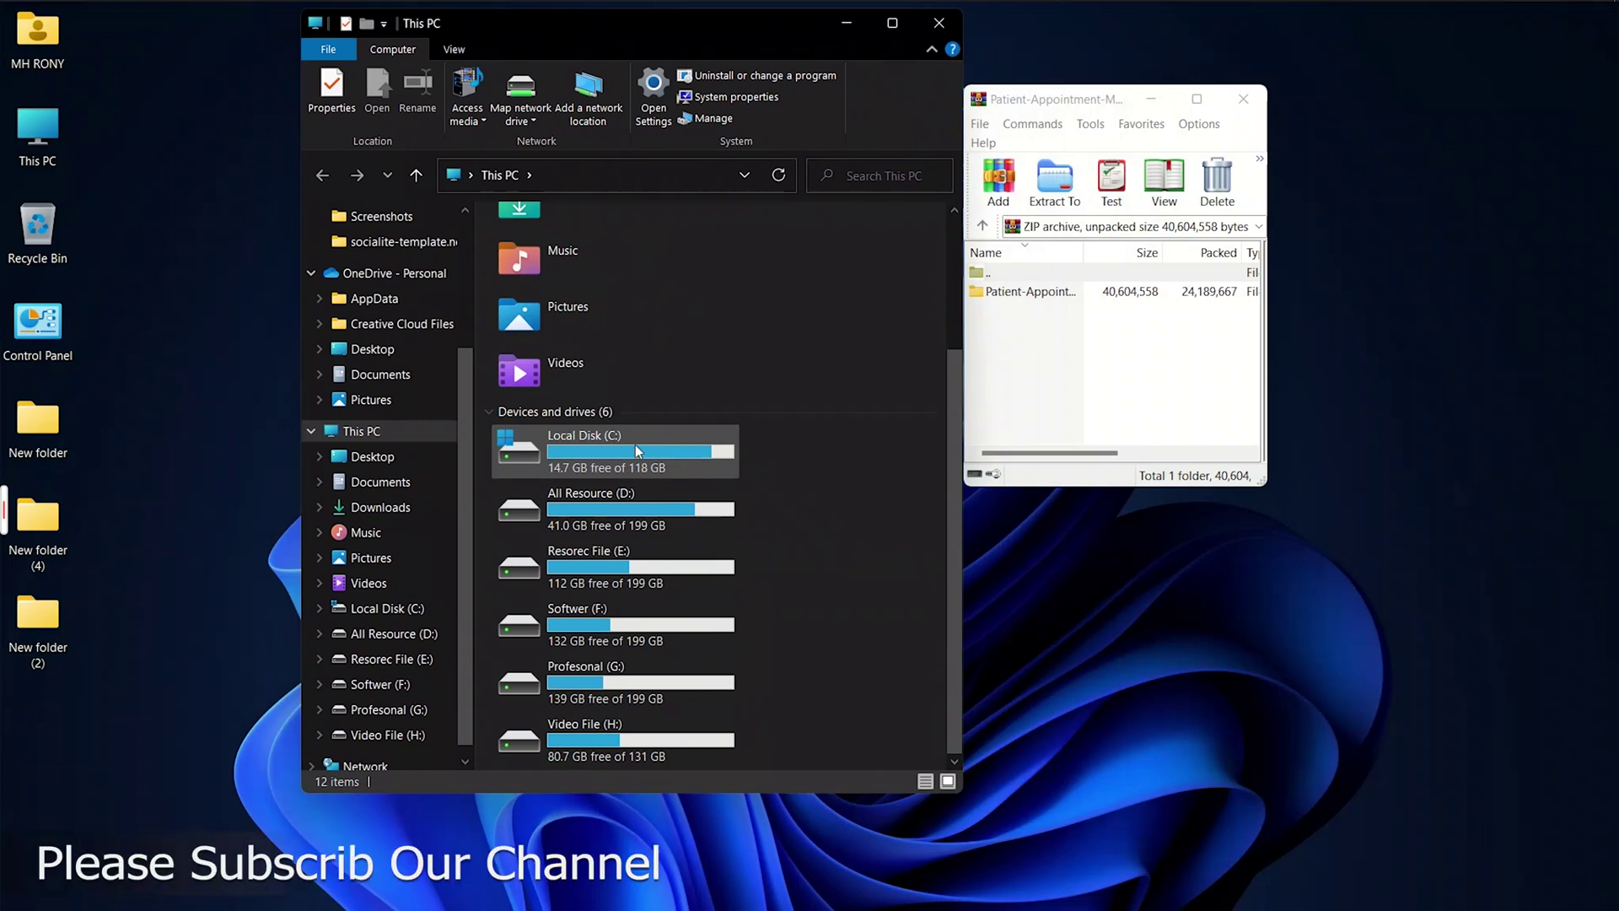
left_click(573, 632)
double_click(573, 632)
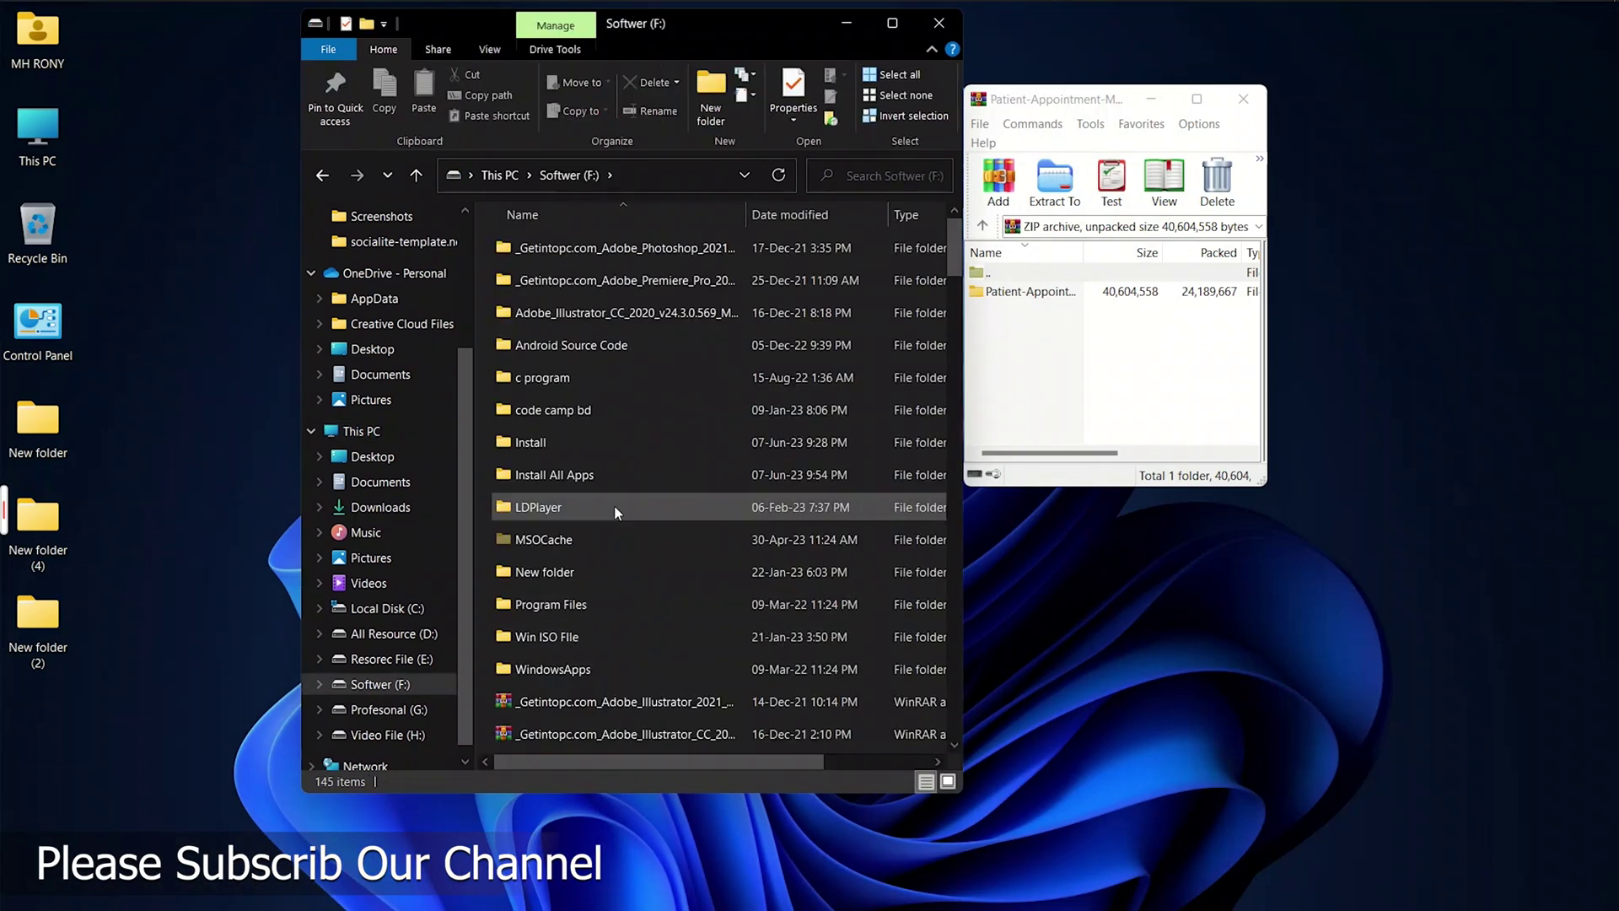
double_click(535, 439)
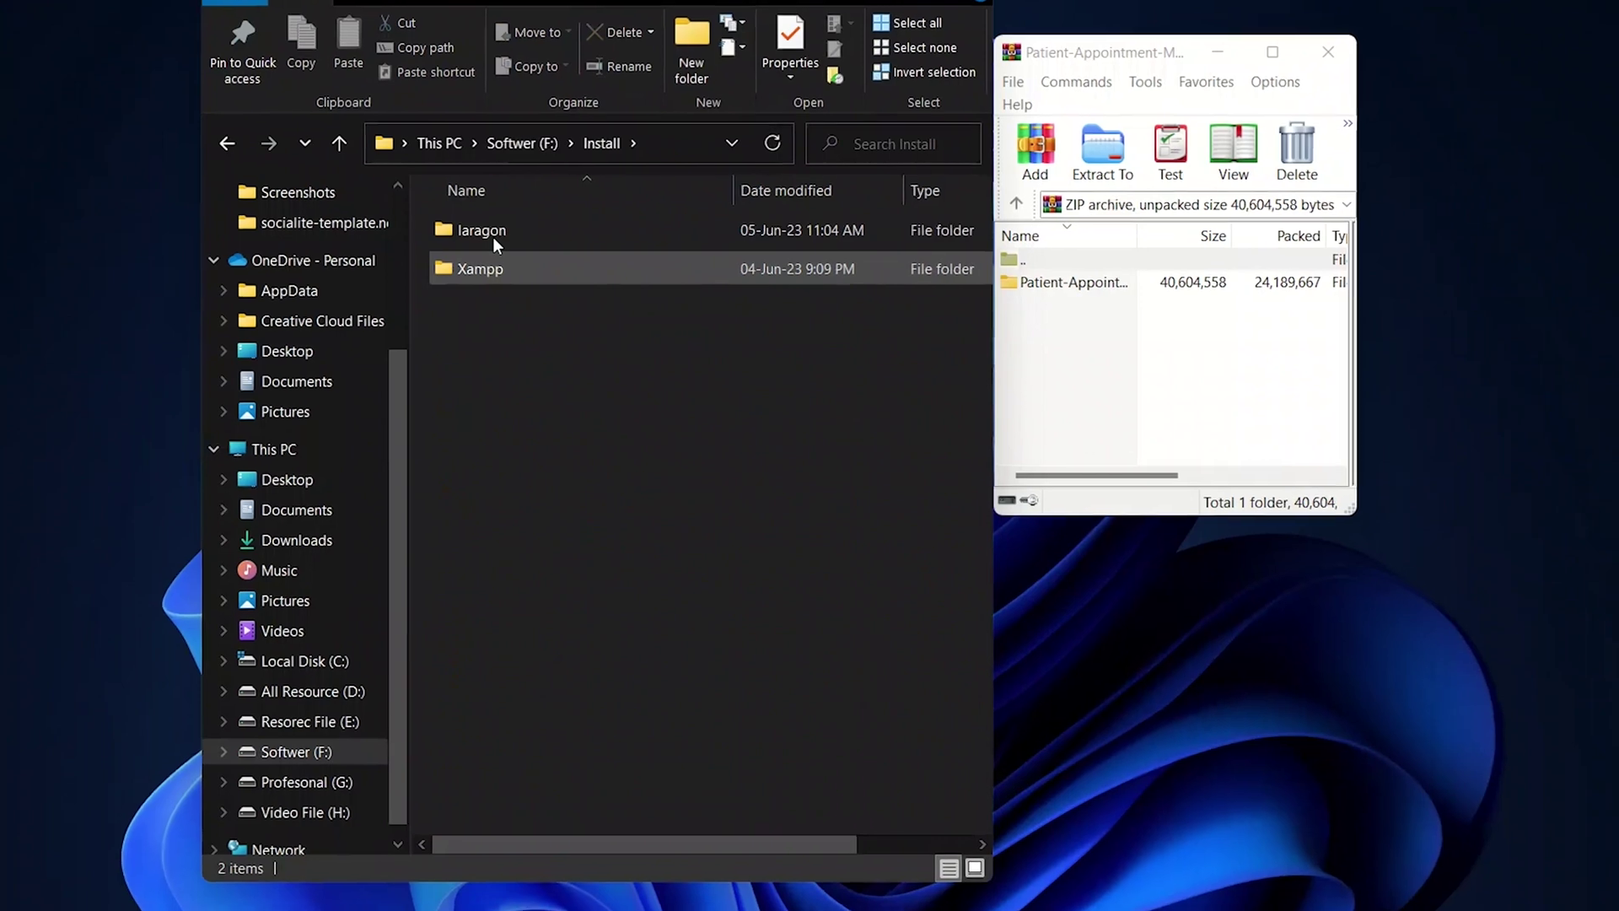
double_click(504, 229)
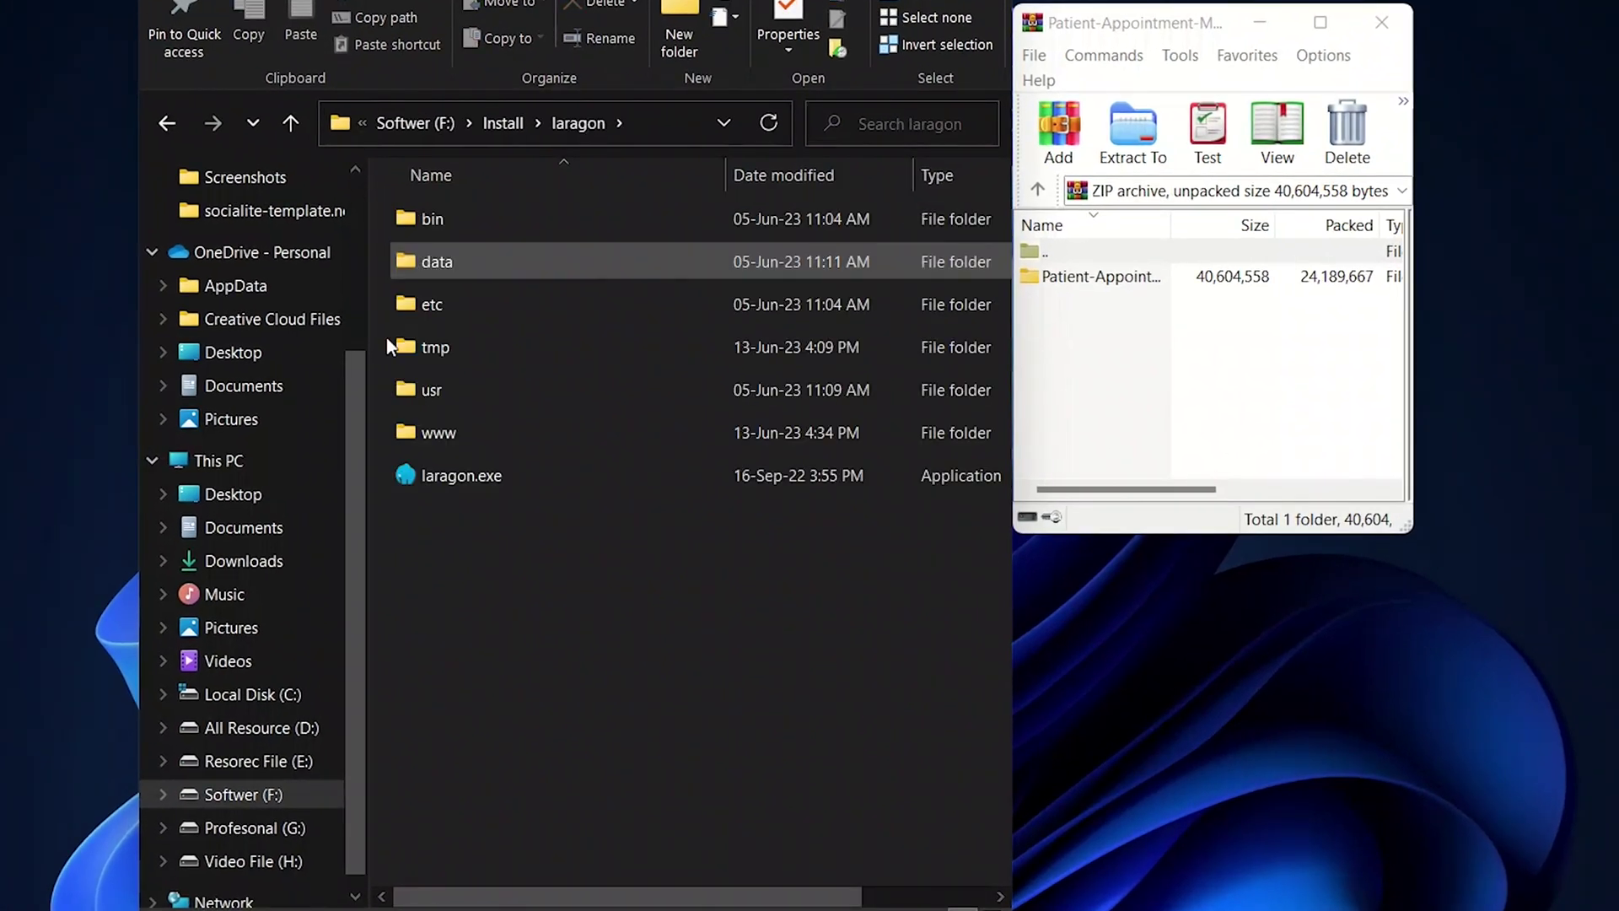
double_click(509, 434)
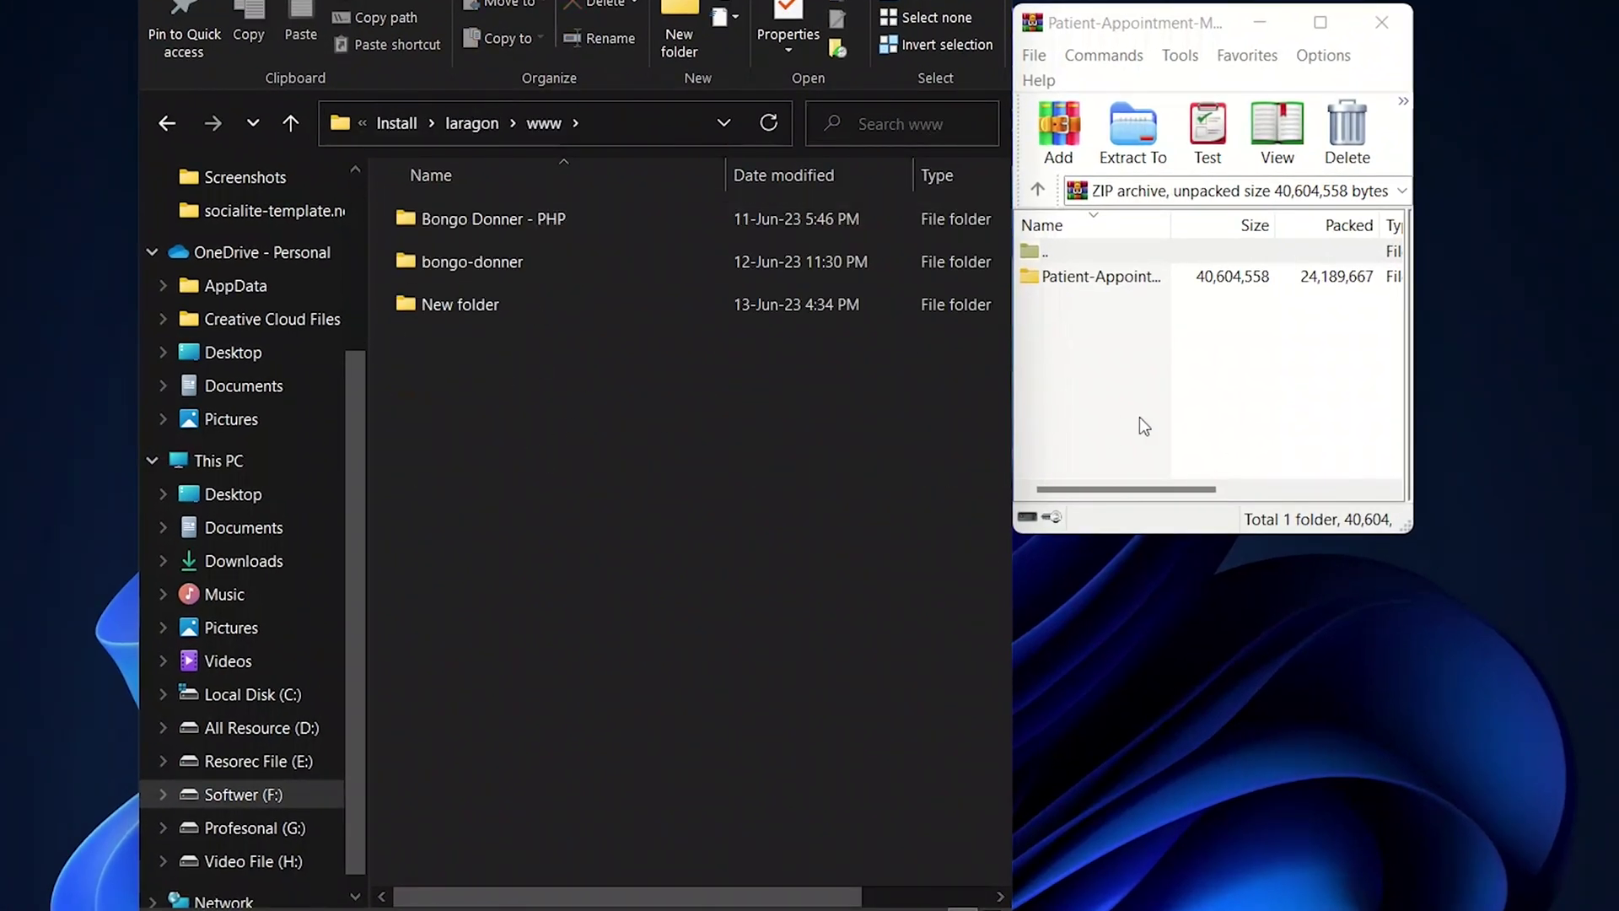
left_click_drag(1097, 275, 899, 378)
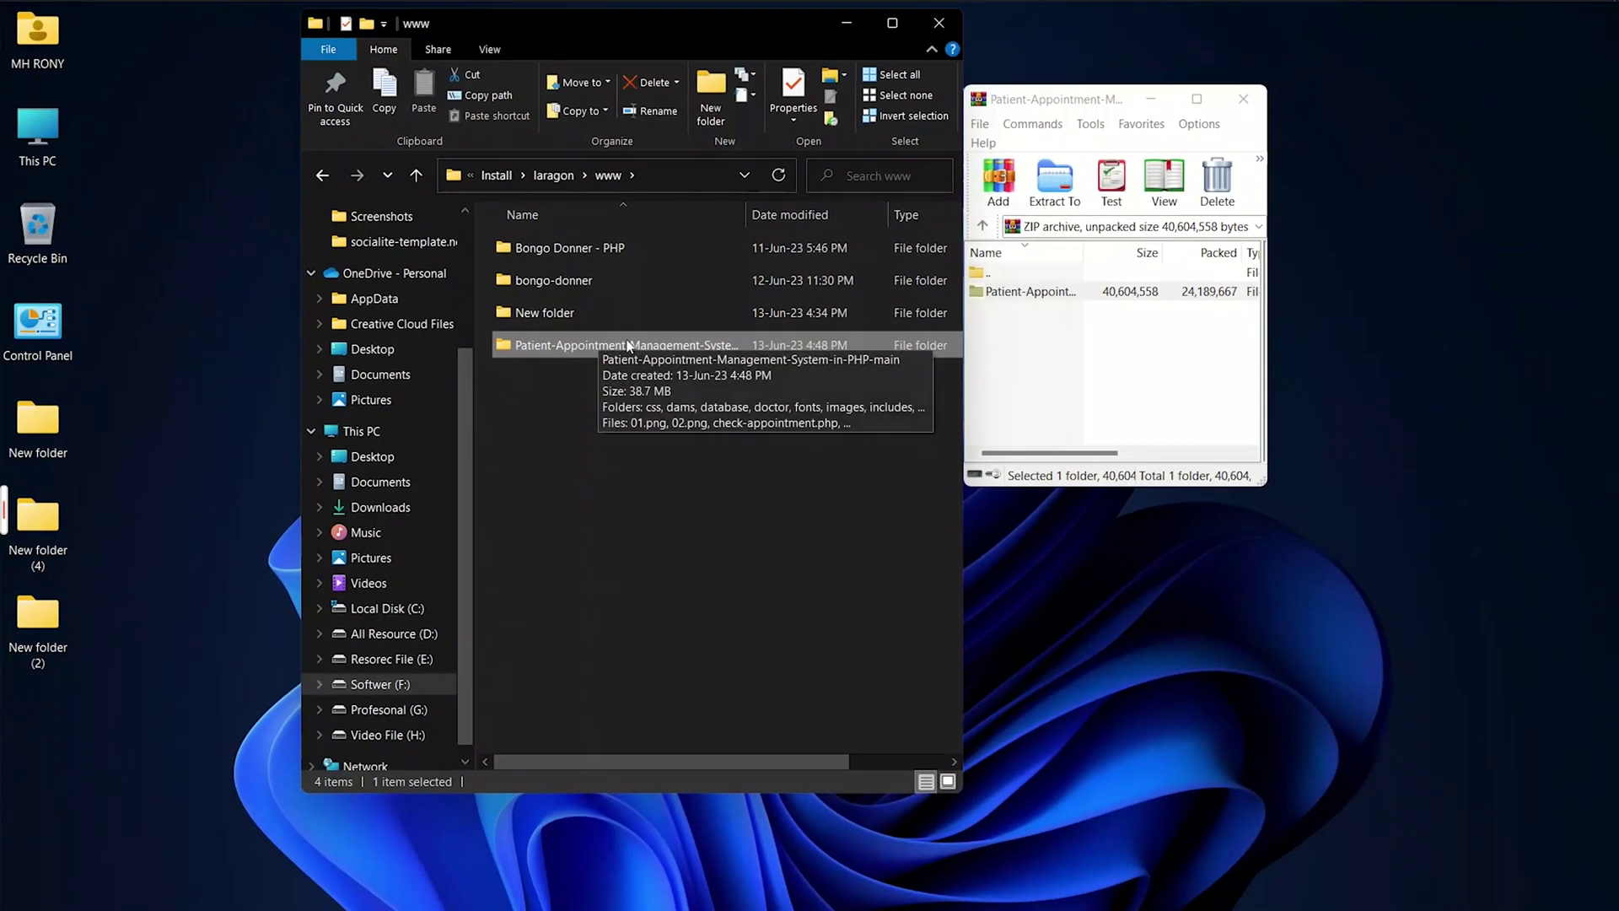
double_click(629, 346)
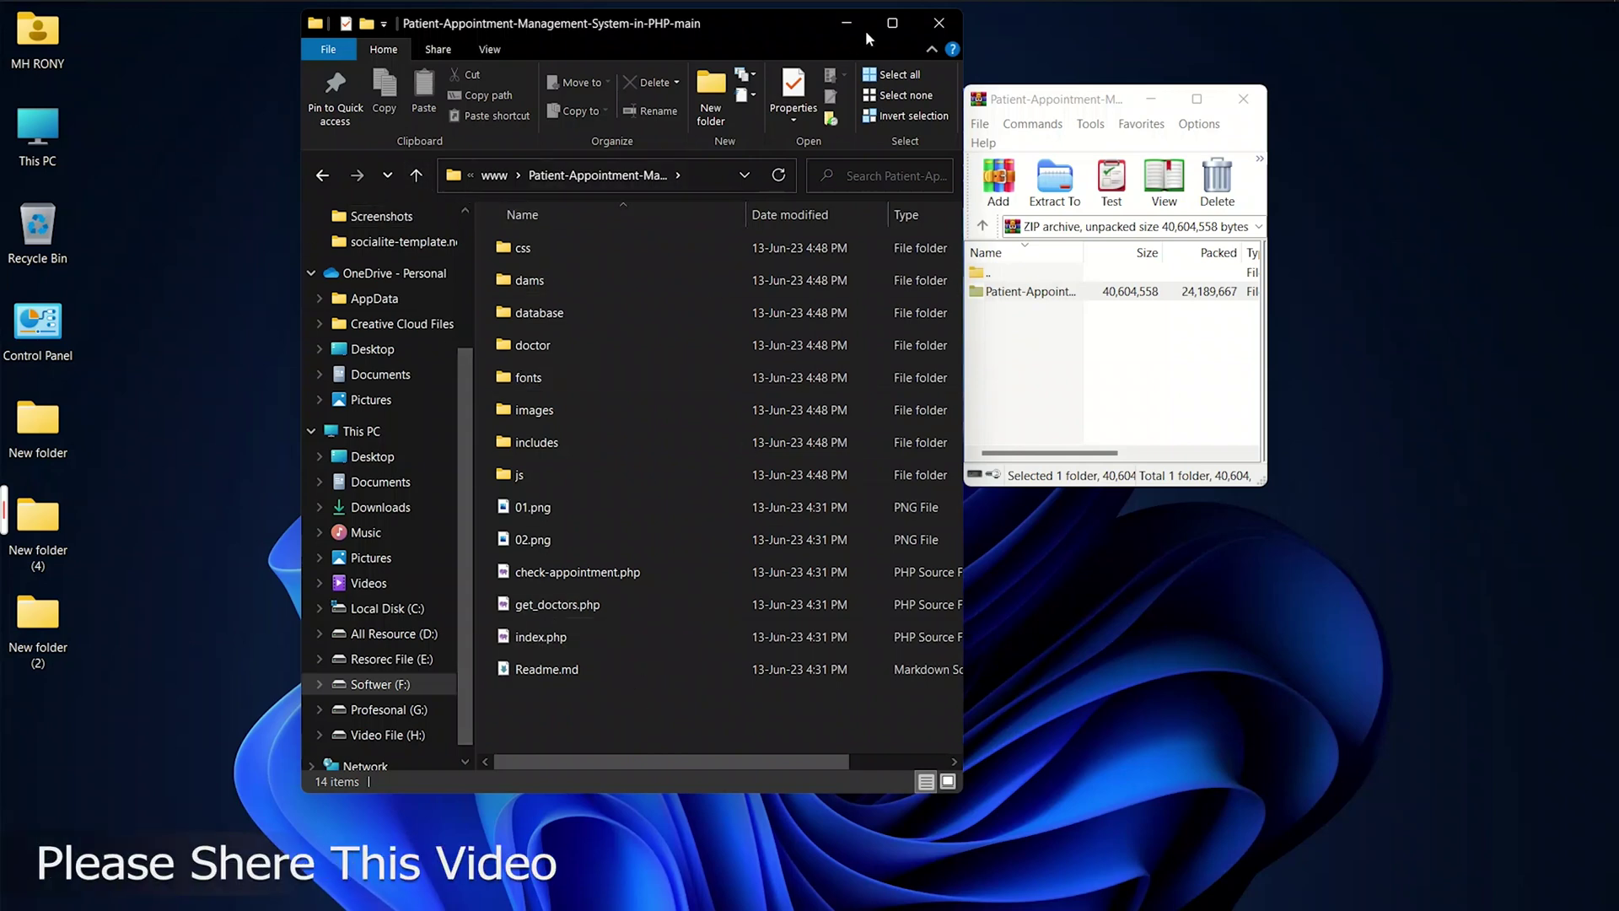
Step: Load localhost/phpmyadmin in Chrome and go to its New database page
mouse_move(1067, 7)
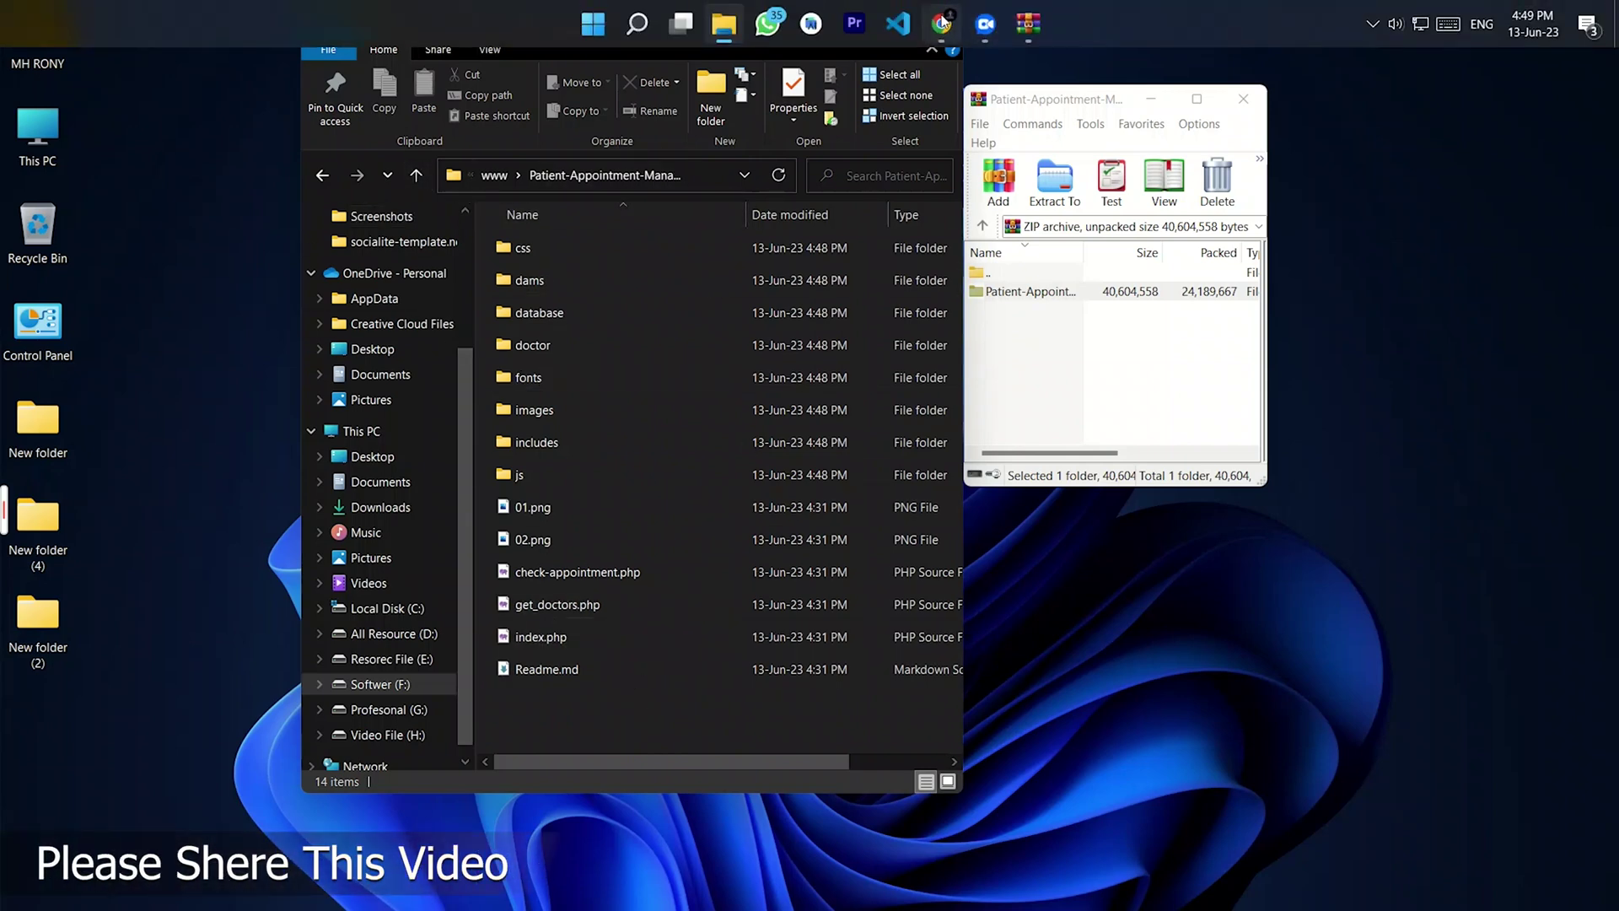
left_click(941, 24)
left_click(391, 48)
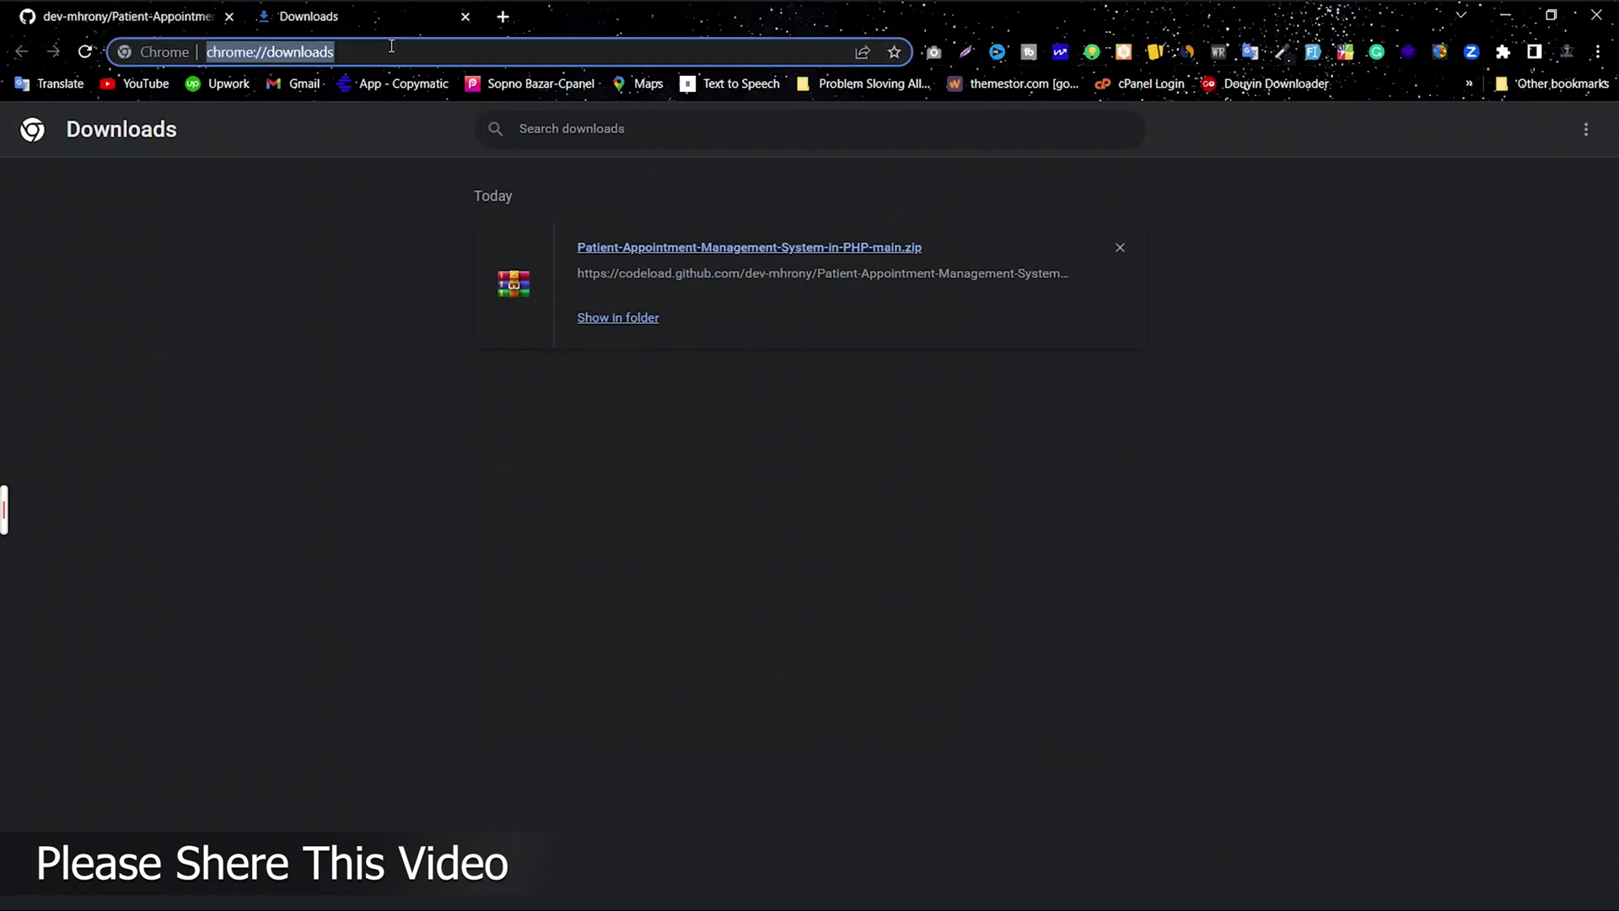
type("lo")
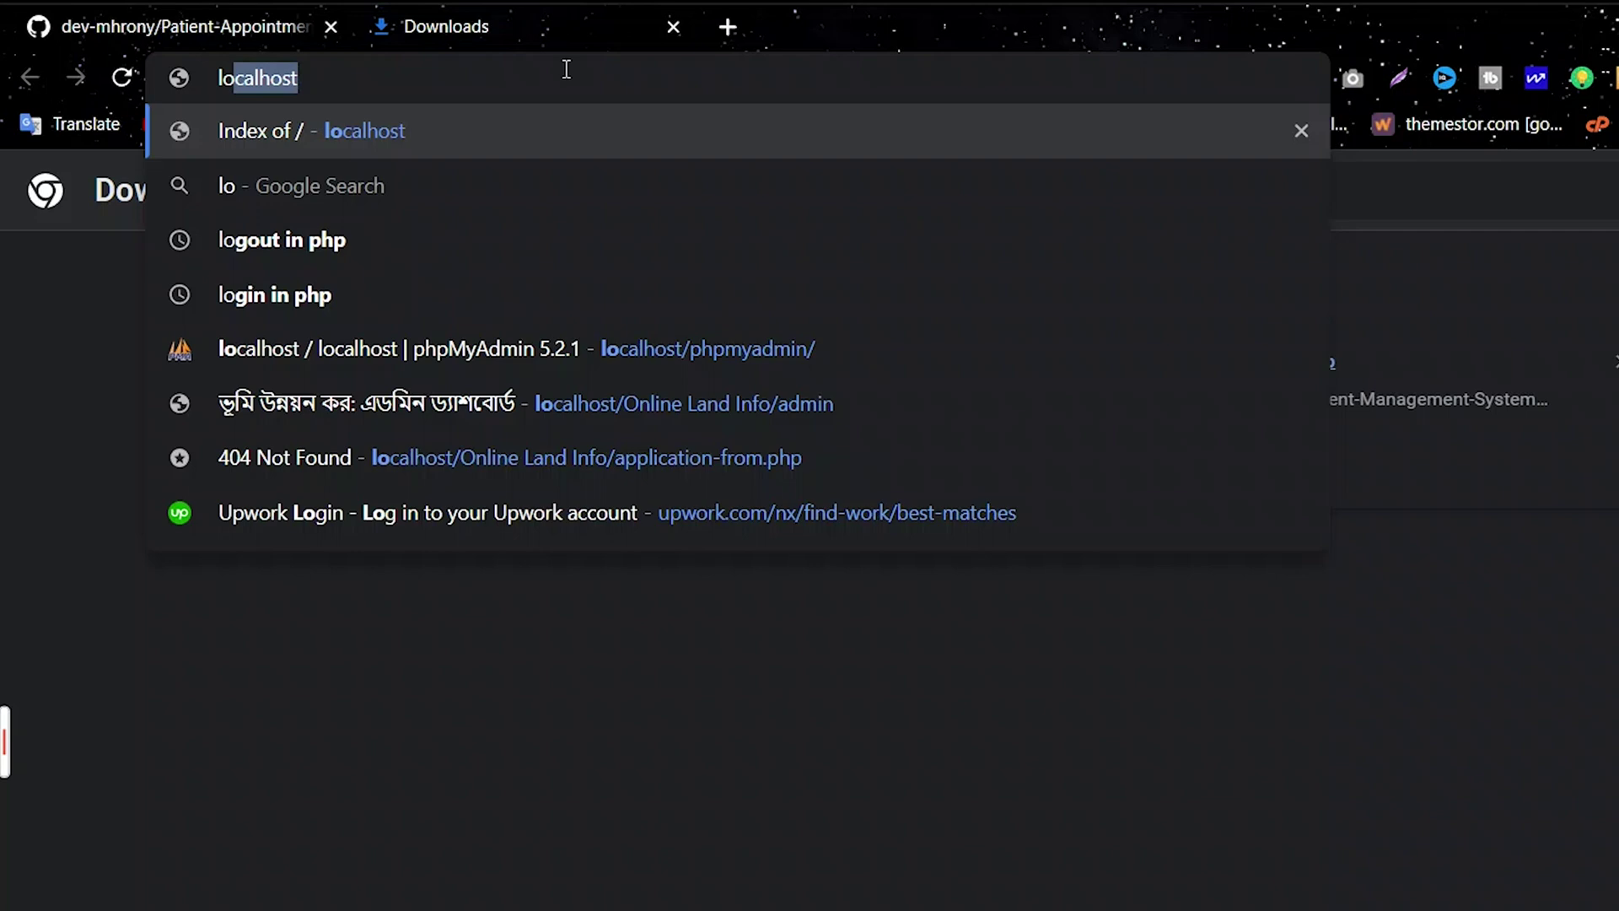
type("calhost/php")
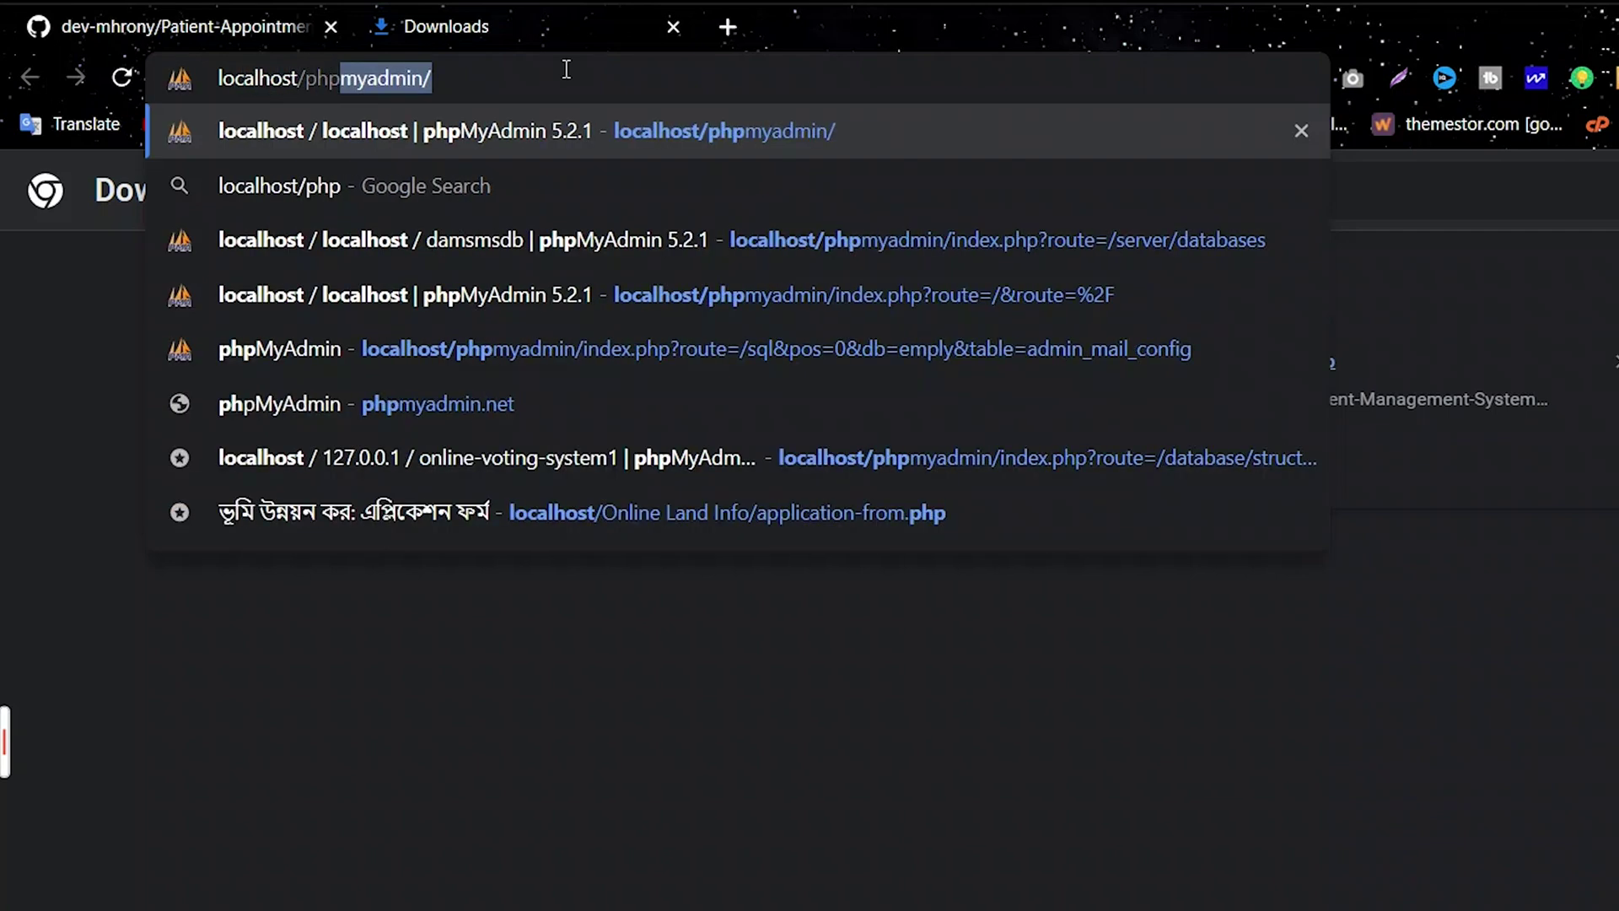
type("myadmin")
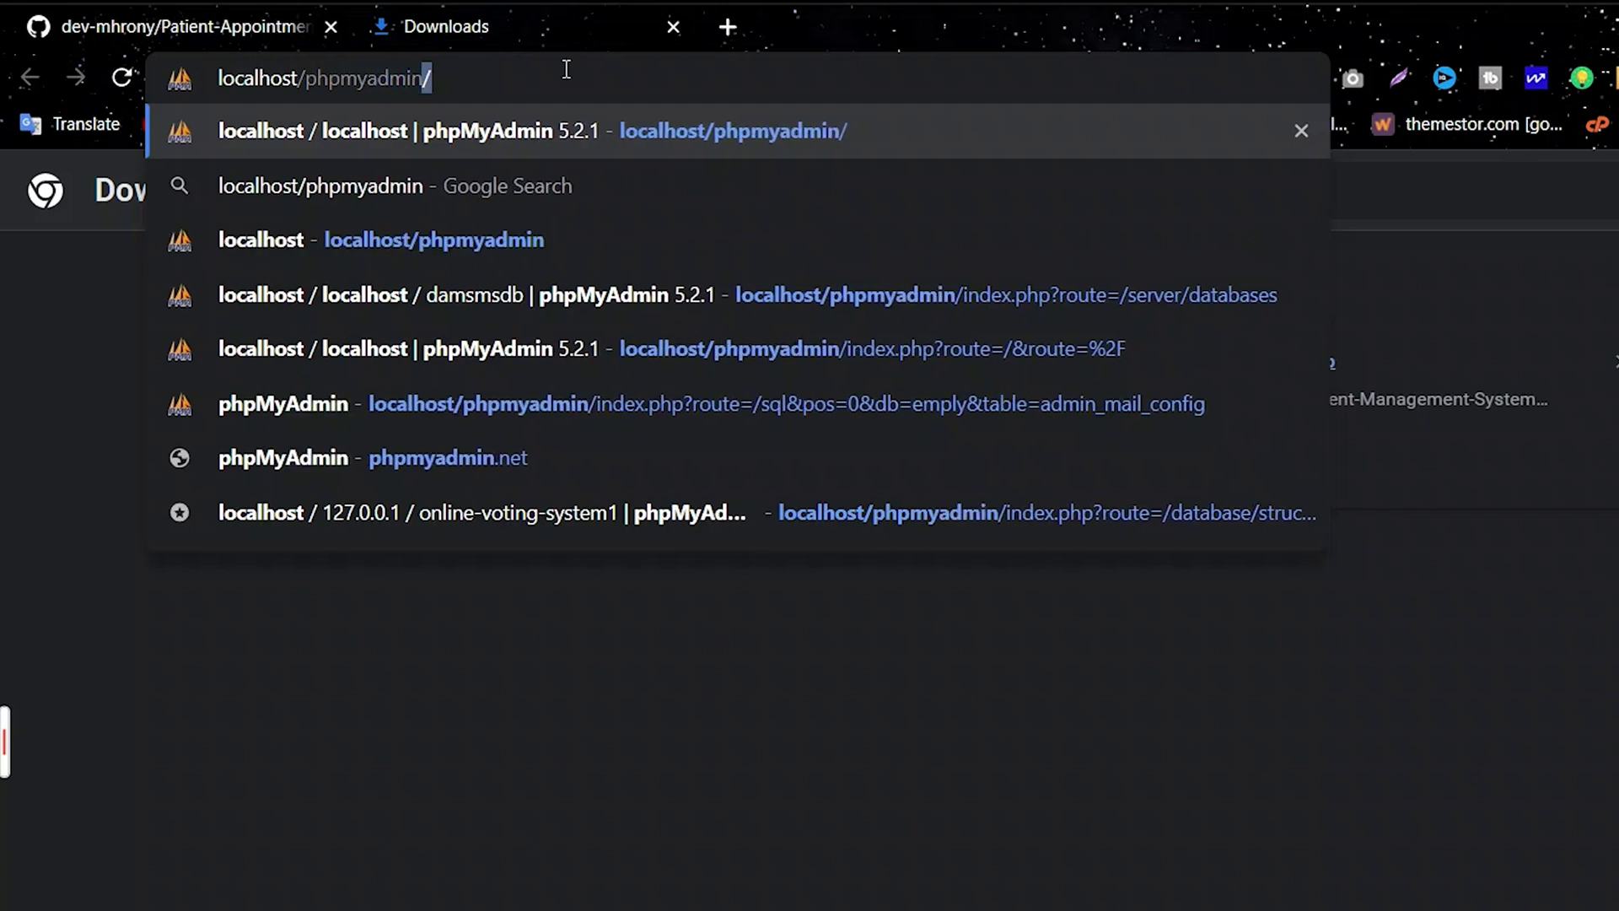
key("BackSpace")
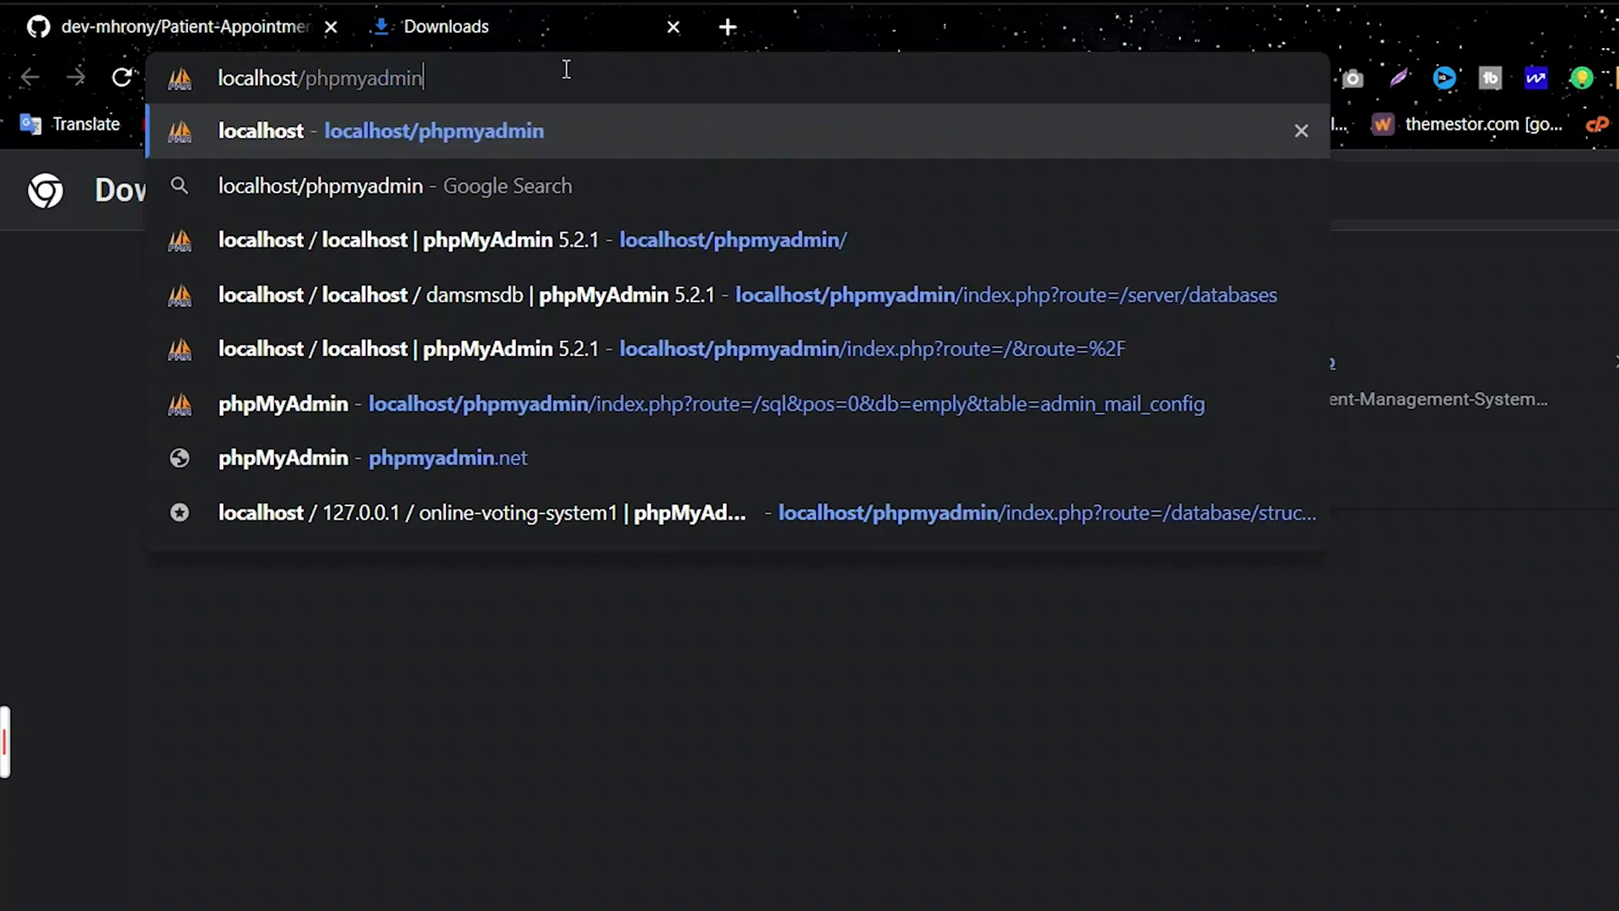
left_click_drag(519, 86, 211, 82)
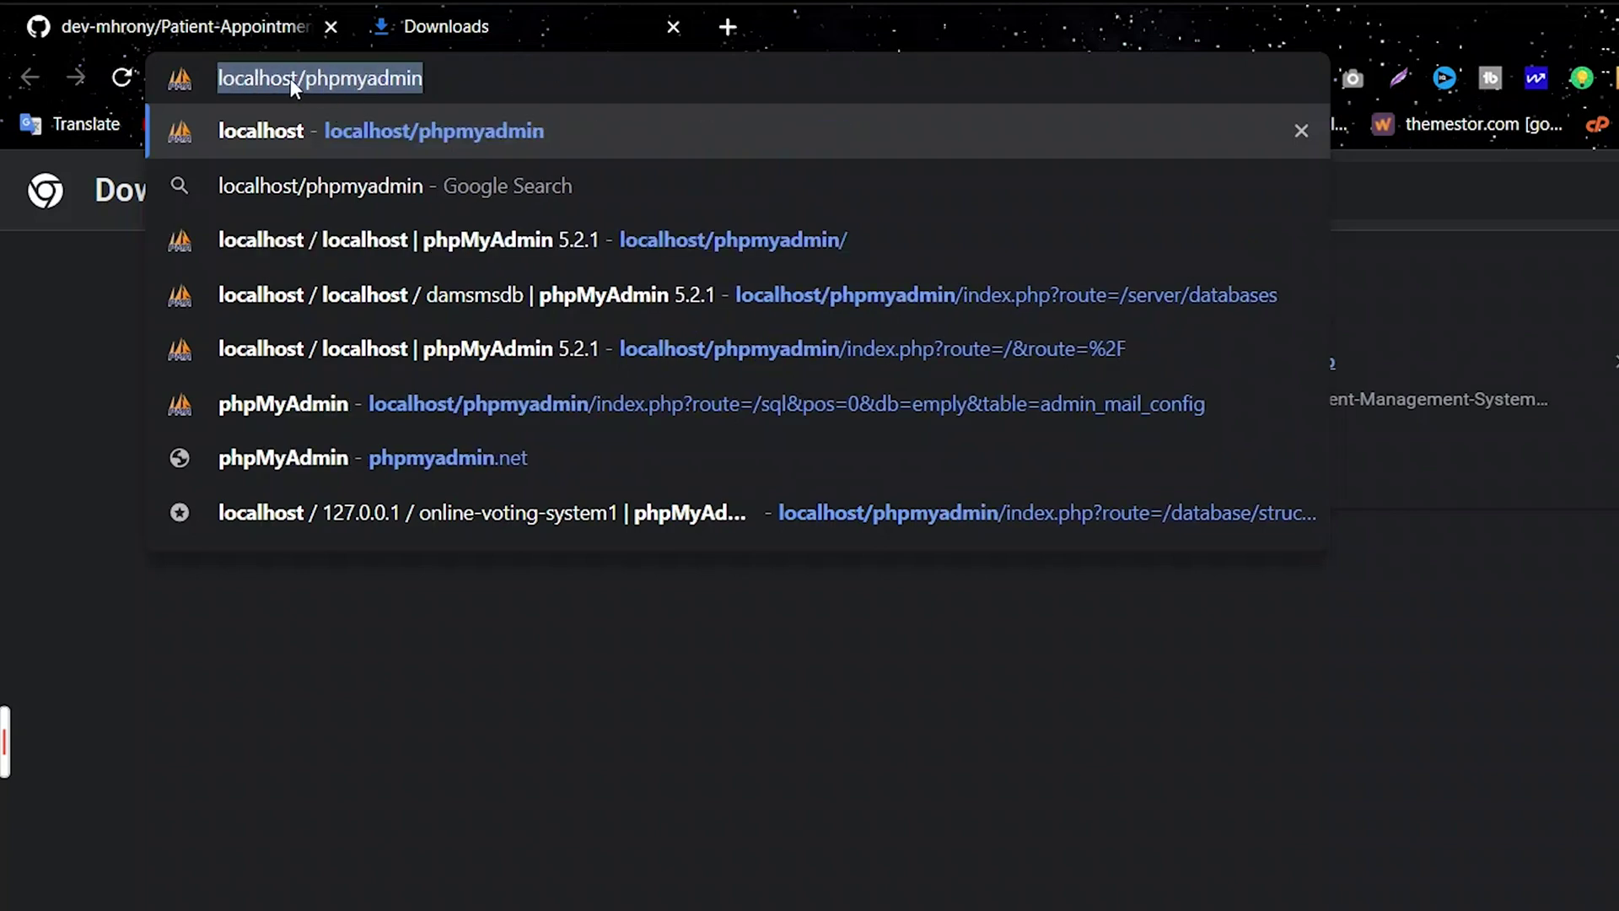
key("Return")
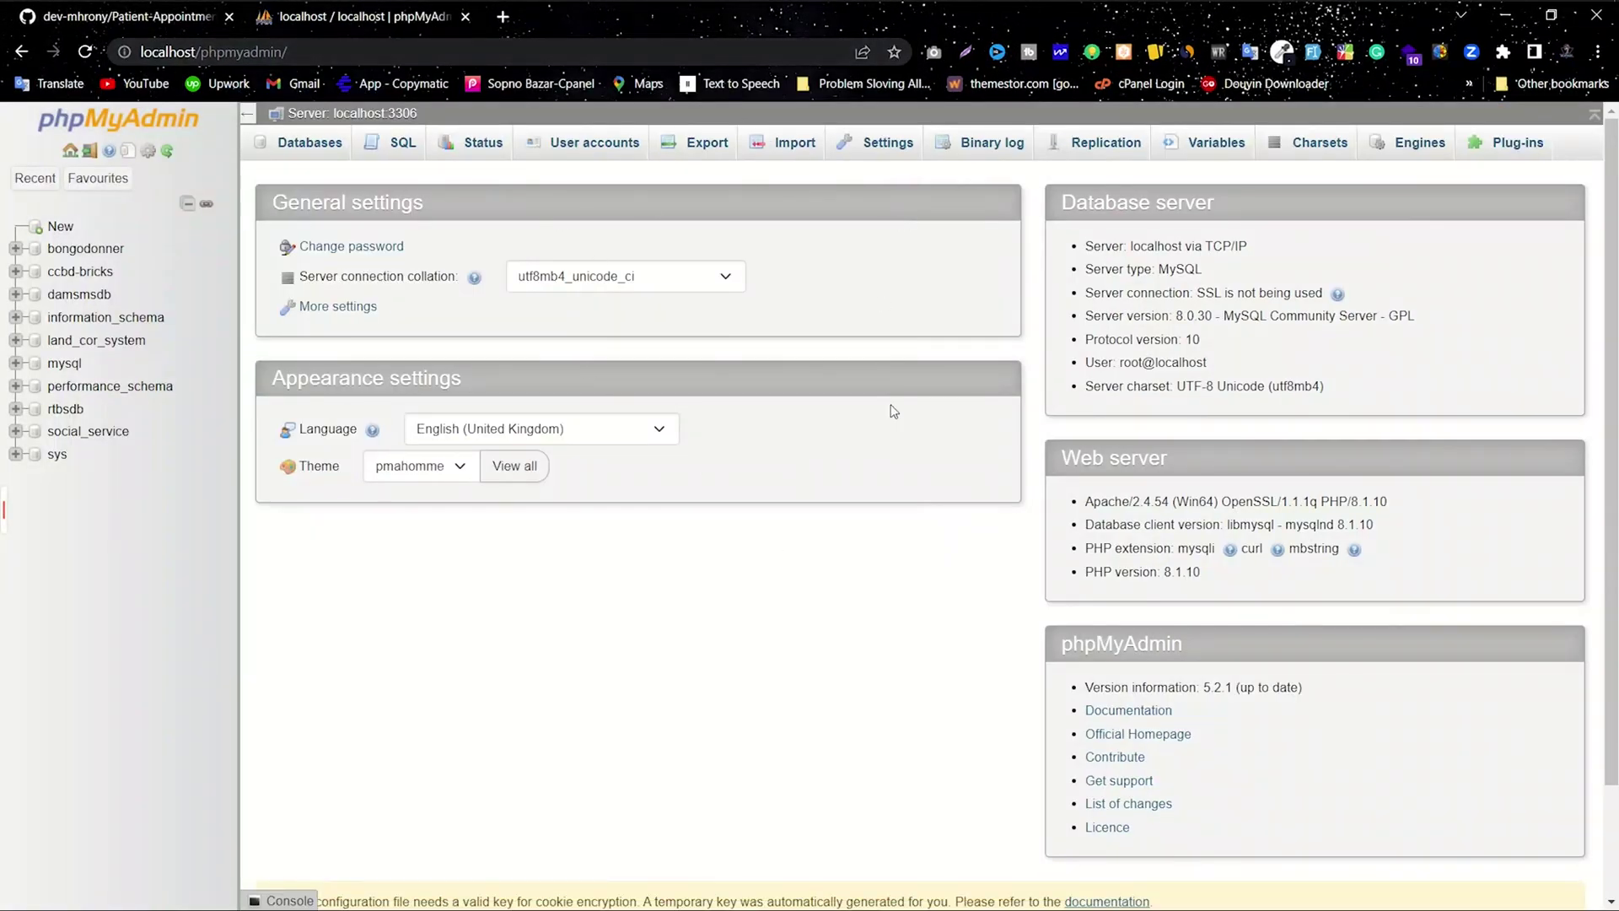
left_click(60, 228)
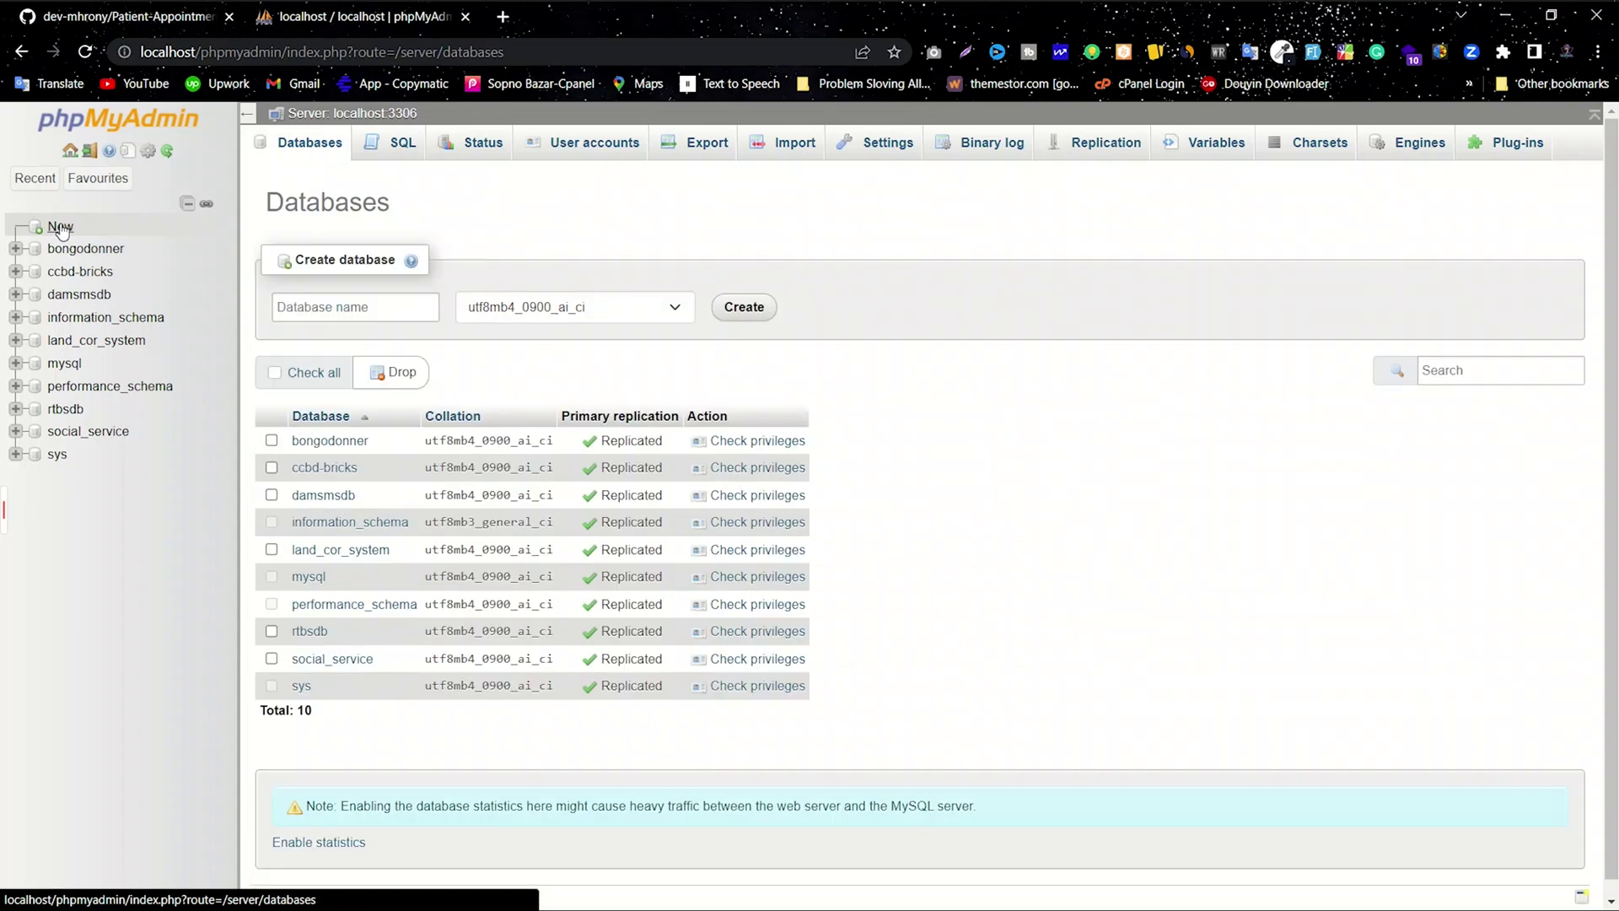
Step: Copy the database name ccbd_dams from the GitHub README and return to phpMyAdmin
left_click(139, 17)
scroll(513, 510, "down", 4)
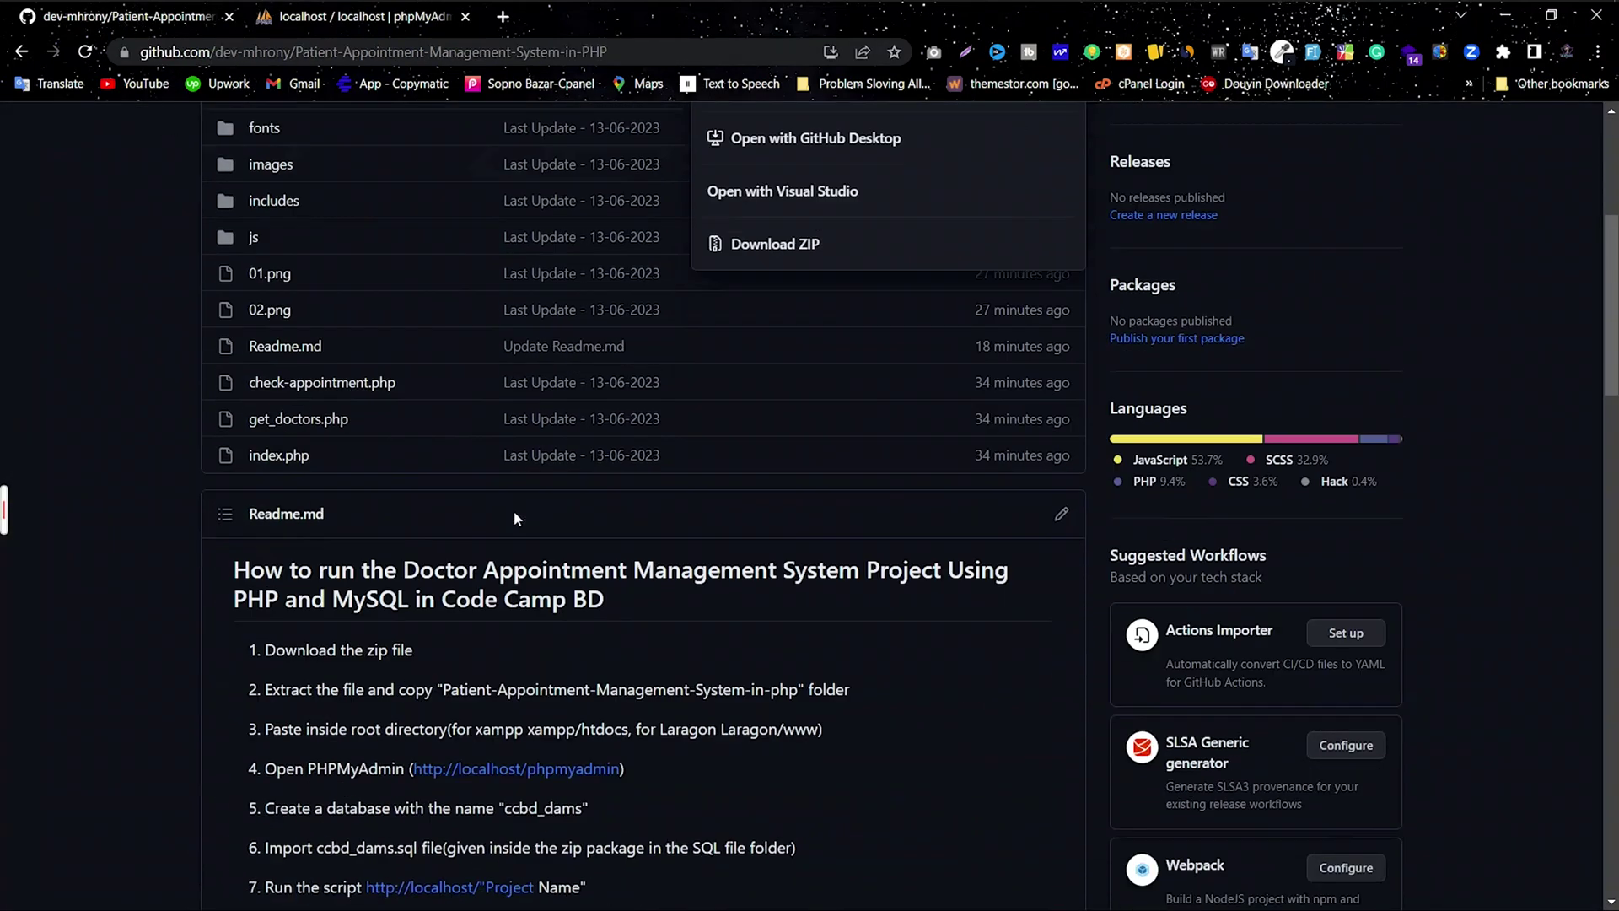
scroll(515, 514, "down", 6)
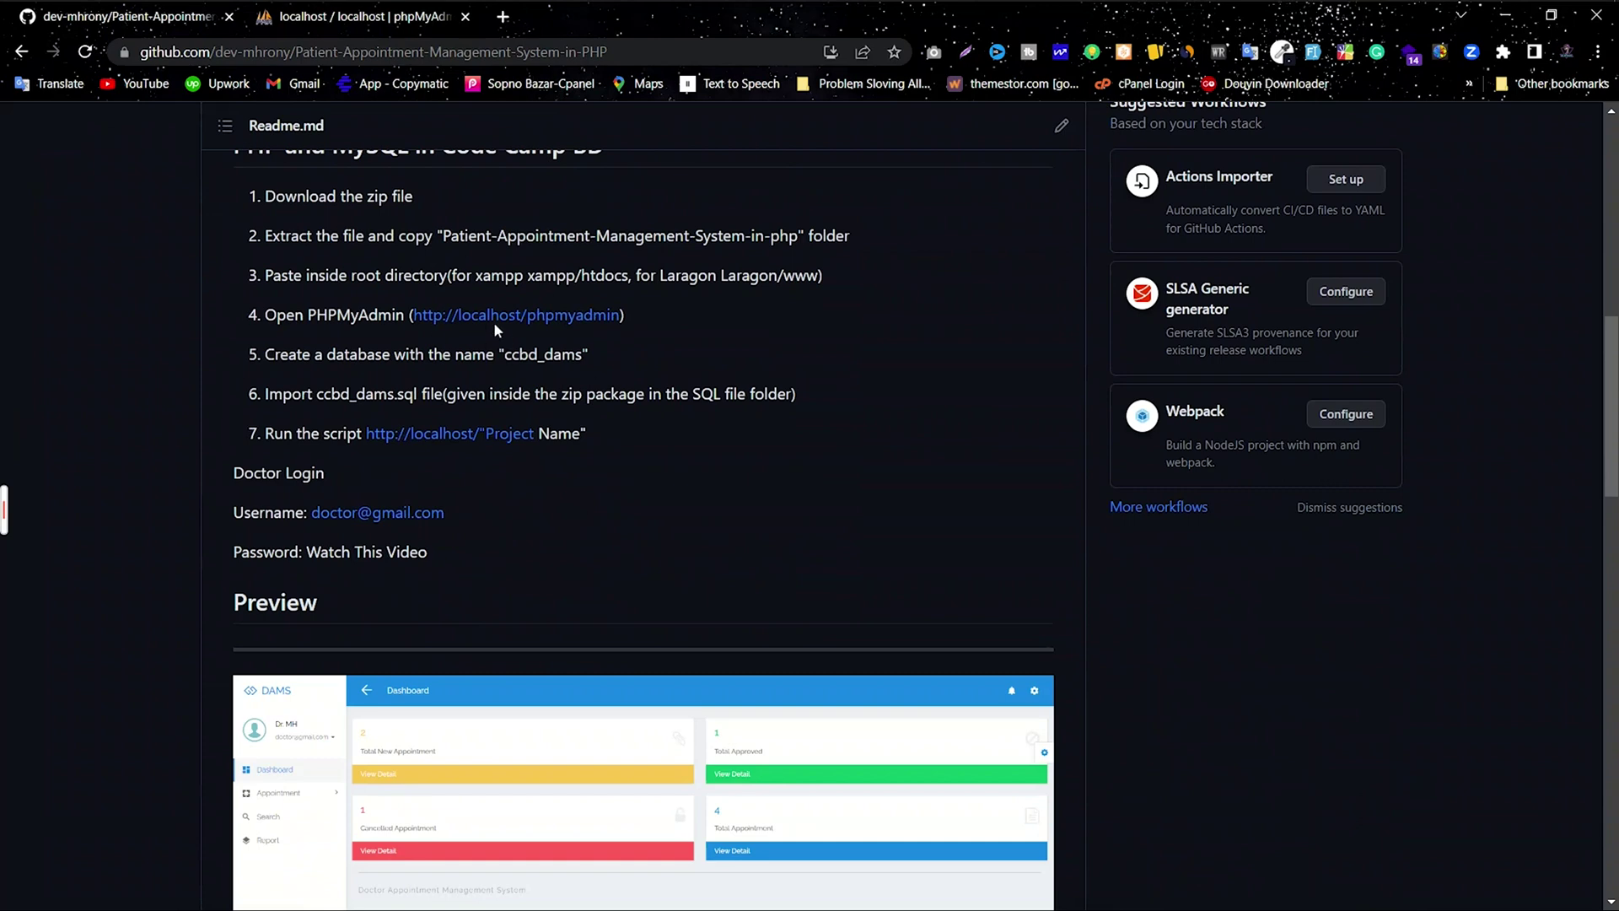
scroll(503, 333, "up", 1)
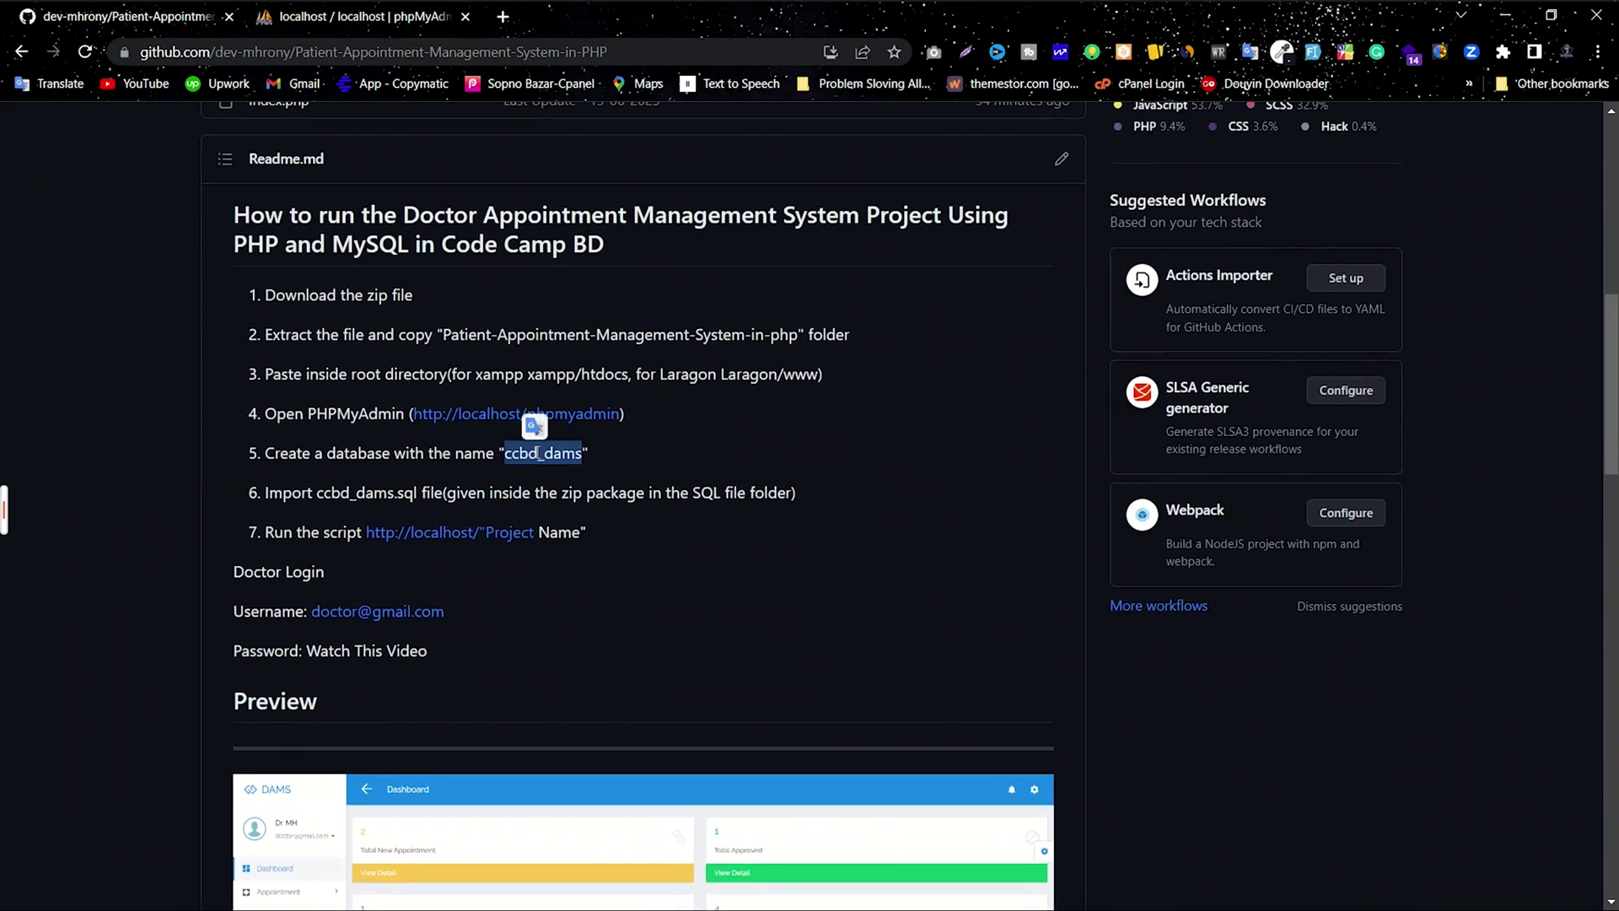
right_click(538, 456)
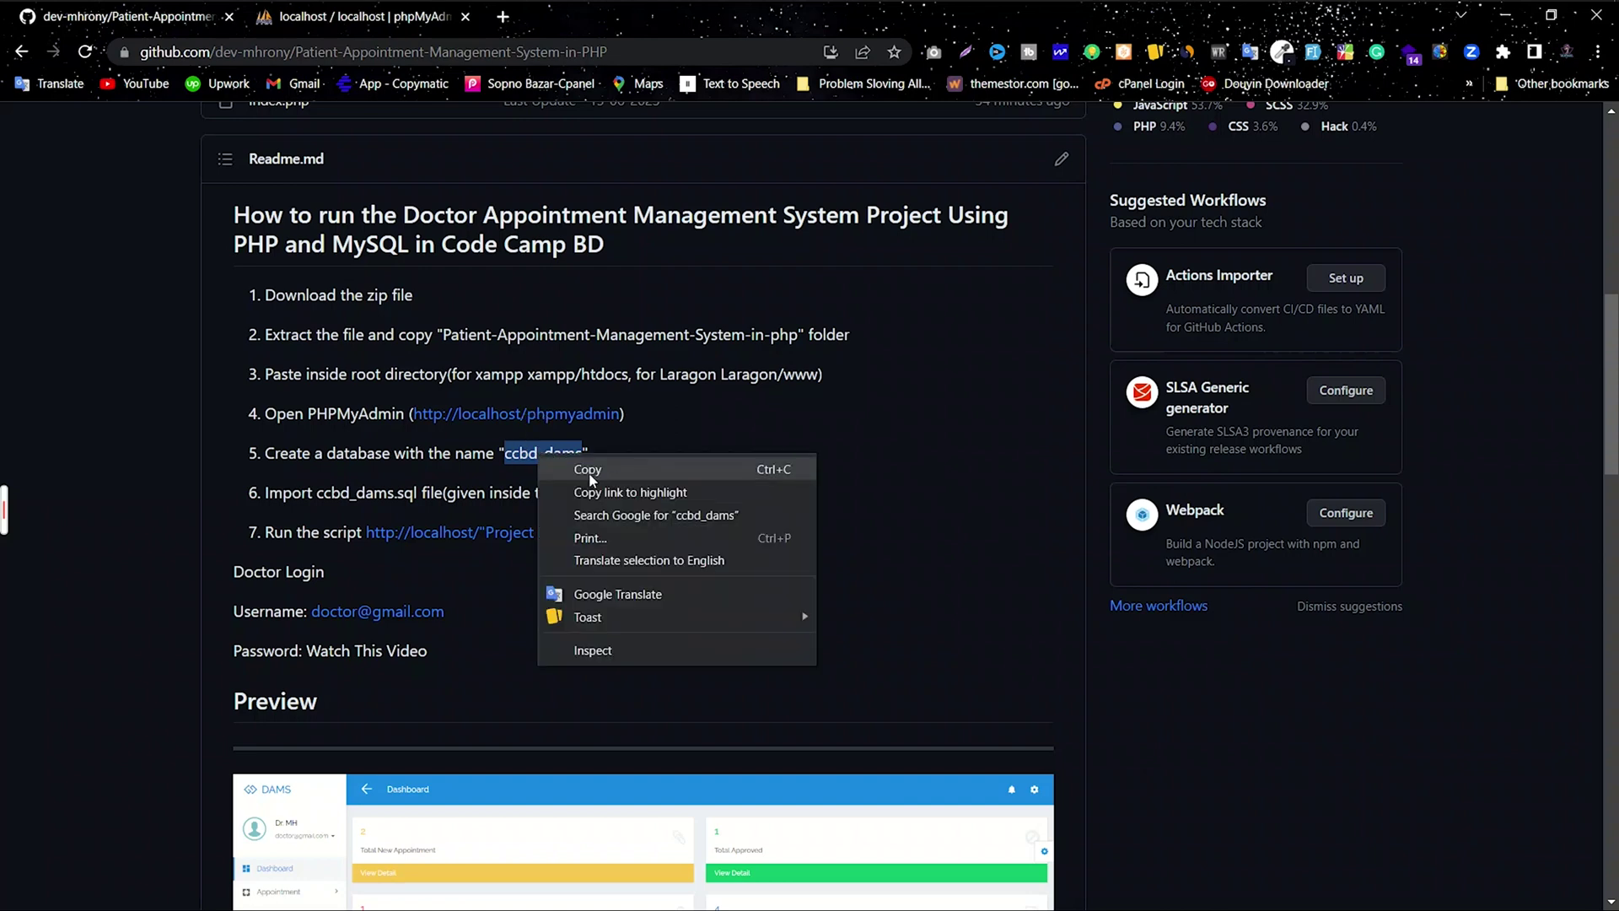
left_click(590, 476)
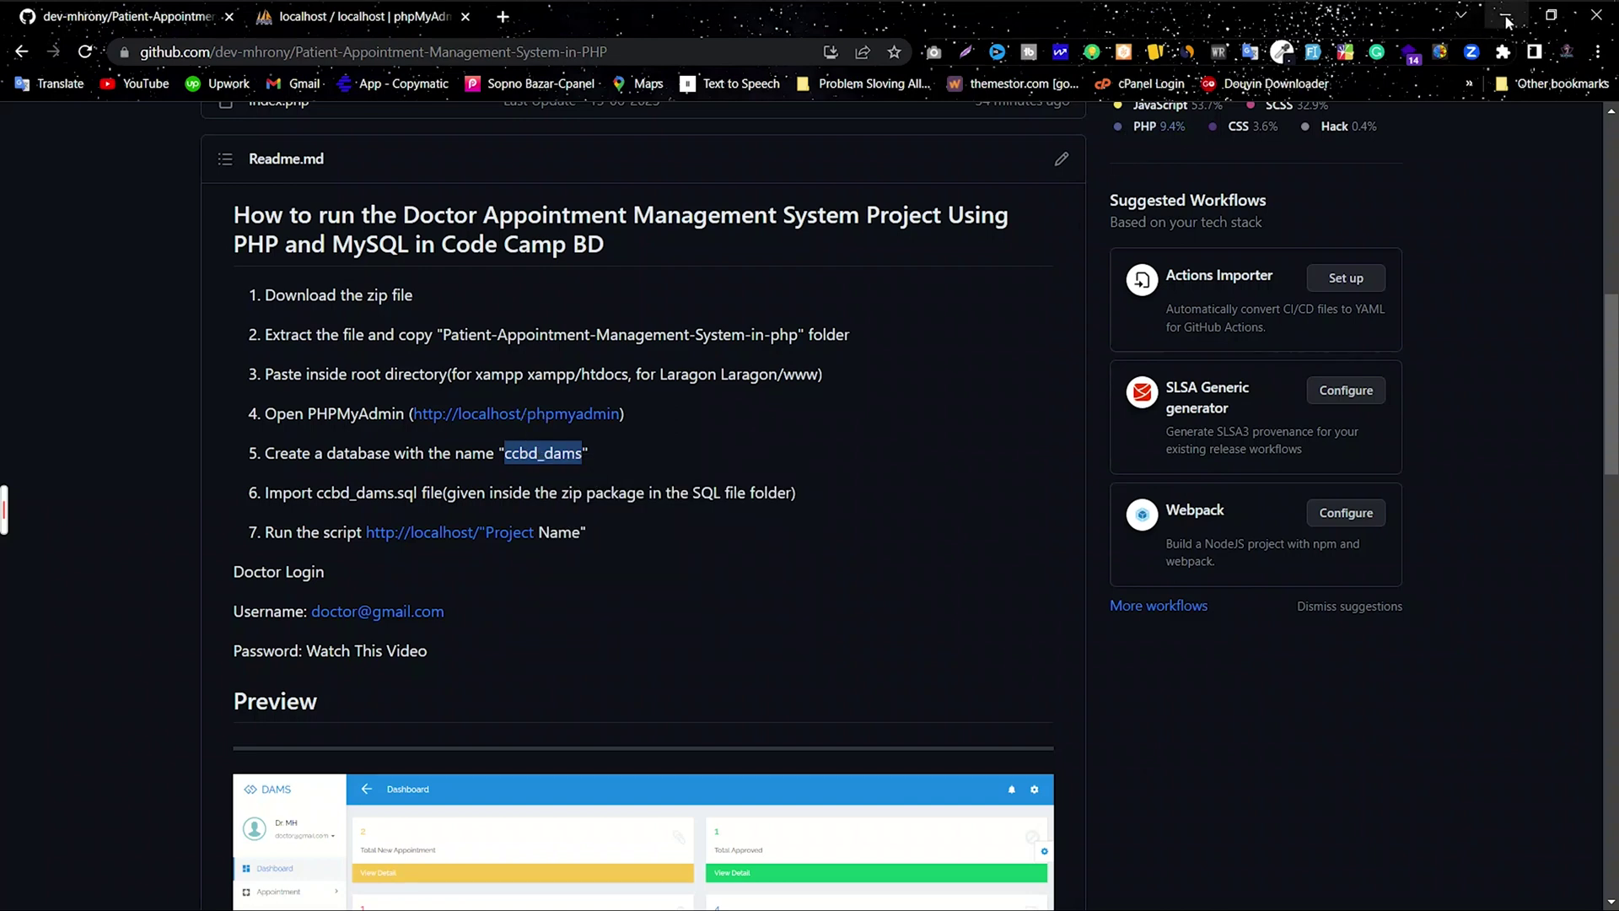
left_click(320, 19)
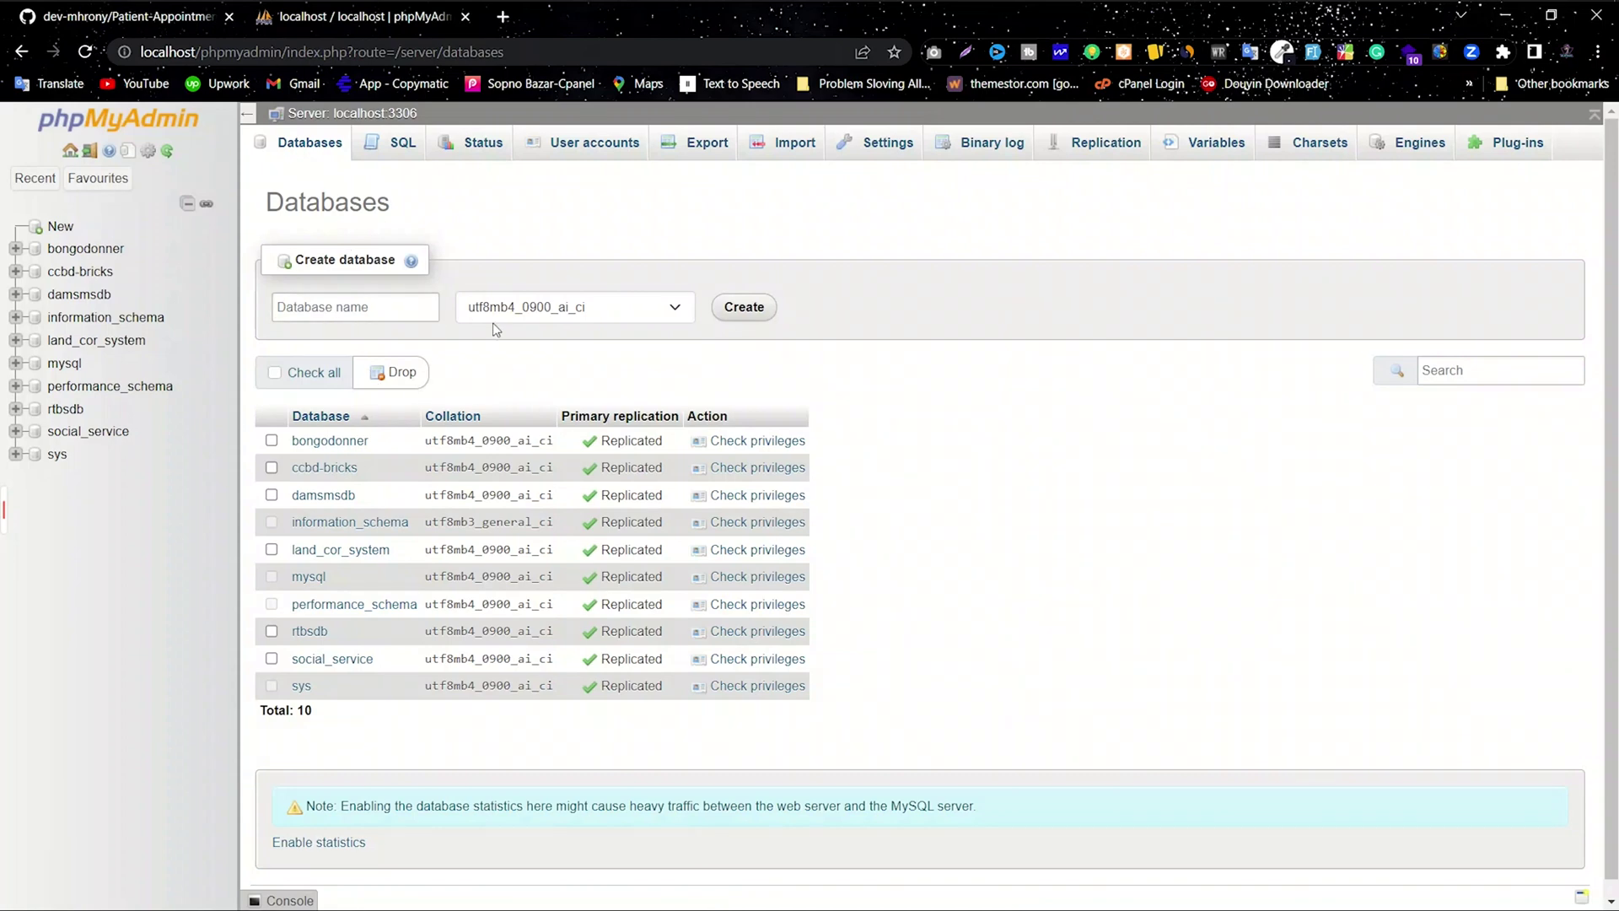
Step: Create a database named ccbd_dams from the pasted name and go to its Import page
left_click(297, 308)
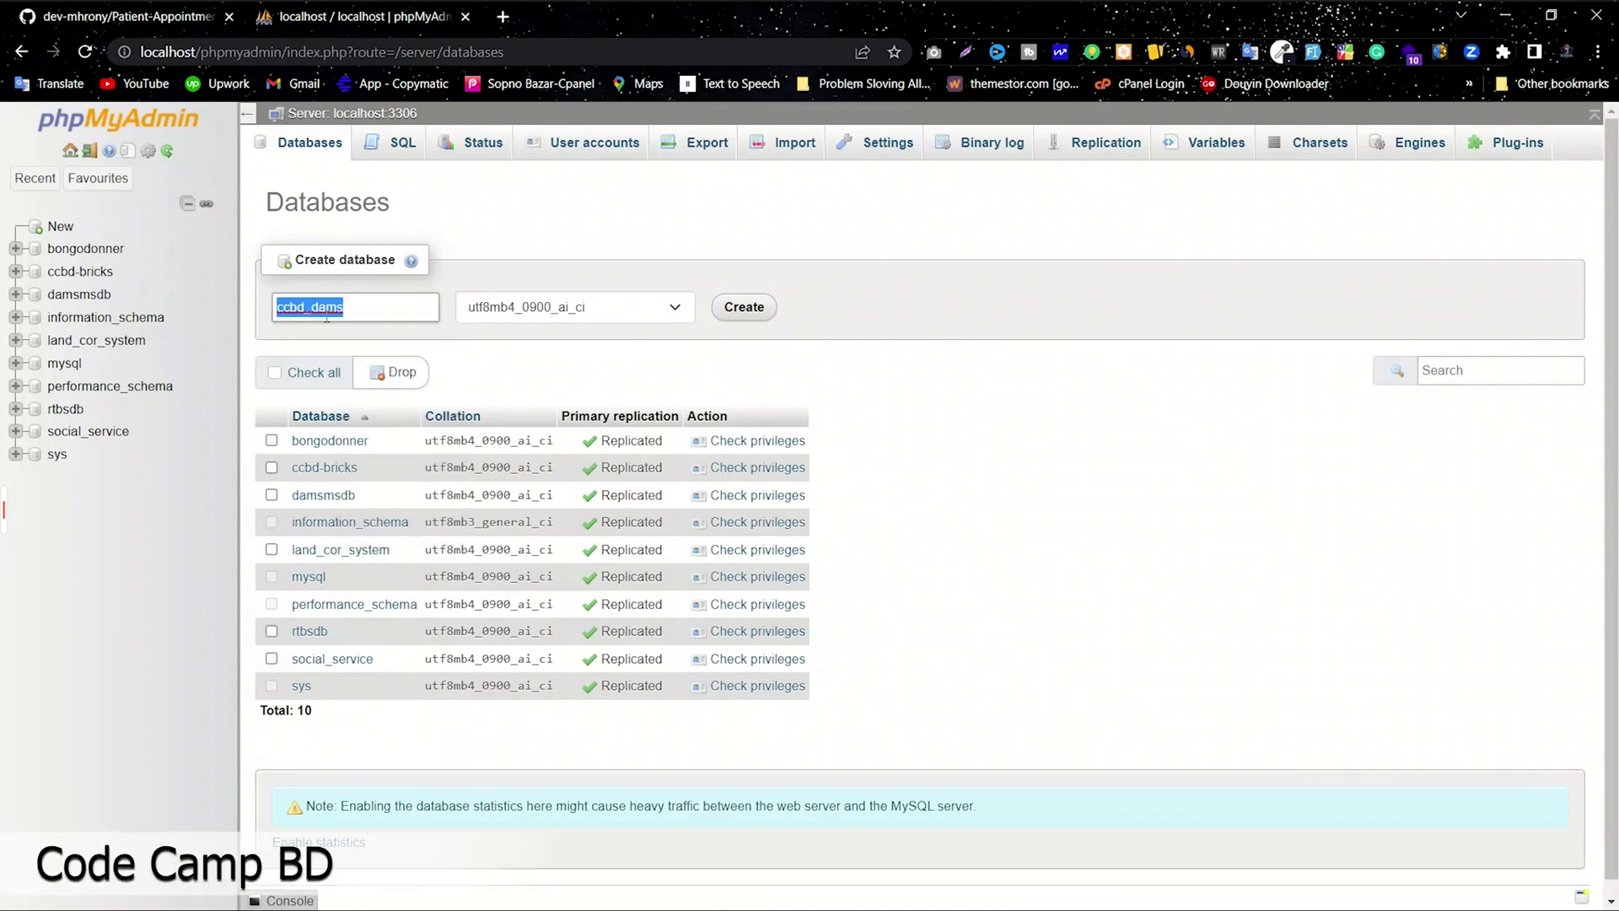
left_click(362, 307)
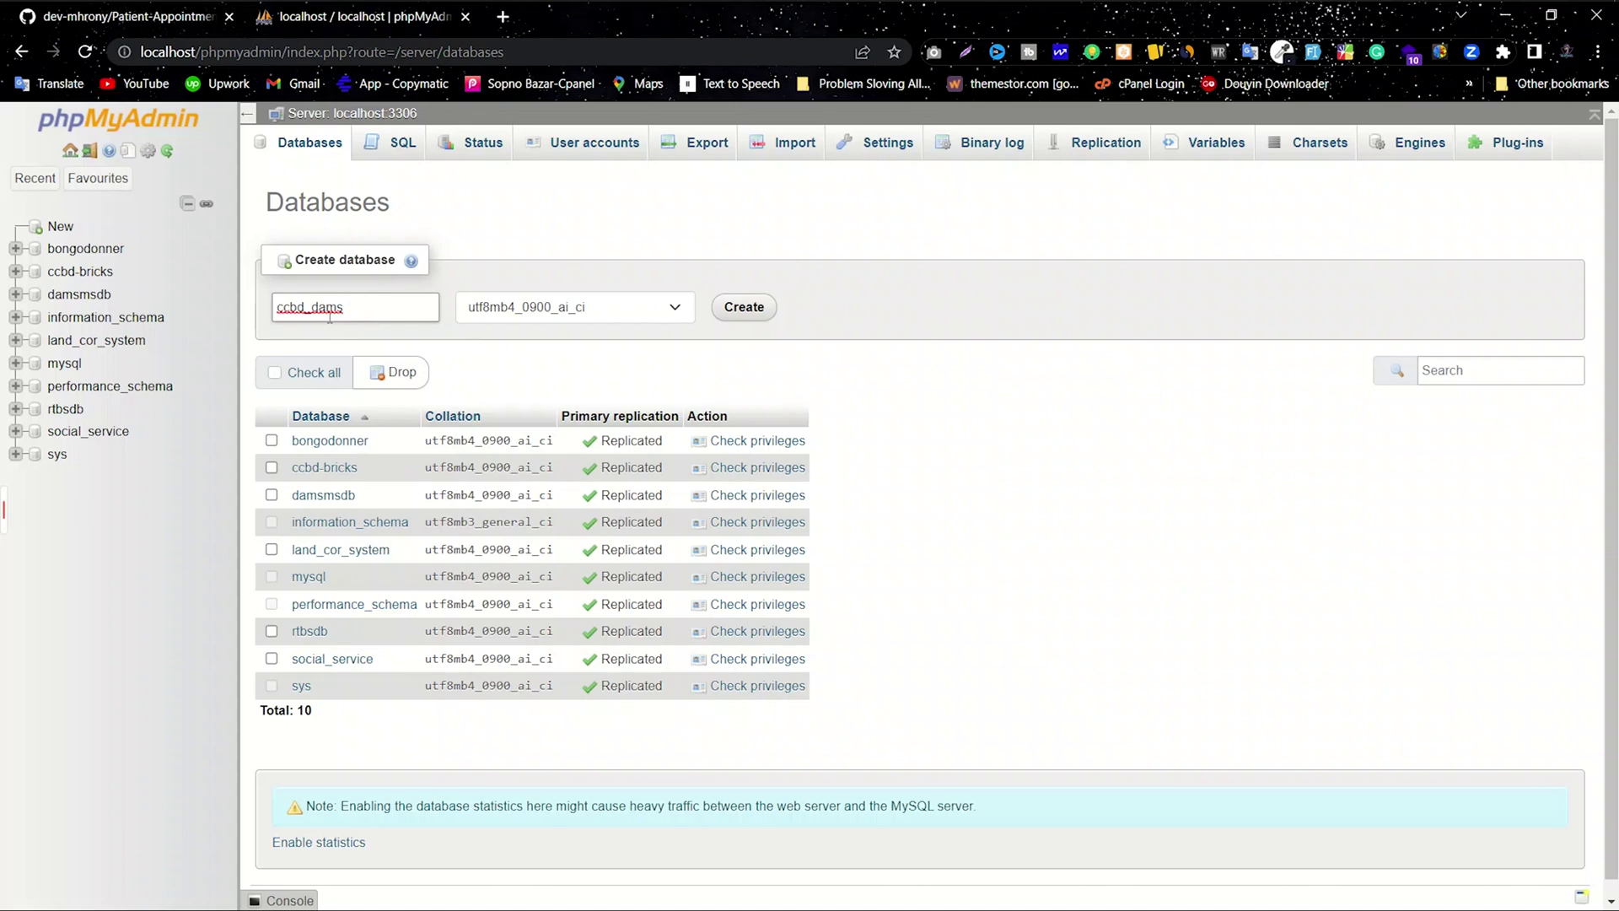
left_click(734, 310)
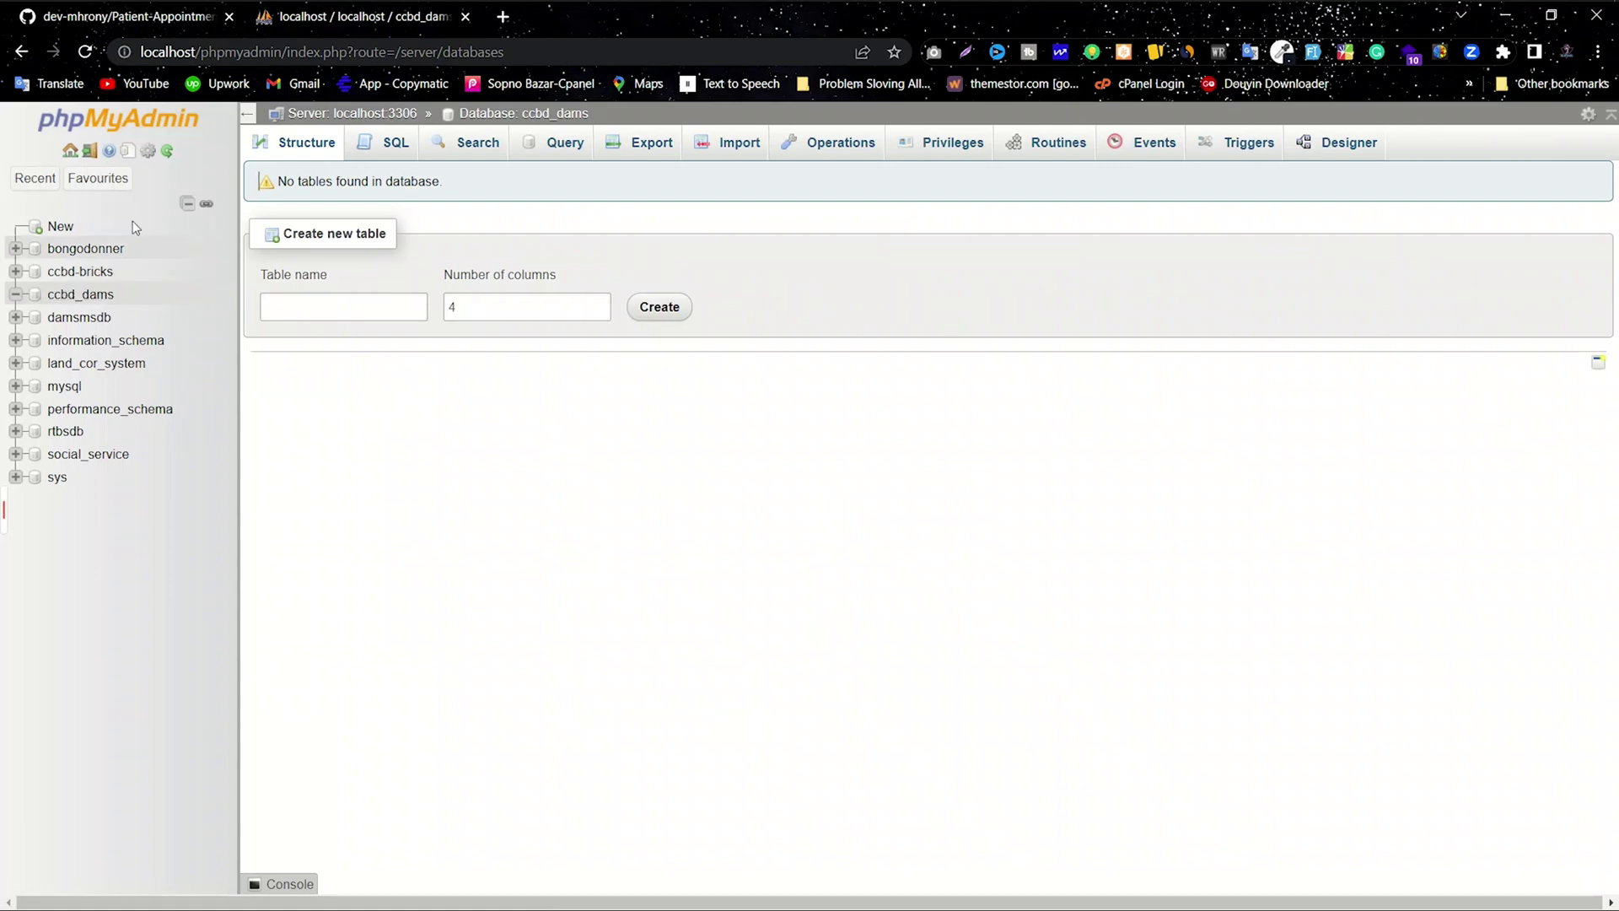
left_click(713, 148)
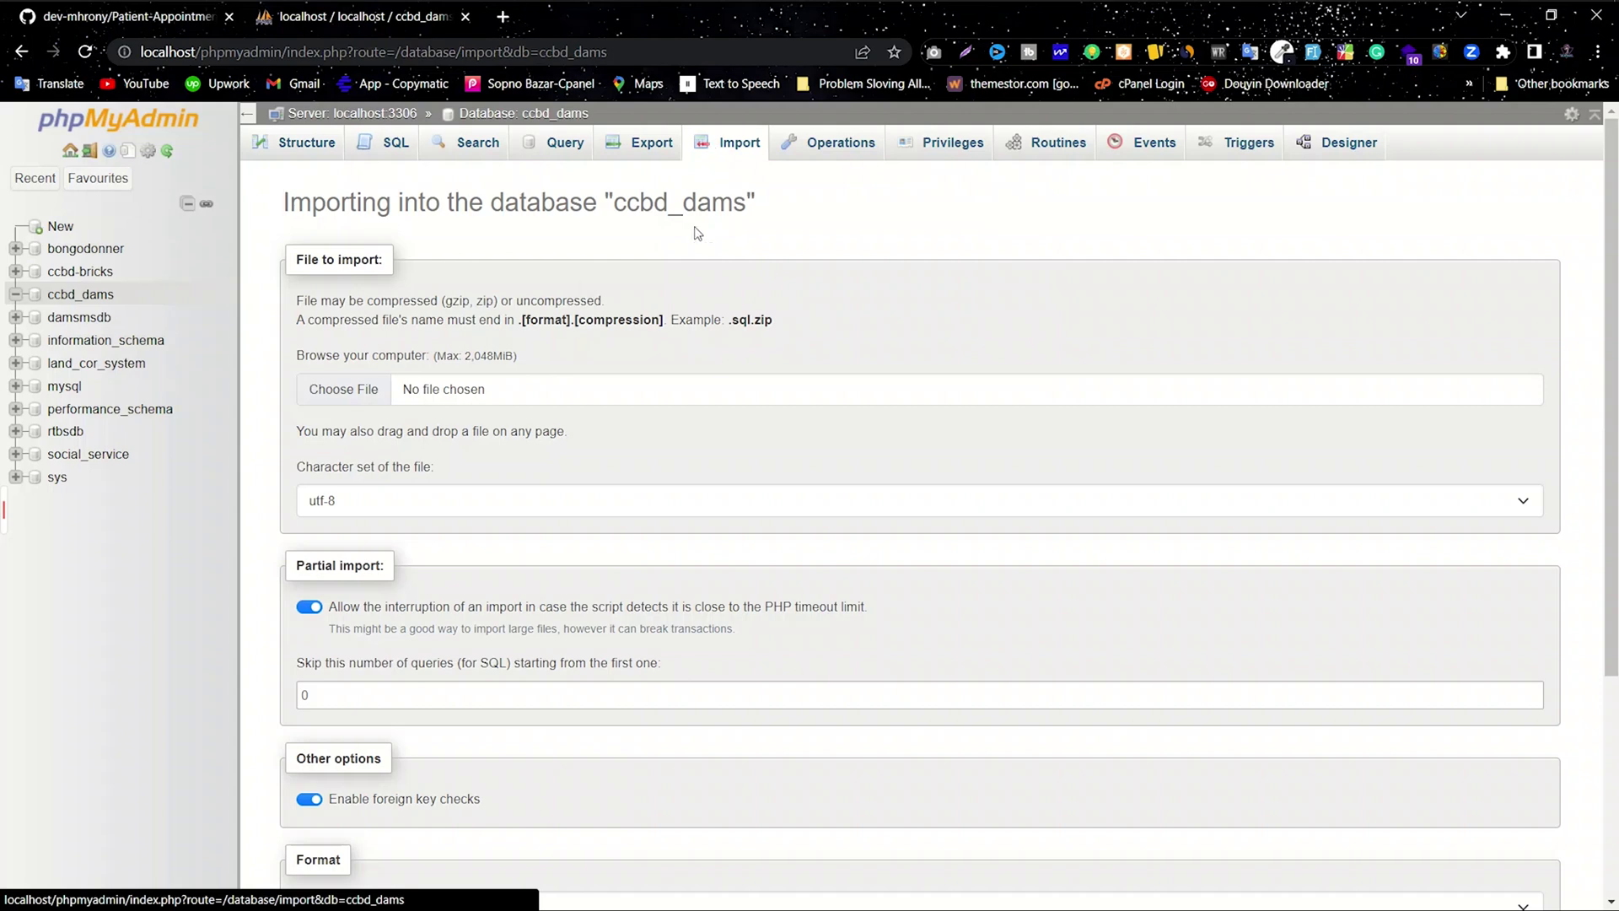
Step: Choose ccbd_dams.sql from the project's database folder on F: as the import file
left_click(363, 390)
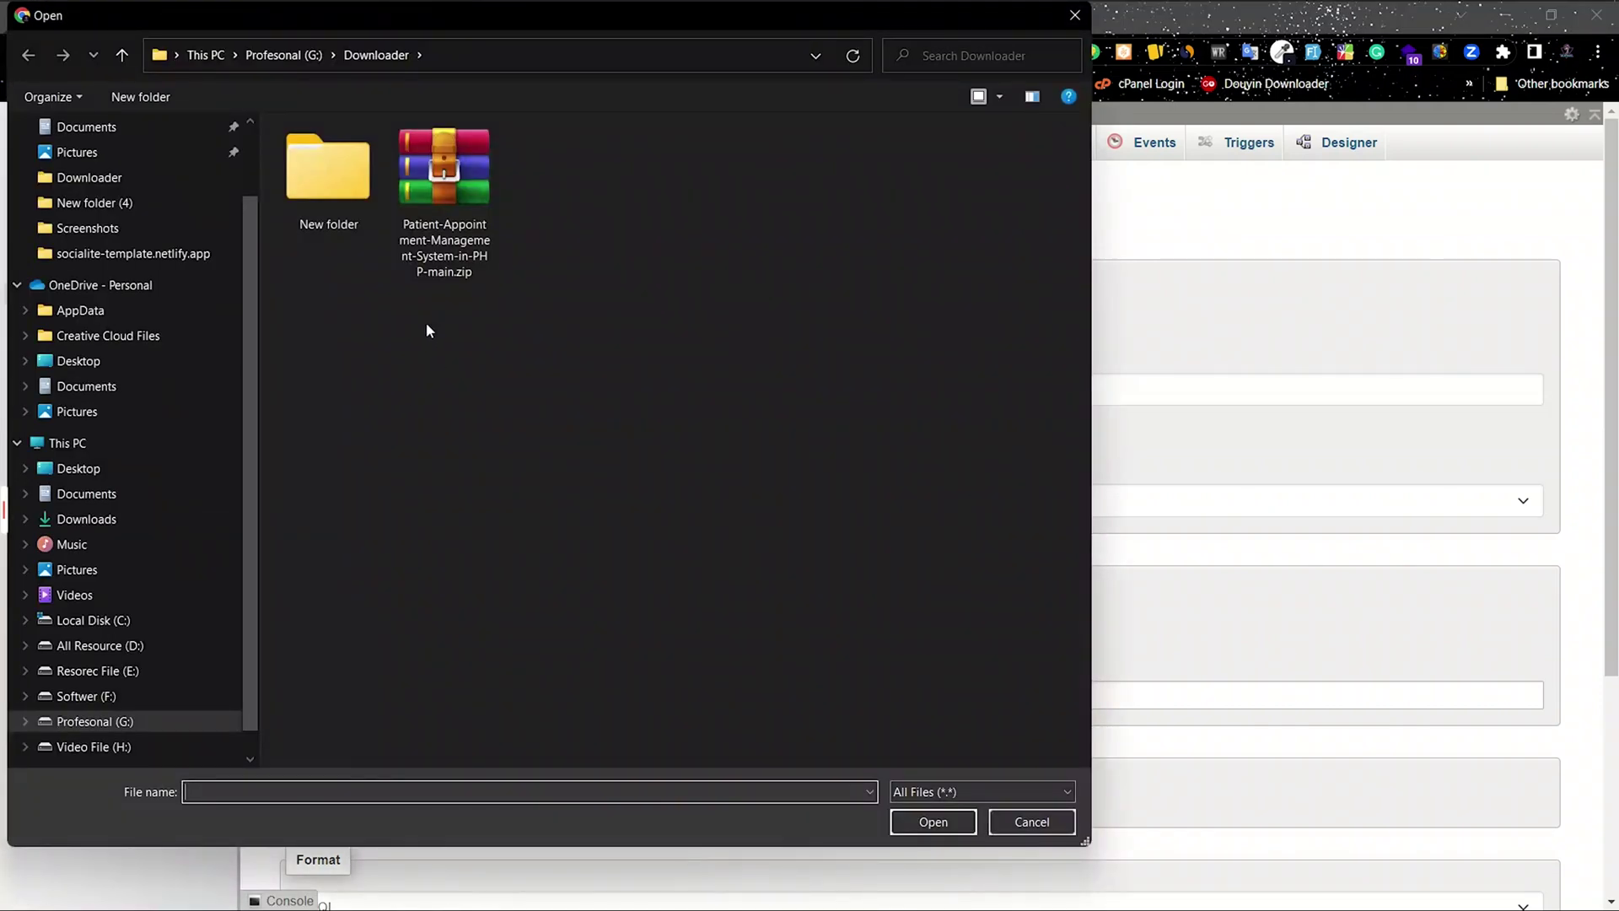
left_click(74, 700)
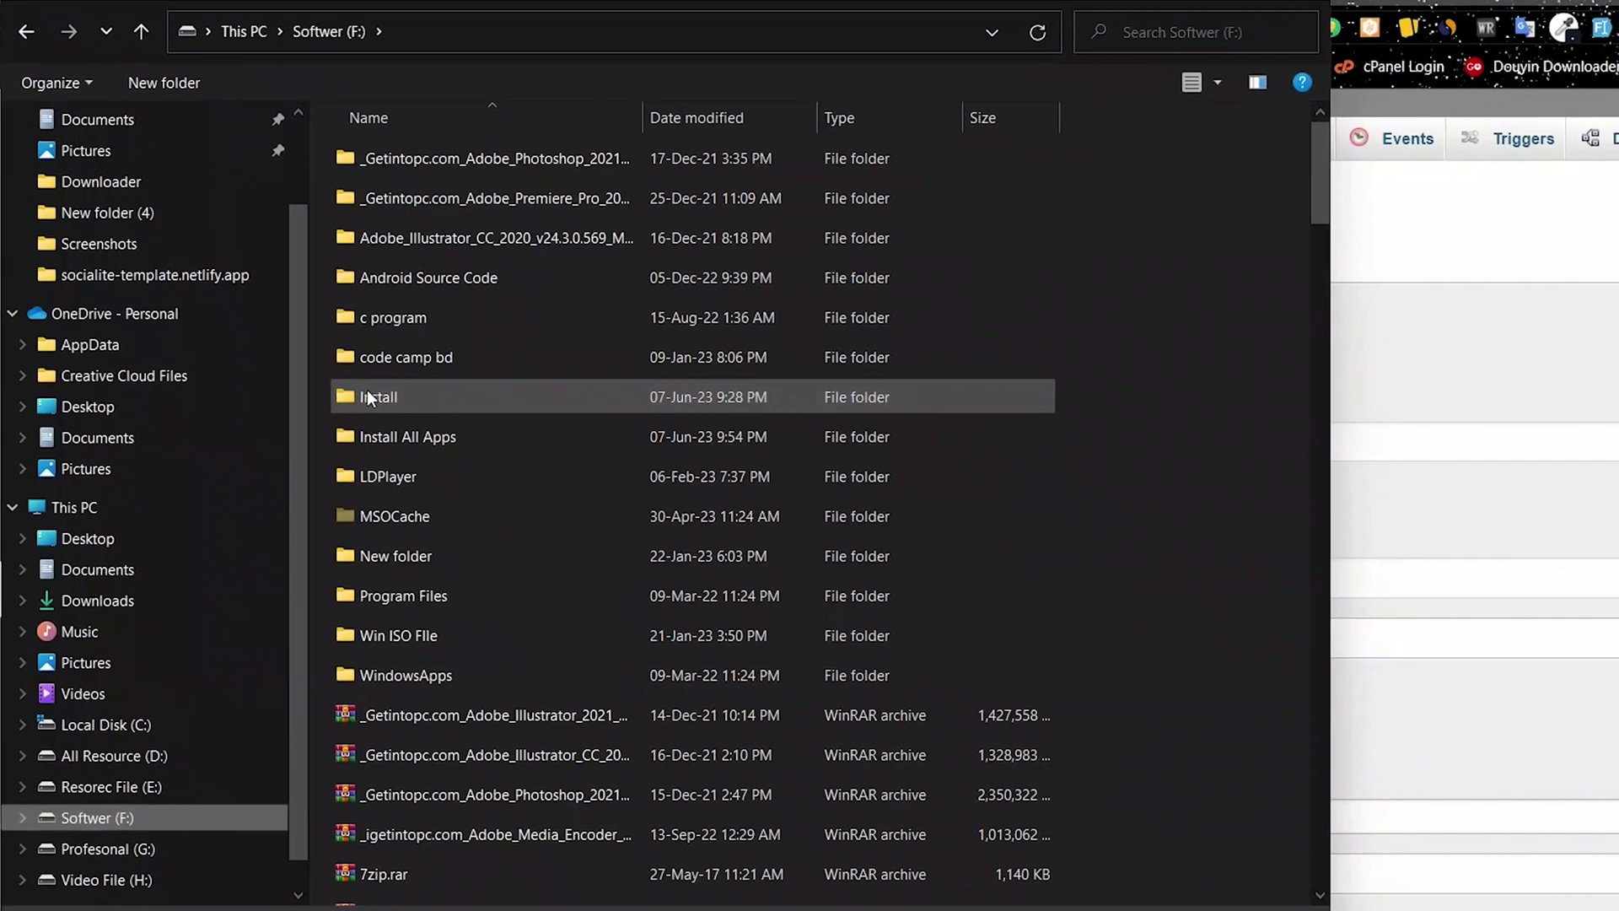
left_click(368, 393)
double_click(381, 397)
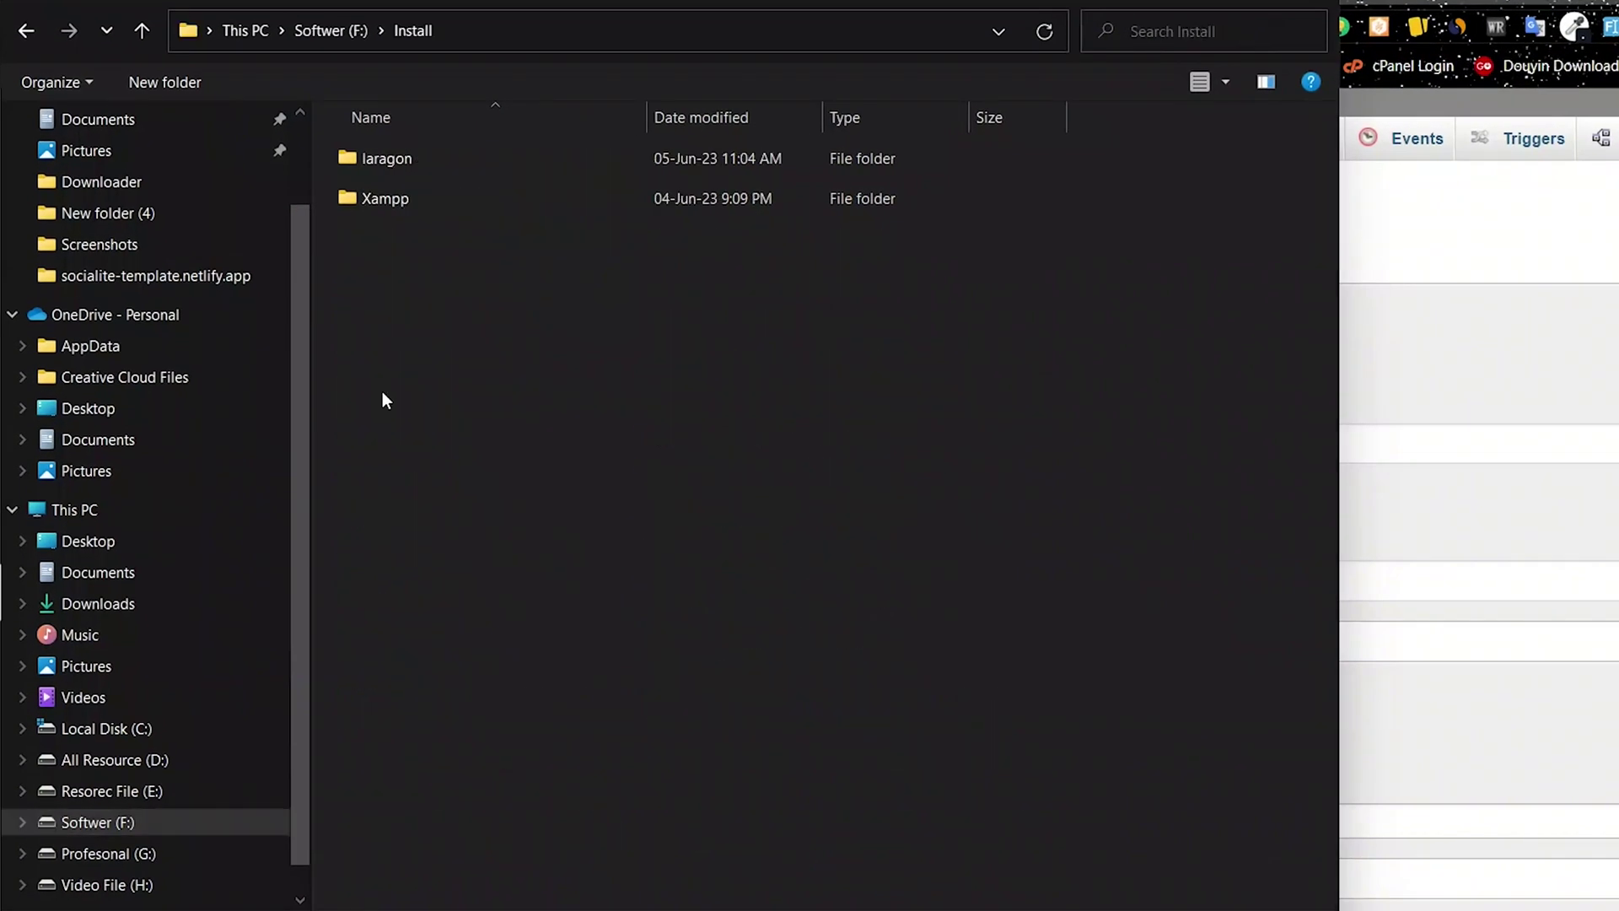
double_click(428, 160)
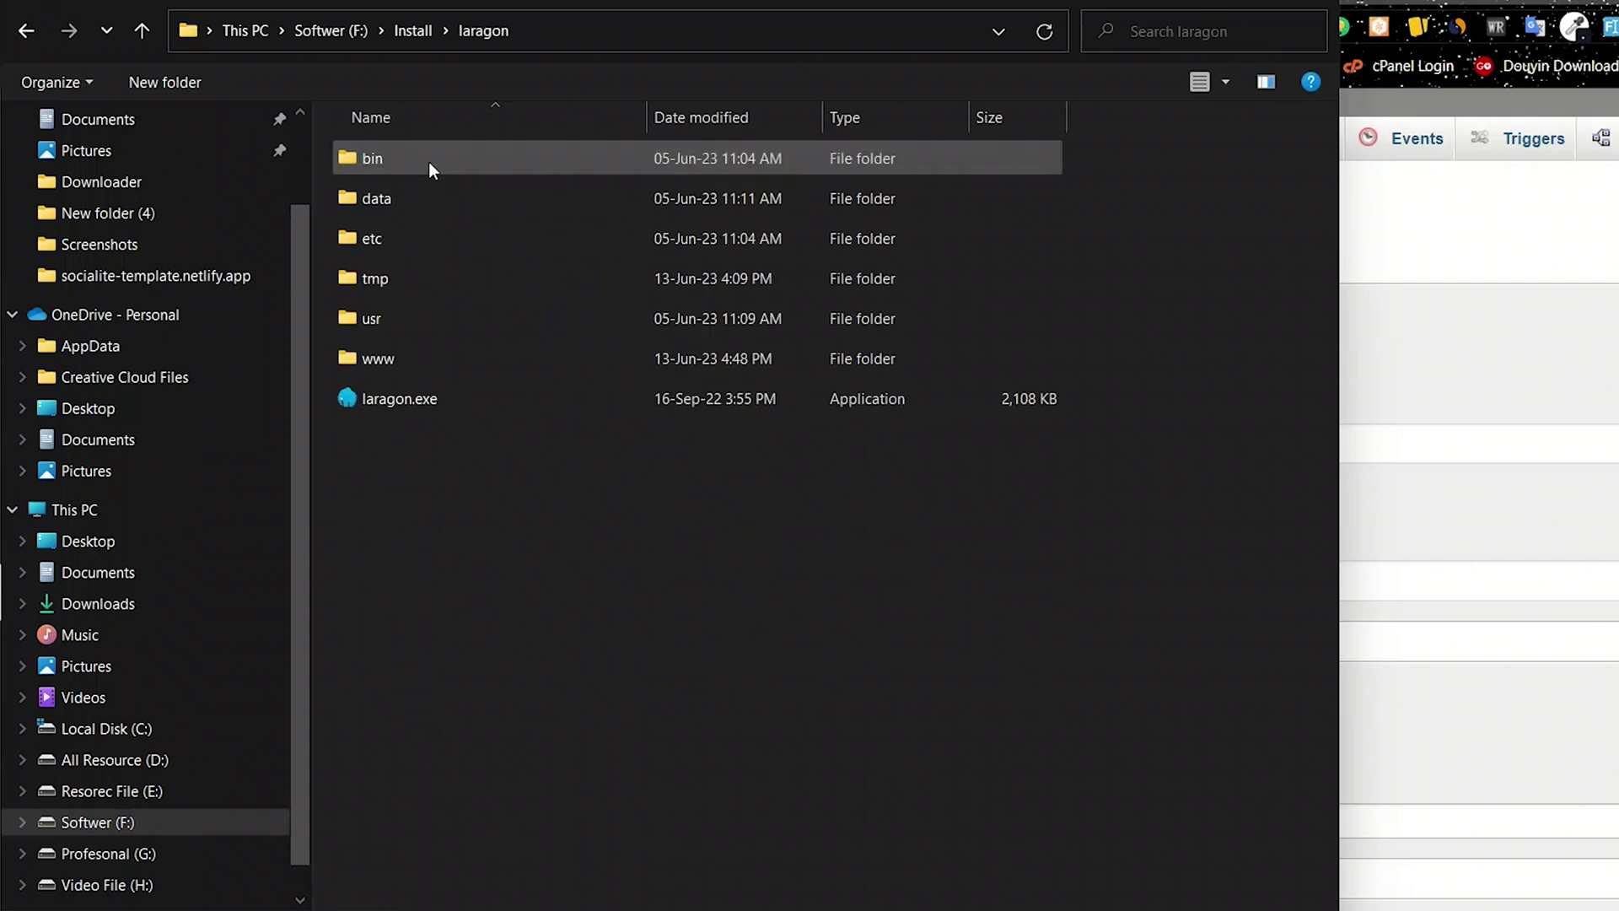
double_click(420, 358)
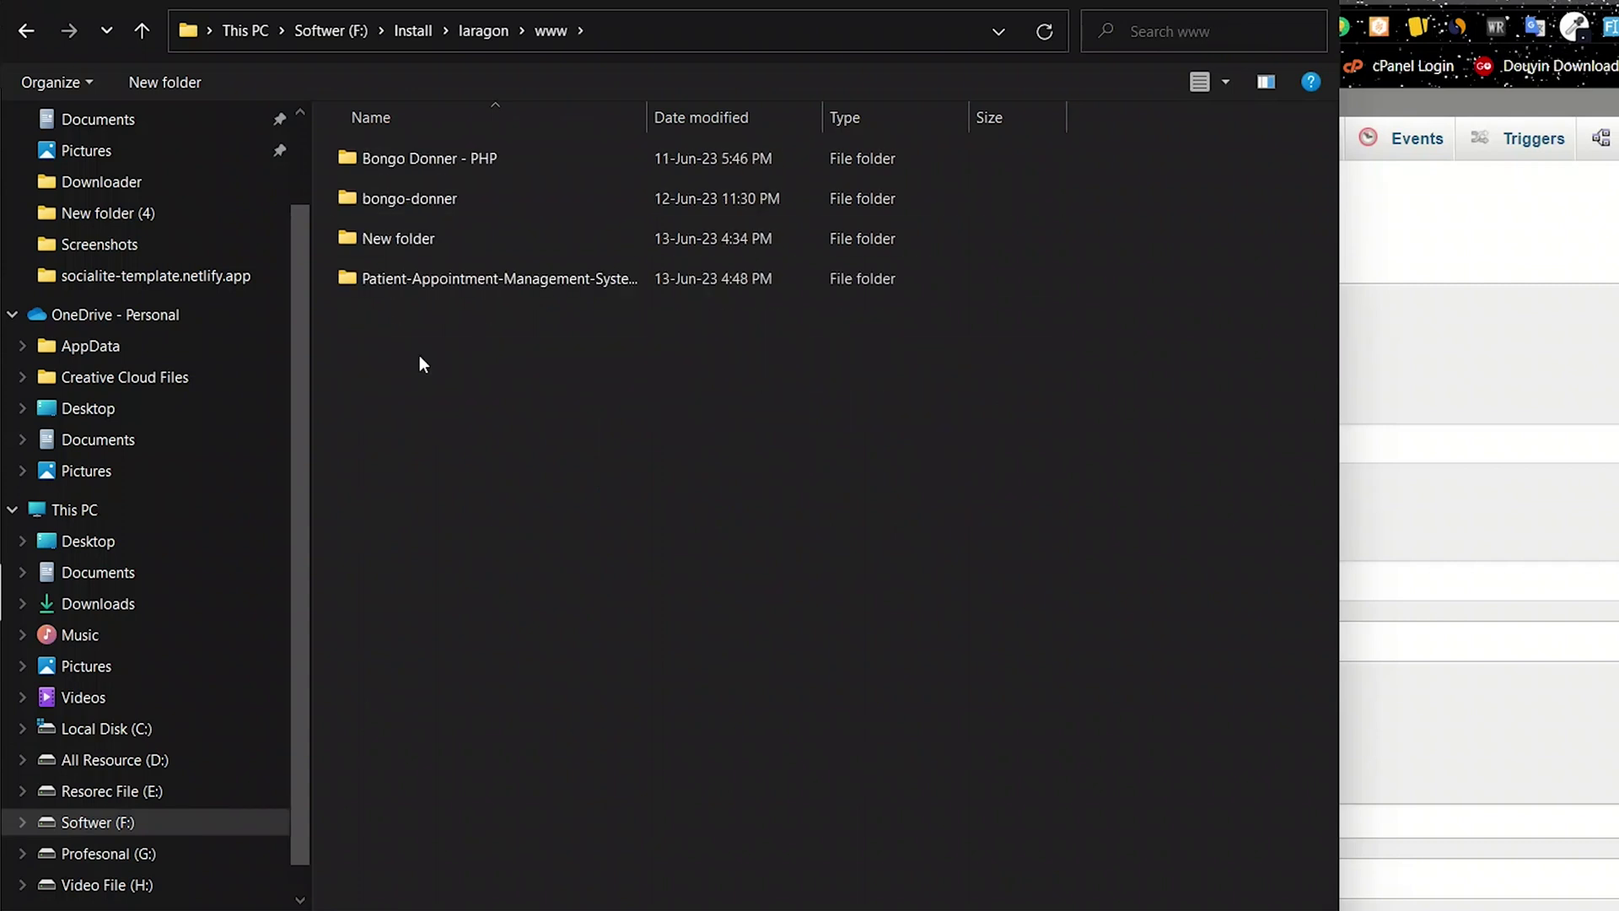
double_click(427, 276)
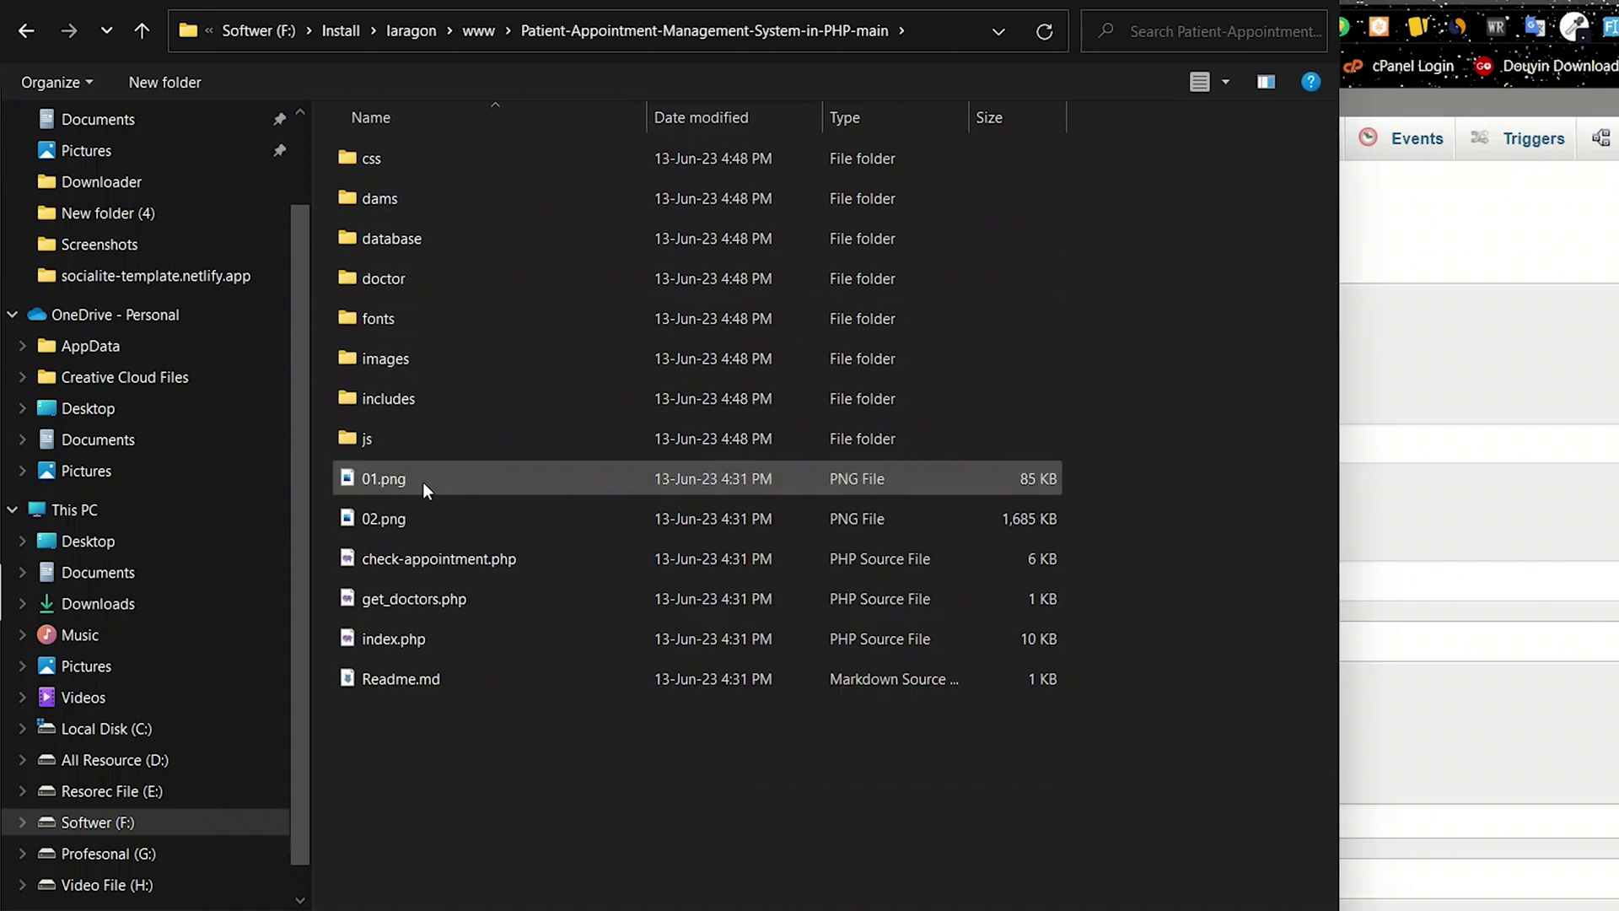
double_click(379, 237)
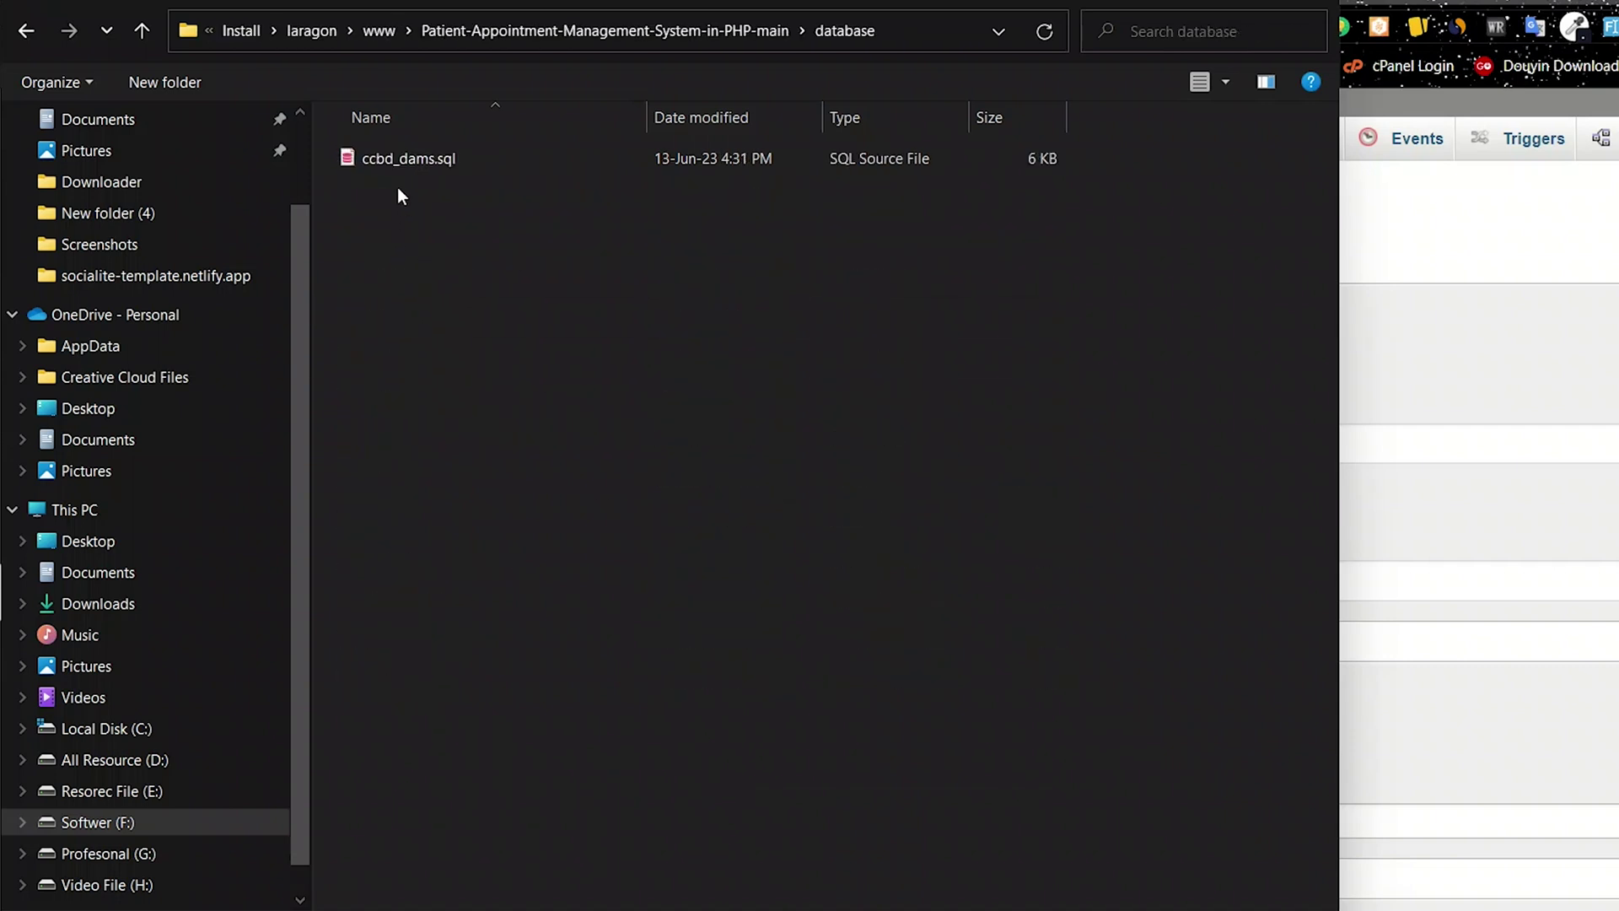
left_click(408, 159)
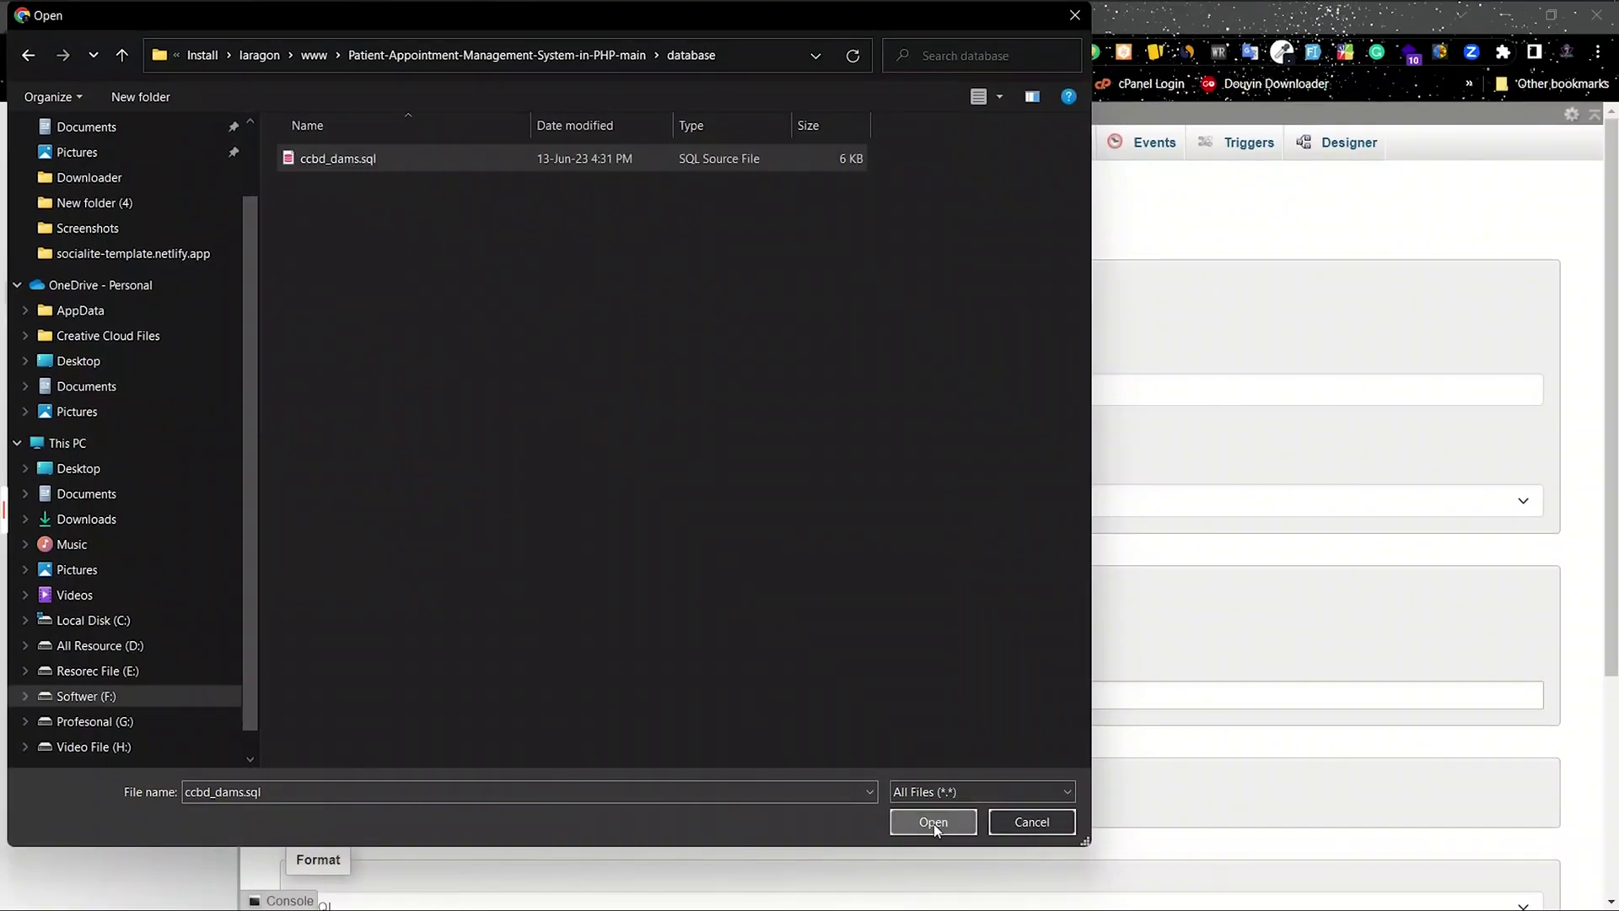
left_click(933, 820)
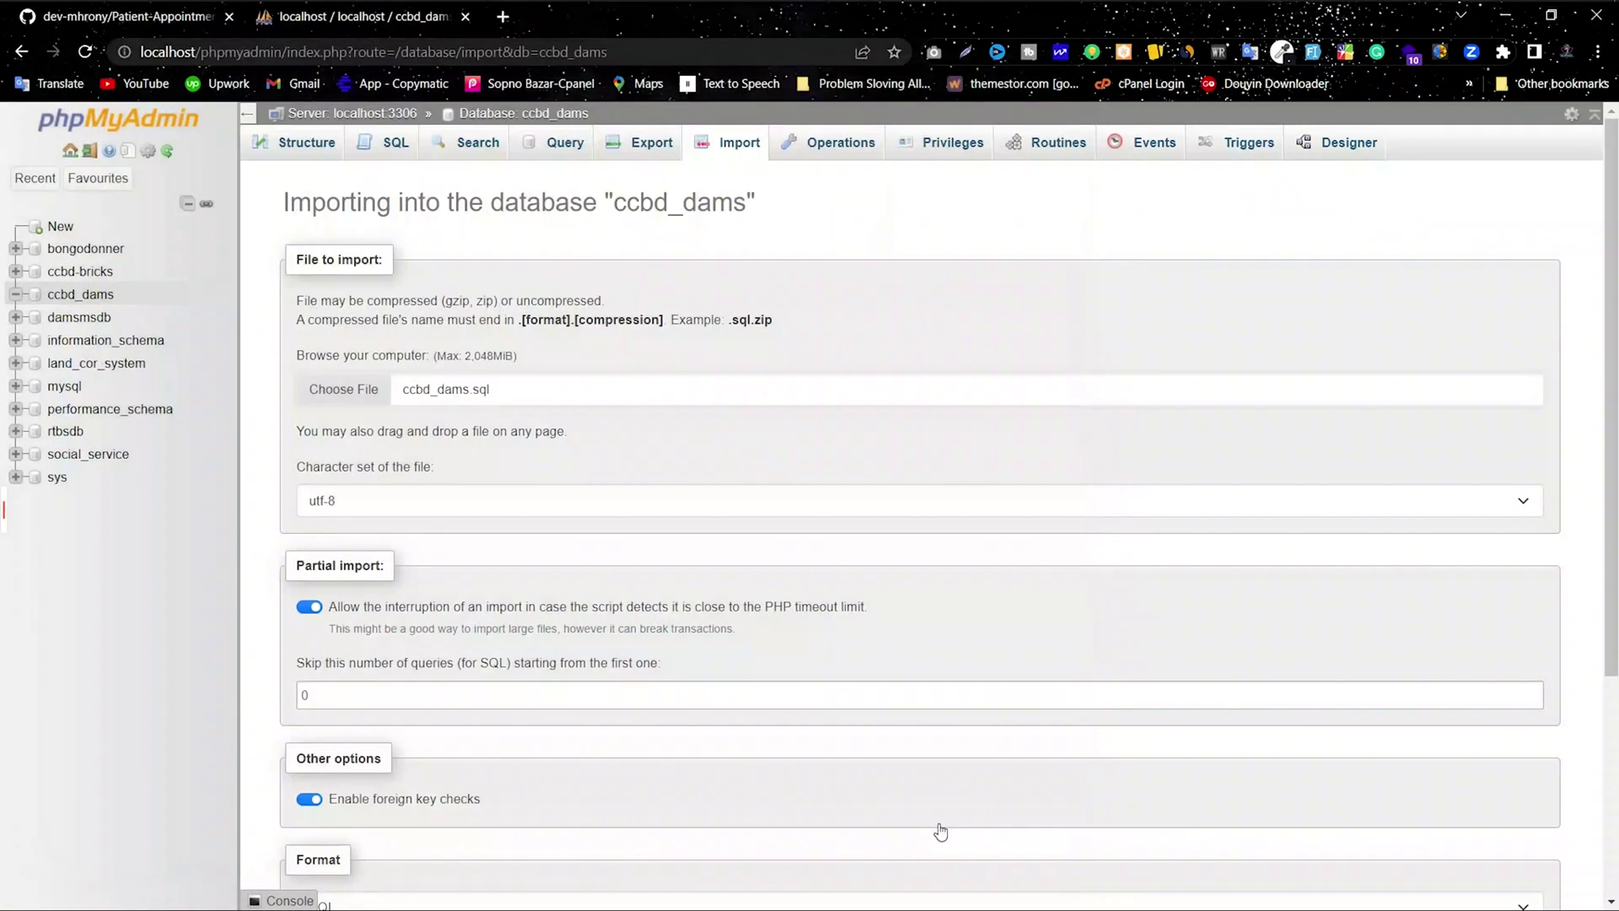
Step: Run the ccbd_dams.sql import and view the database's four new tables
scroll(534, 506, "down", 4)
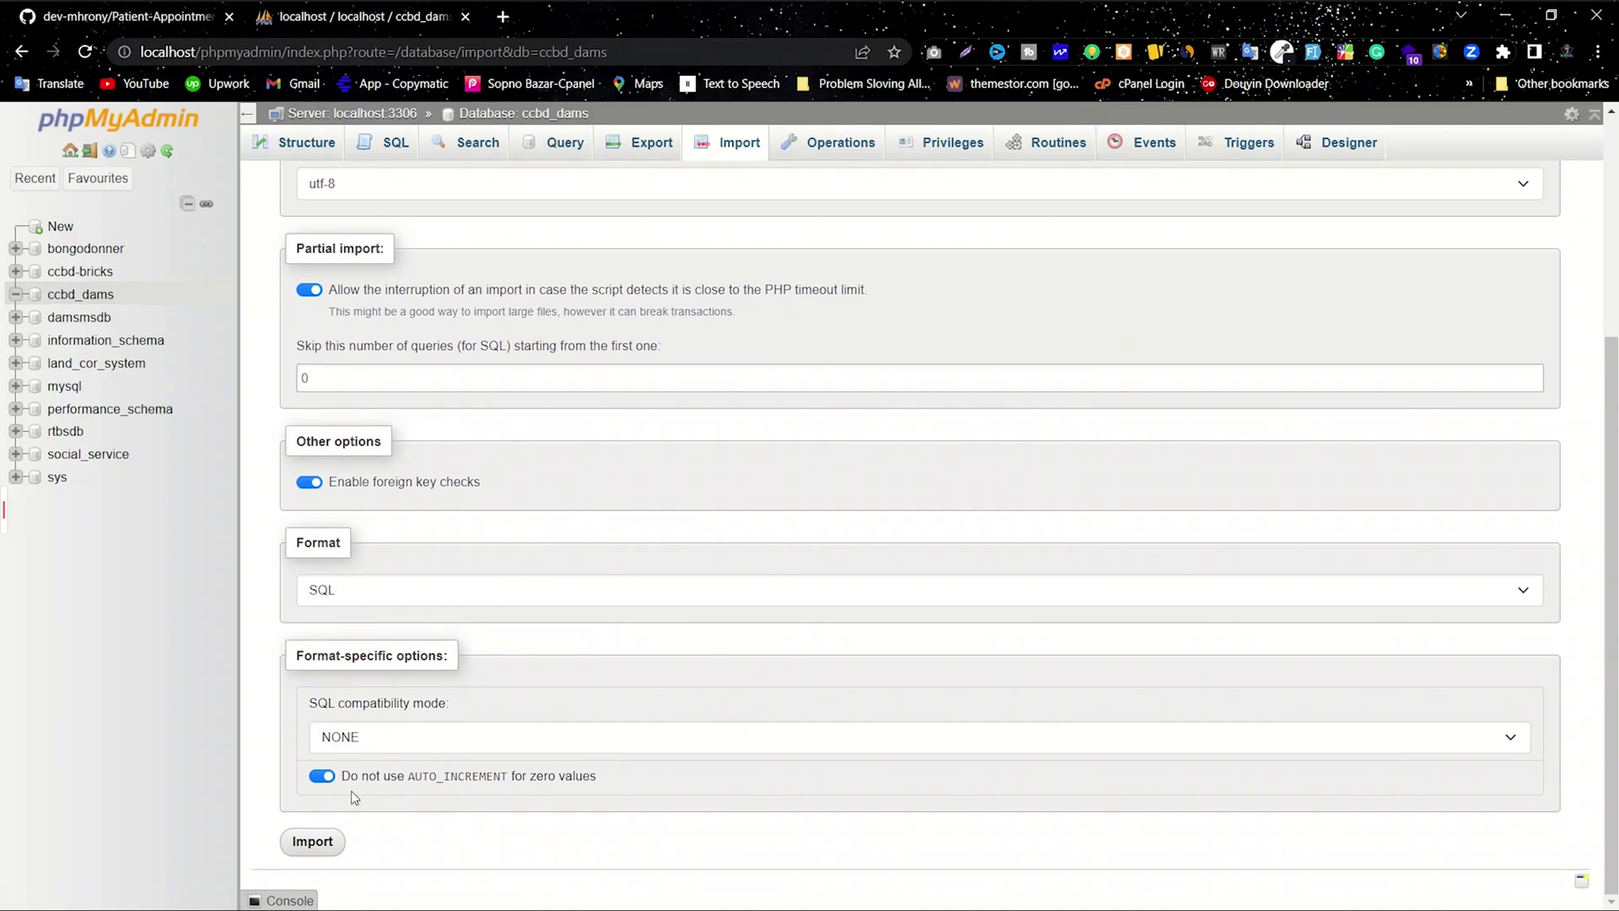
left_click(312, 841)
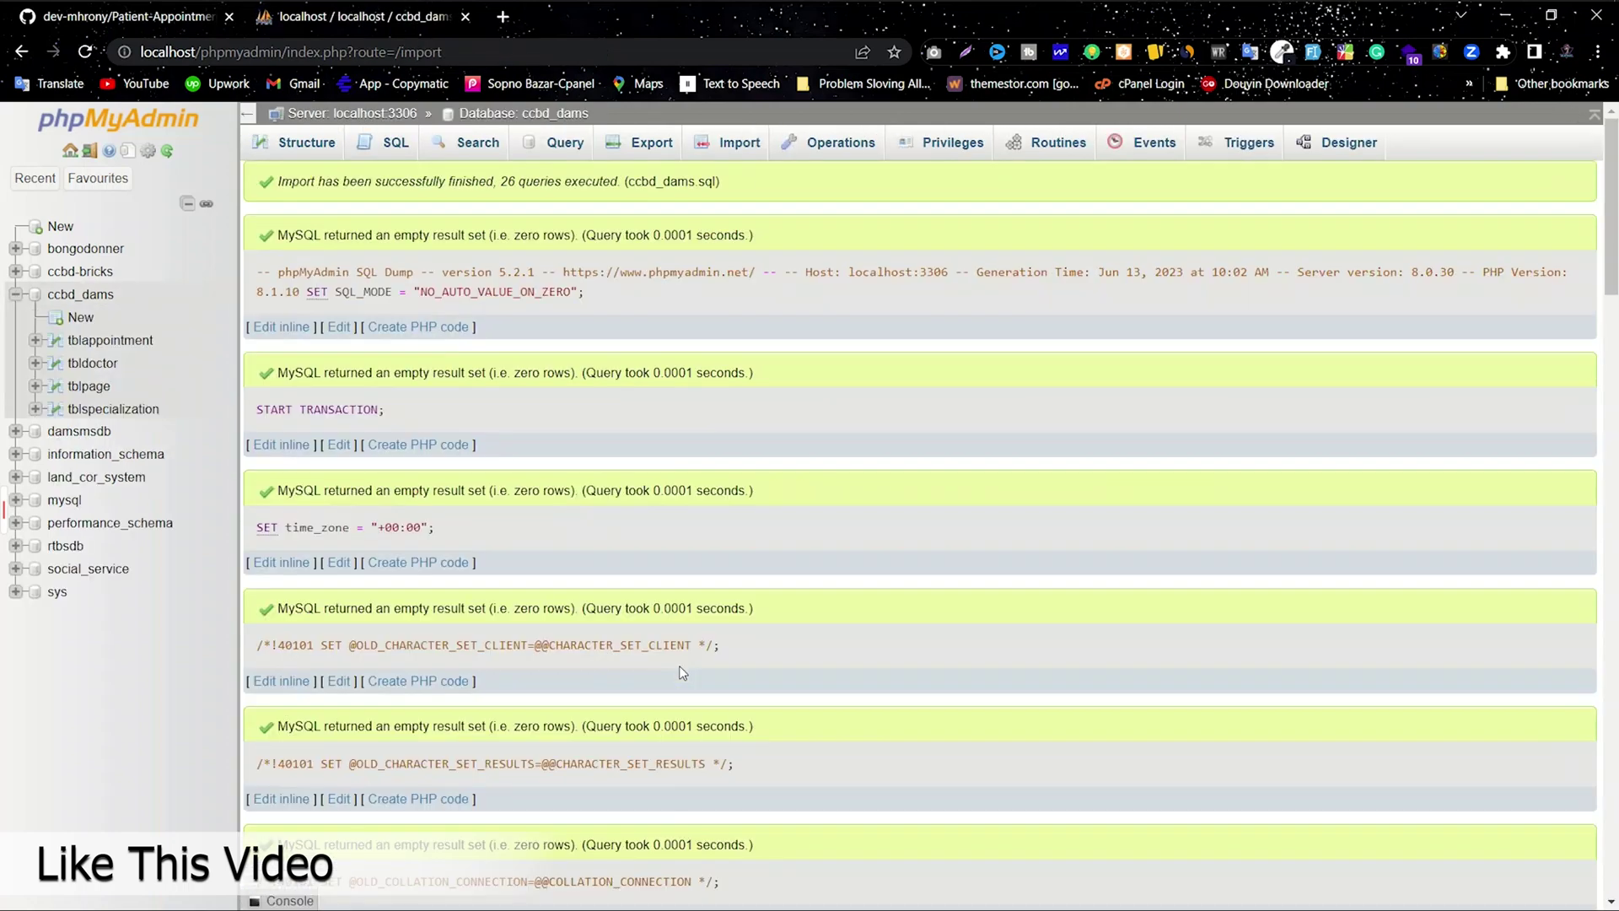
scroll(732, 650, "down", 6)
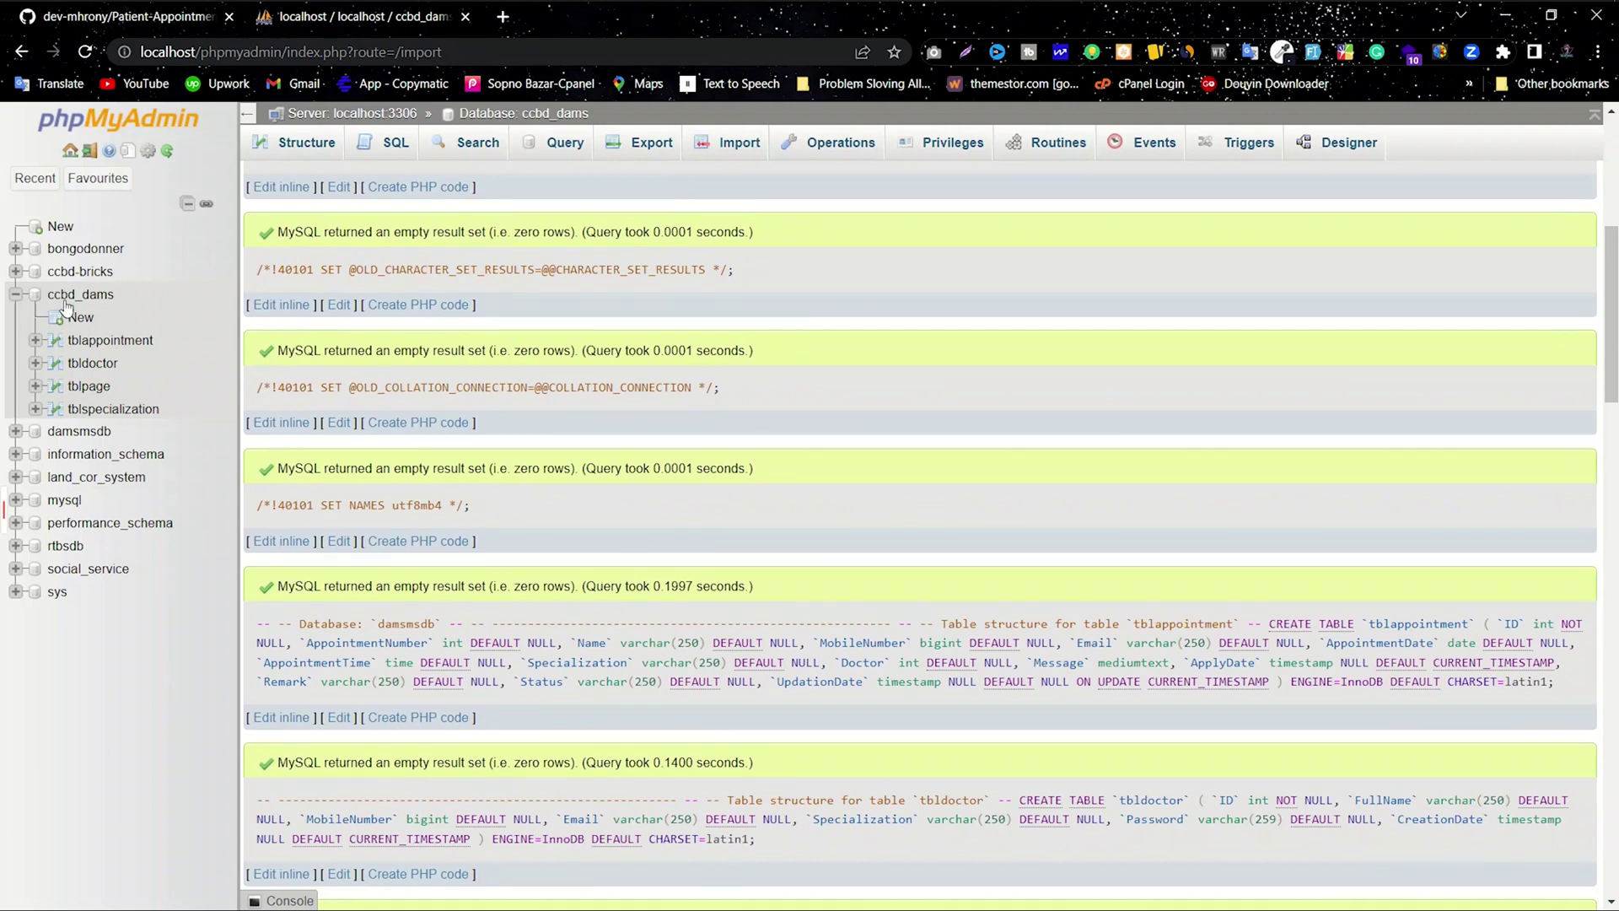
left_click(88, 296)
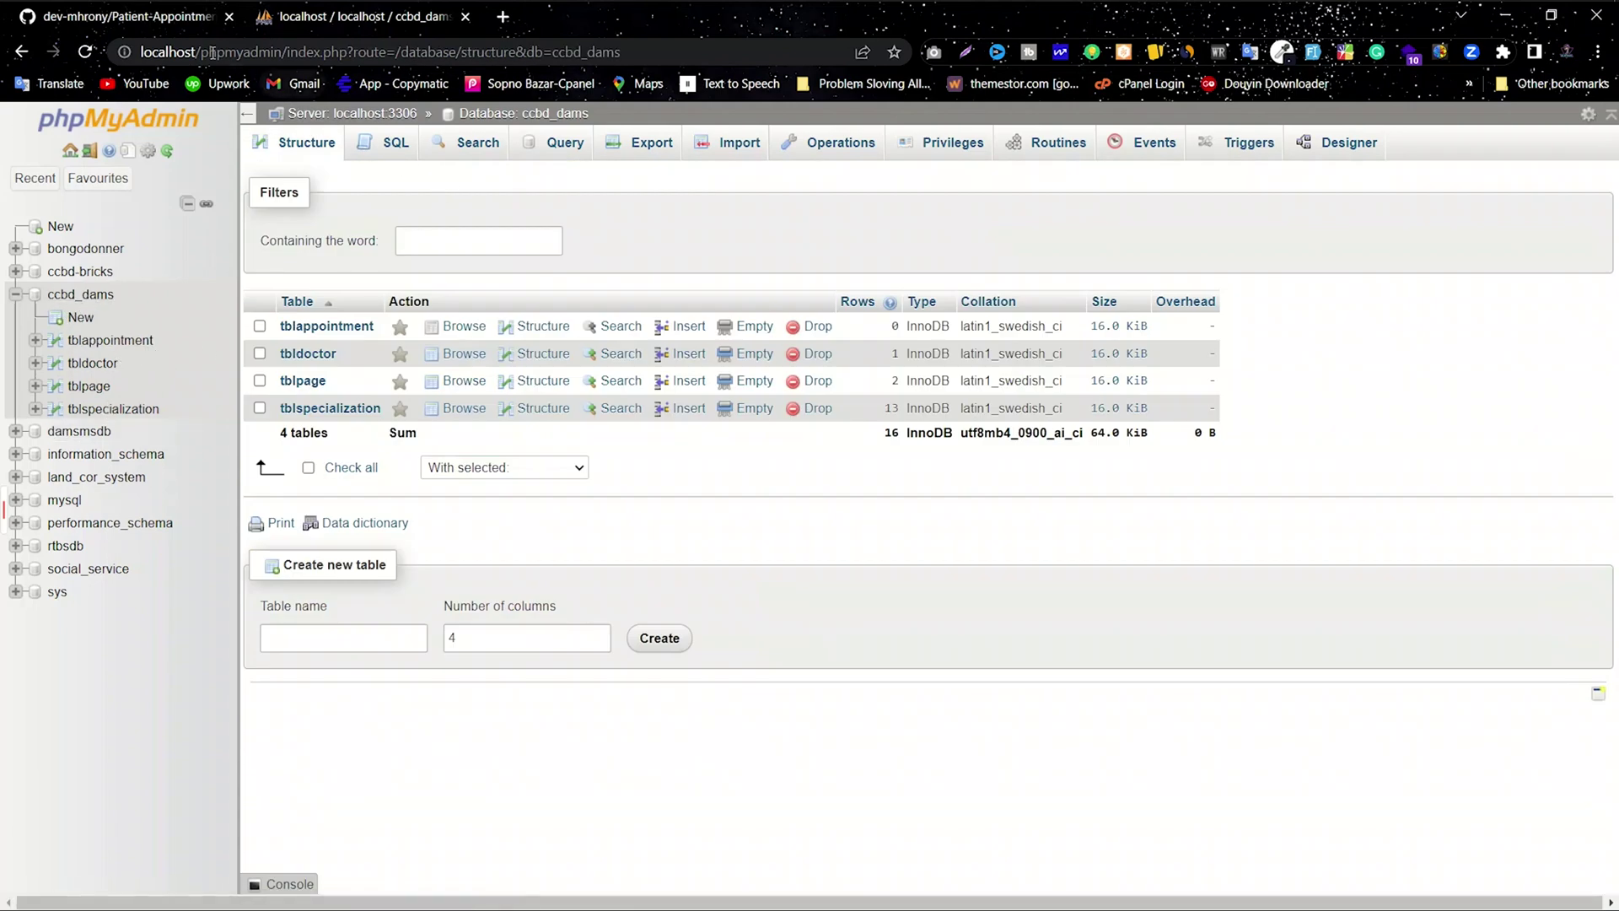
Step: Open localhost in a new tab and launch the Patient-Appointment-Management-System-in-PHP-main site
left_click(503, 18)
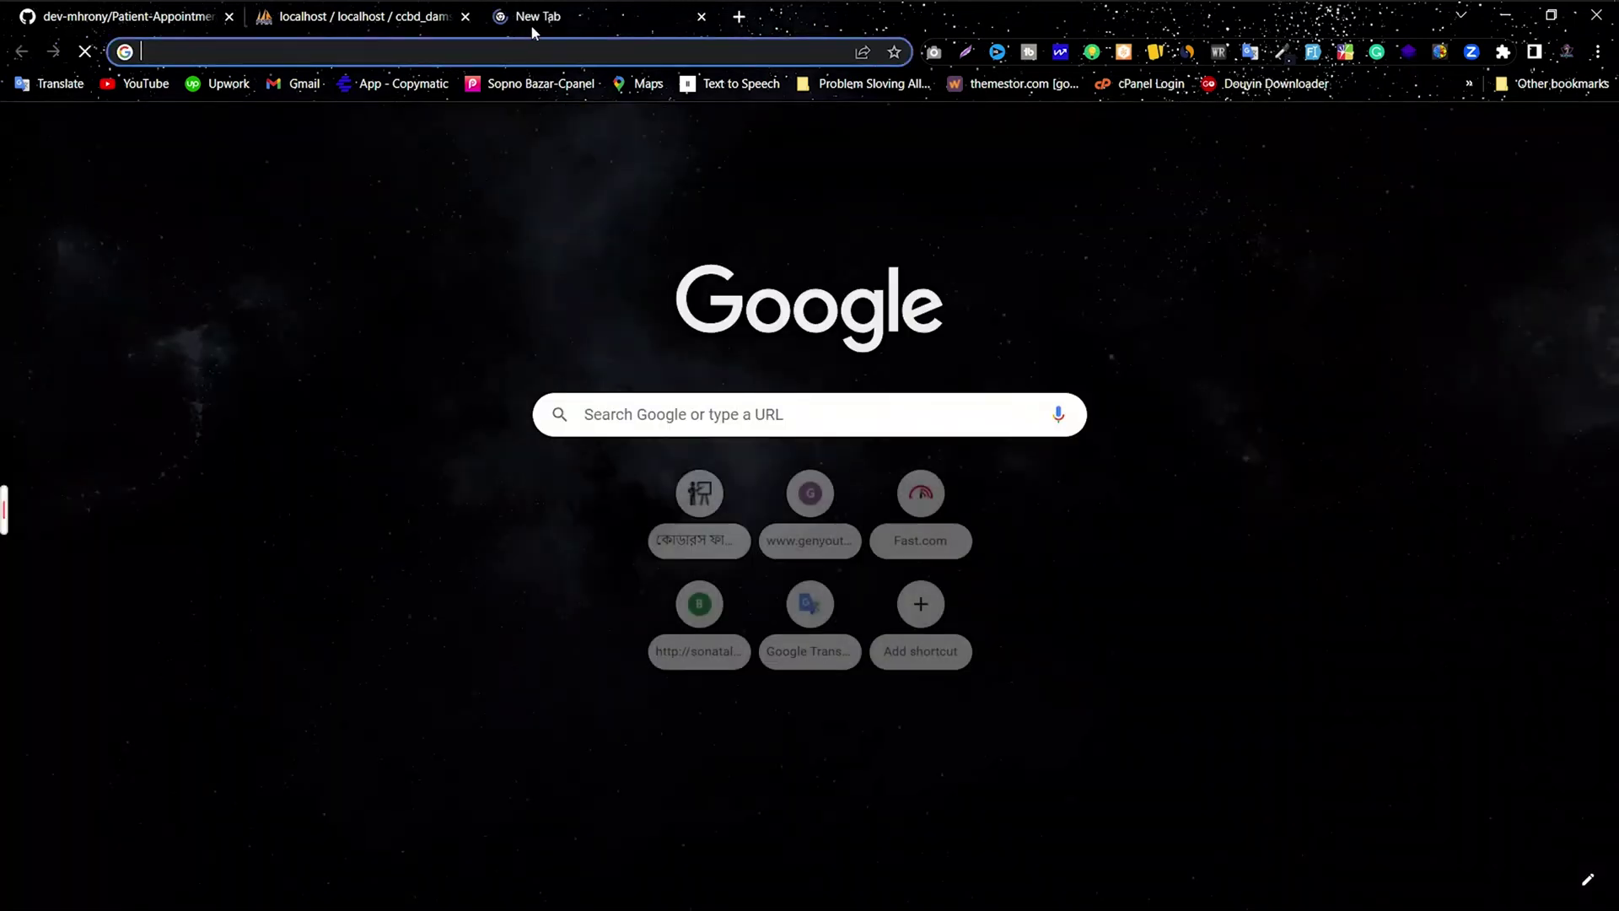
left_click(490, 43)
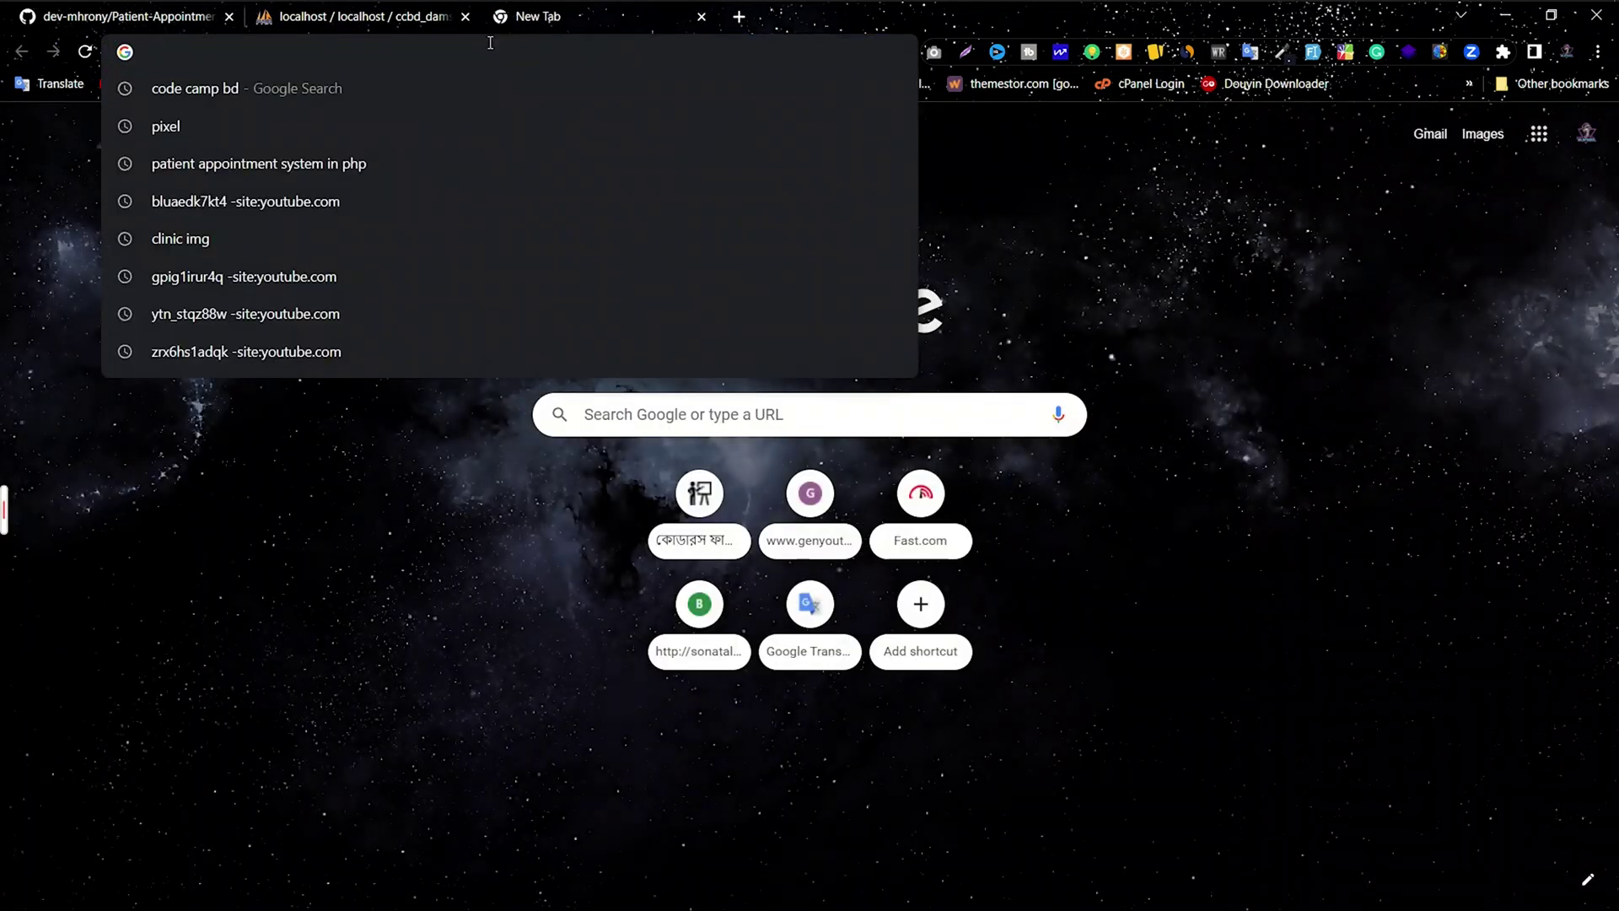
type("localhost")
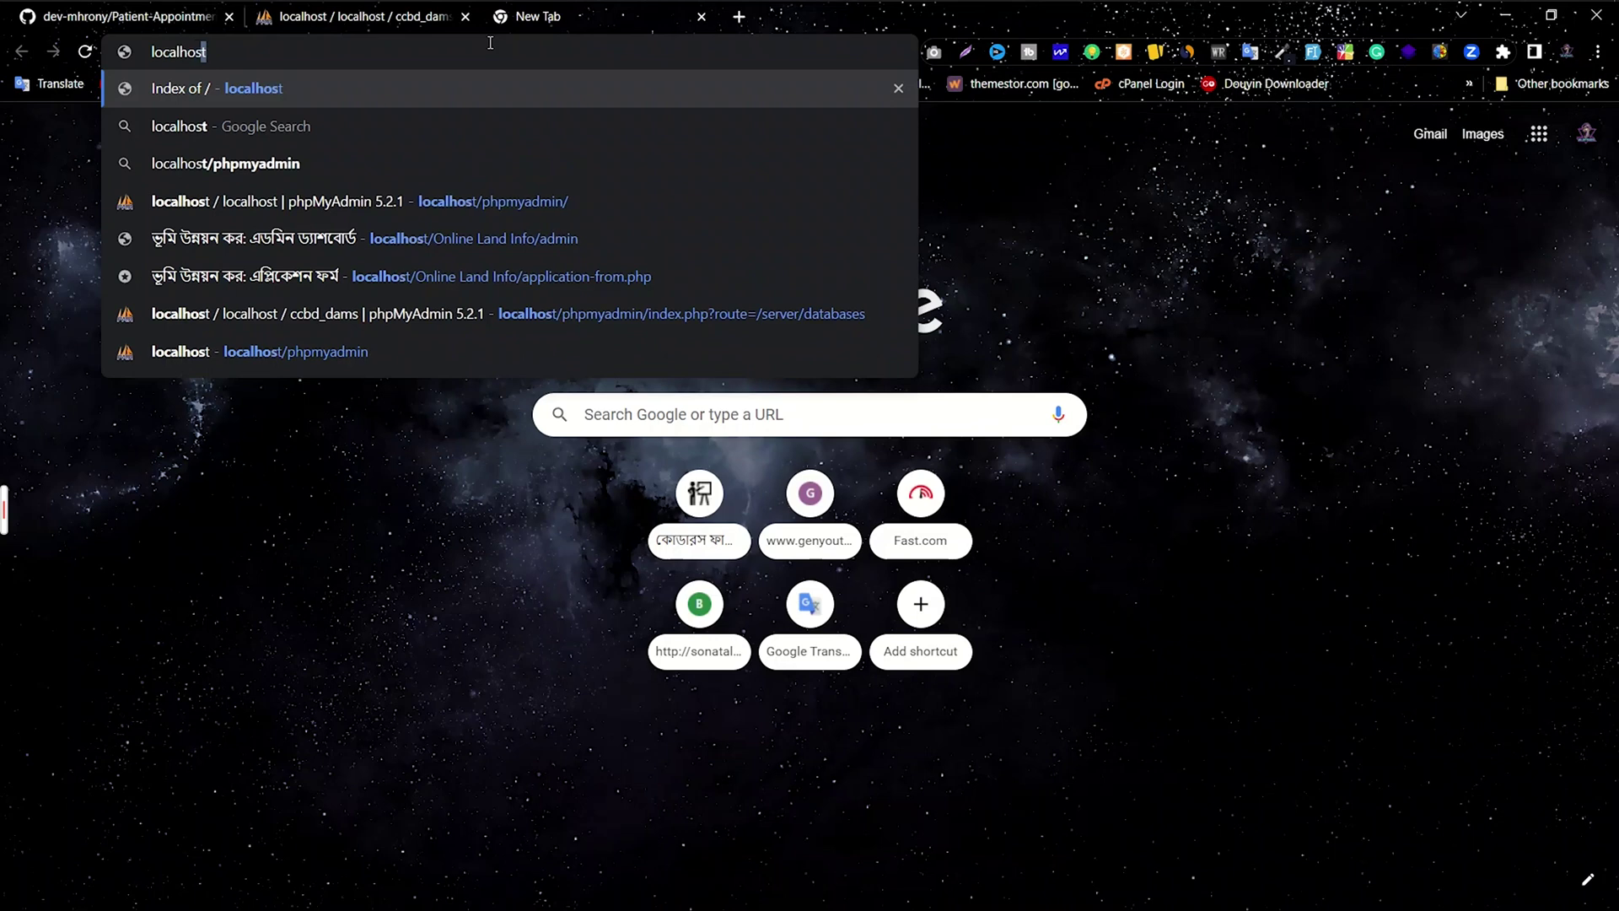
double_click(198, 53)
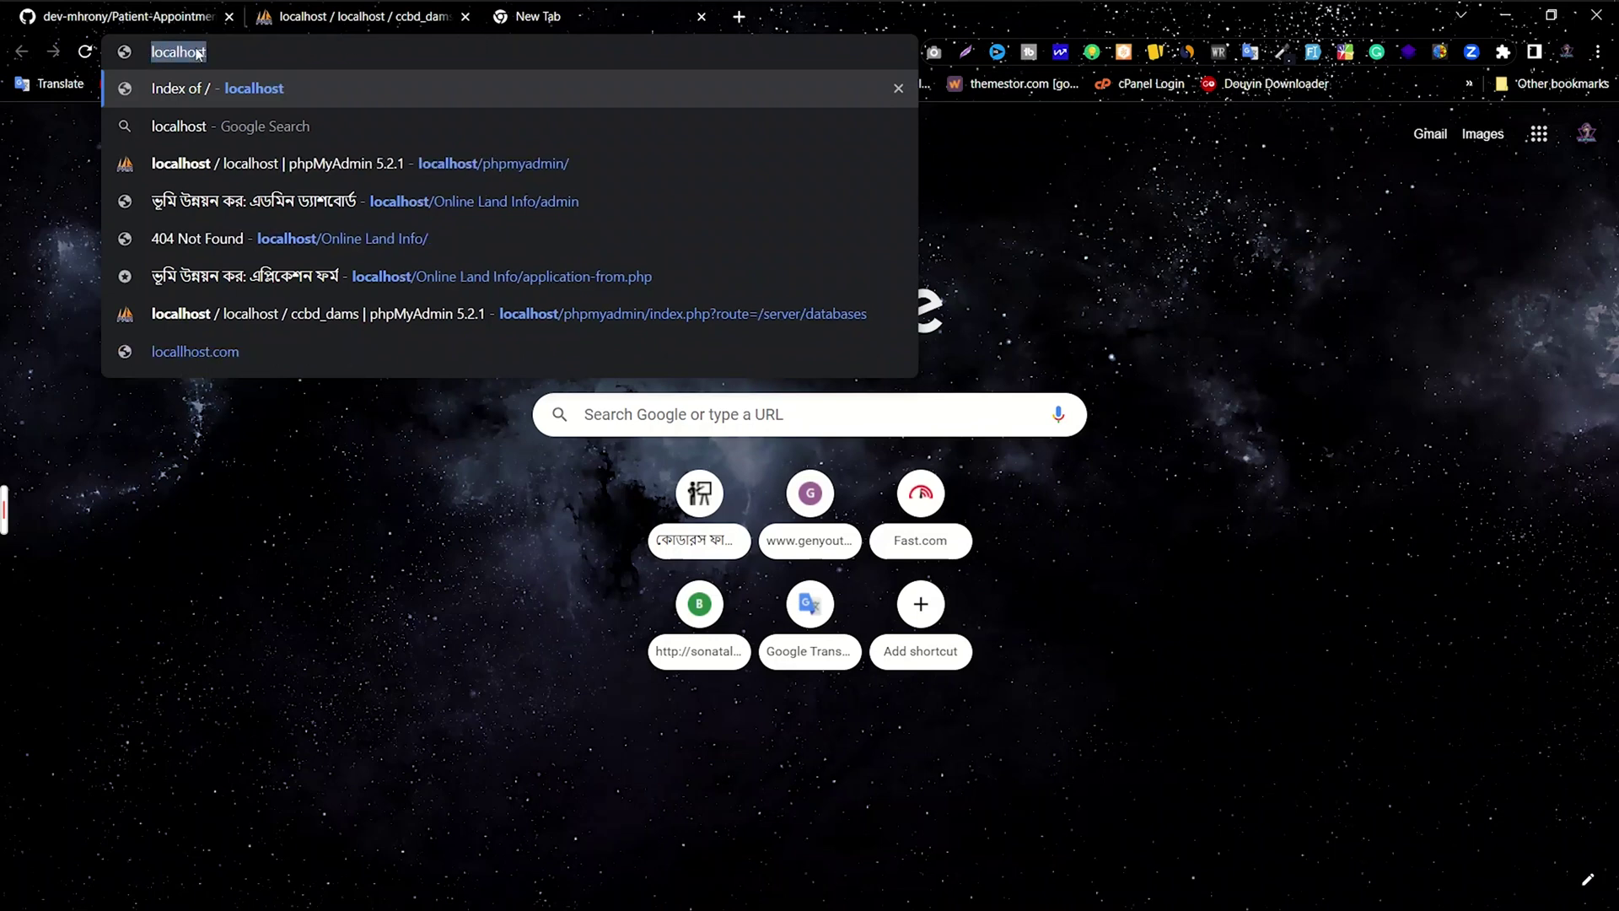
left_click(233, 54)
key("Return")
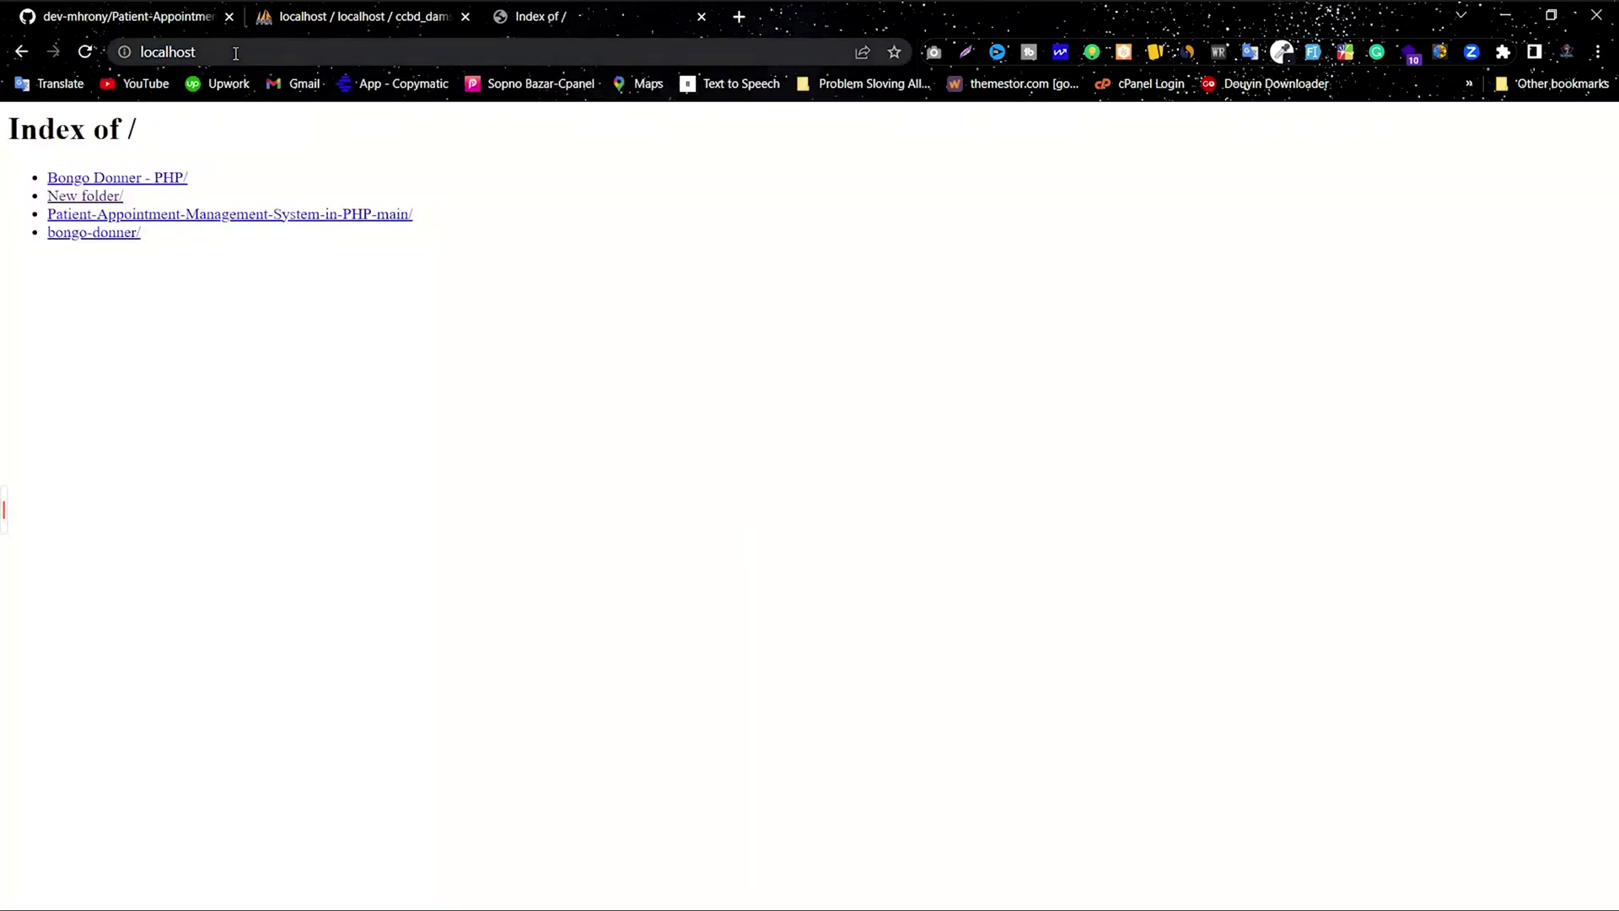
left_click(262, 216)
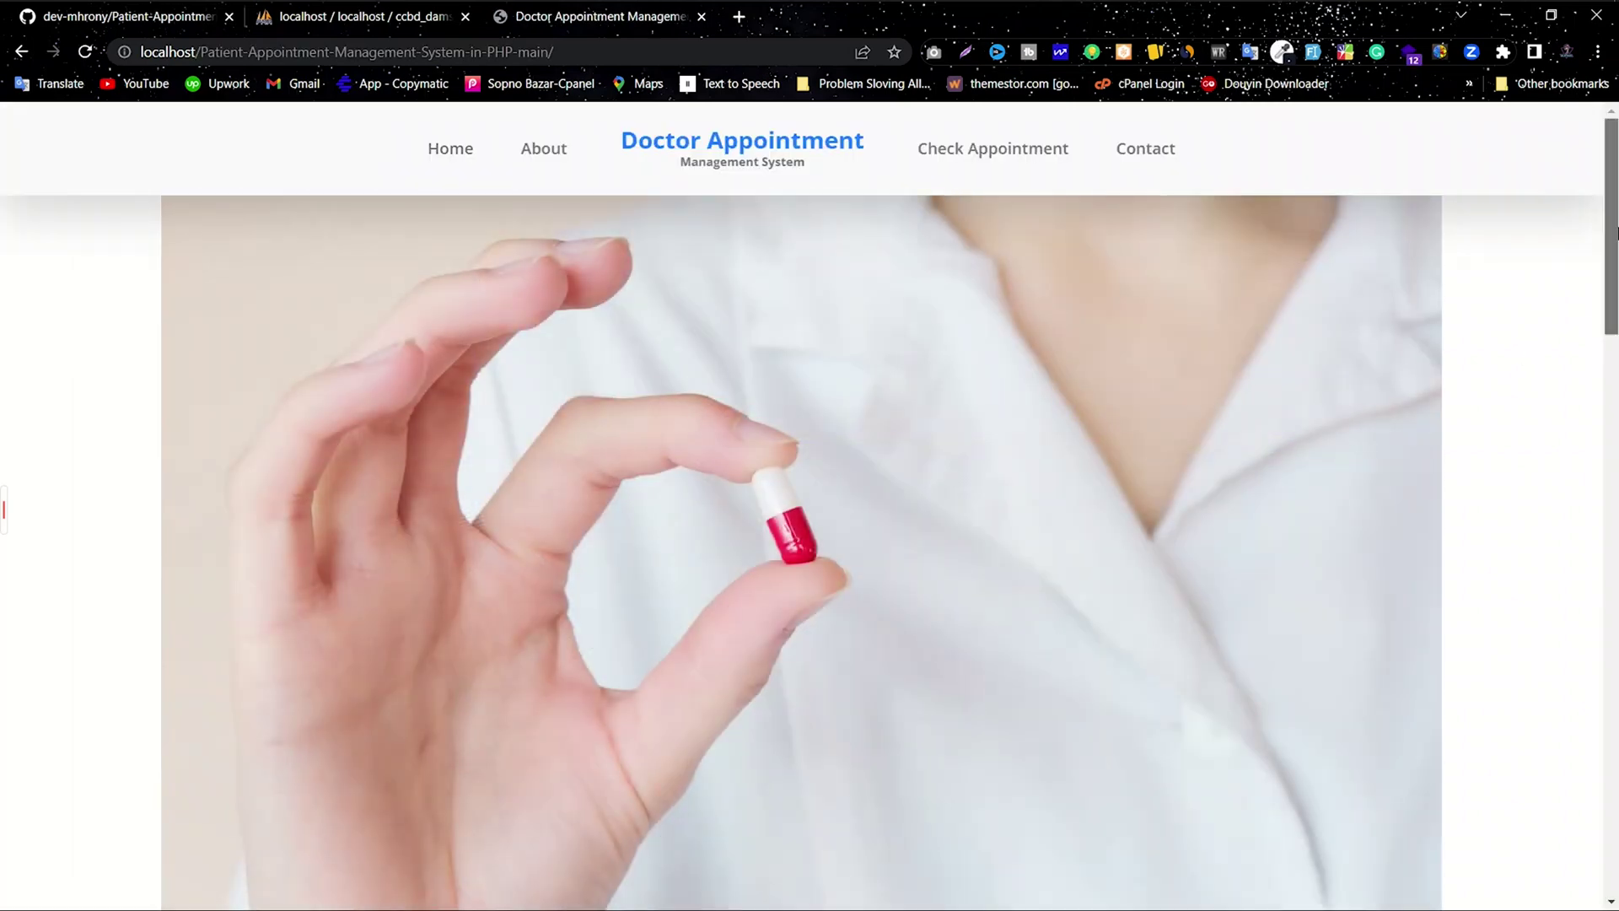
Step: Browse the site's About Us section and the Check Appointment search page
left_click_drag(1615, 252, 1613, 218)
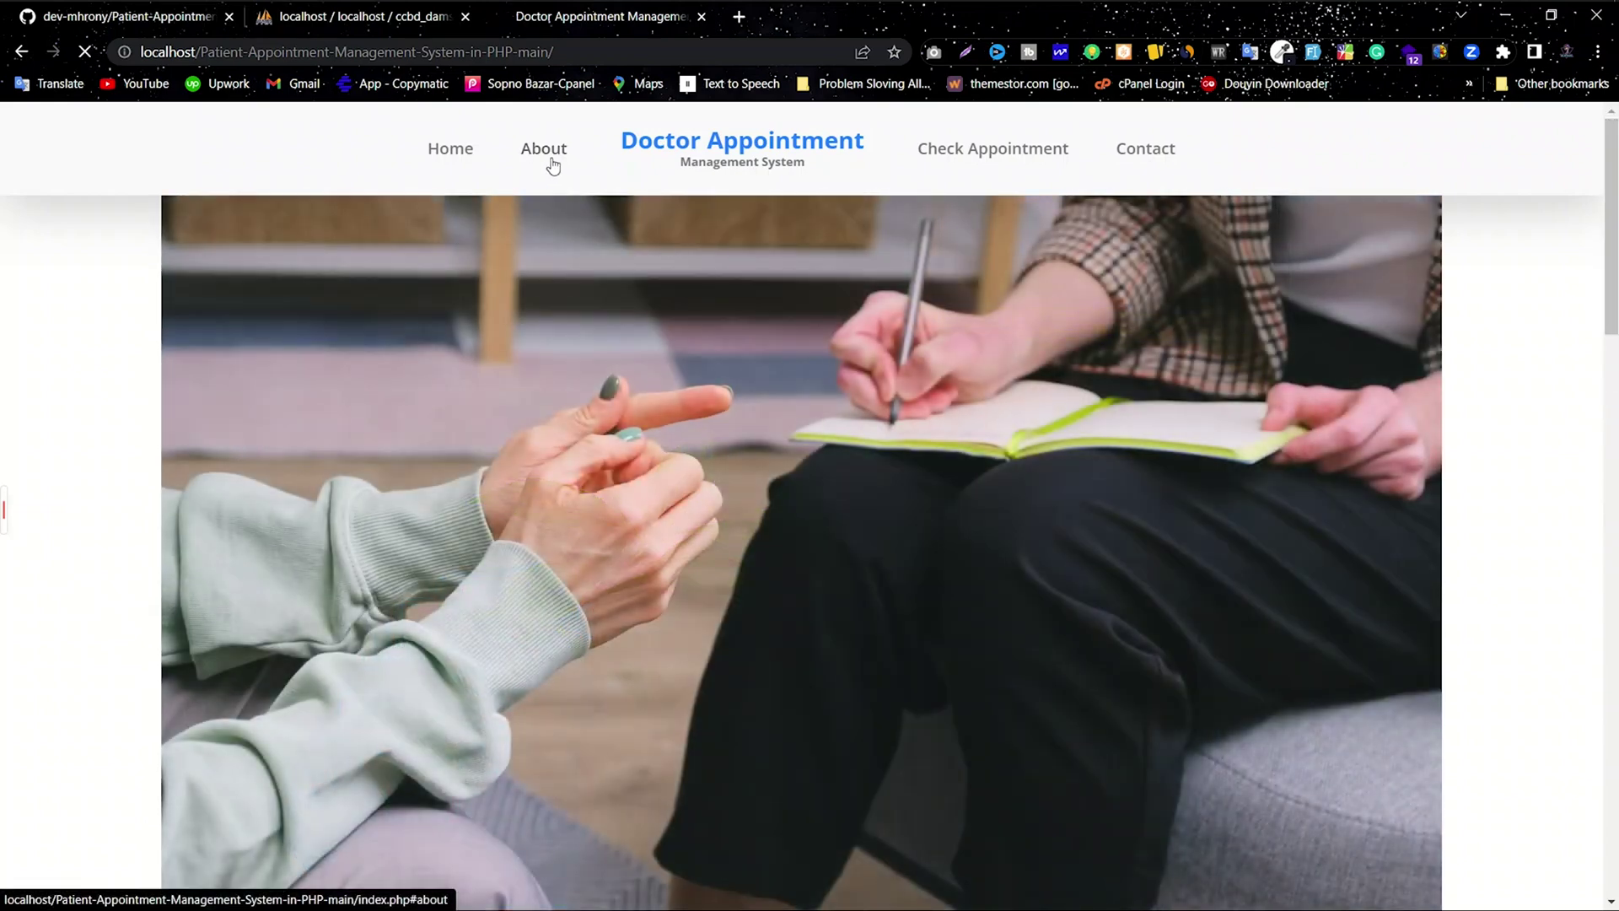
left_click(553, 164)
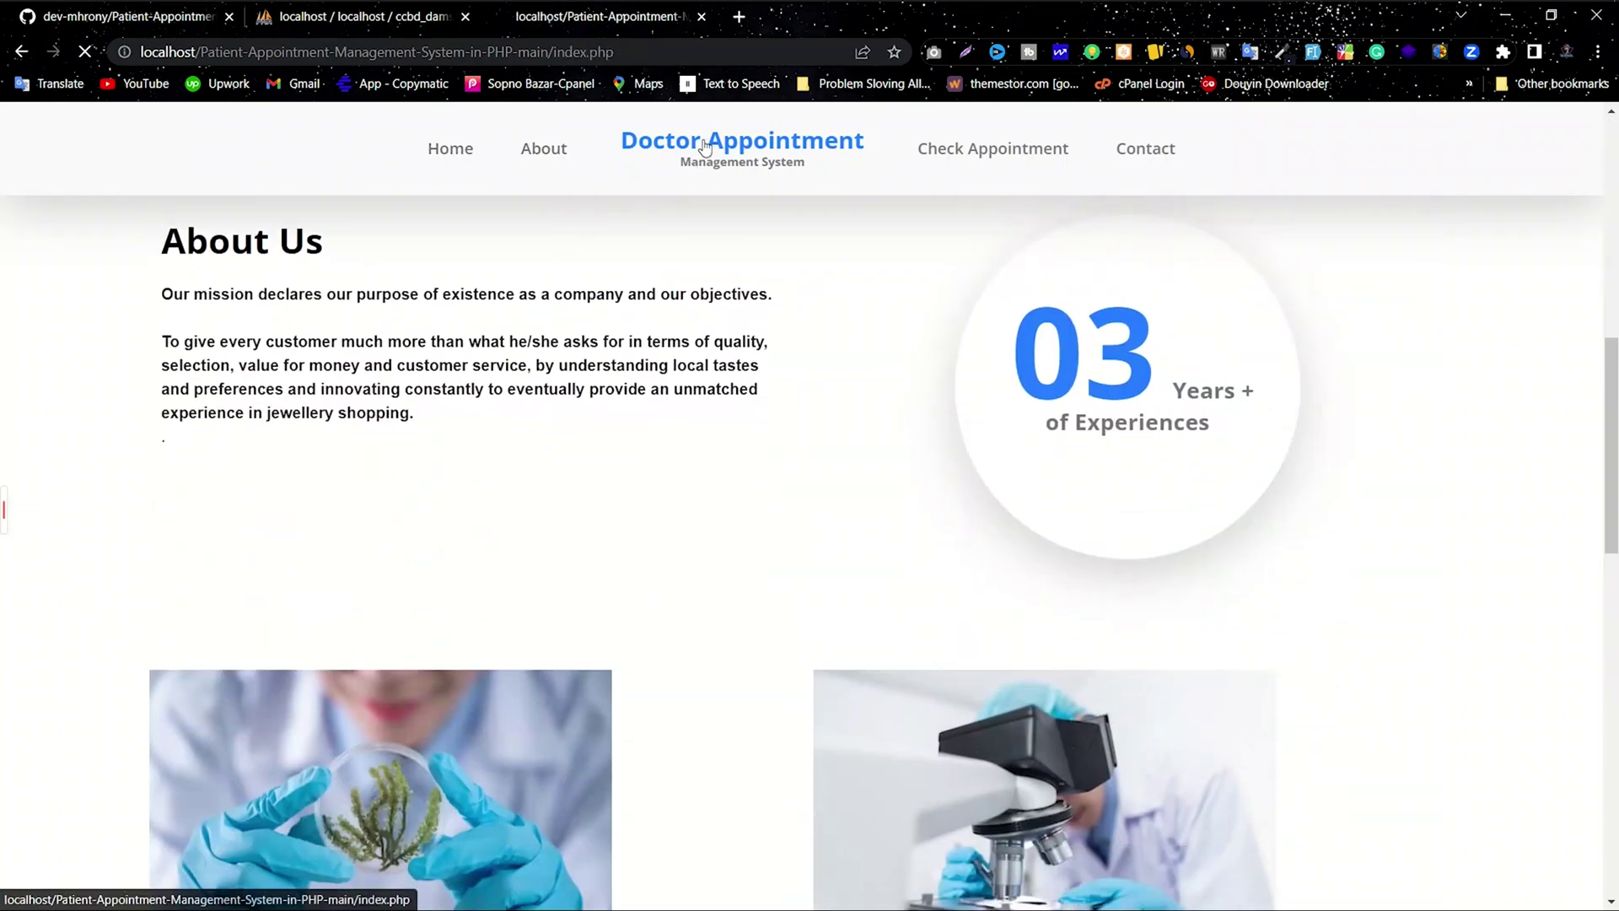
left_click(705, 150)
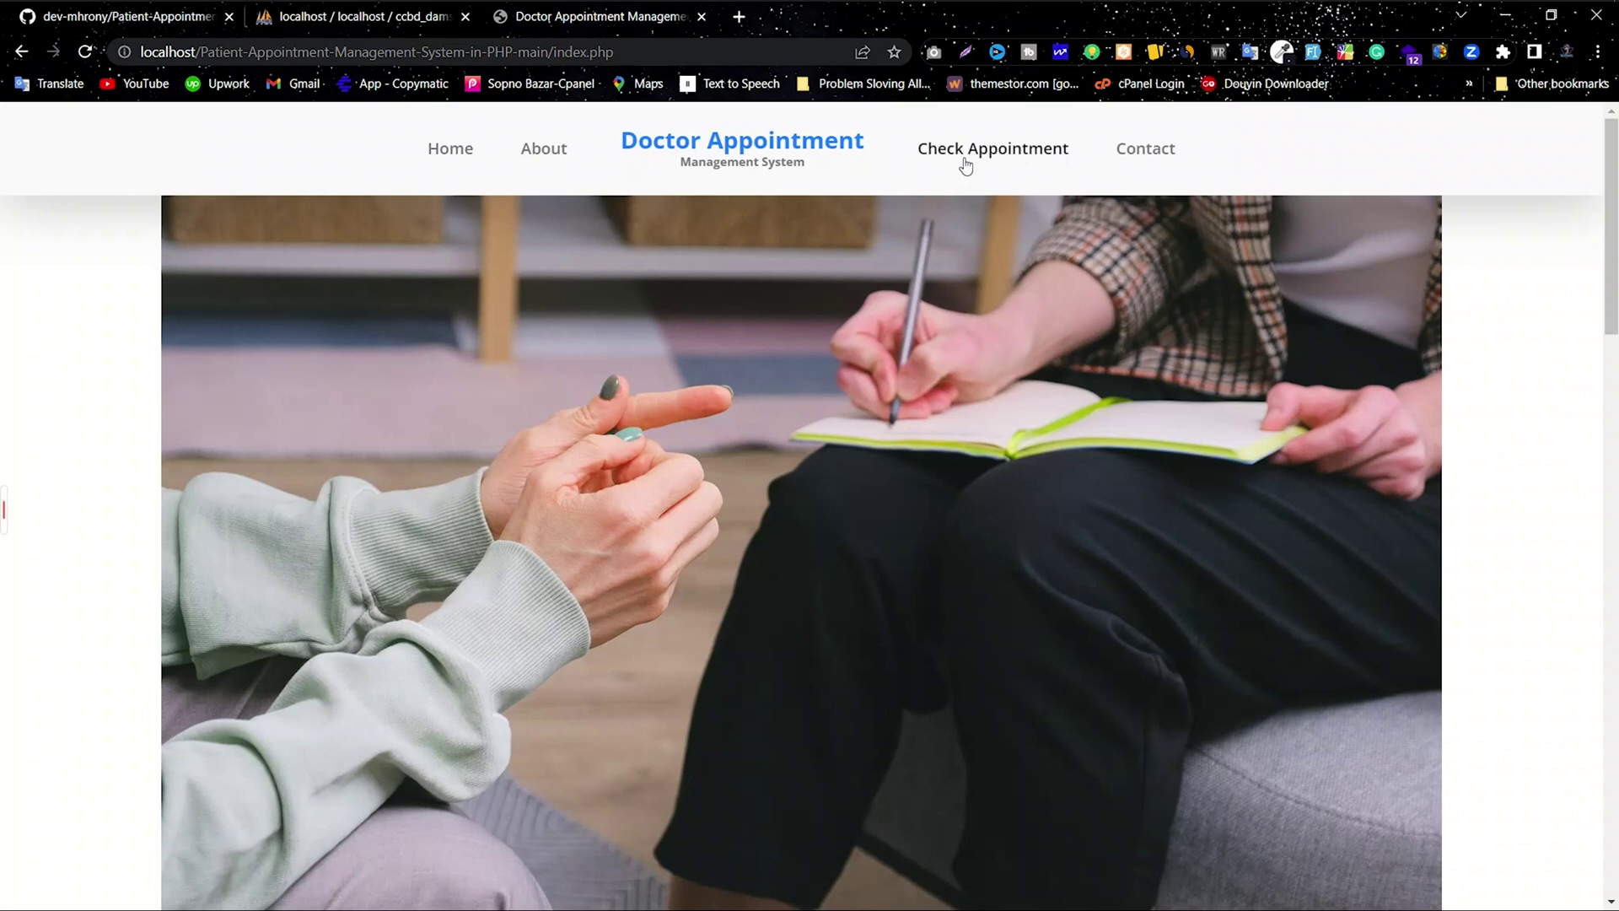
left_click(963, 164)
left_click(476, 426)
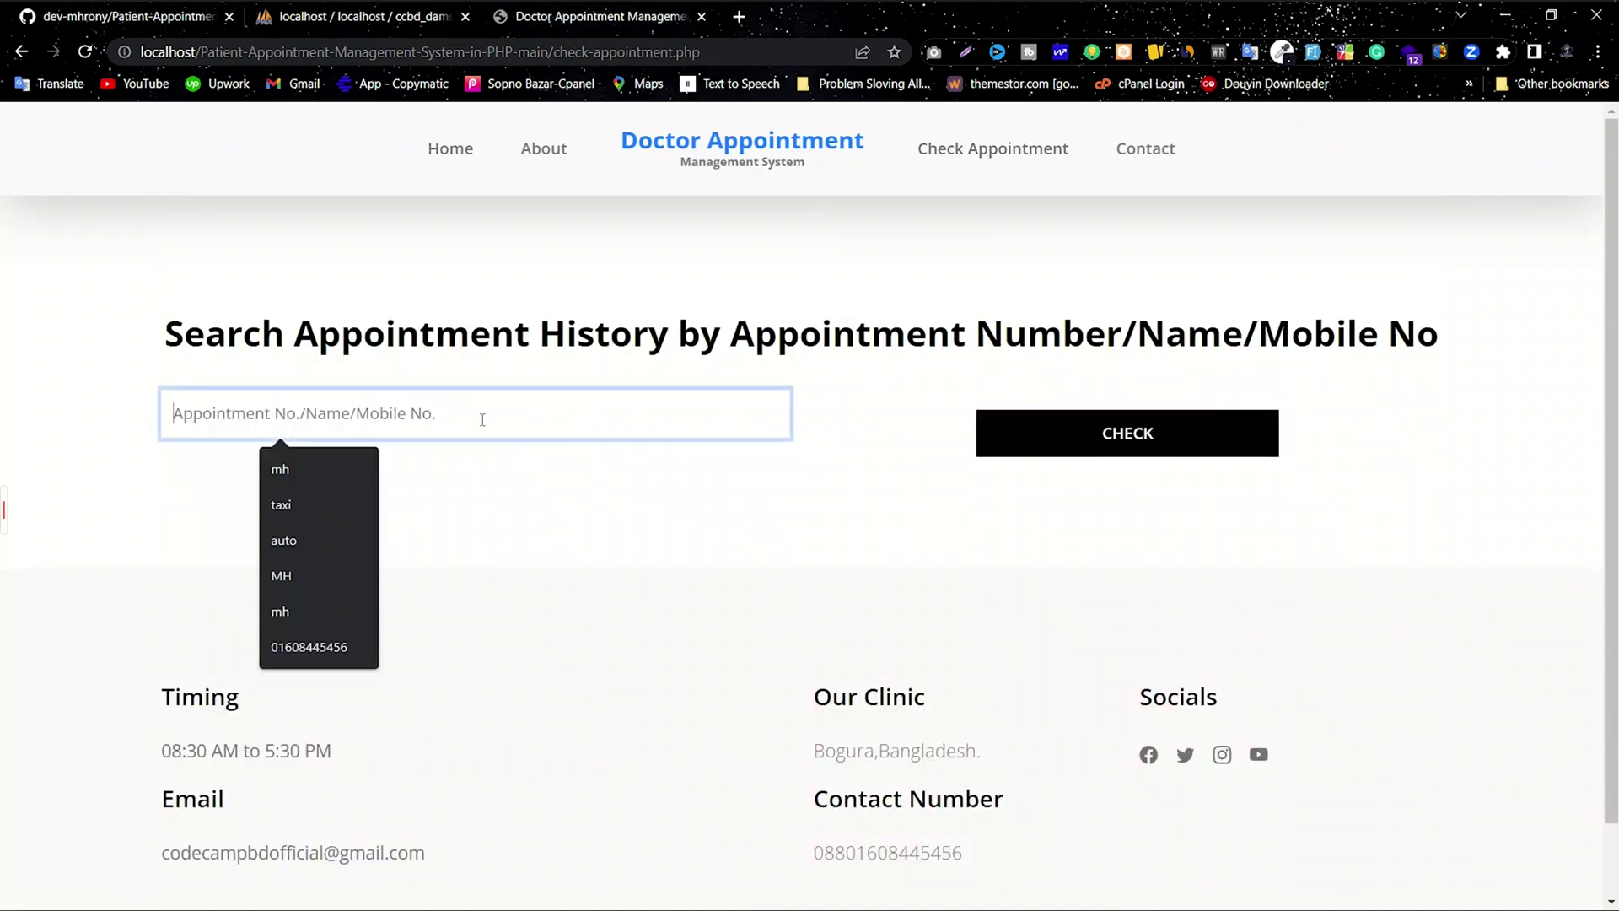
left_click(1142, 150)
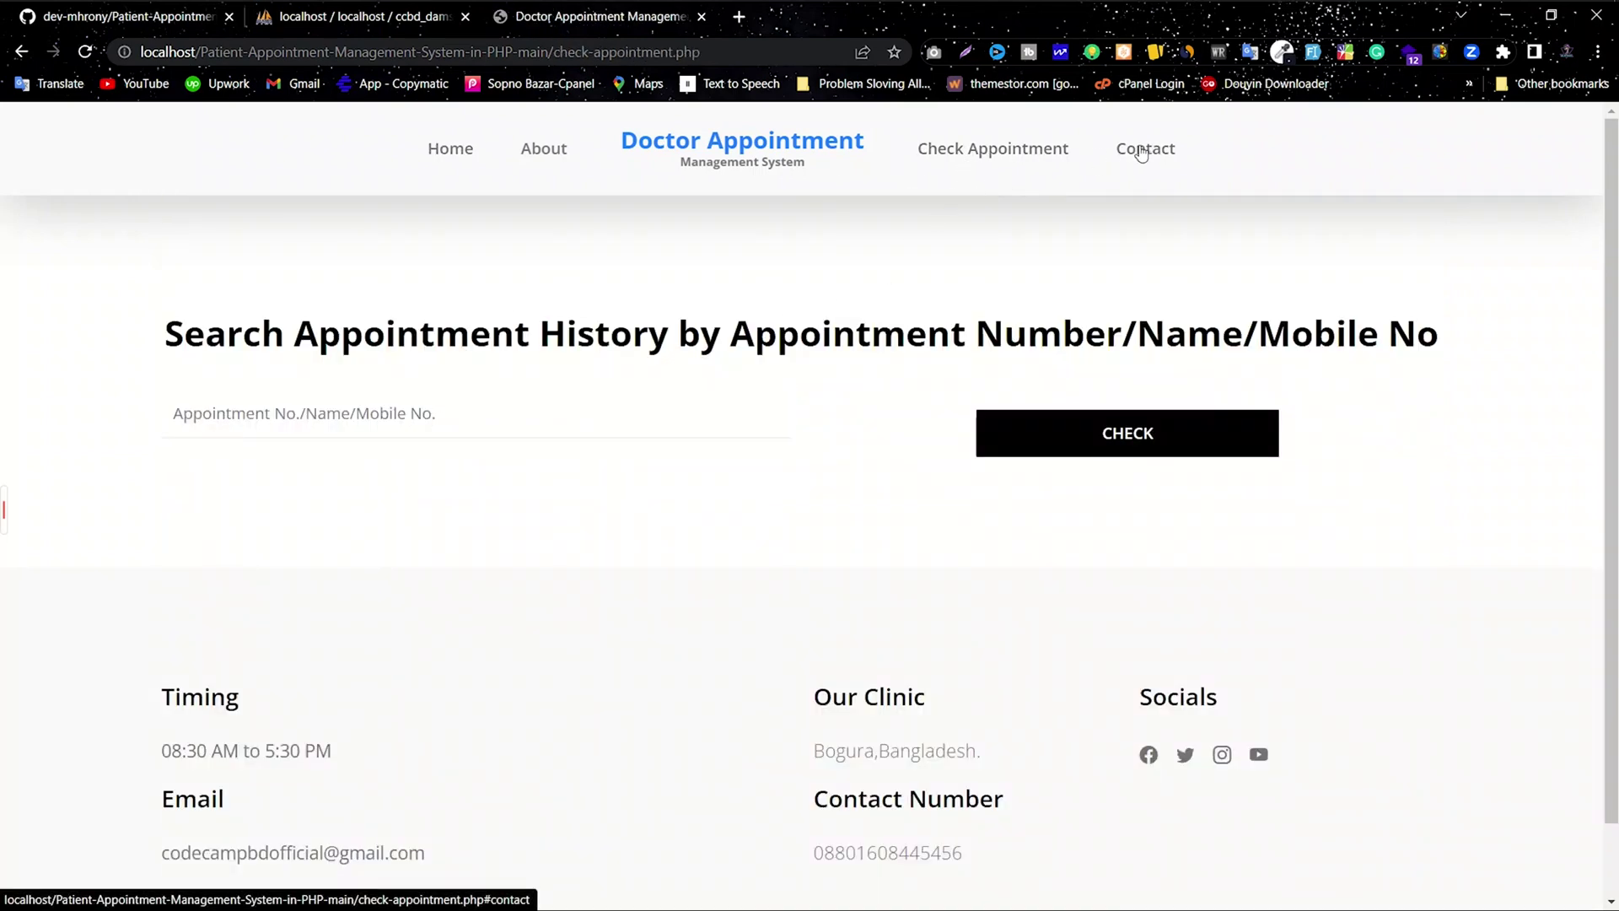
Step: Return to the home page and scroll to the Book an appointment form
scroll(857, 708, "down", 2)
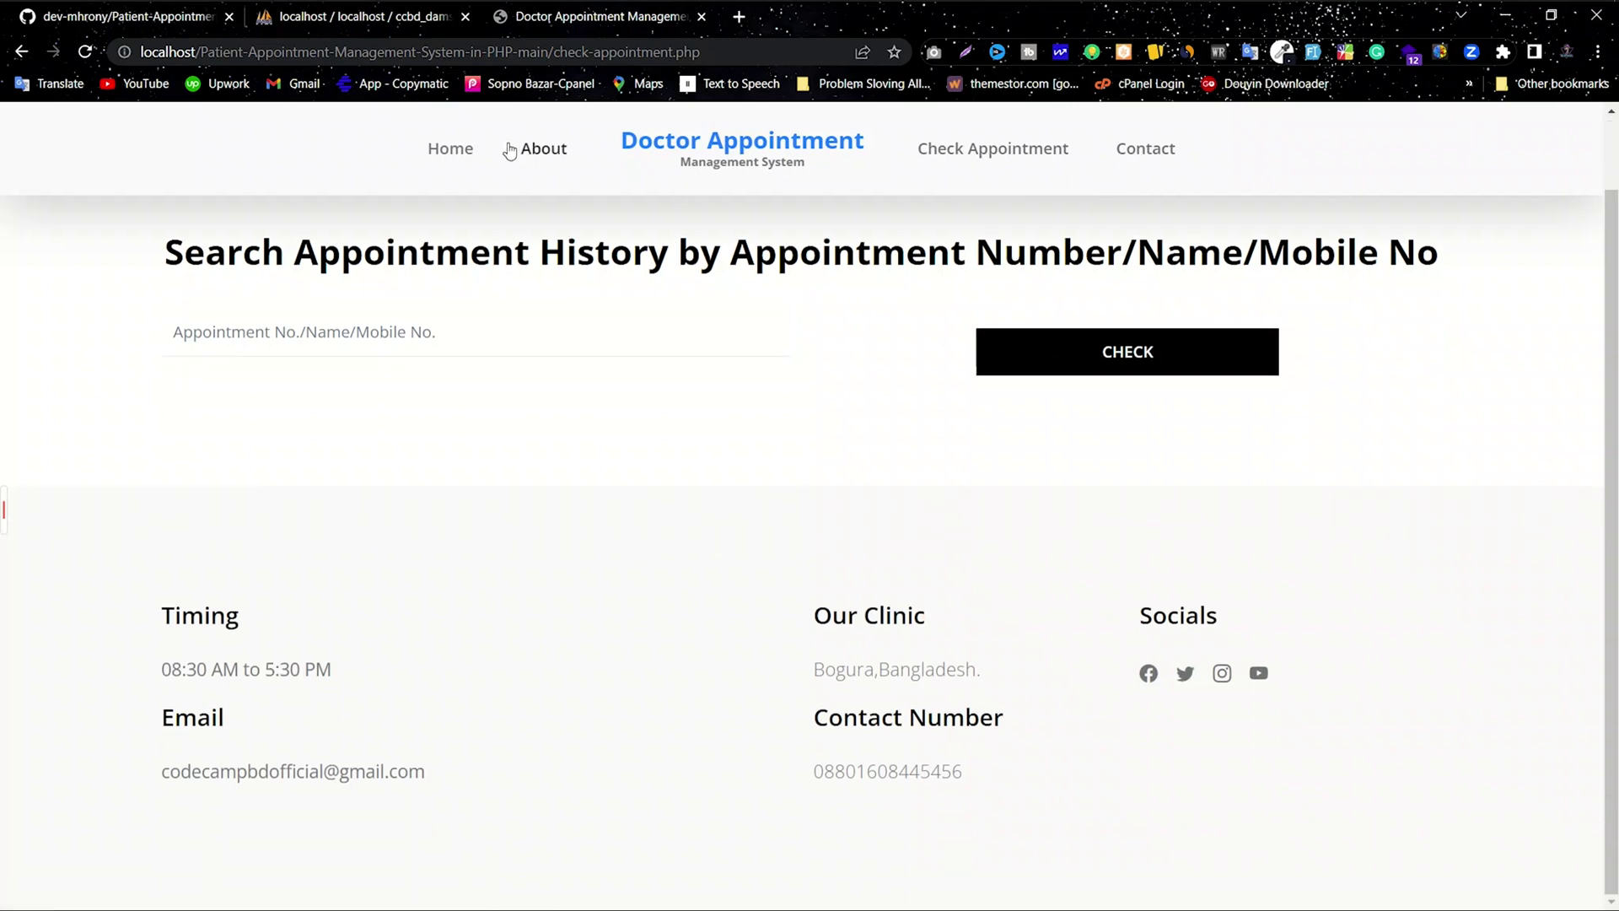
left_click(444, 150)
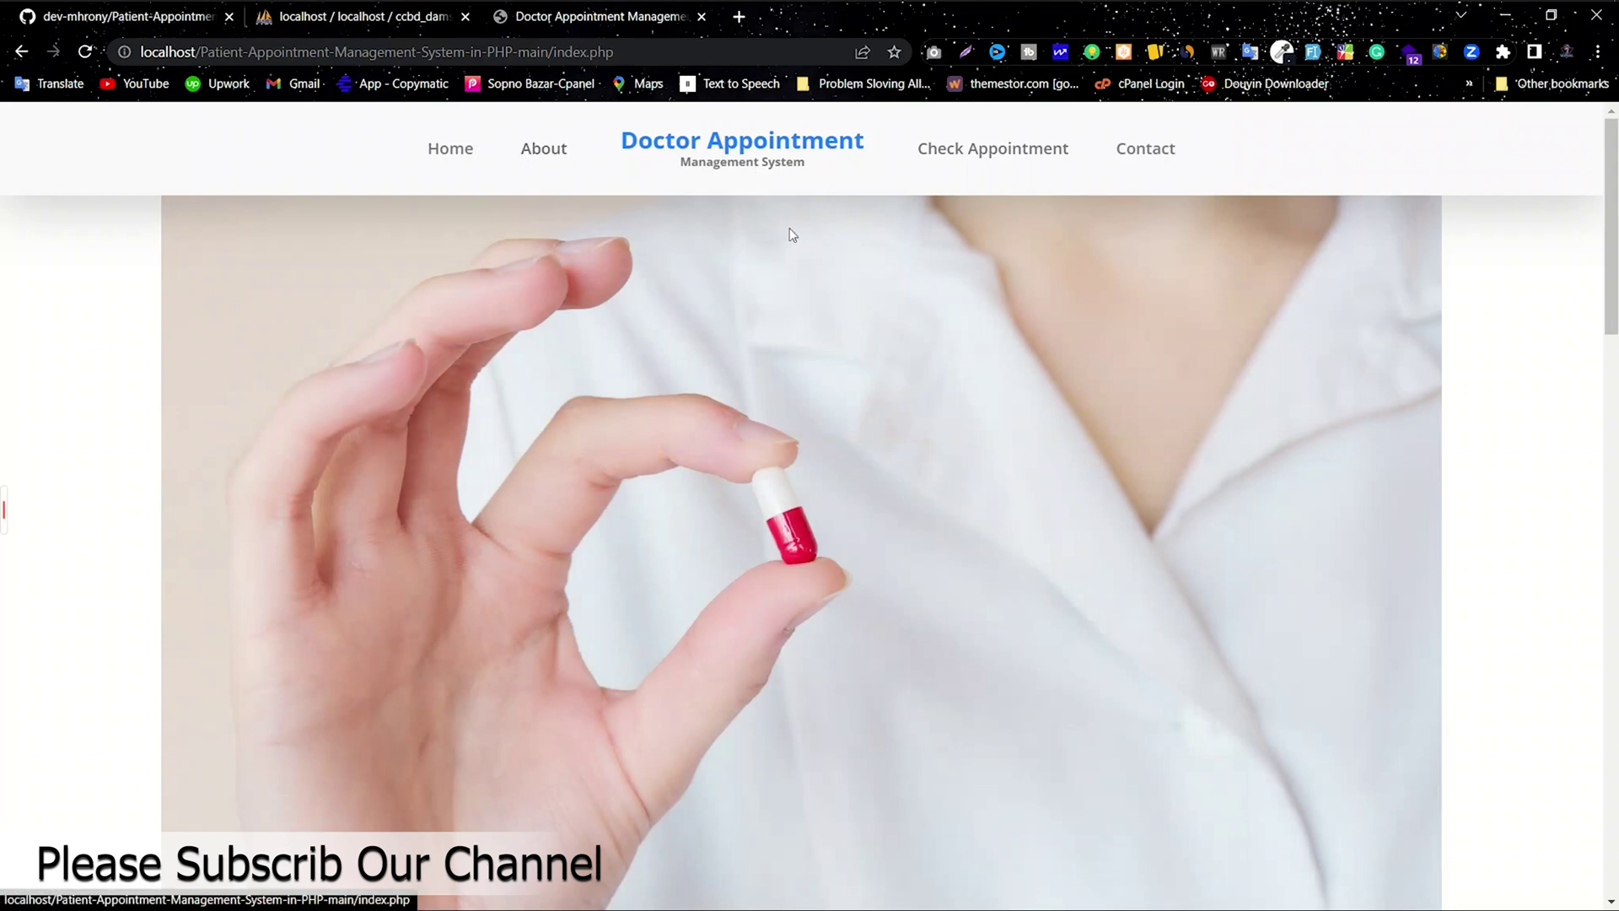
left_click_drag(1612, 255, 1615, 693)
Step: Enter the patient's name and e-mail address in the booking form
left_click(388, 341)
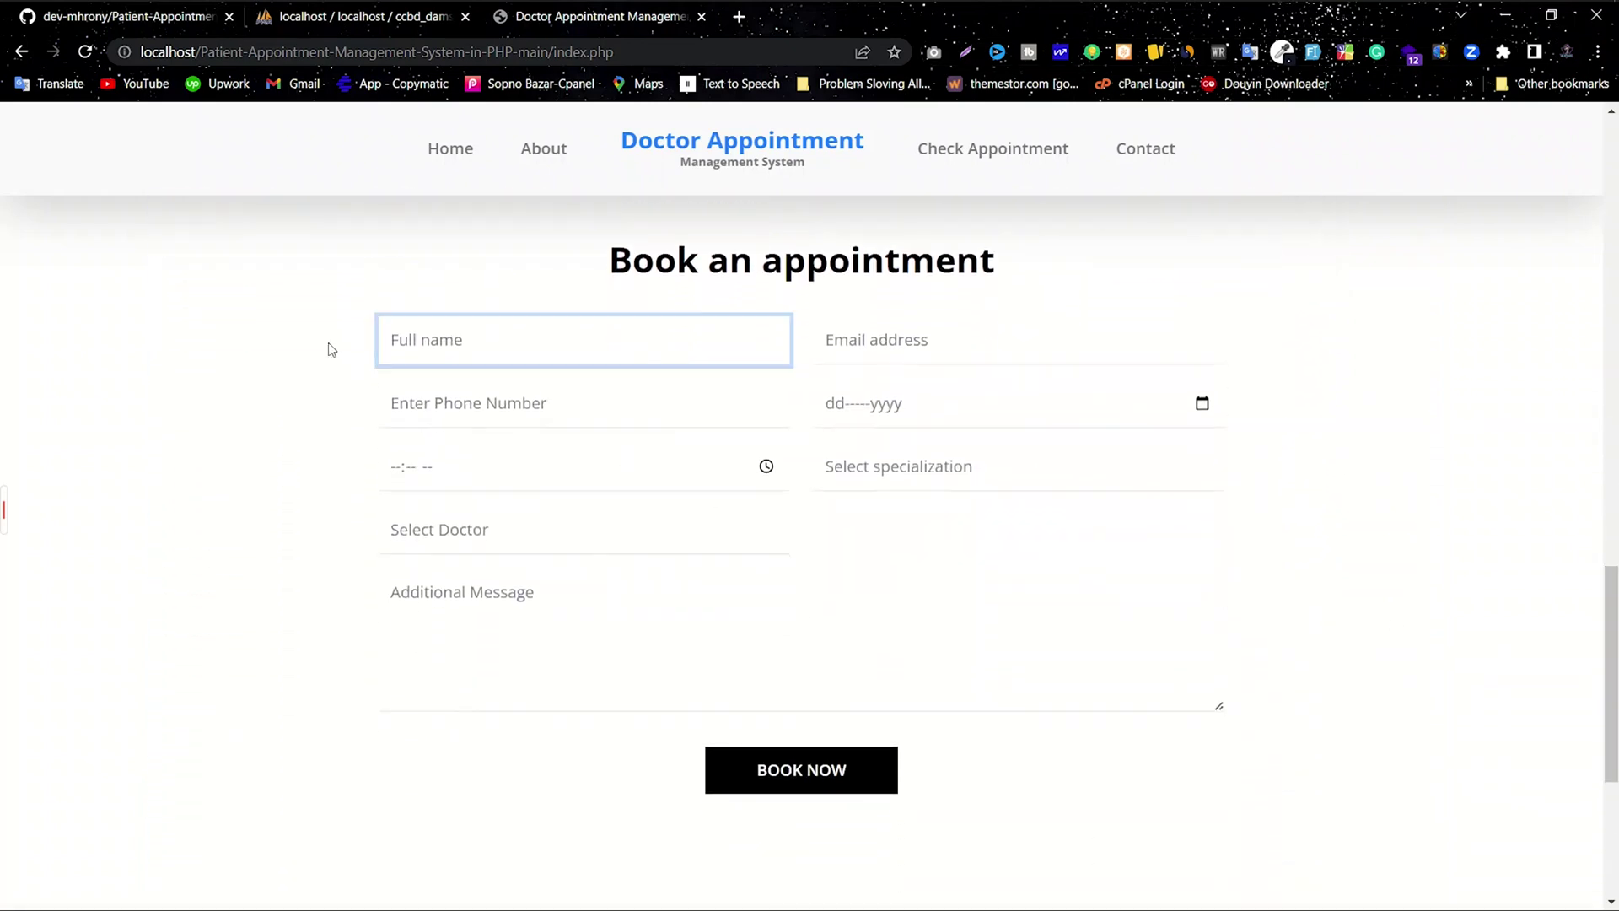
type("Patient Name")
left_click(882, 347)
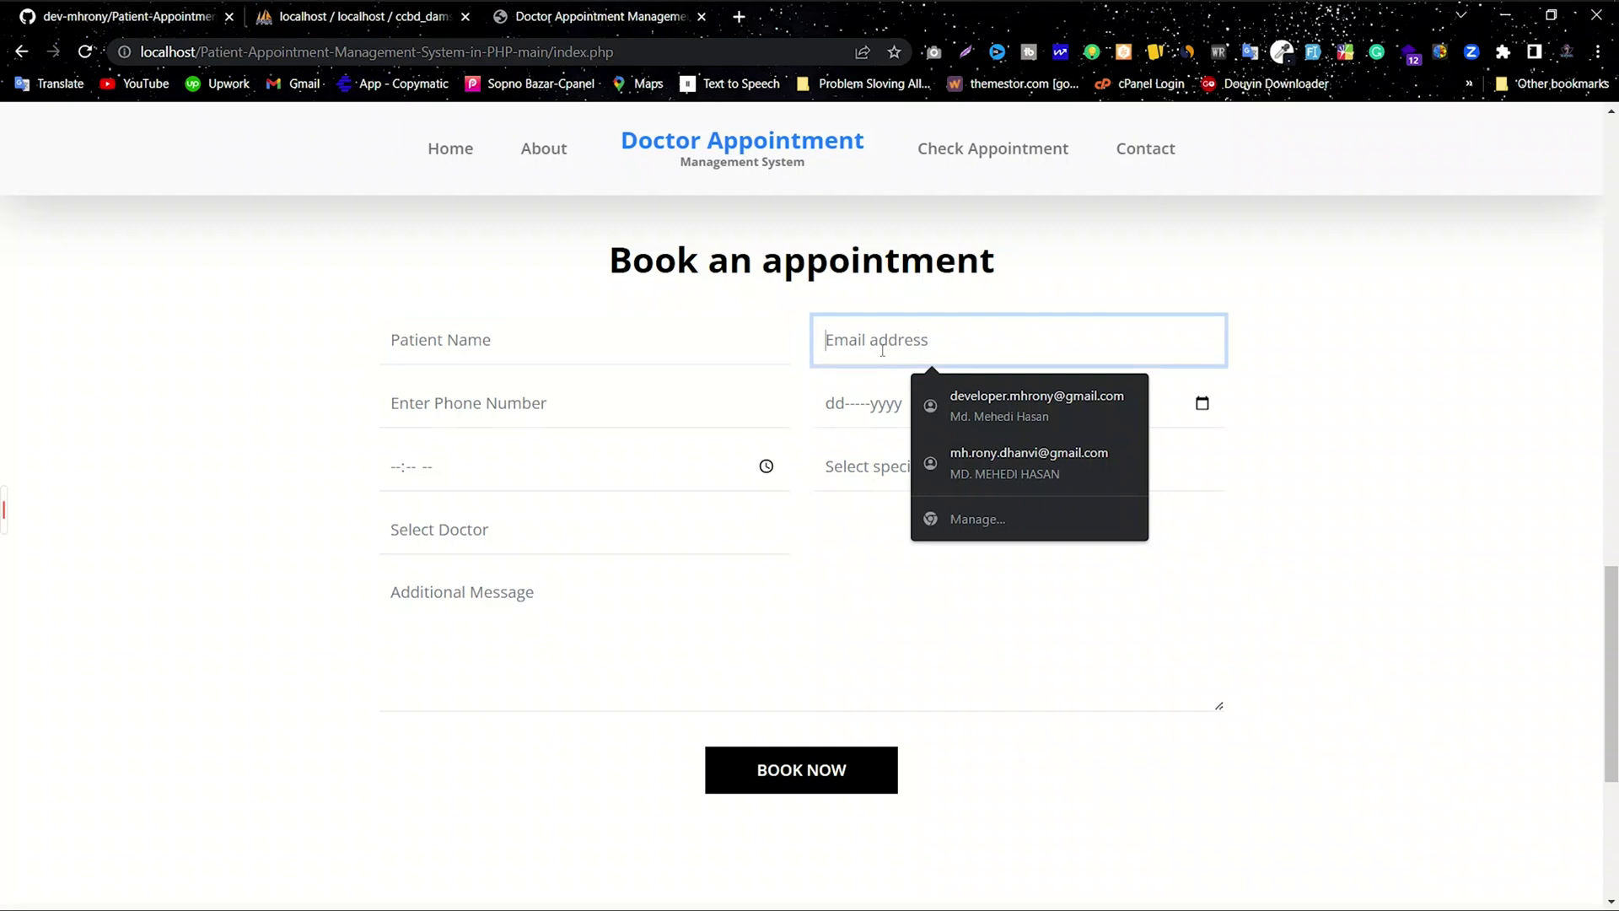
type("use")
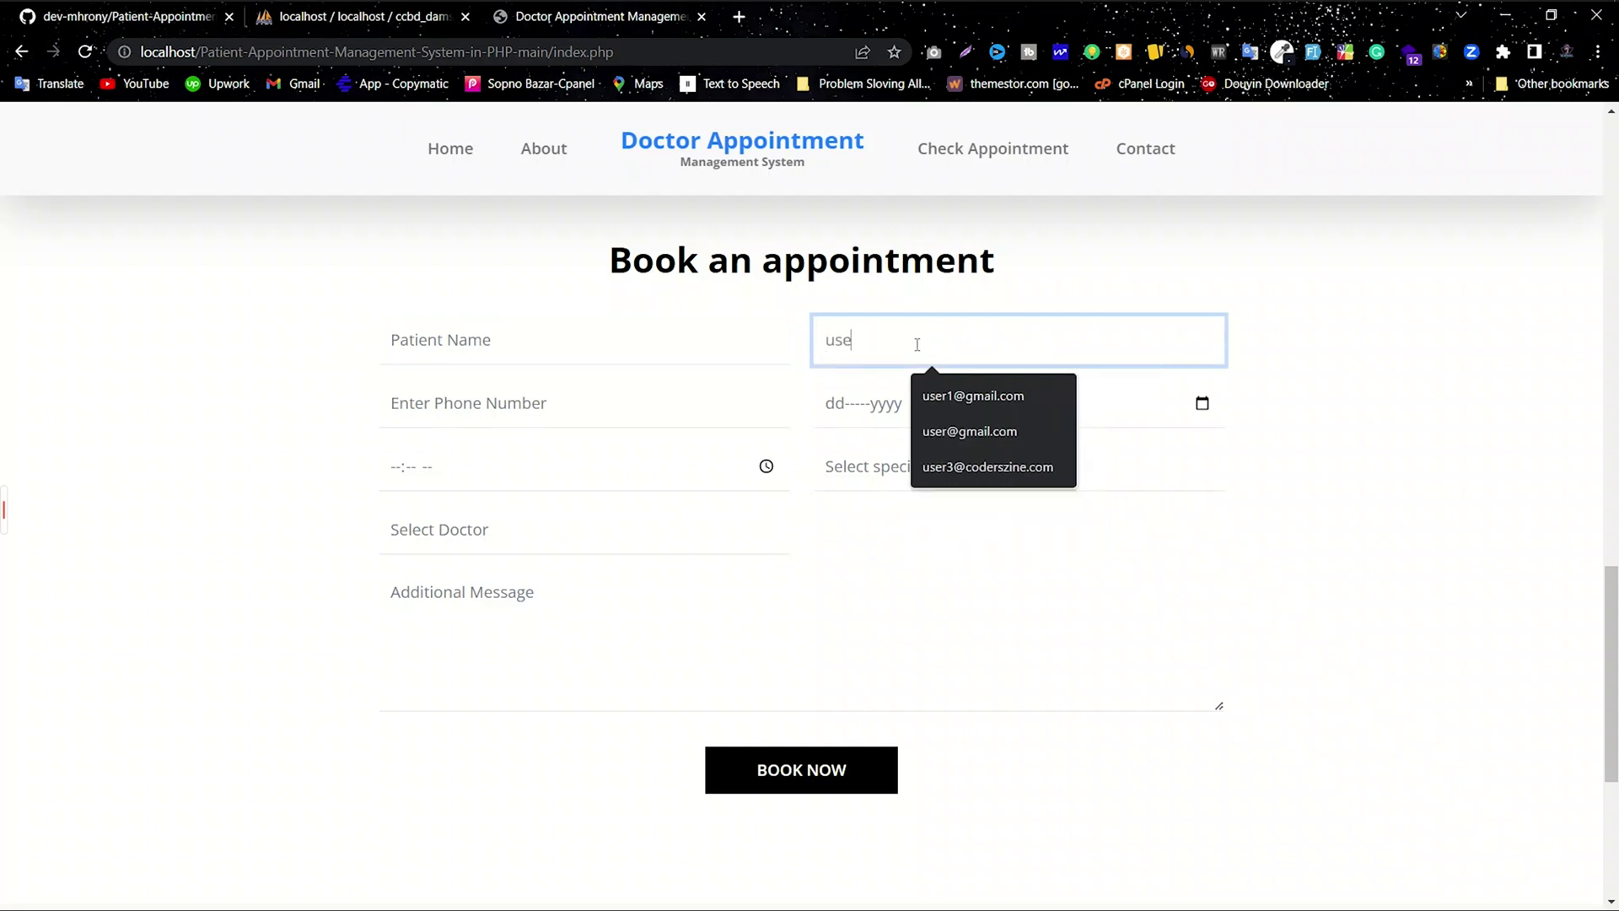
type("r@g")
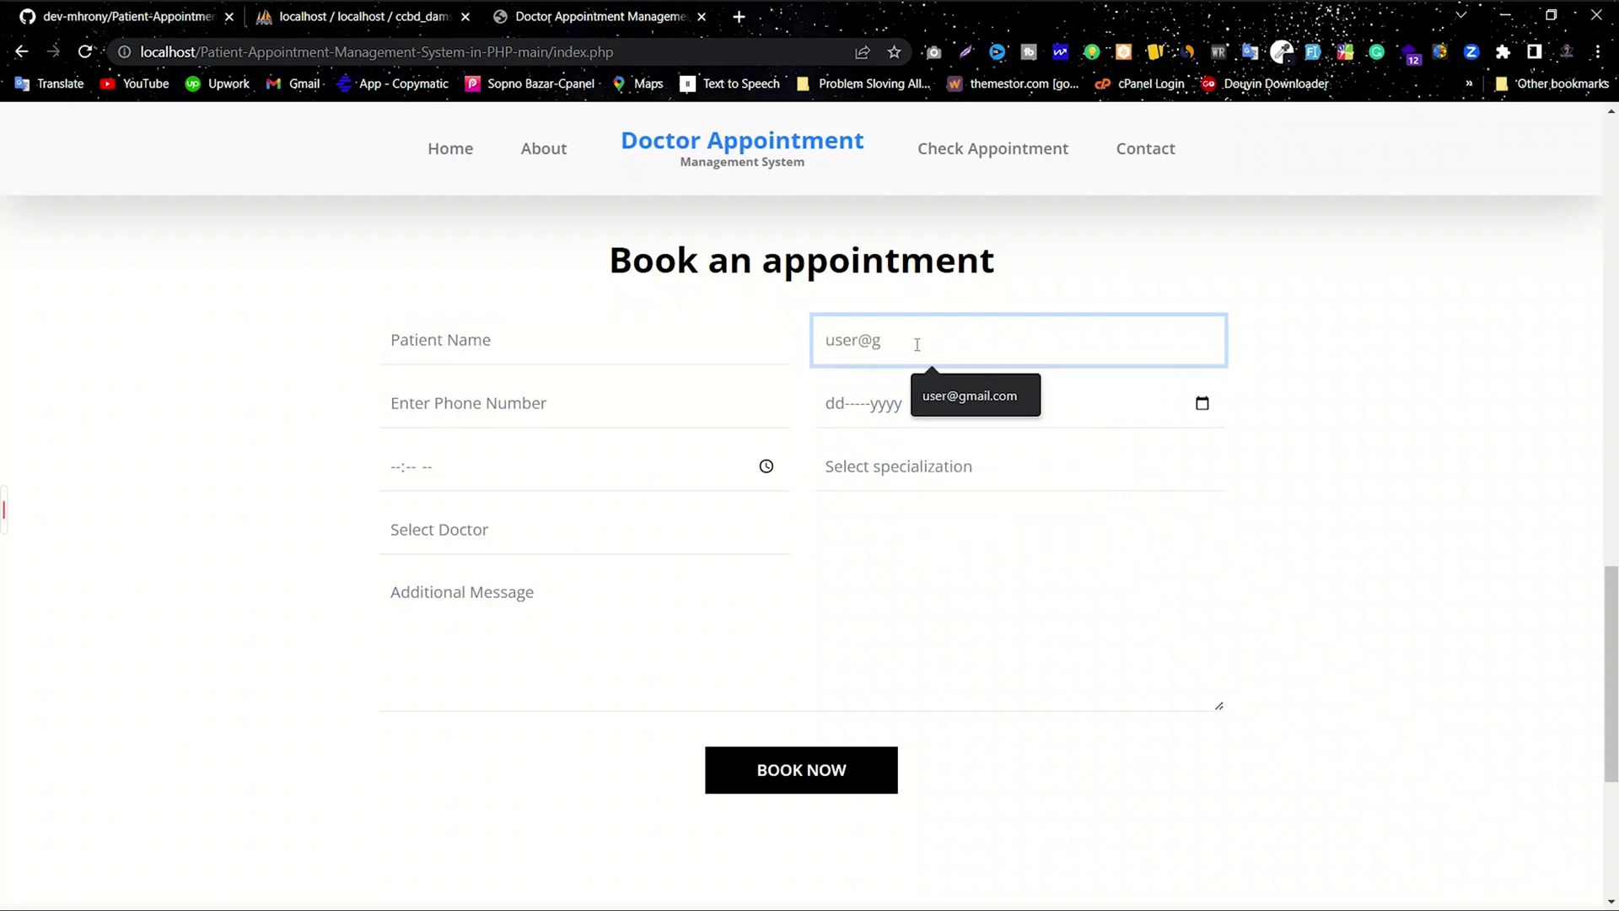
type("mail.com")
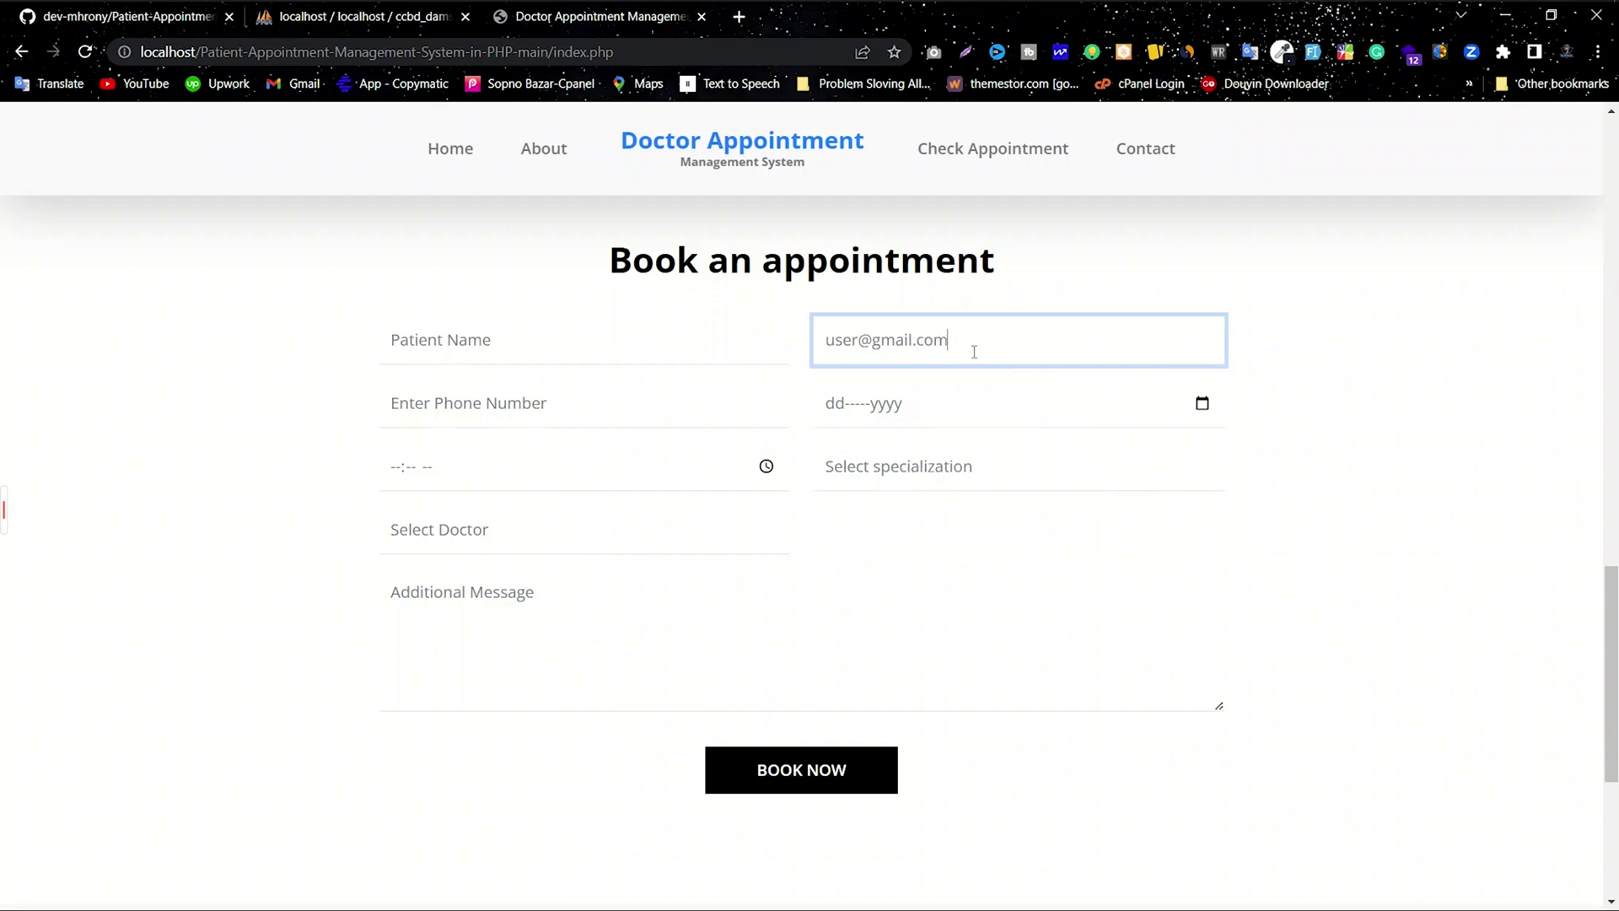
left_click_drag(983, 348, 875, 345)
Step: Fill in the patient's phone number and pick 14 June 2023 as the appointment date
left_click(978, 352)
left_click(650, 408)
type("1234567890")
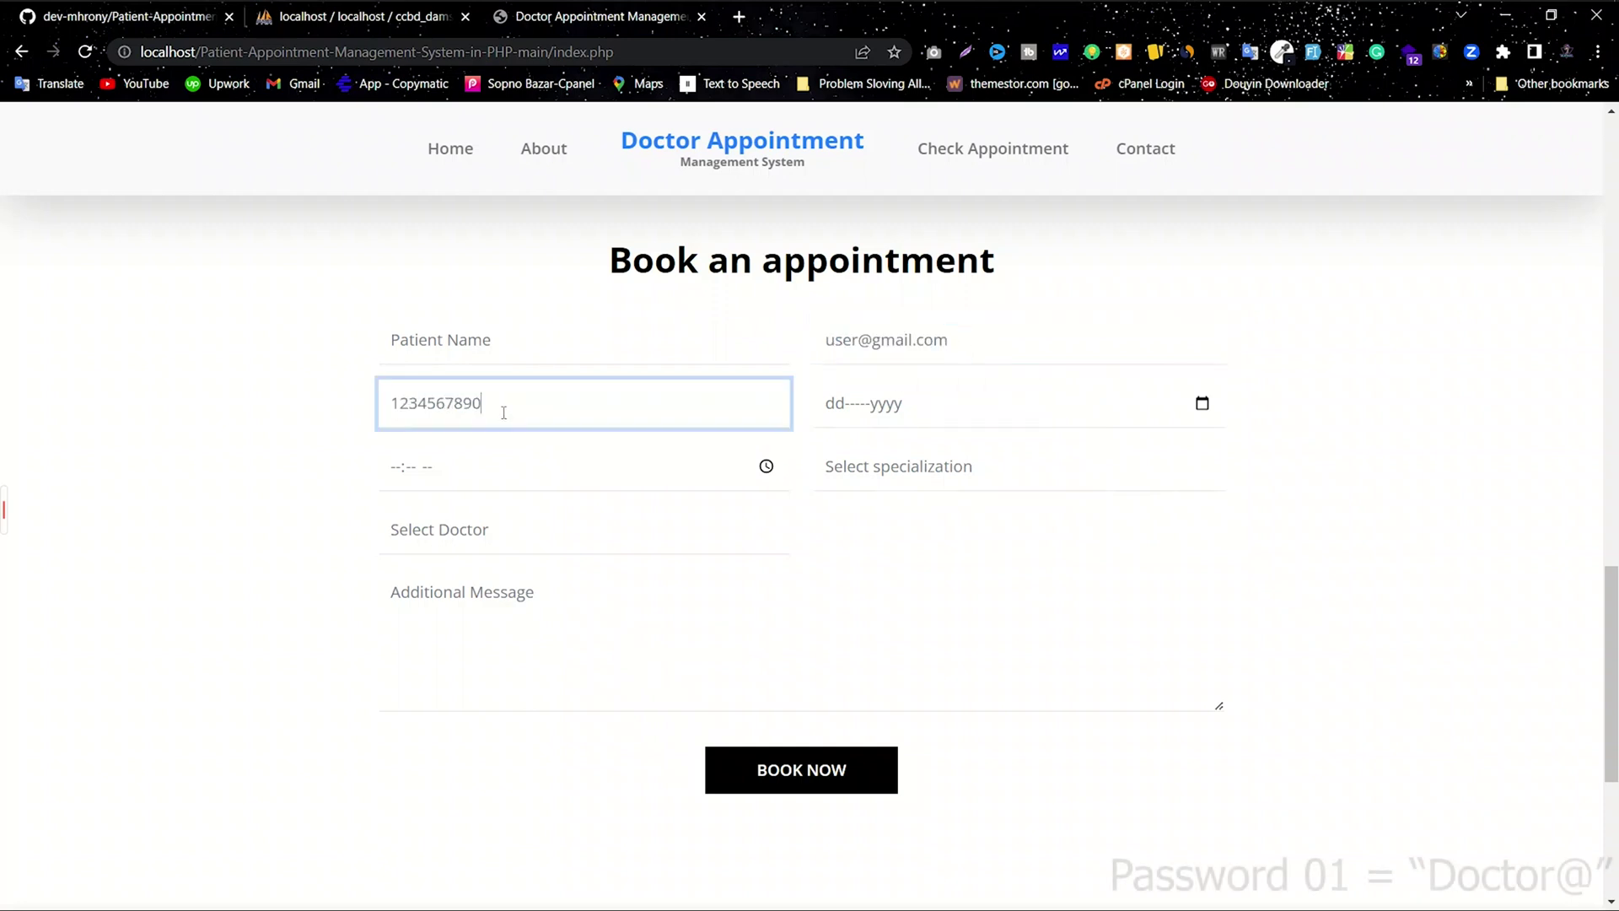
left_click(1202, 403)
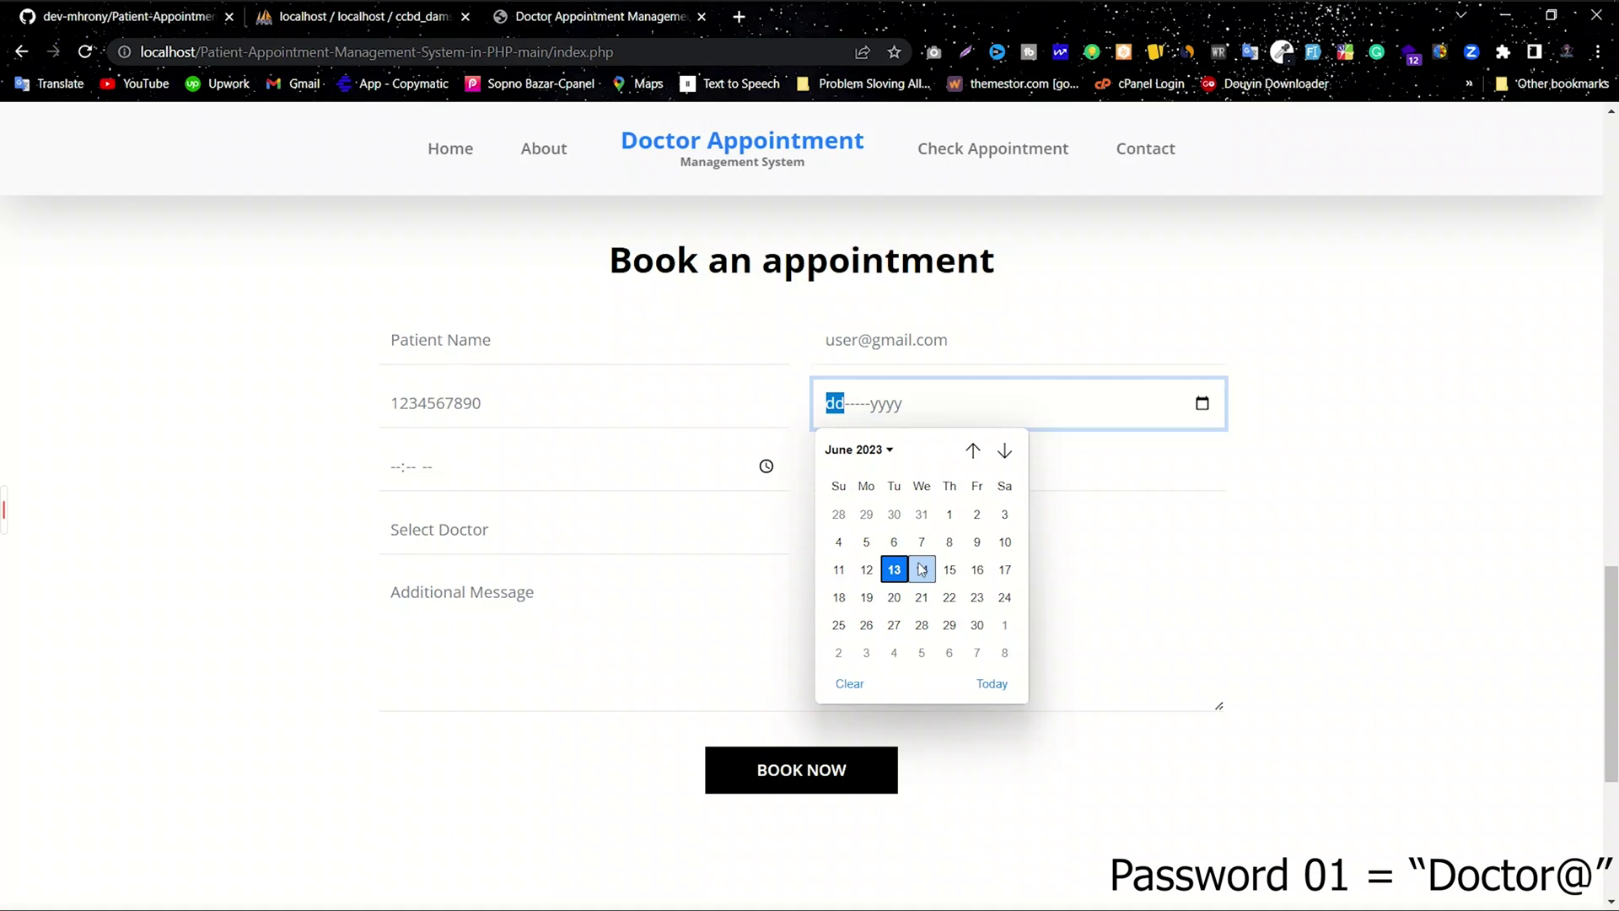
left_click(923, 570)
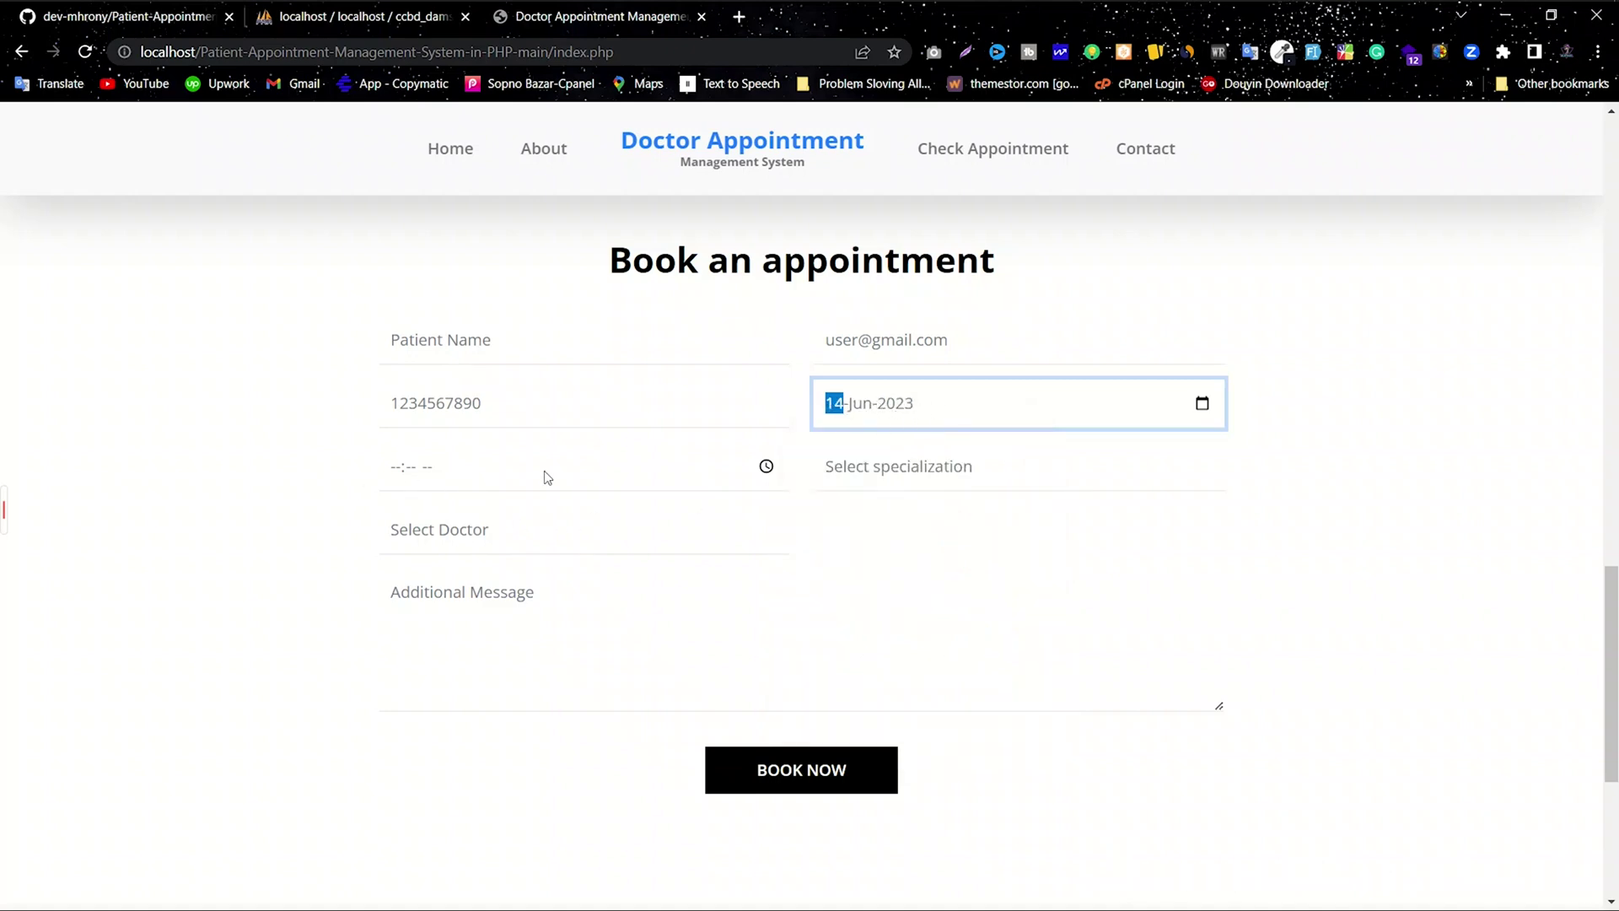
left_click(766, 468)
Step: Close the time choices unused, clear a stray text selection and refocus the empty time field
scroll(412, 556, "down", 1)
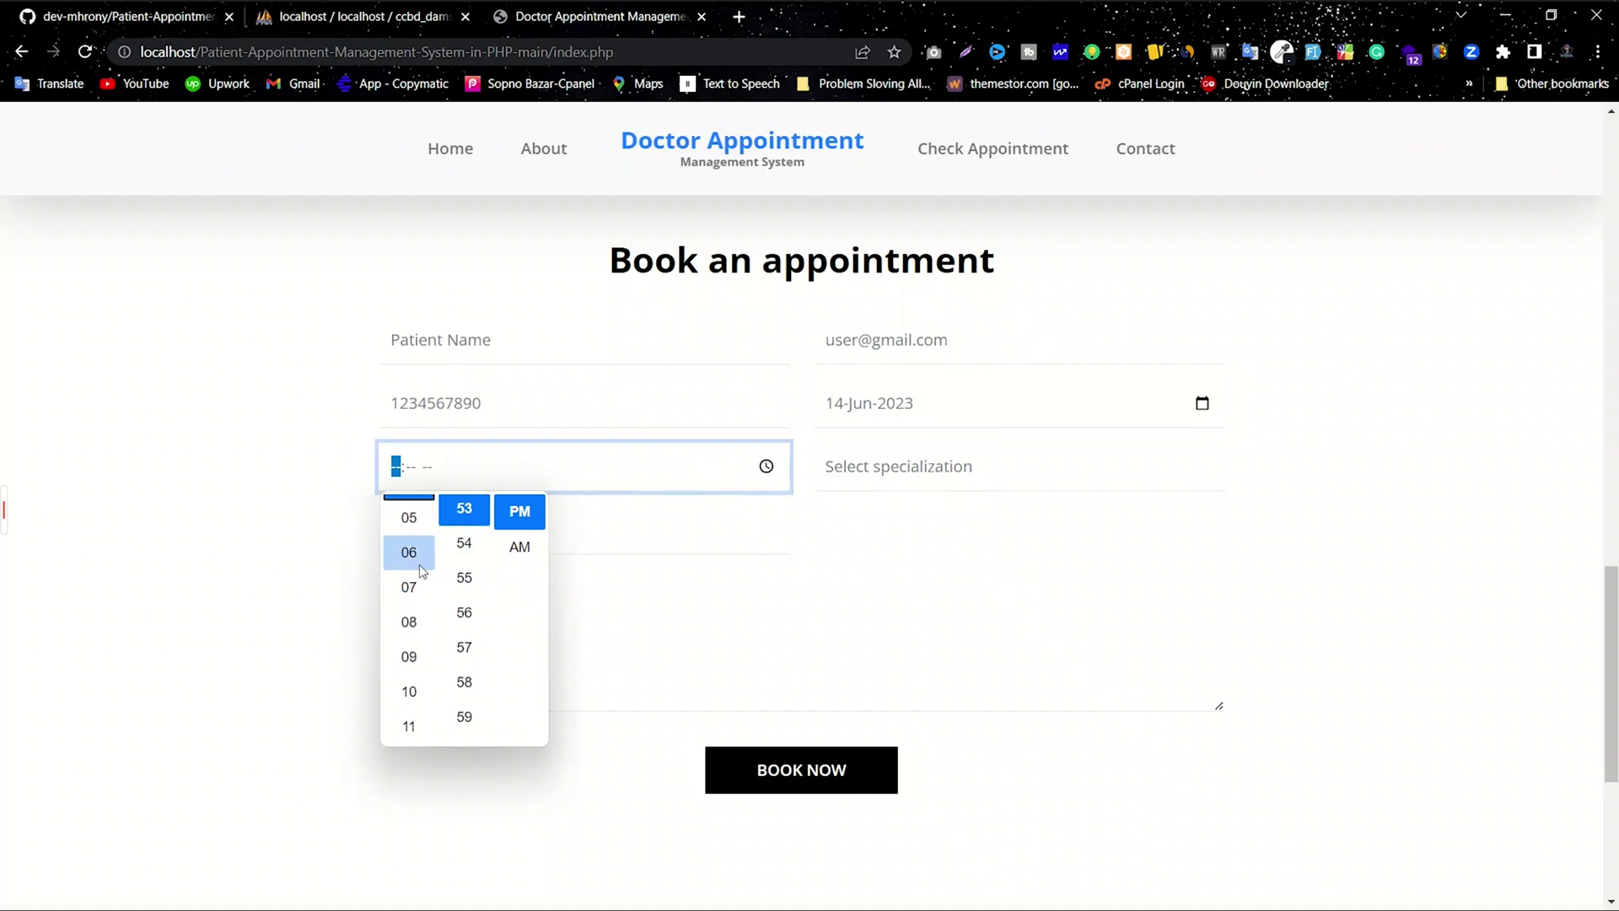
scroll(411, 561, "up", 2)
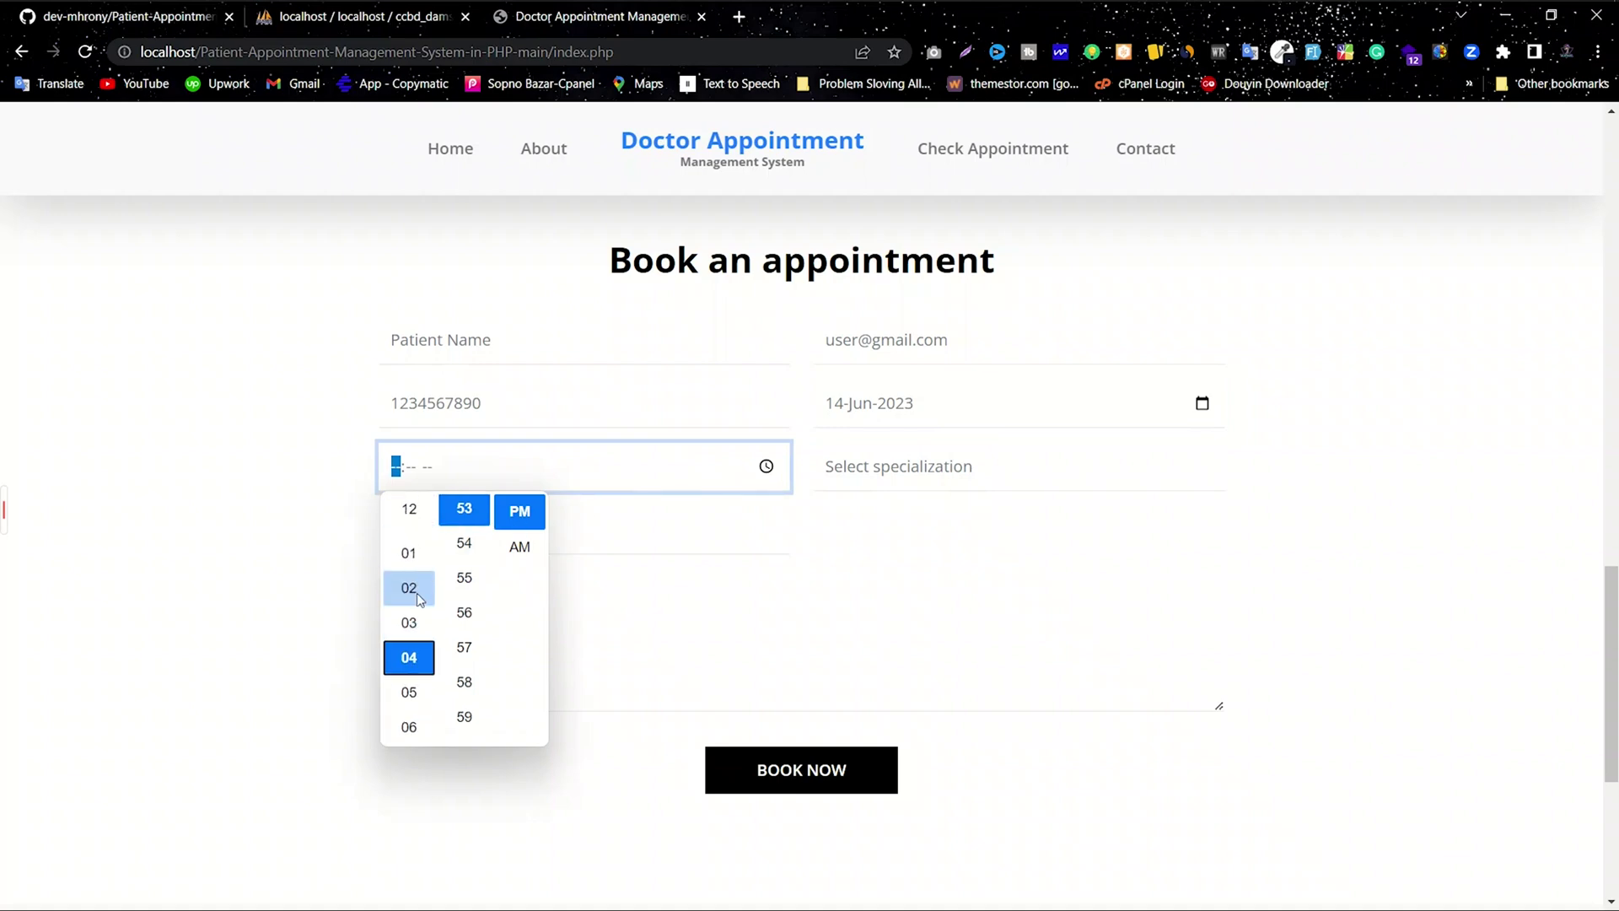
left_click(657, 594)
scroll(497, 637, "down", 3)
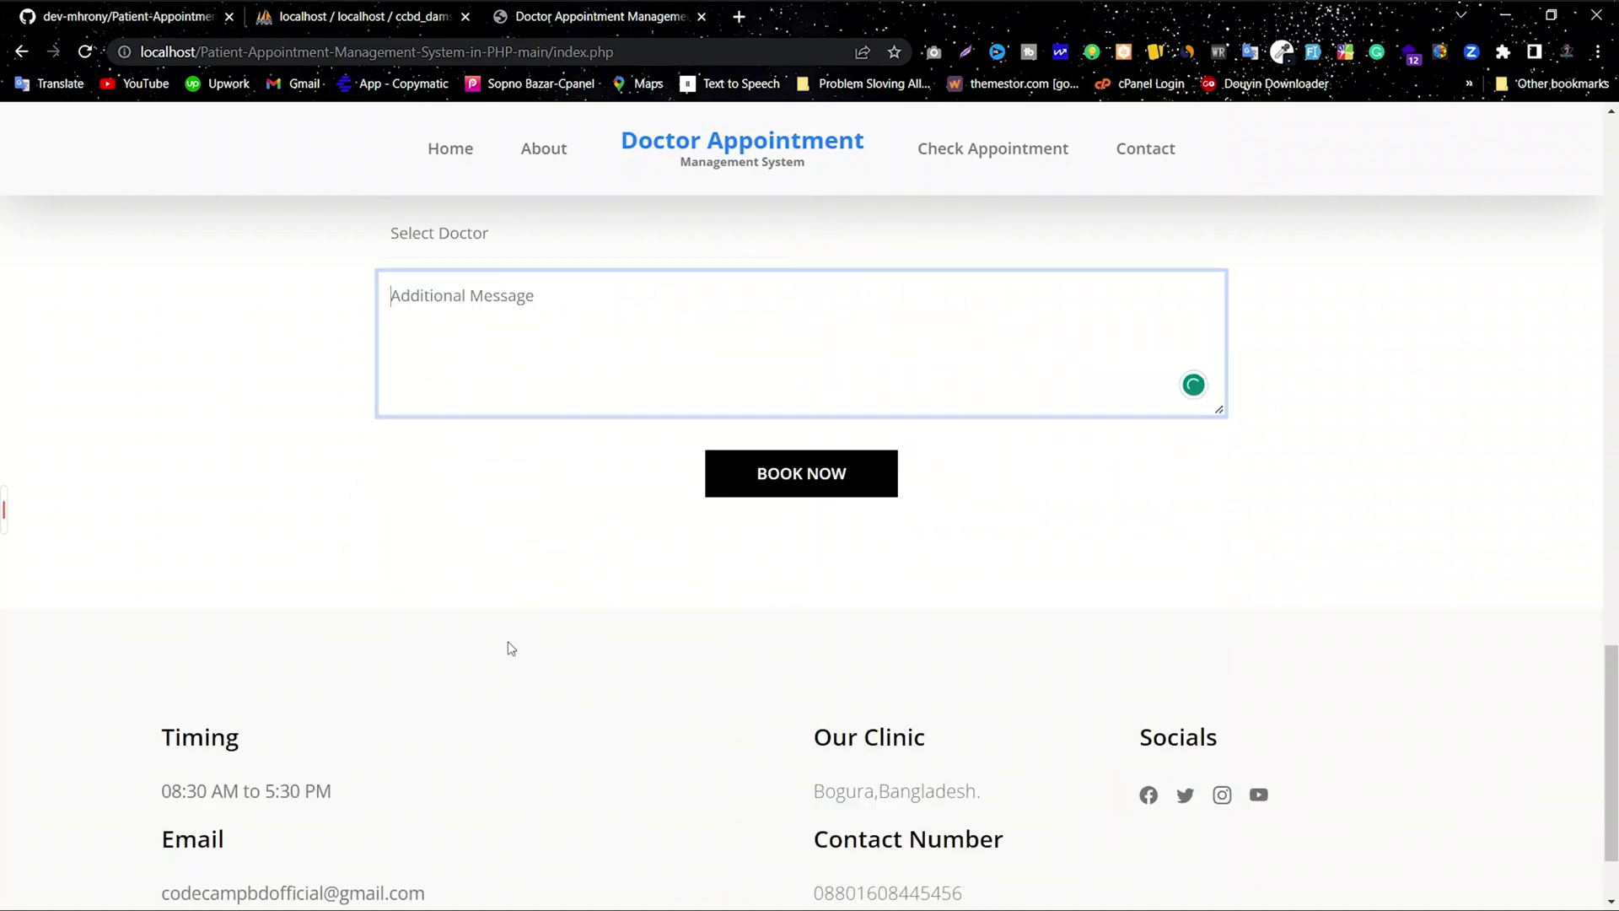
left_click_drag(342, 797, 163, 788)
left_click(259, 793)
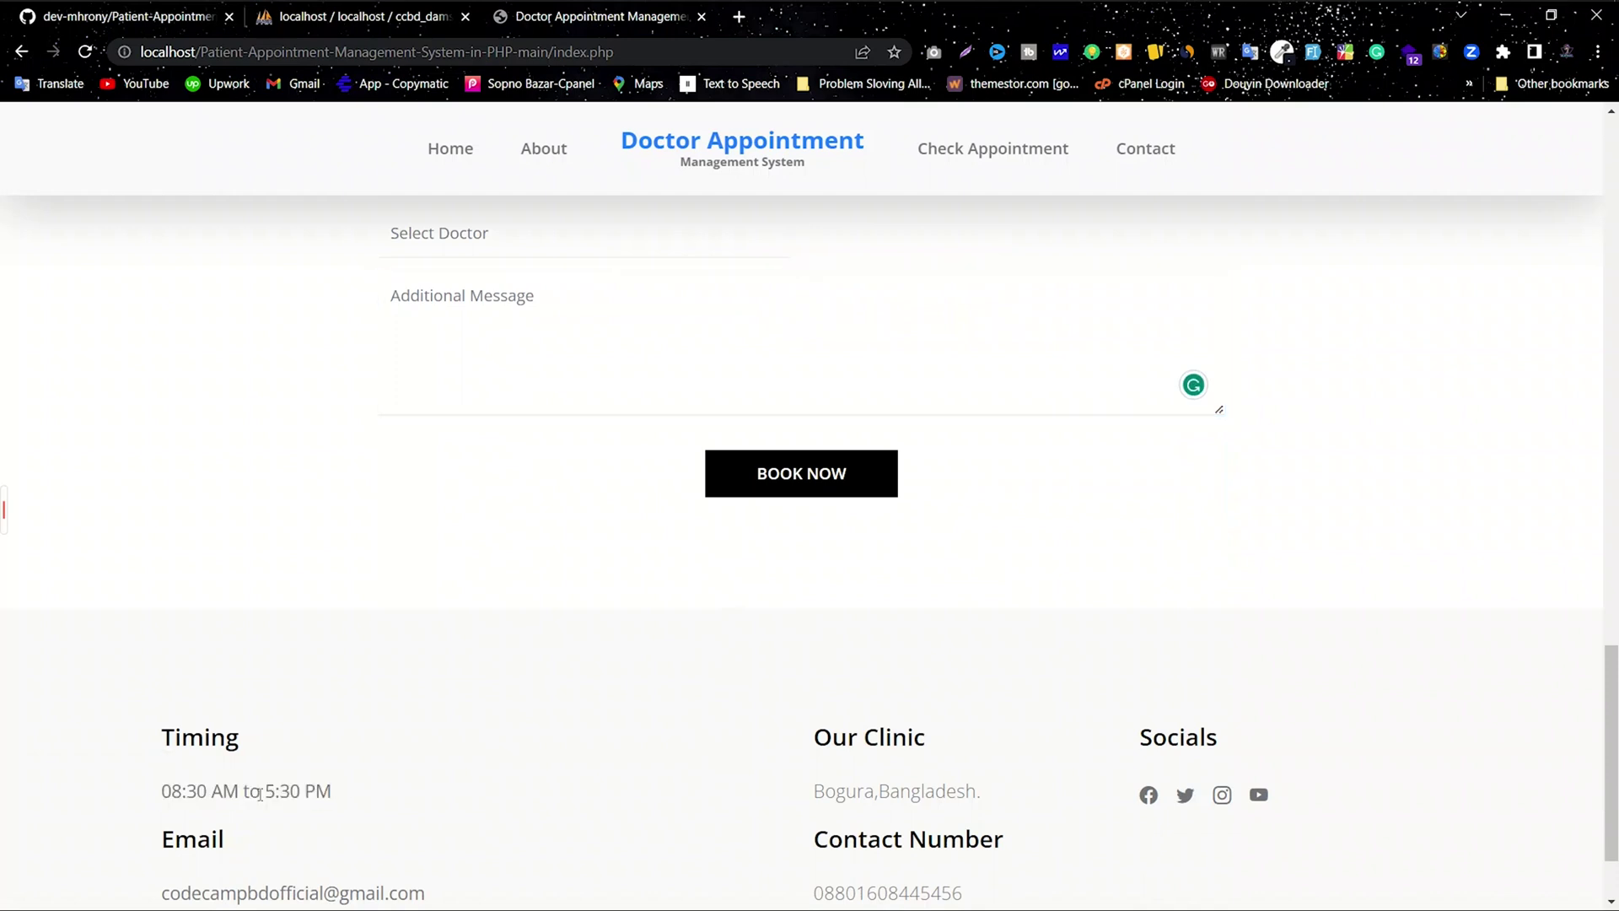
scroll(373, 645, "up", 2)
left_click(415, 371)
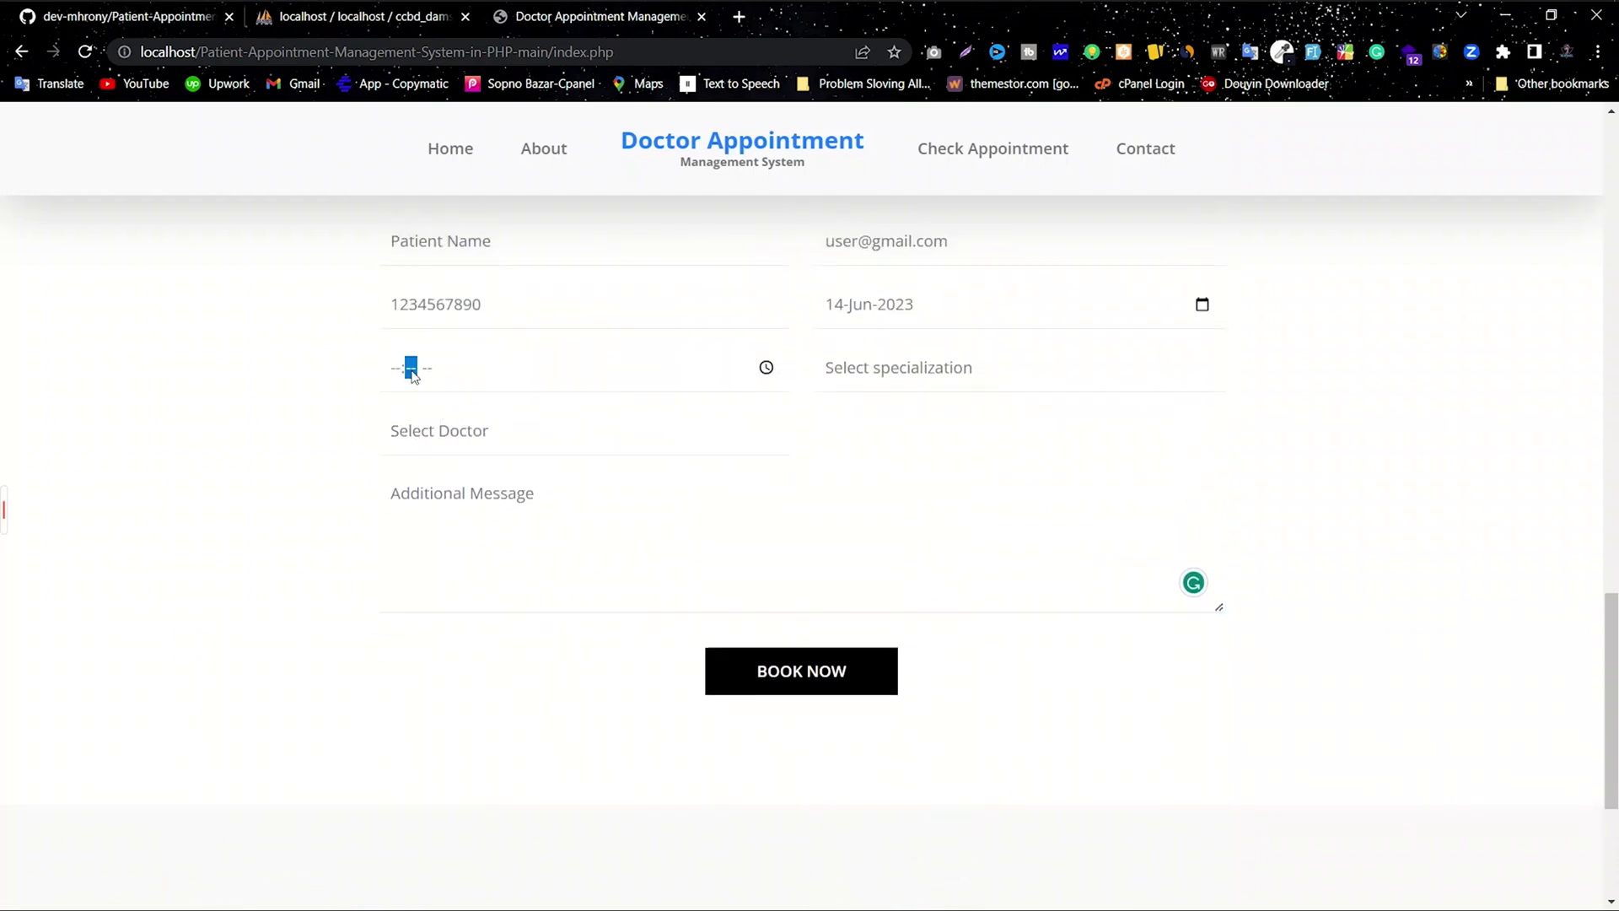
Step: Set the appointment time to 09:50 AM with hour 09, minute 50 and AM
left_click(766, 369)
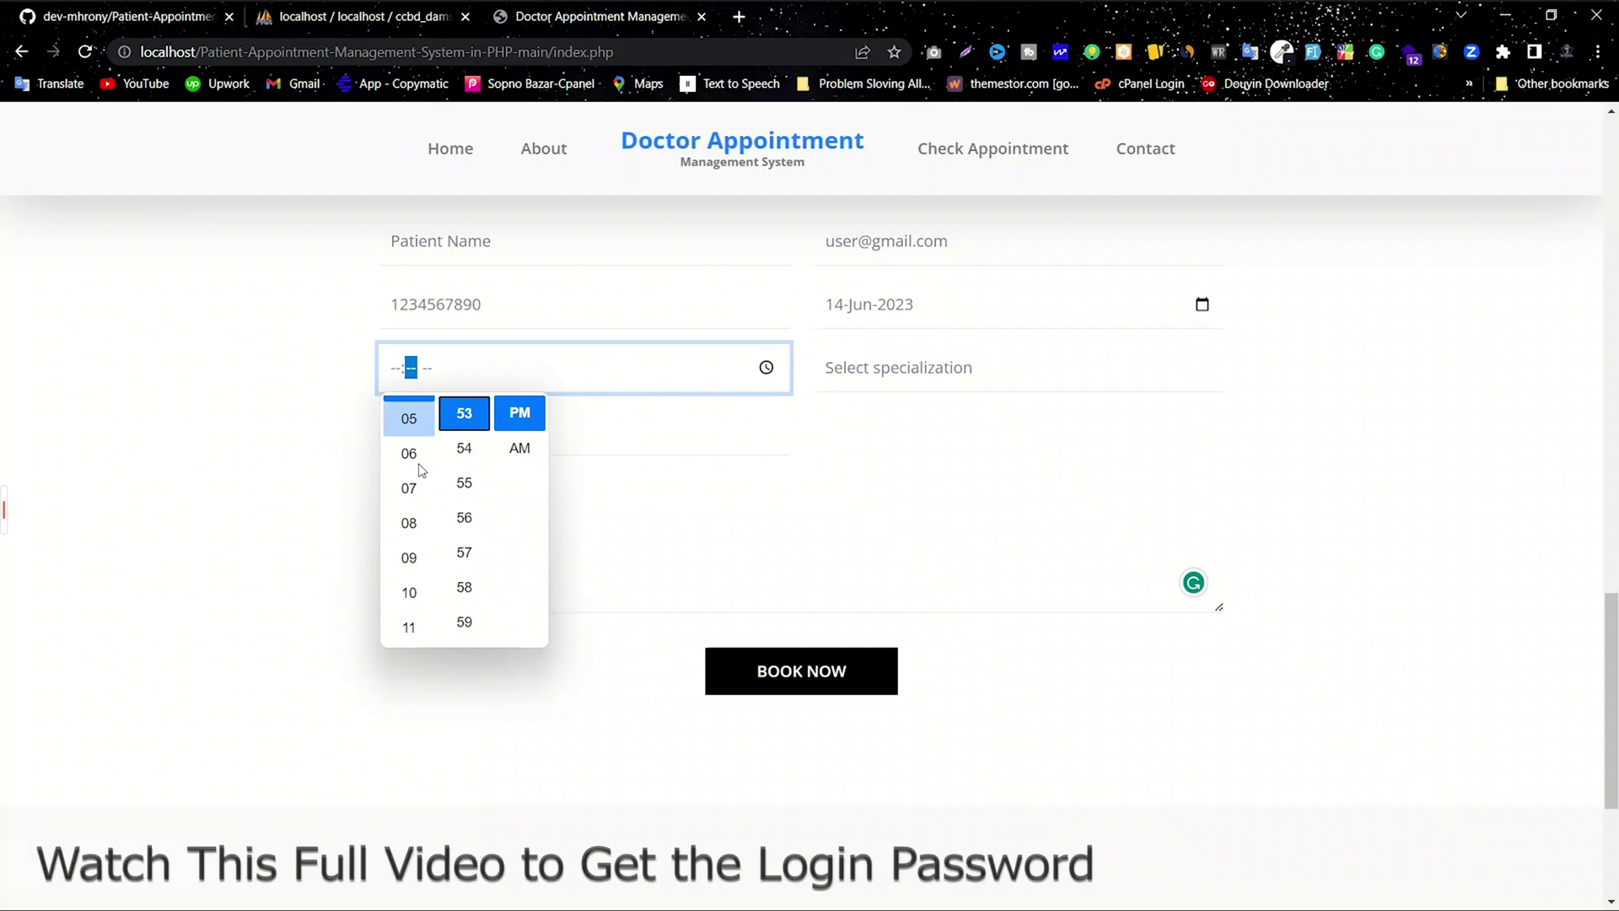
left_click(409, 557)
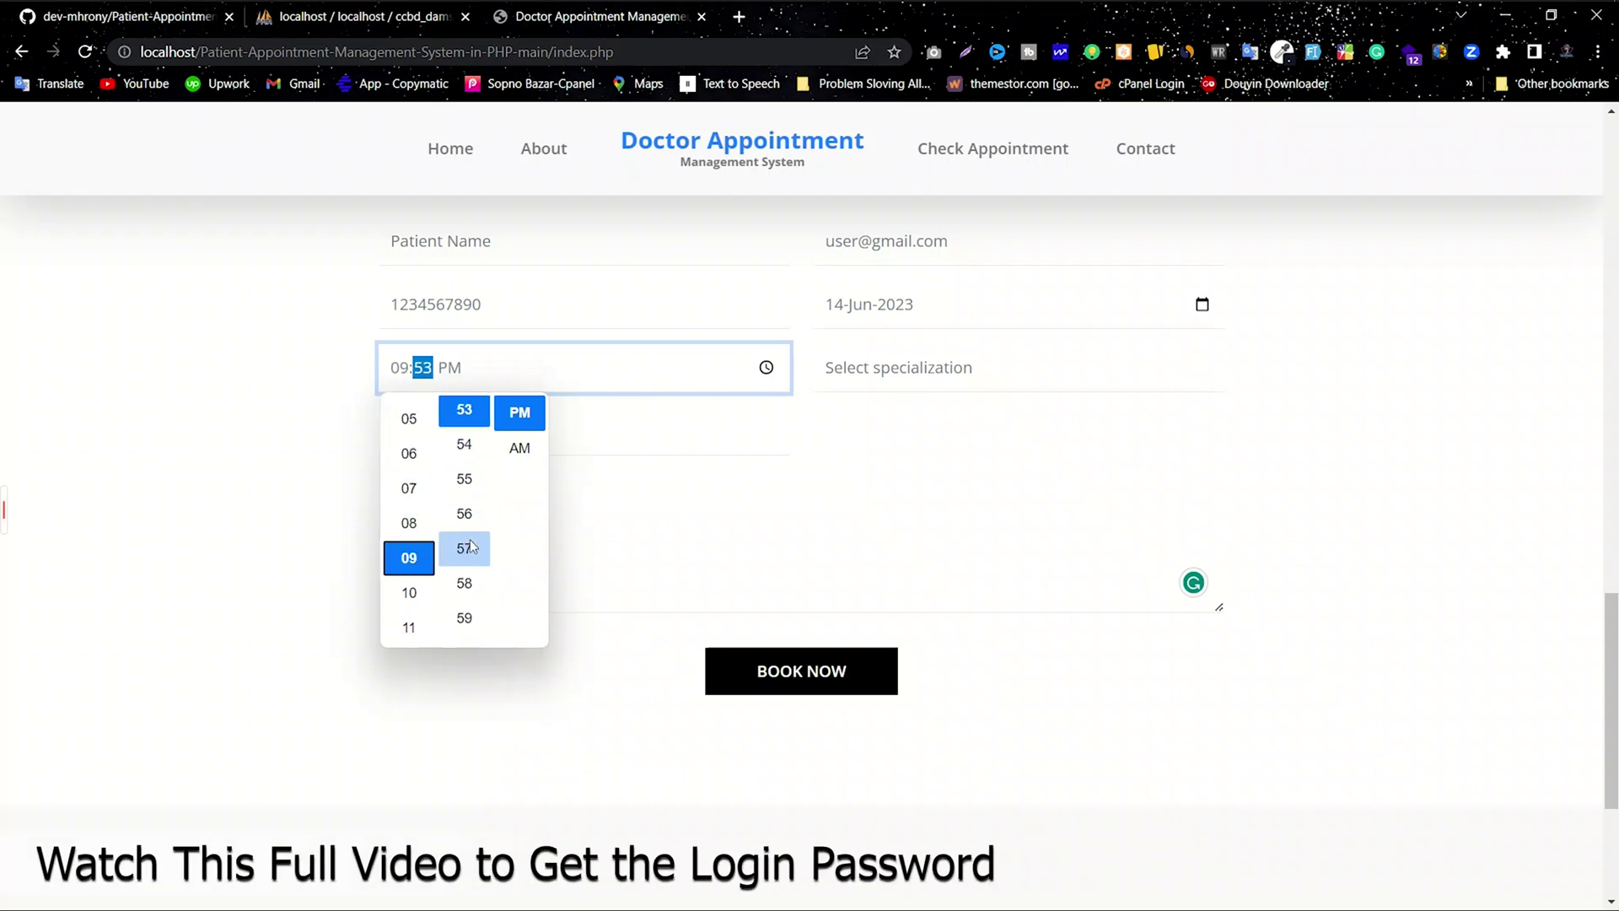
scroll(470, 548, "up", 4)
scroll(471, 581, "down", 2)
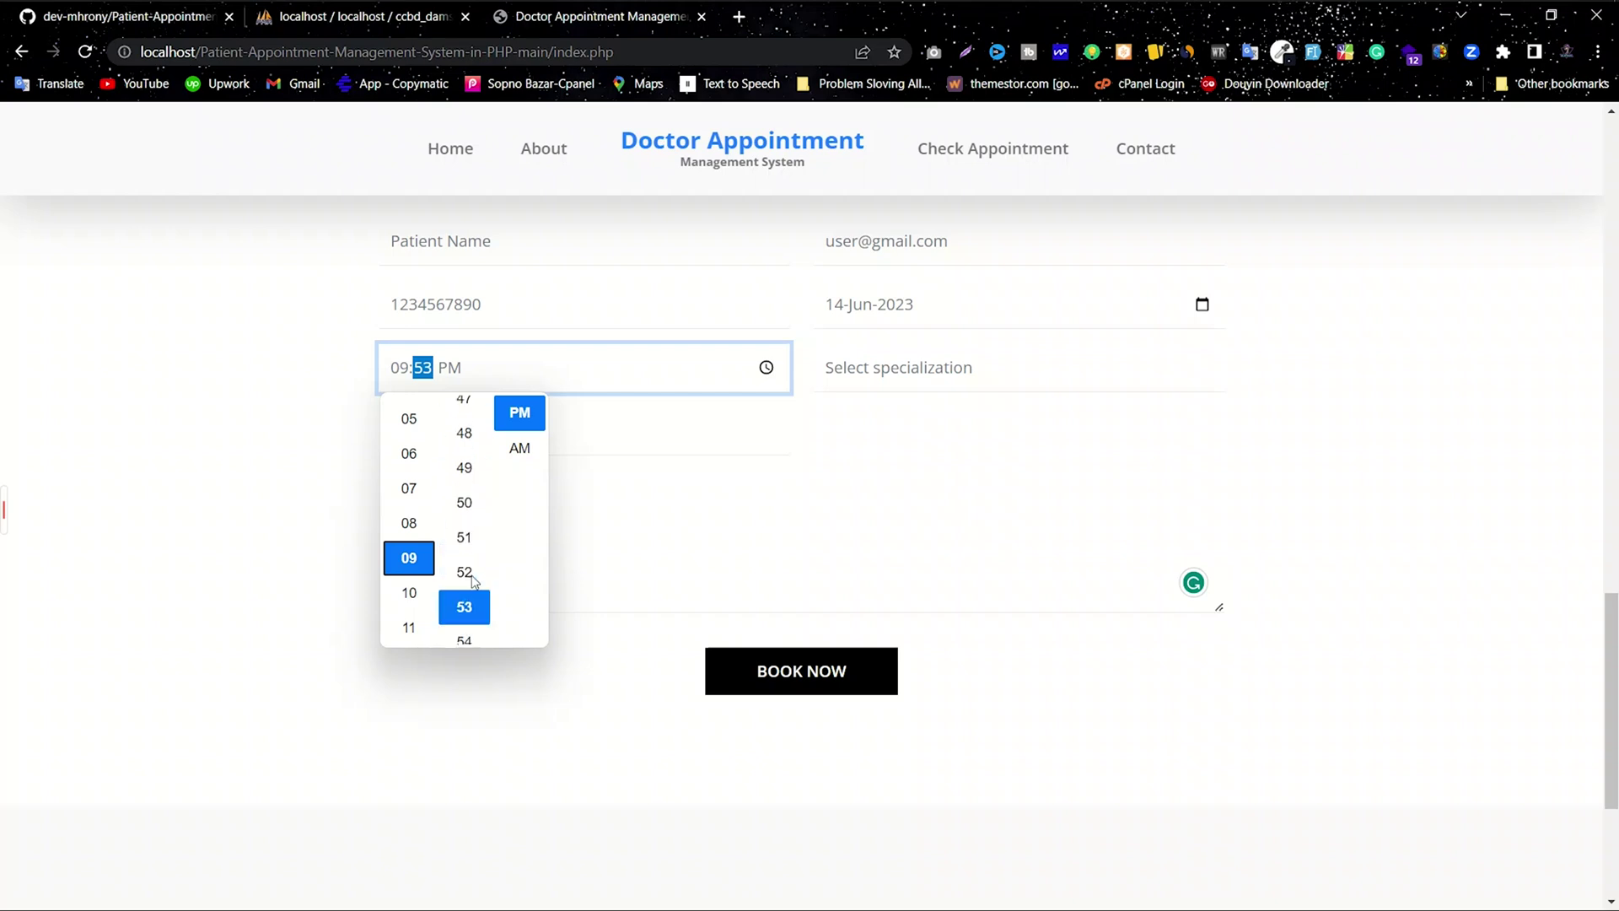
left_click(465, 535)
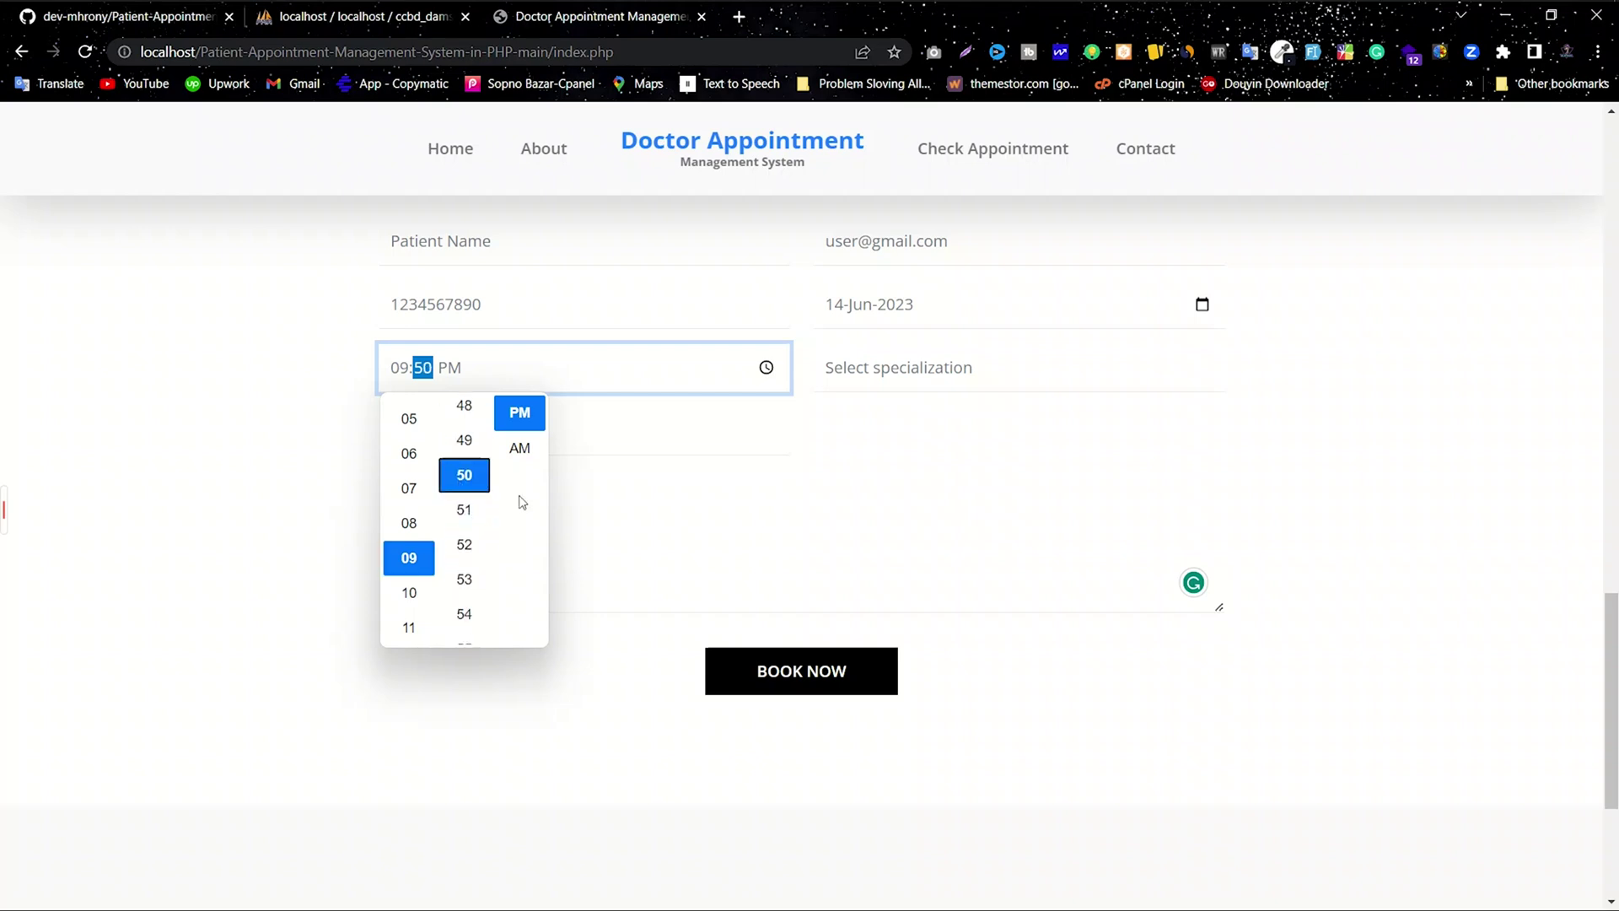
left_click(518, 451)
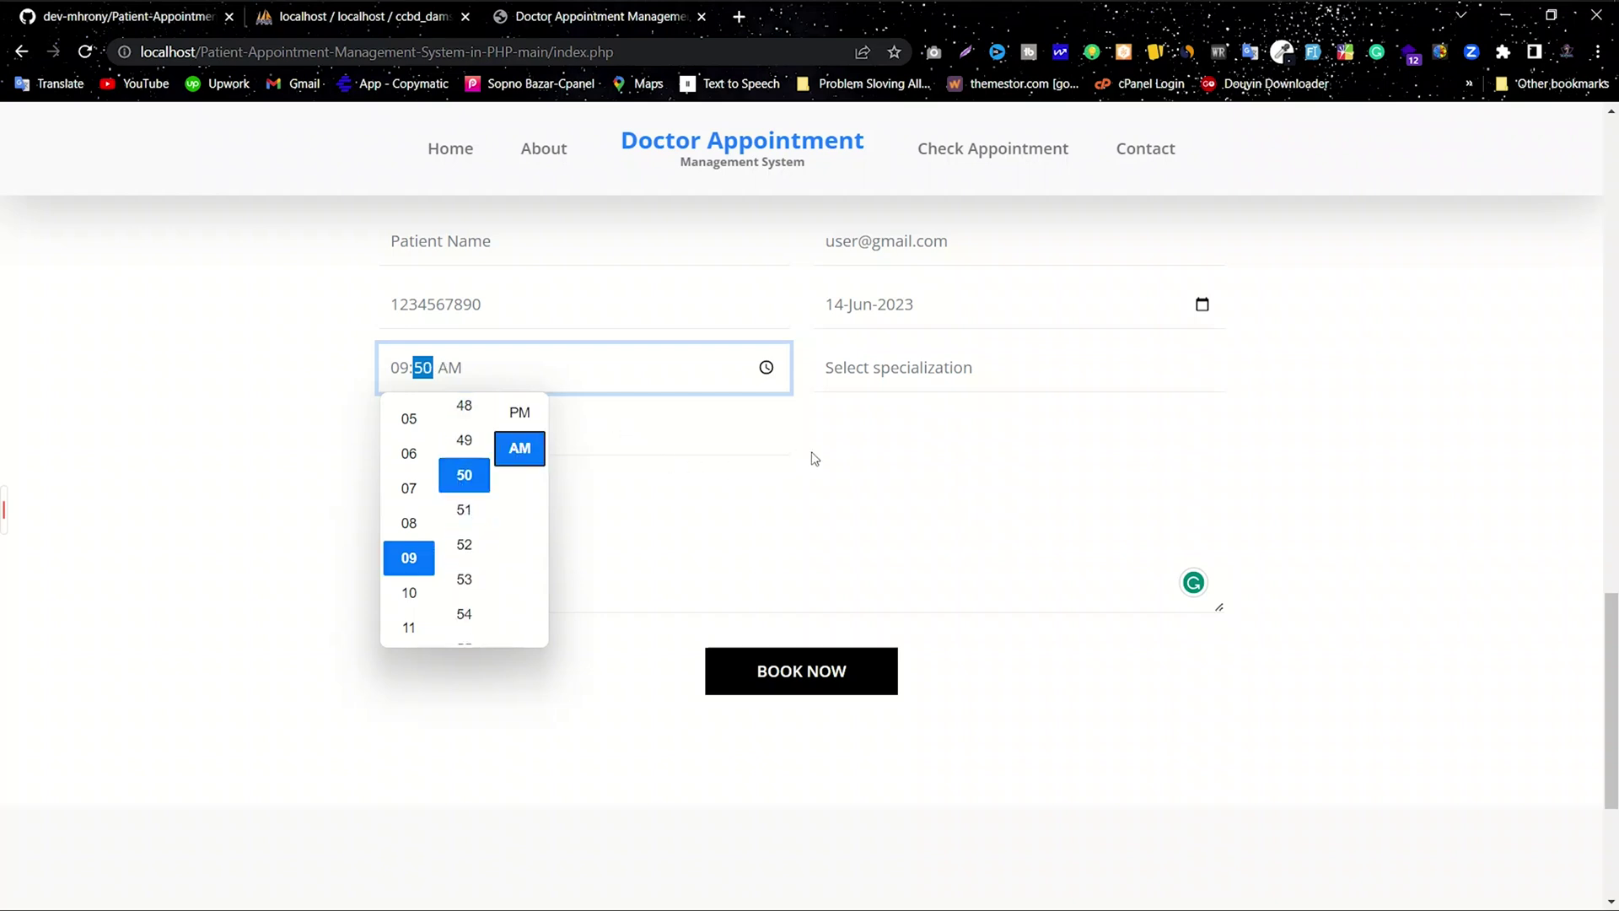
left_click(850, 439)
left_click(852, 434)
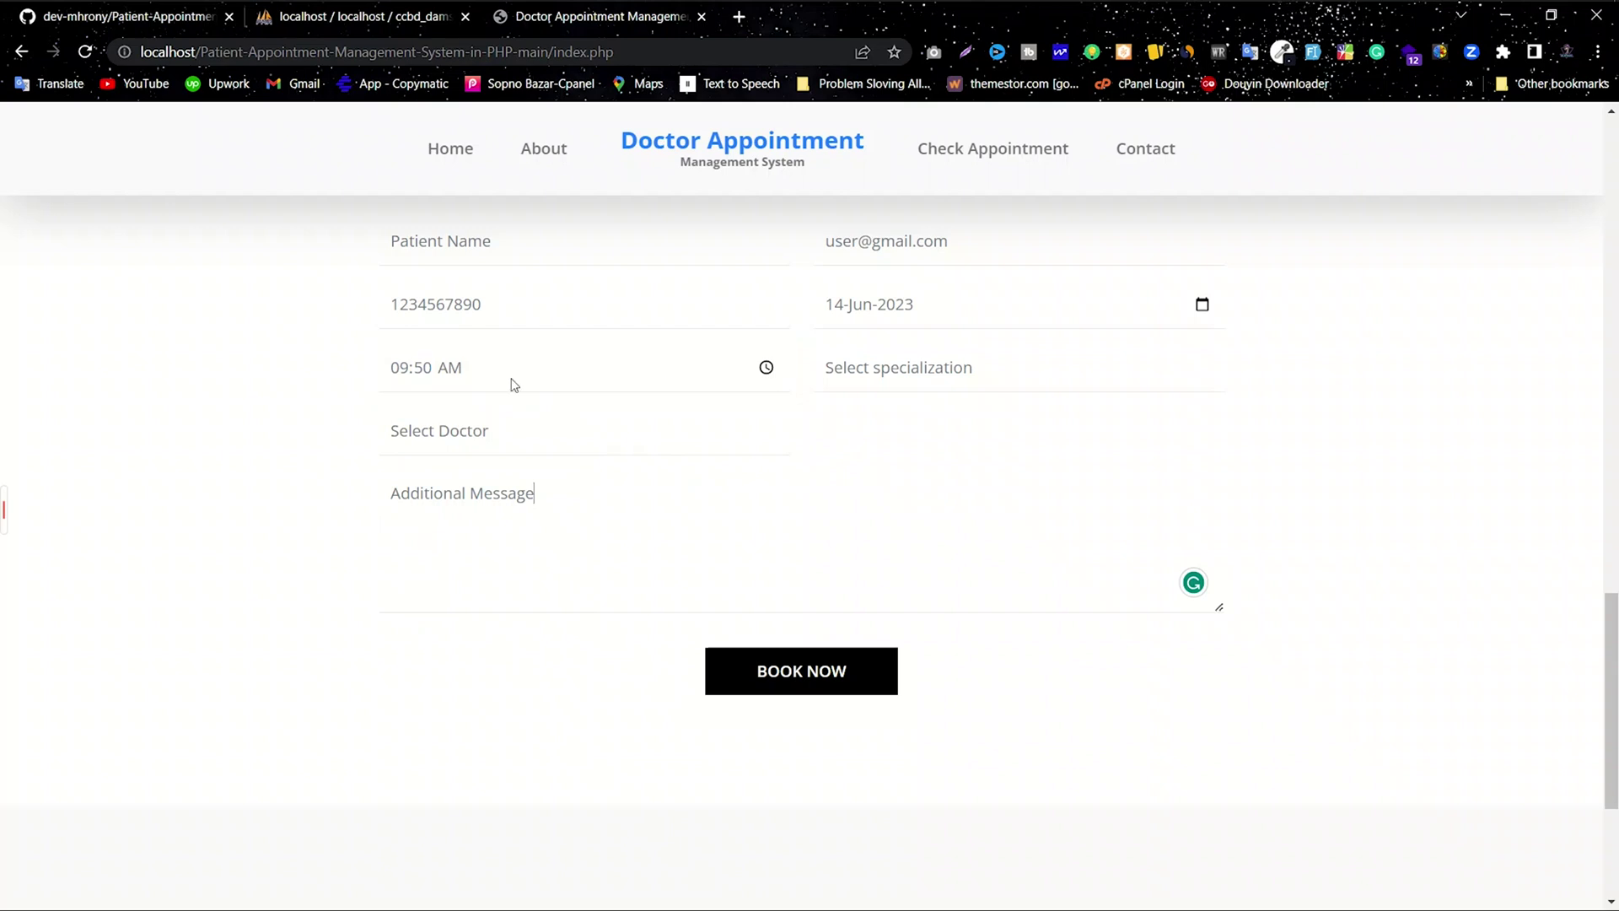
left_click(929, 382)
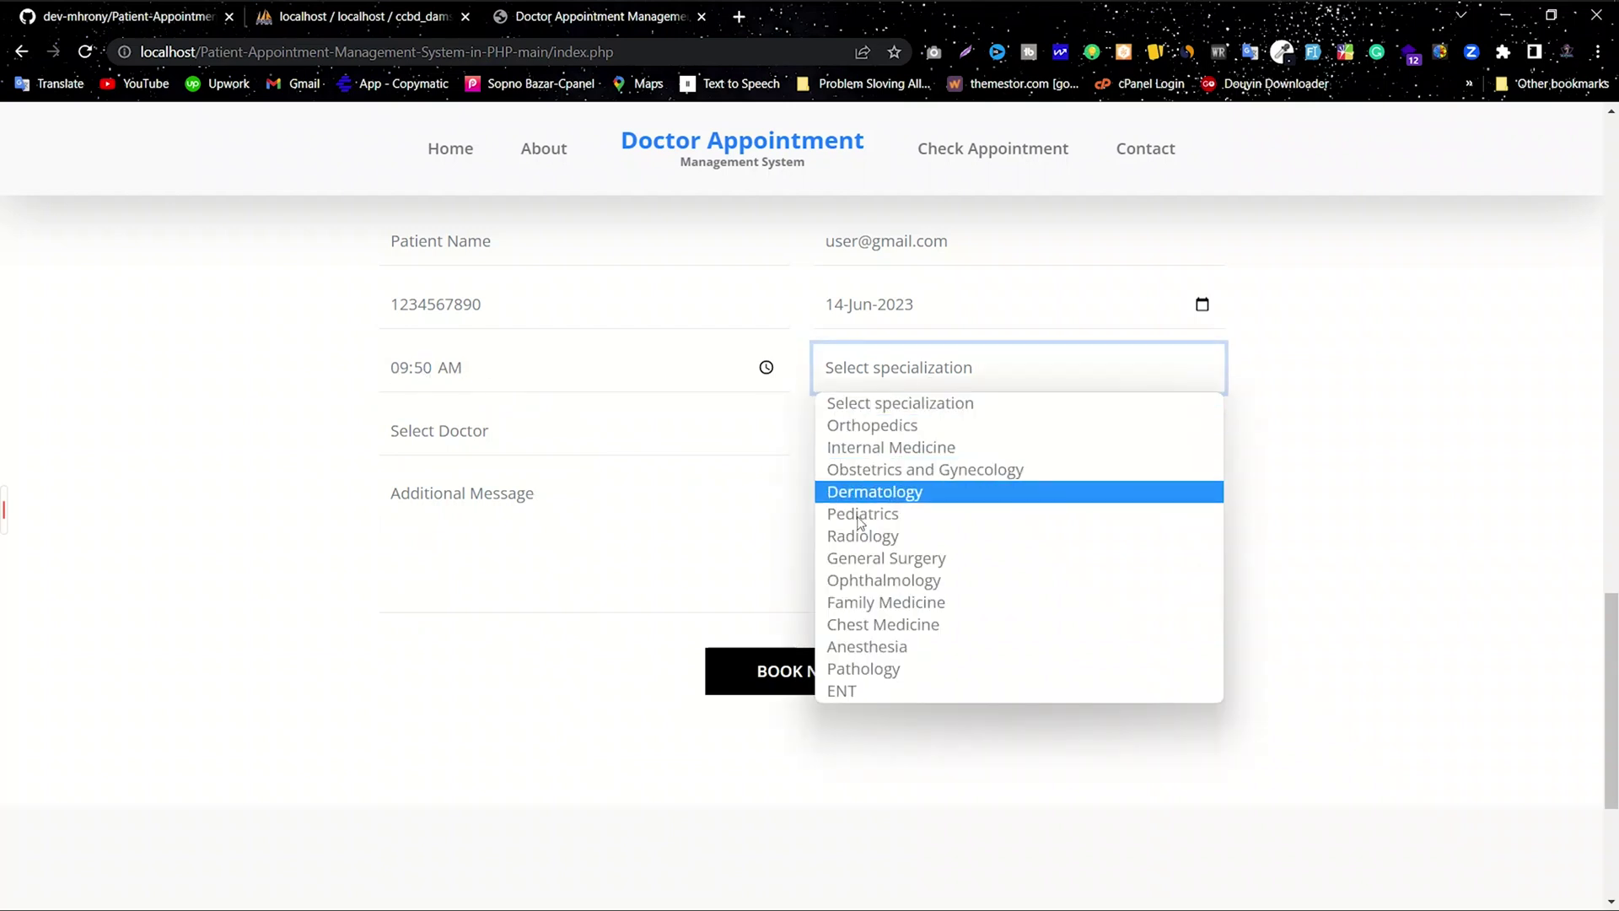
Step: Compare doctors for Internal Medicine and Dermatology, then settle on Orthopedics and its doctor
left_click(848, 426)
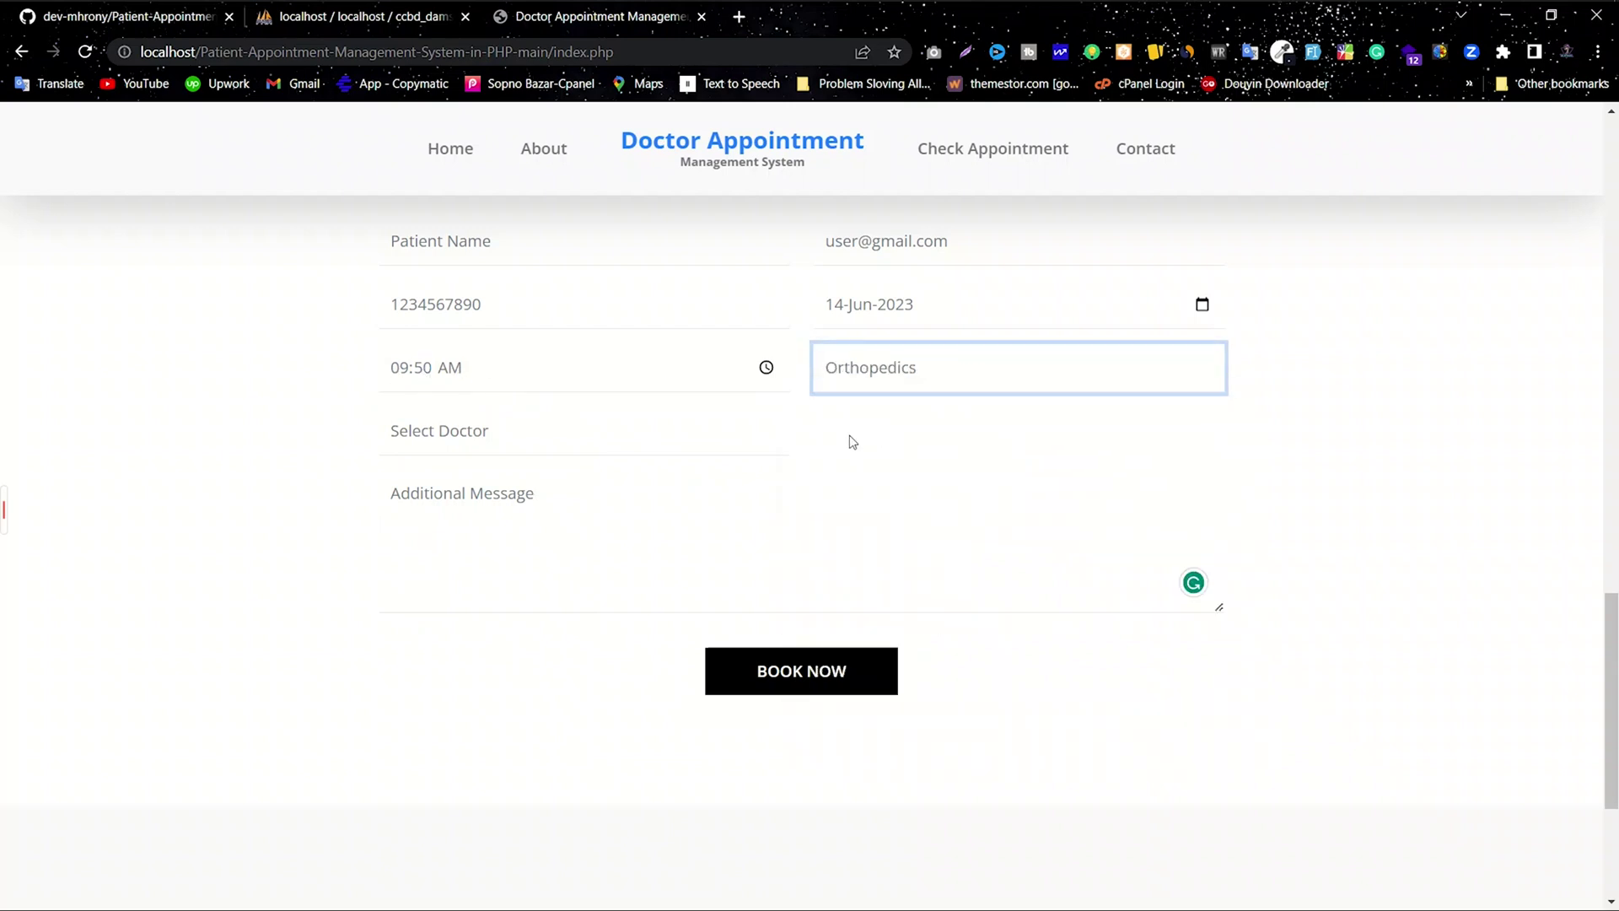
left_click(477, 456)
left_click(448, 495)
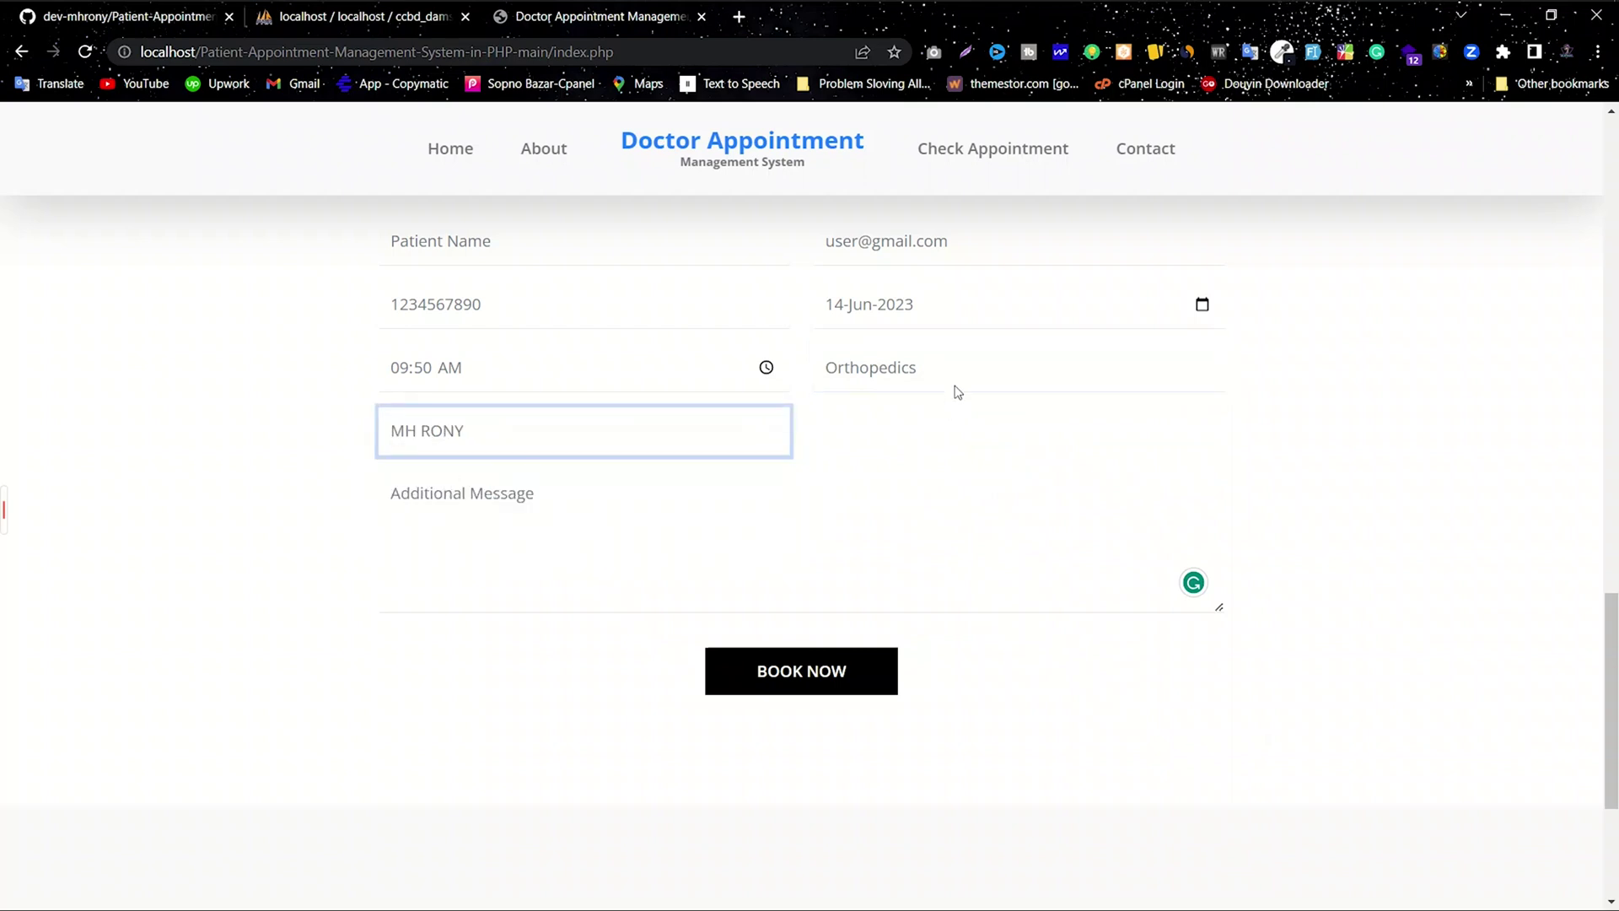
left_click(958, 388)
left_click(877, 449)
left_click(503, 443)
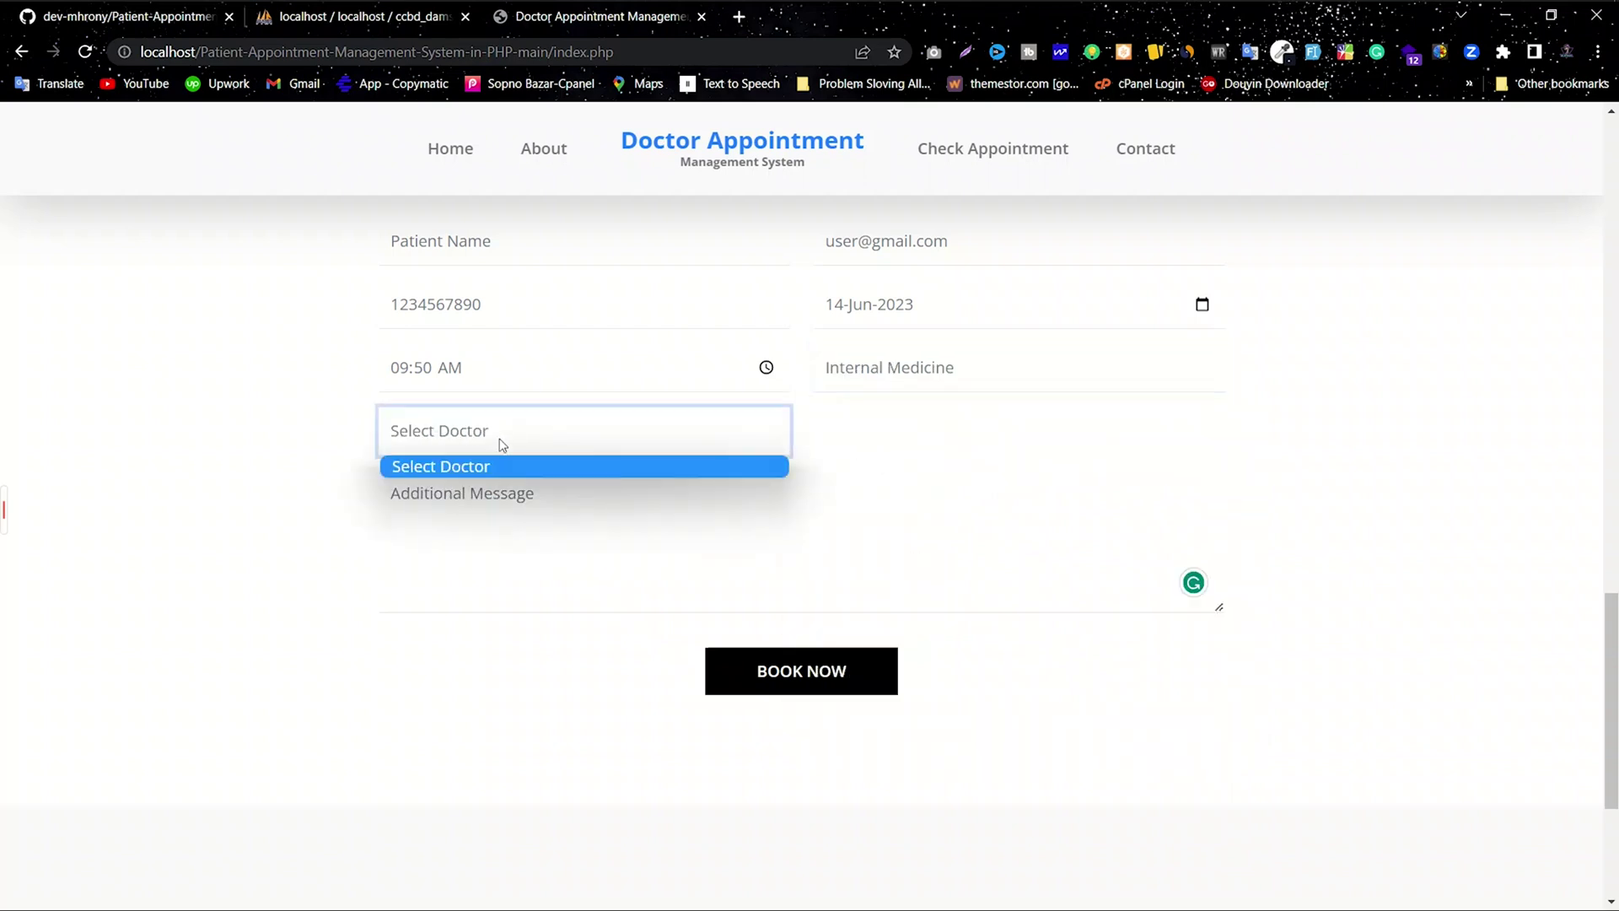
left_click(938, 368)
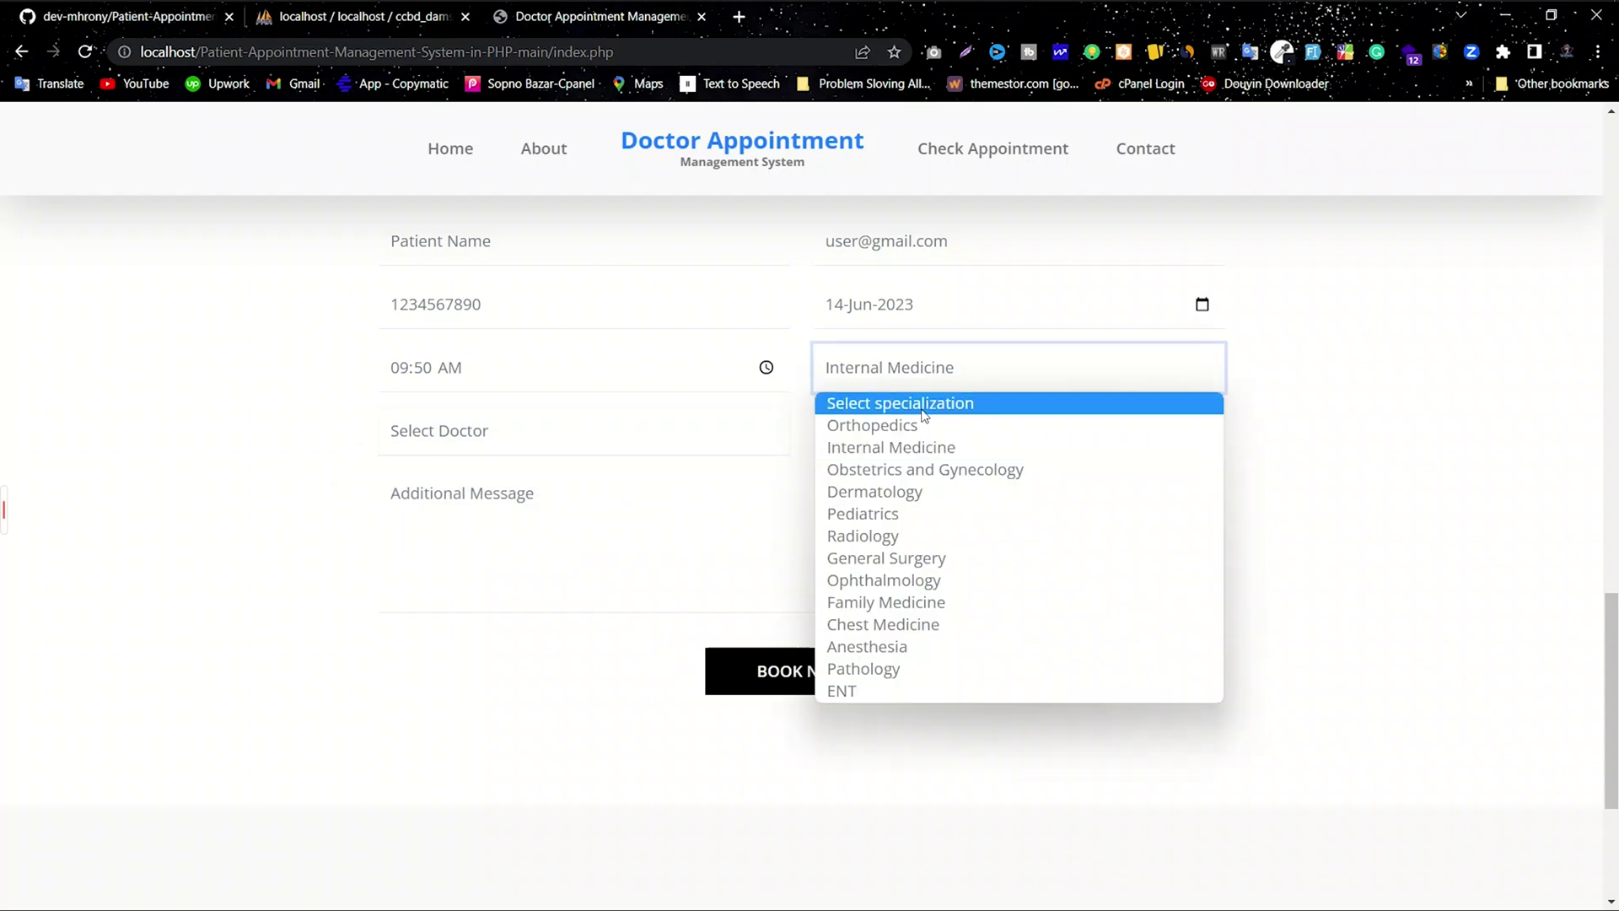
left_click(892, 493)
left_click(518, 438)
left_click(864, 371)
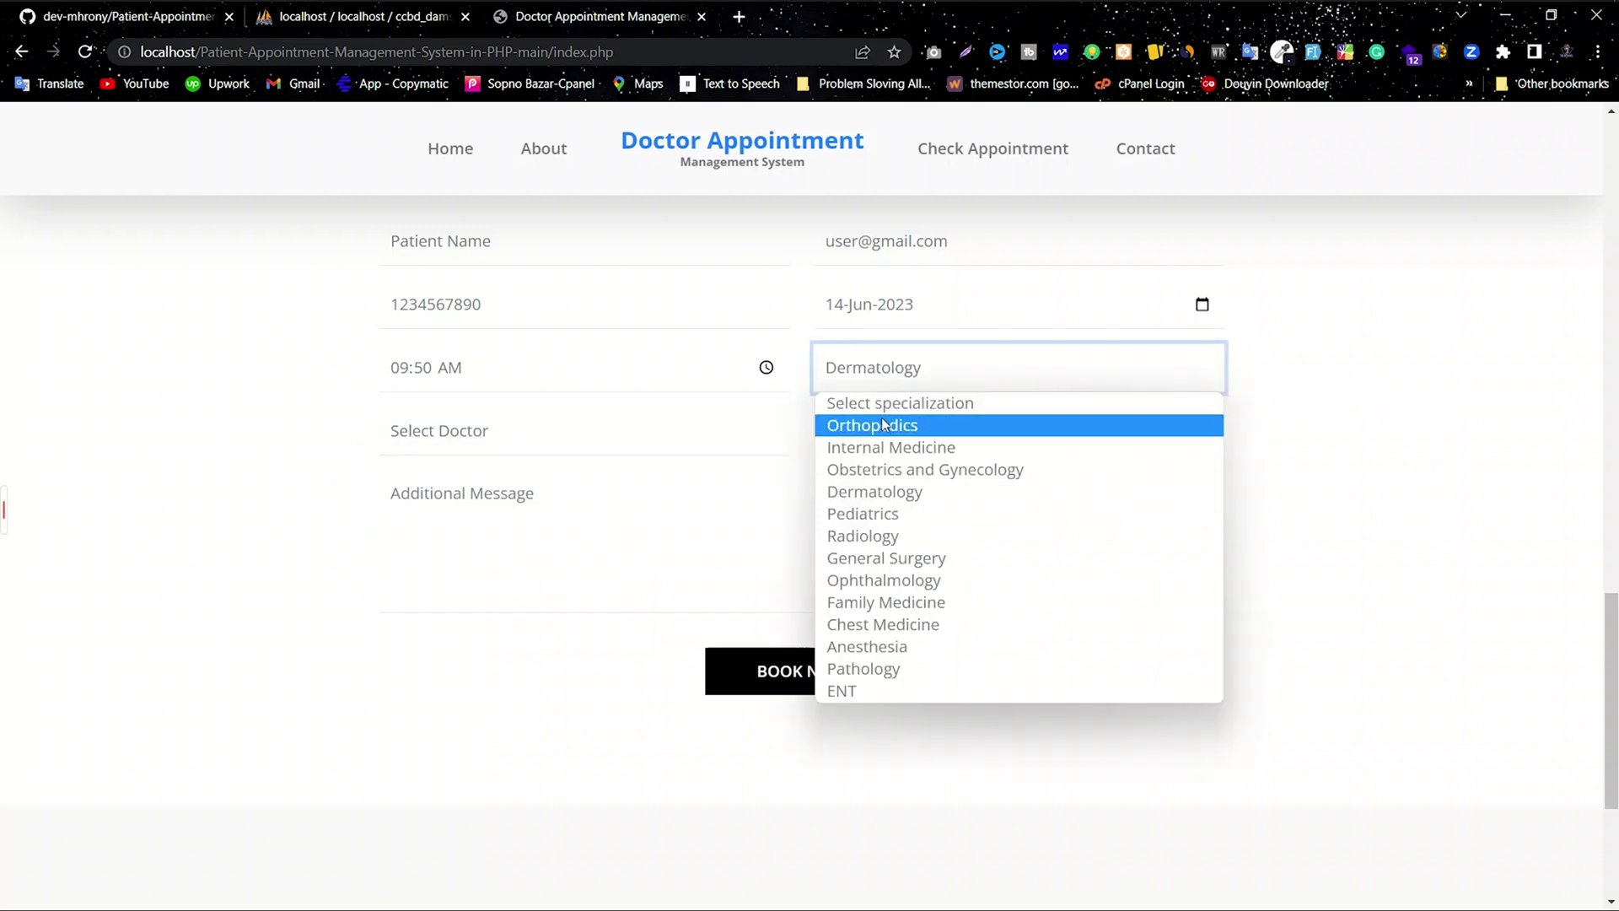
left_click(852, 426)
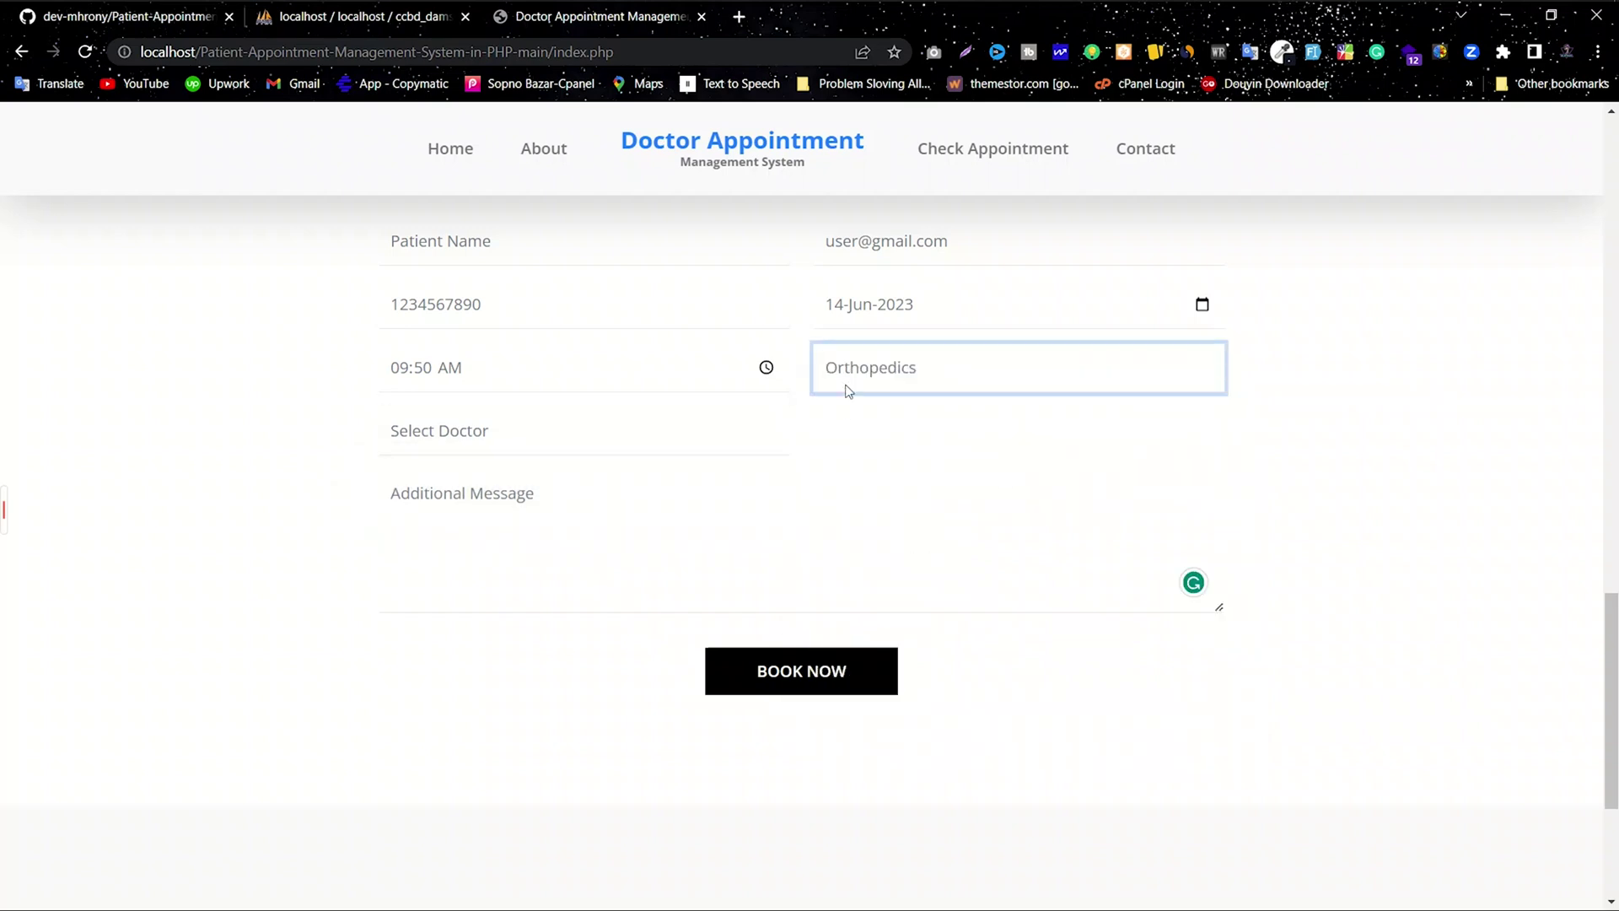
left_click(594, 443)
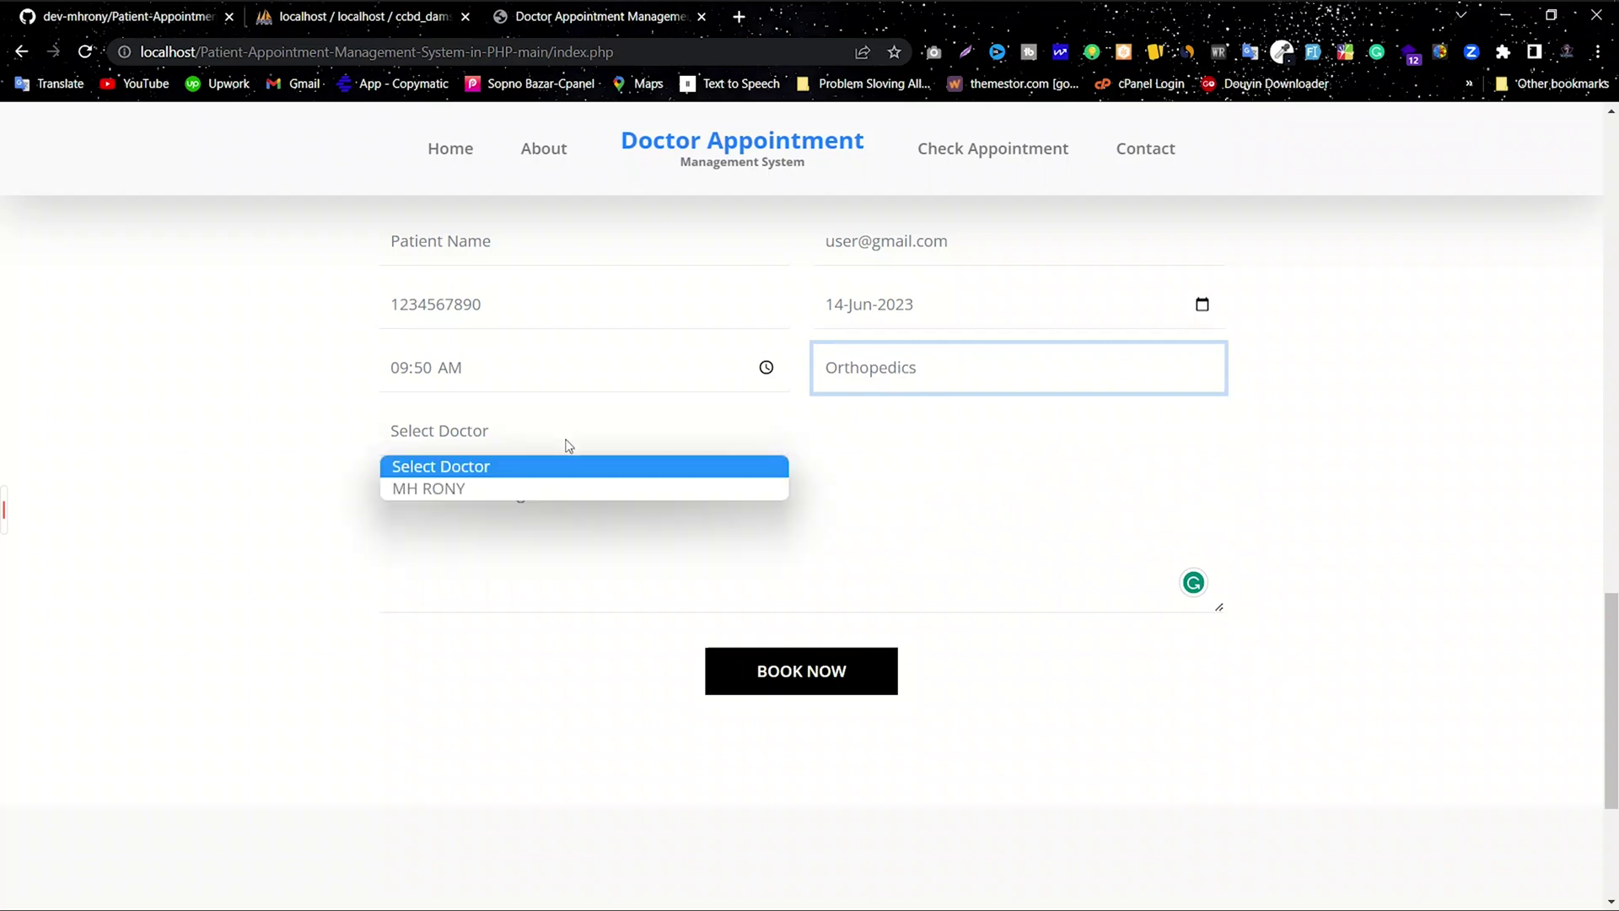
left_click(467, 486)
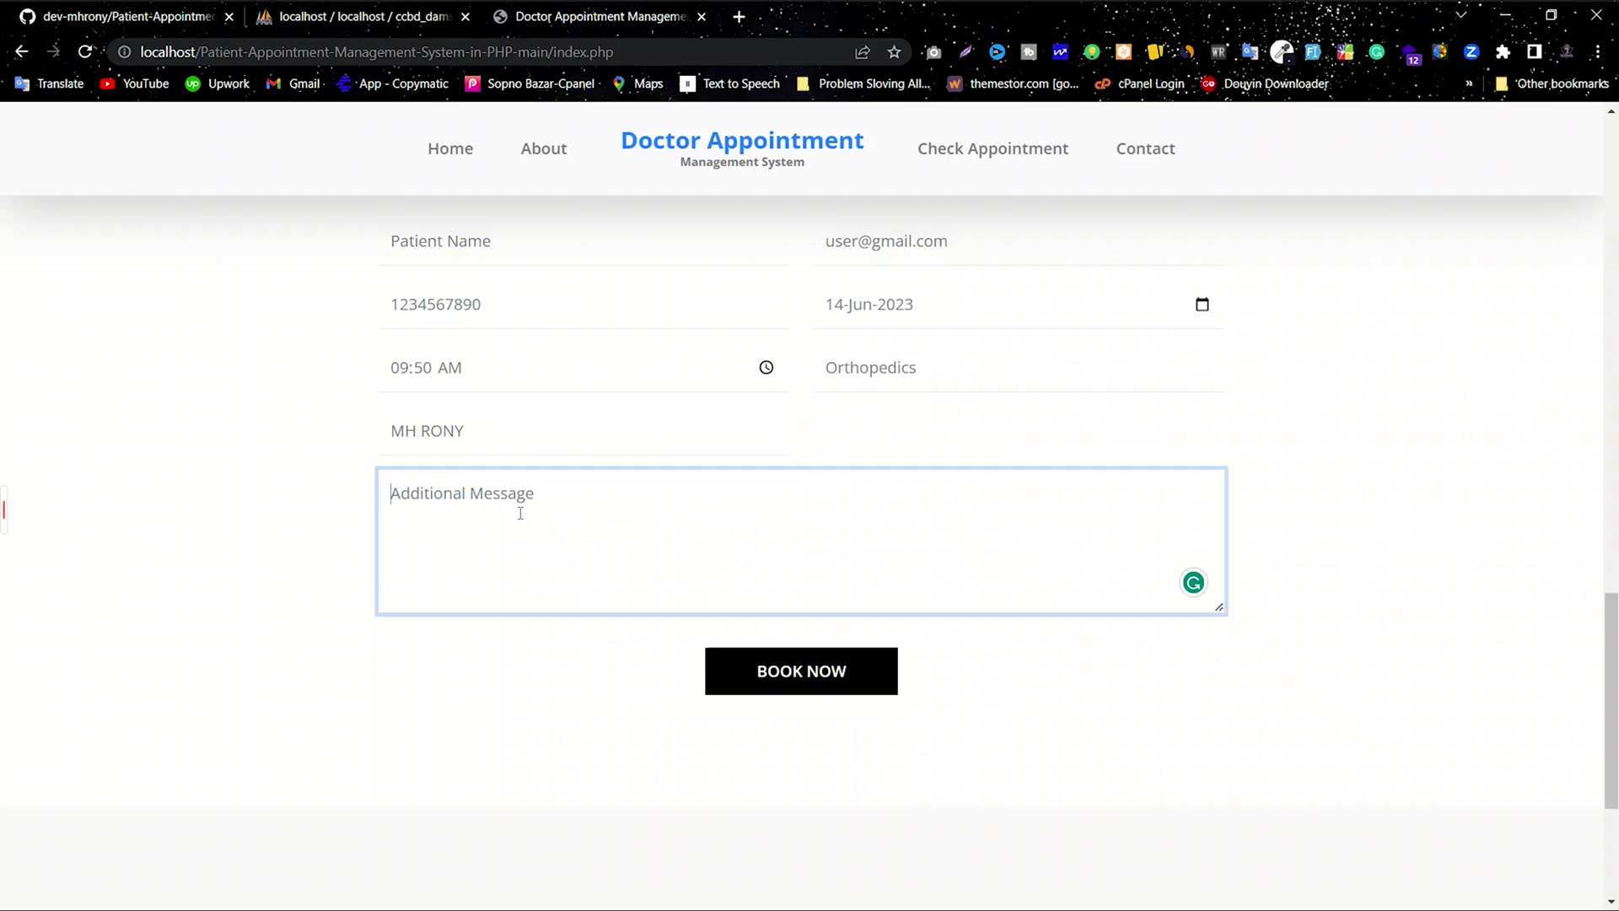
Step: Add the message 'ABC Problem.......', book the appointment and accept the confirmation alert
type("ABC Pr")
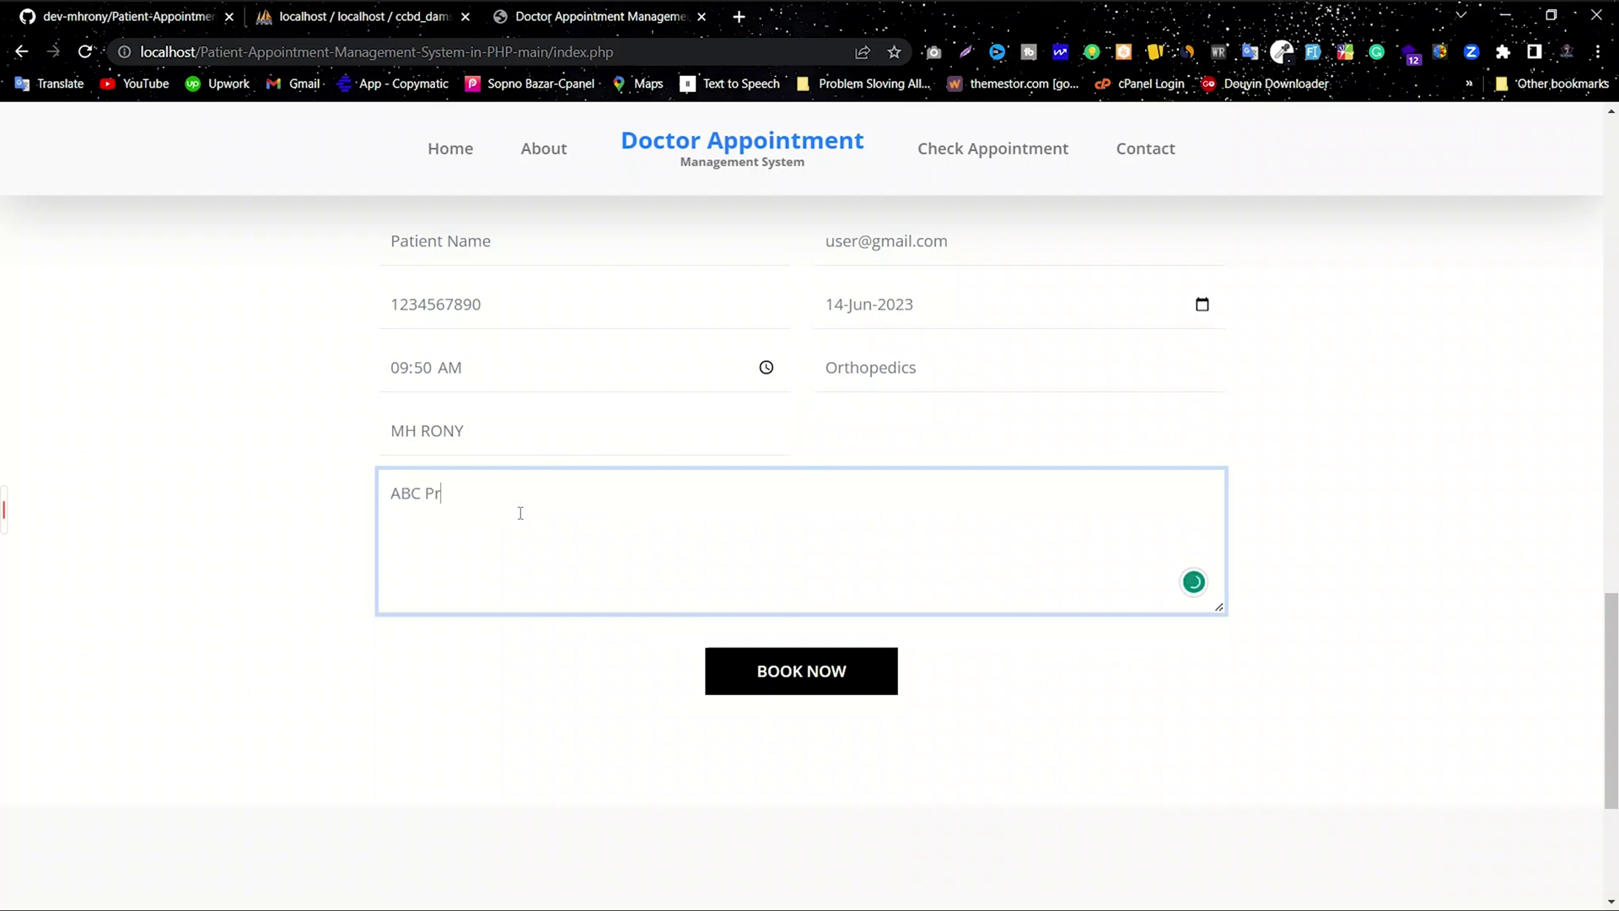
type("oblem......")
key("ctrl+a")
left_click(576, 536)
scroll(905, 465, "up", 1)
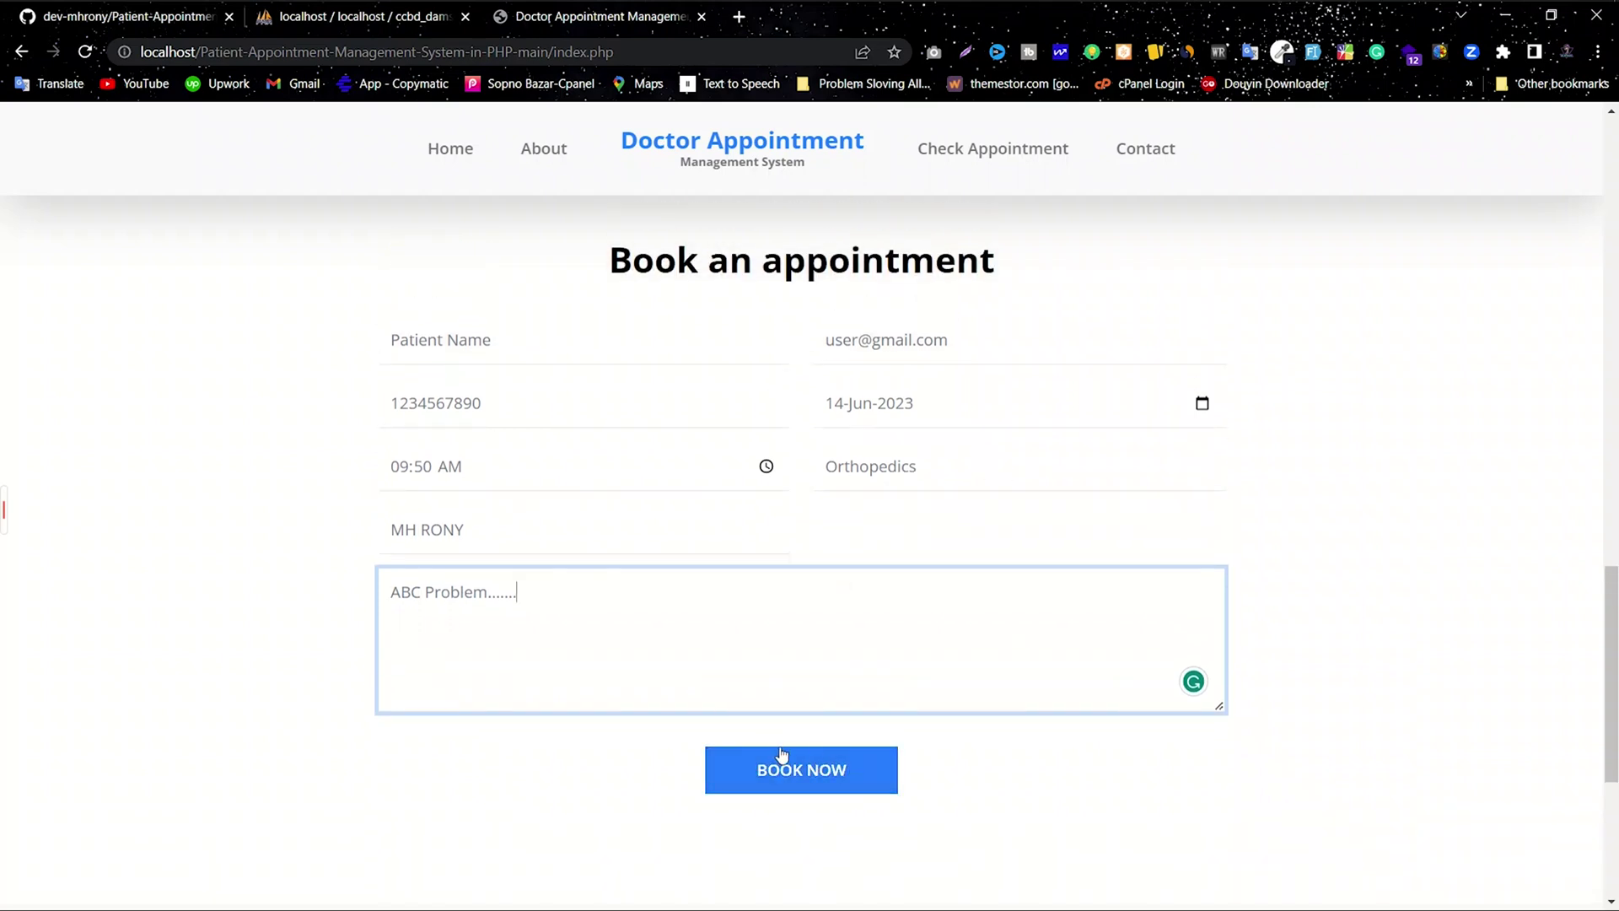
left_click(764, 771)
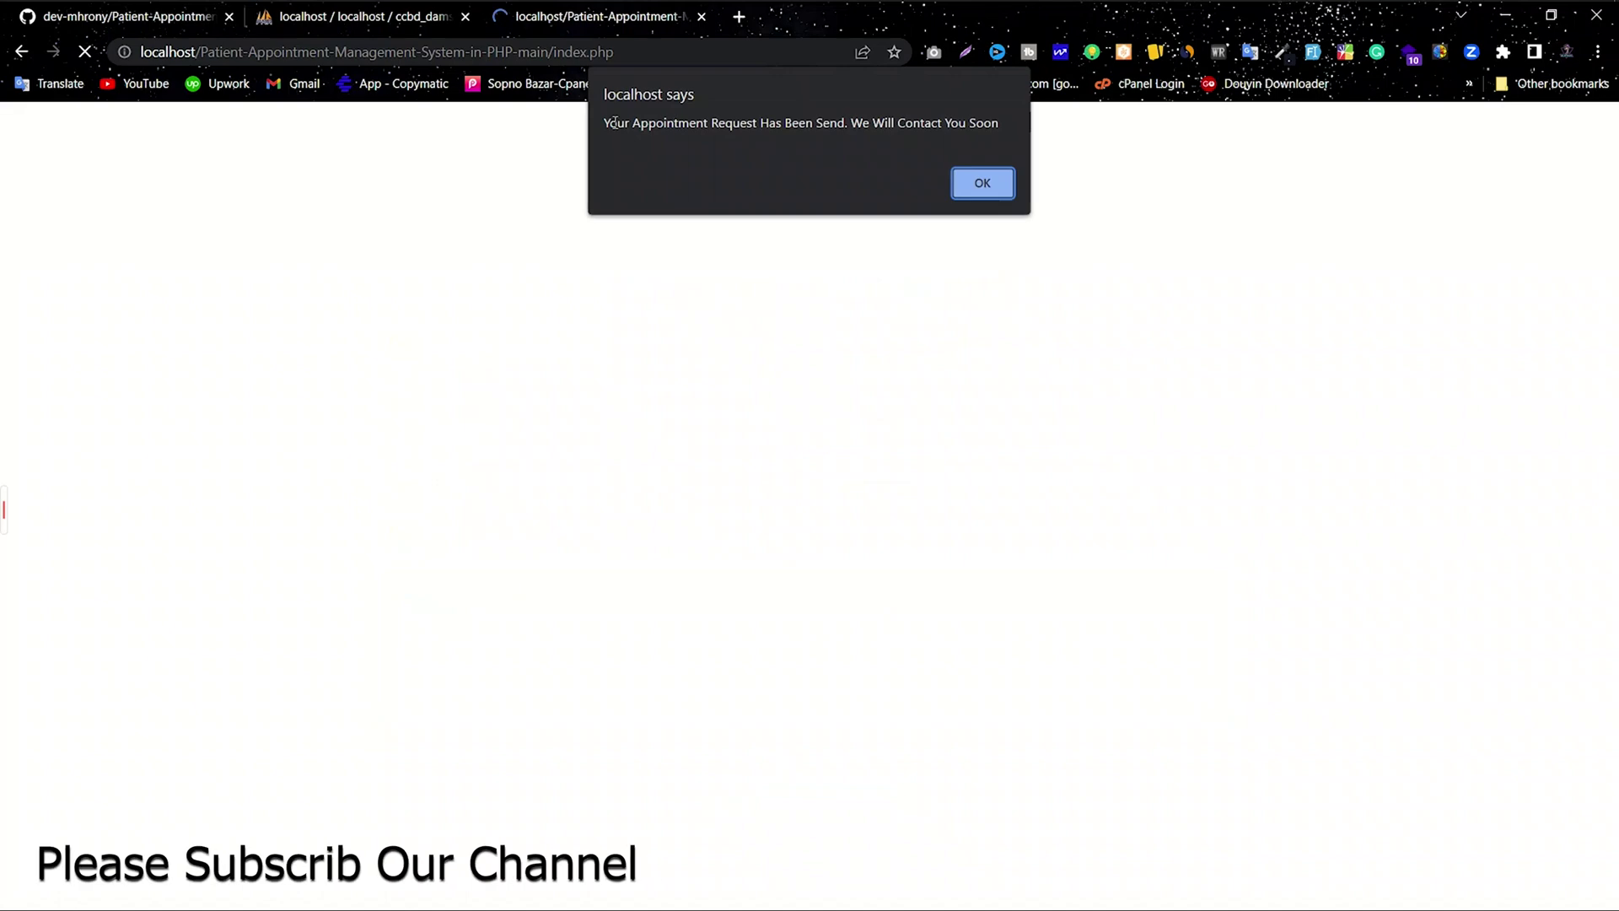
left_click_drag(604, 123, 994, 137)
left_click(865, 163)
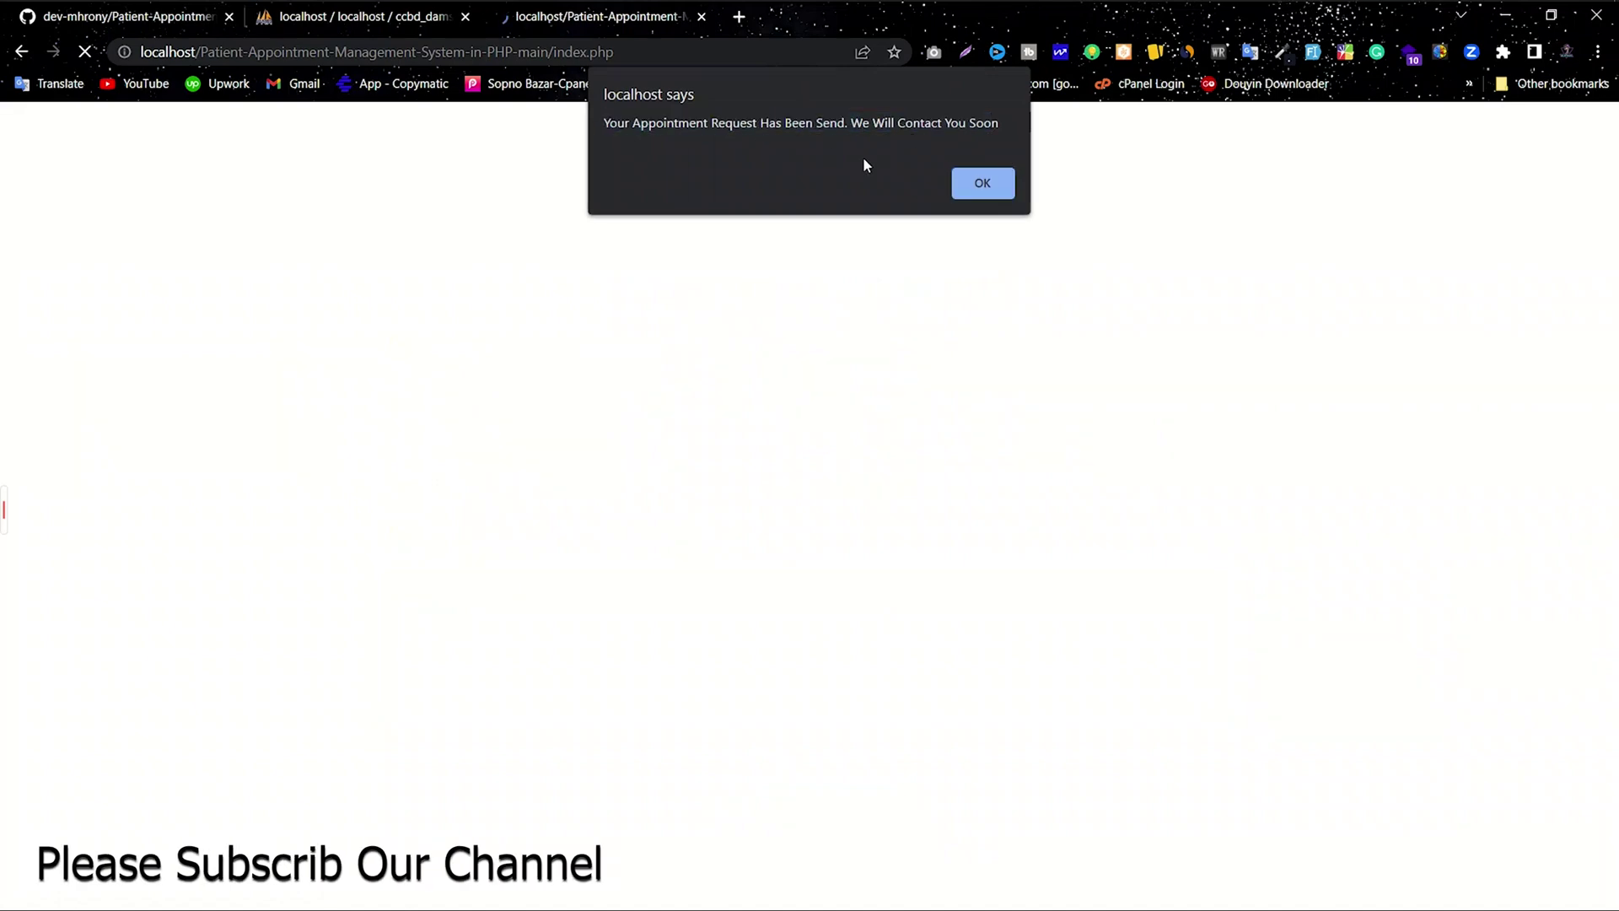
left_click(986, 189)
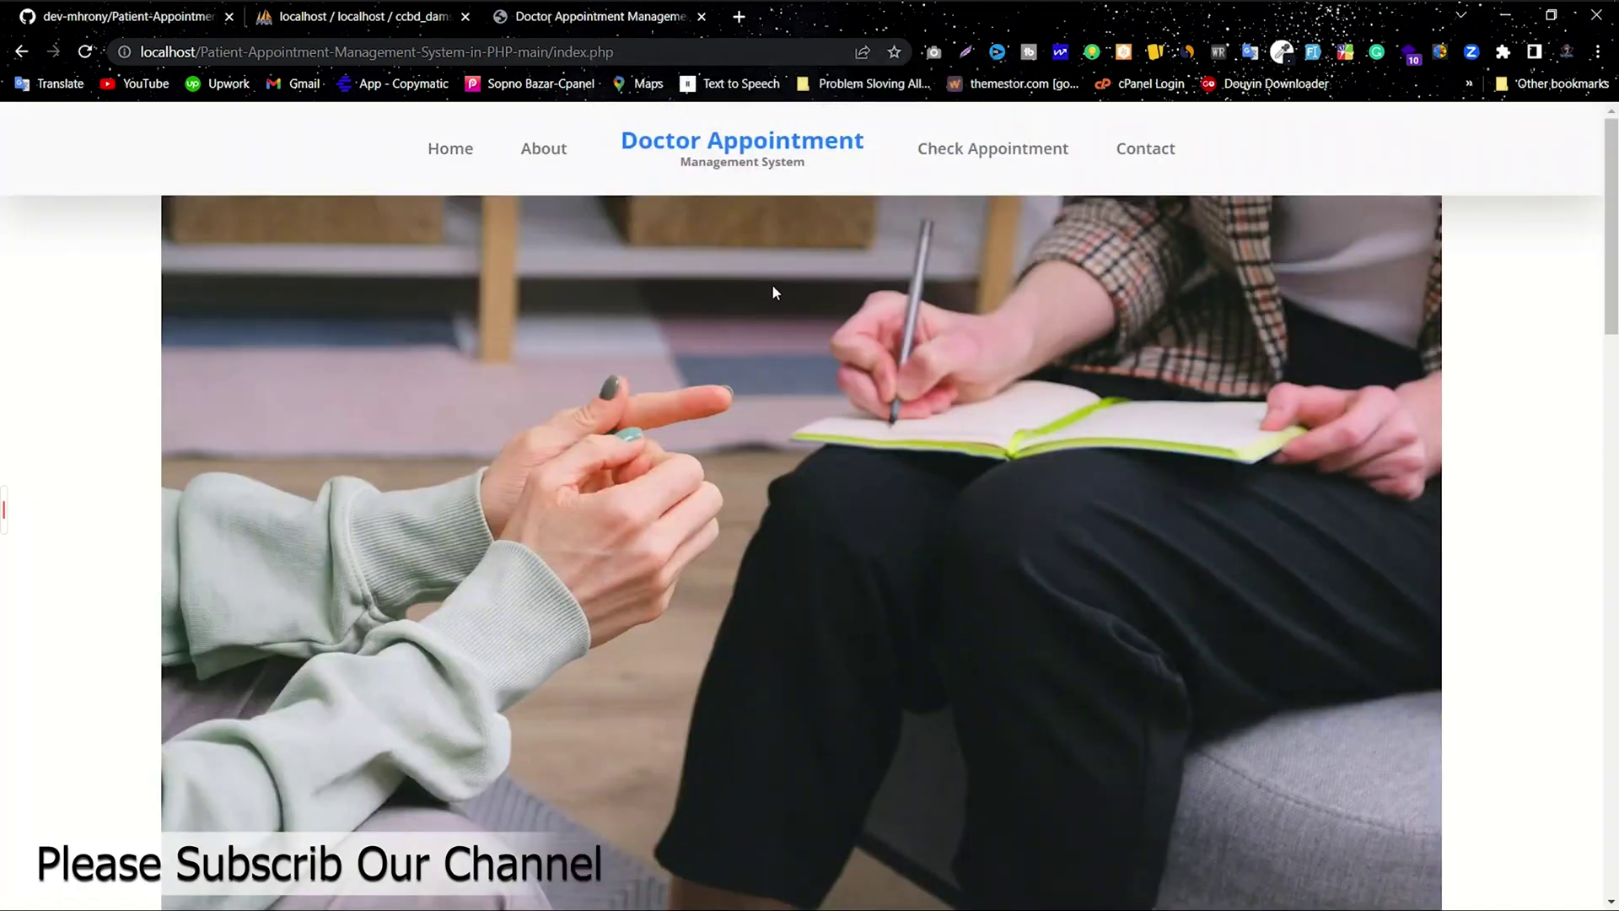
Step: Search Check Appointment for the patient's mobile number
left_click(964, 156)
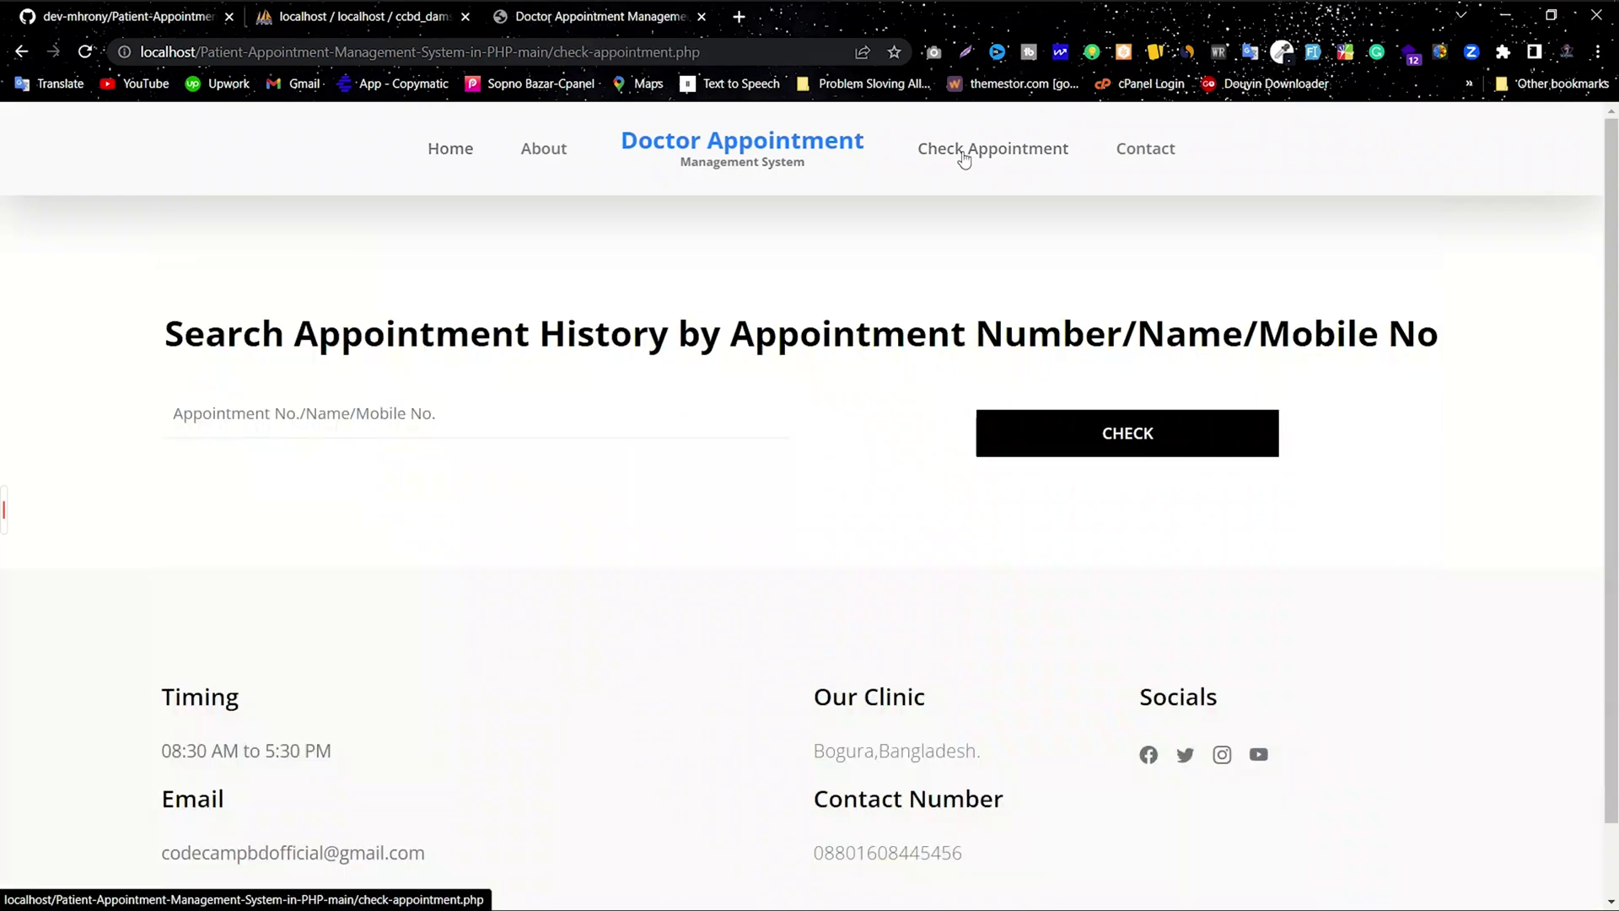
left_click(349, 415)
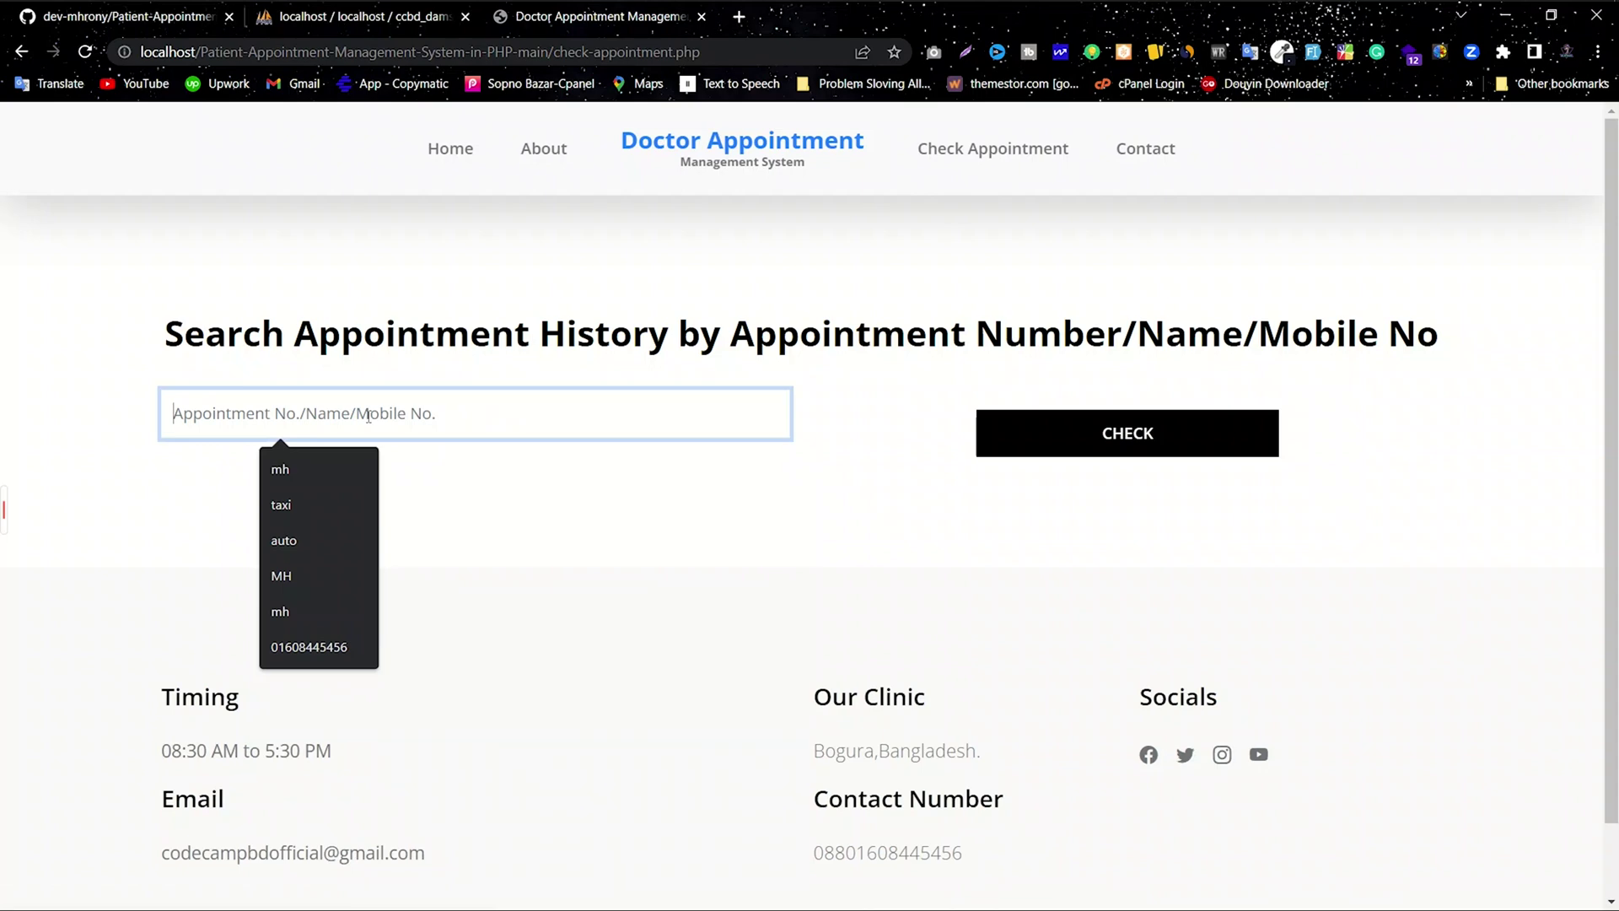
type("1234567890")
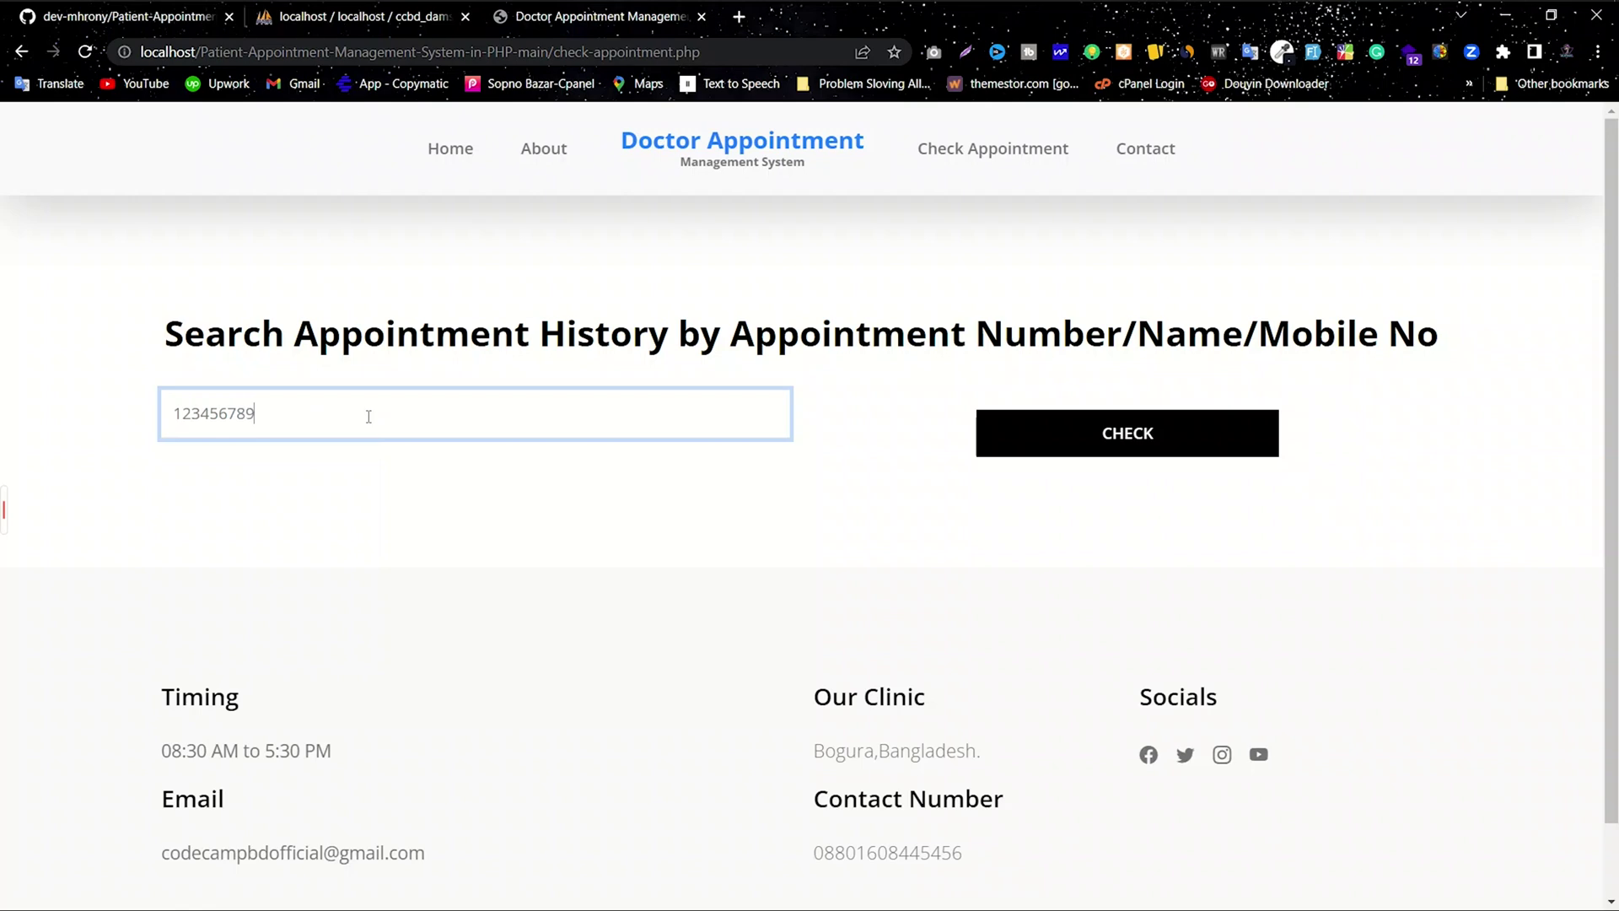
left_click(1091, 430)
Step: Review the result's appointment number, name, mobile, e-mail and Not Updated Yet status and remark
left_click_drag(369, 582, 250, 585)
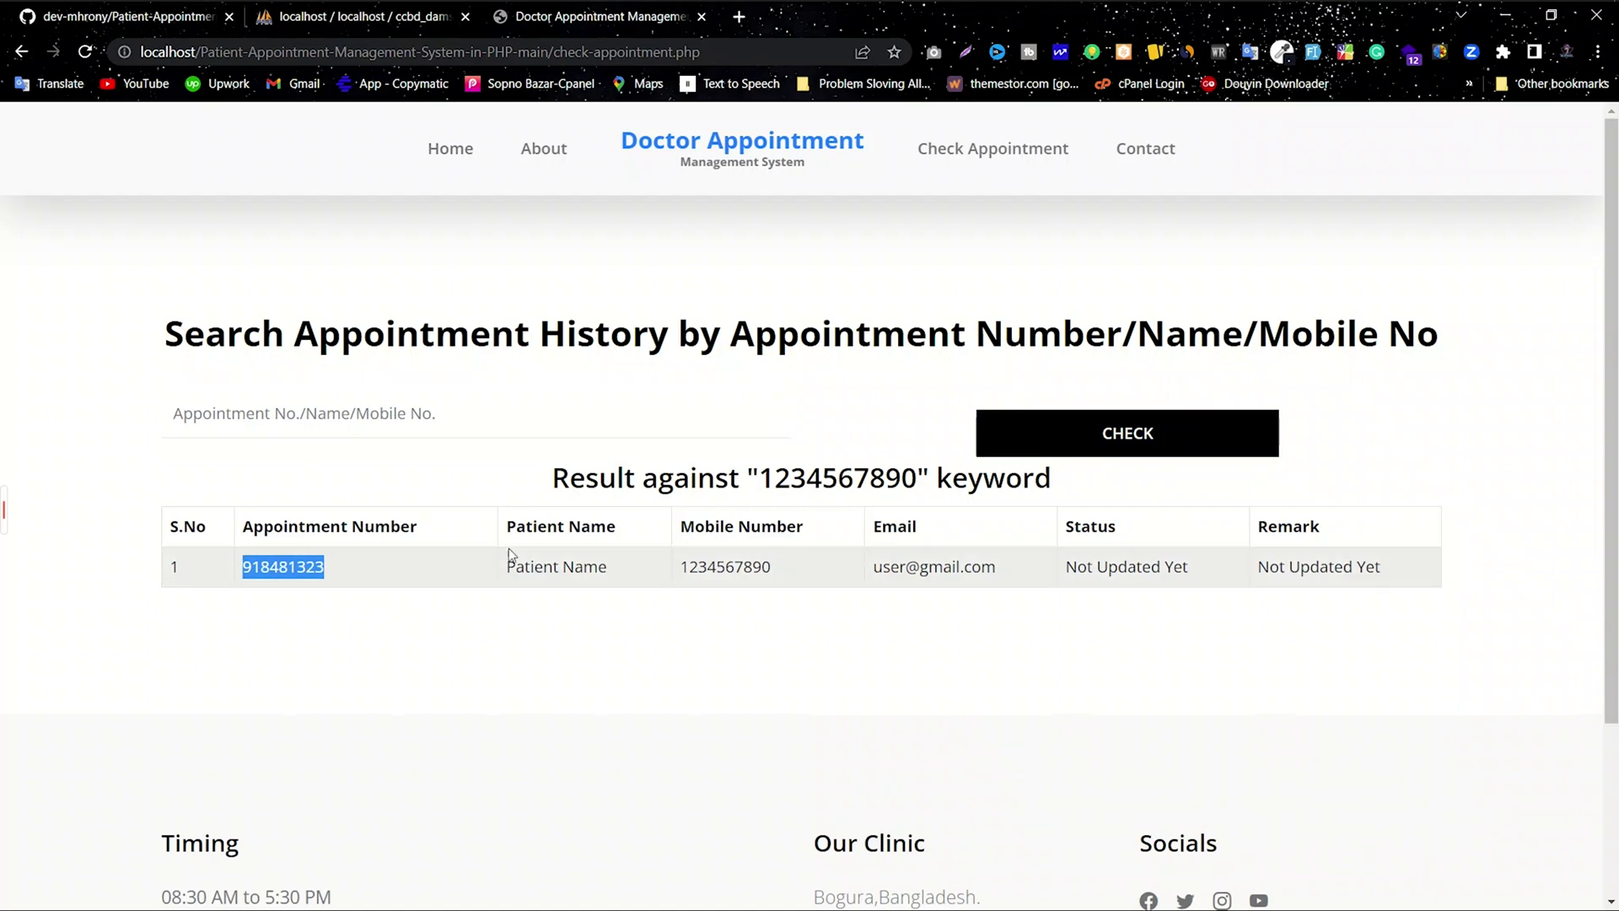
left_click_drag(624, 566, 503, 562)
left_click(648, 566)
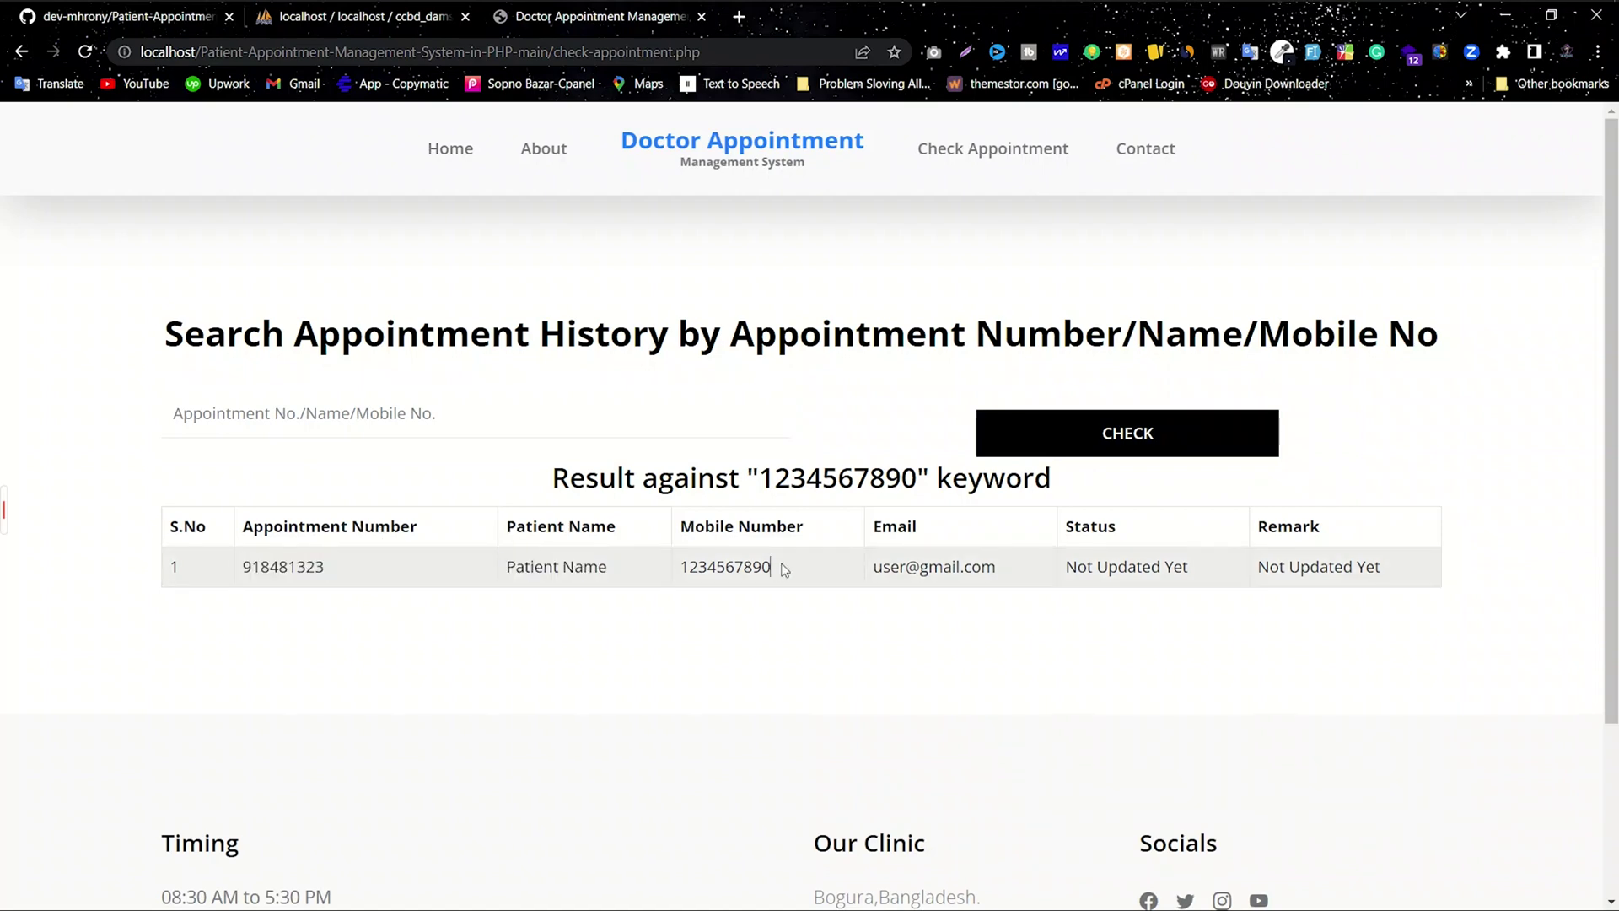
left_click_drag(785, 570, 651, 573)
left_click_drag(994, 572, 868, 576)
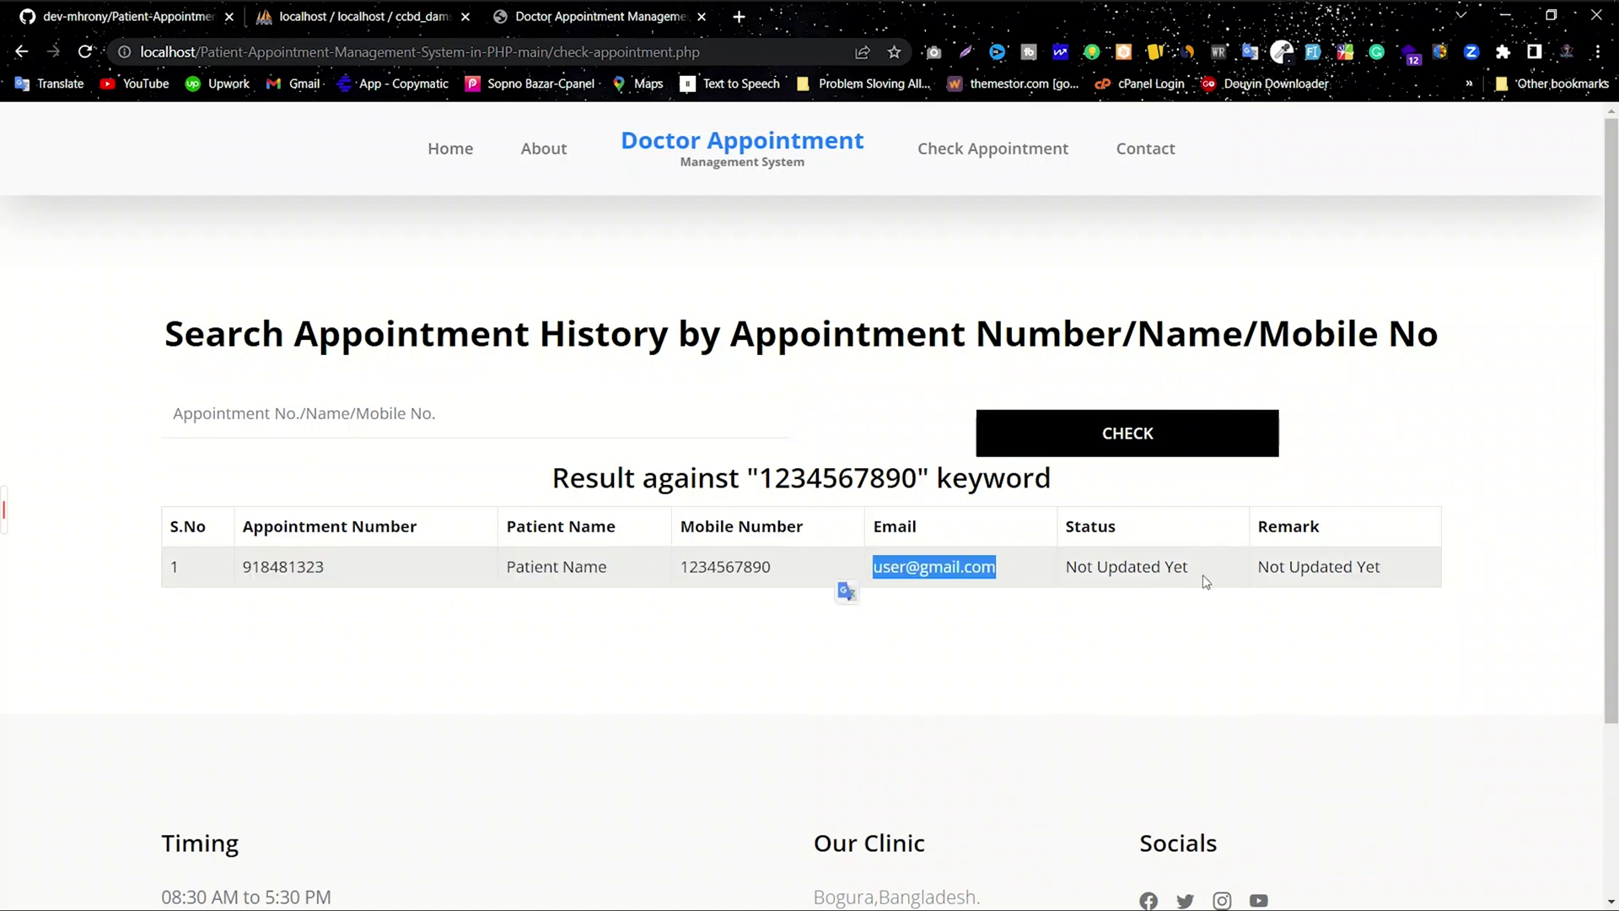
left_click_drag(1202, 582, 1058, 582)
left_click_drag(1419, 567, 1206, 569)
left_click(1206, 569)
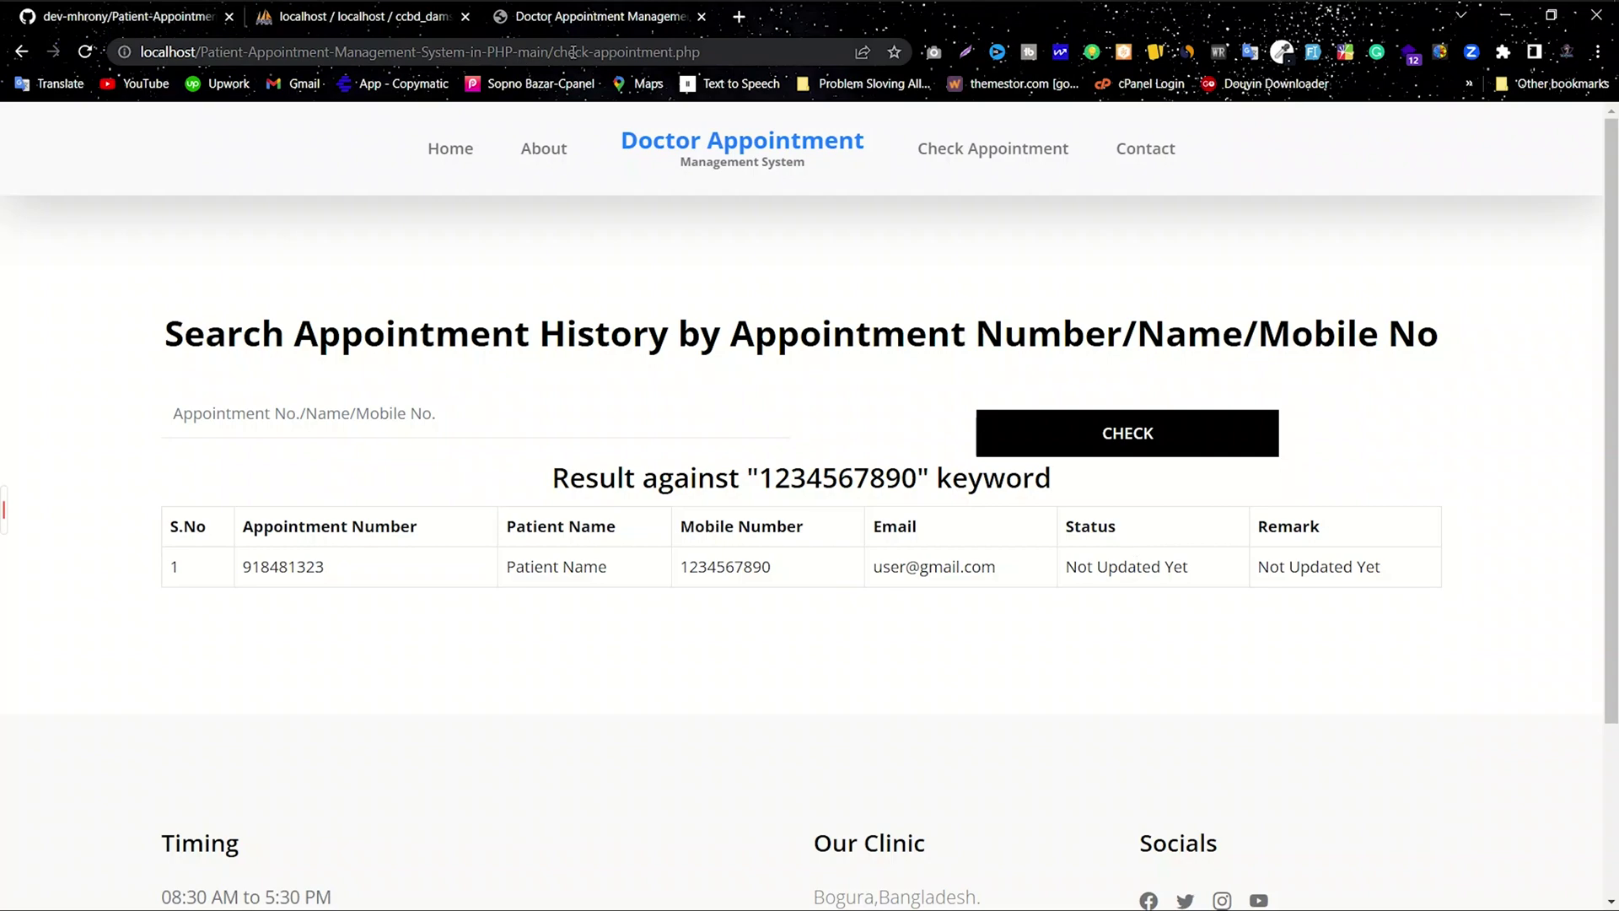
Step: Change the site address from check-appointment.php to /doctor to reach the doctor login
left_click(726, 50)
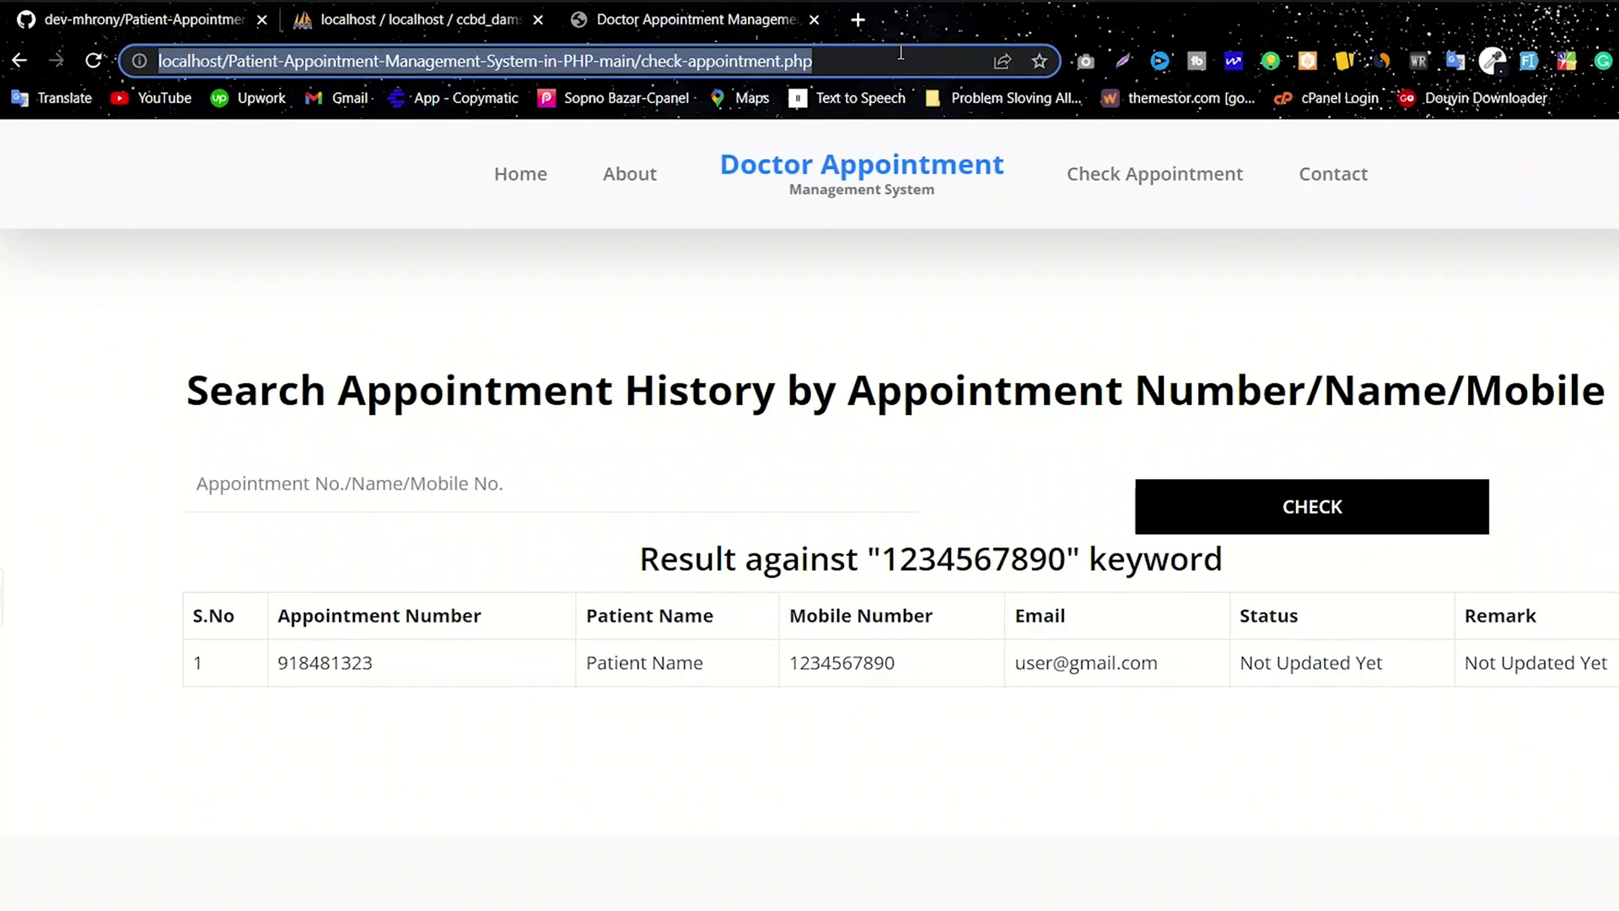
double_click(764, 47)
left_click_drag(1216, 79, 877, 85)
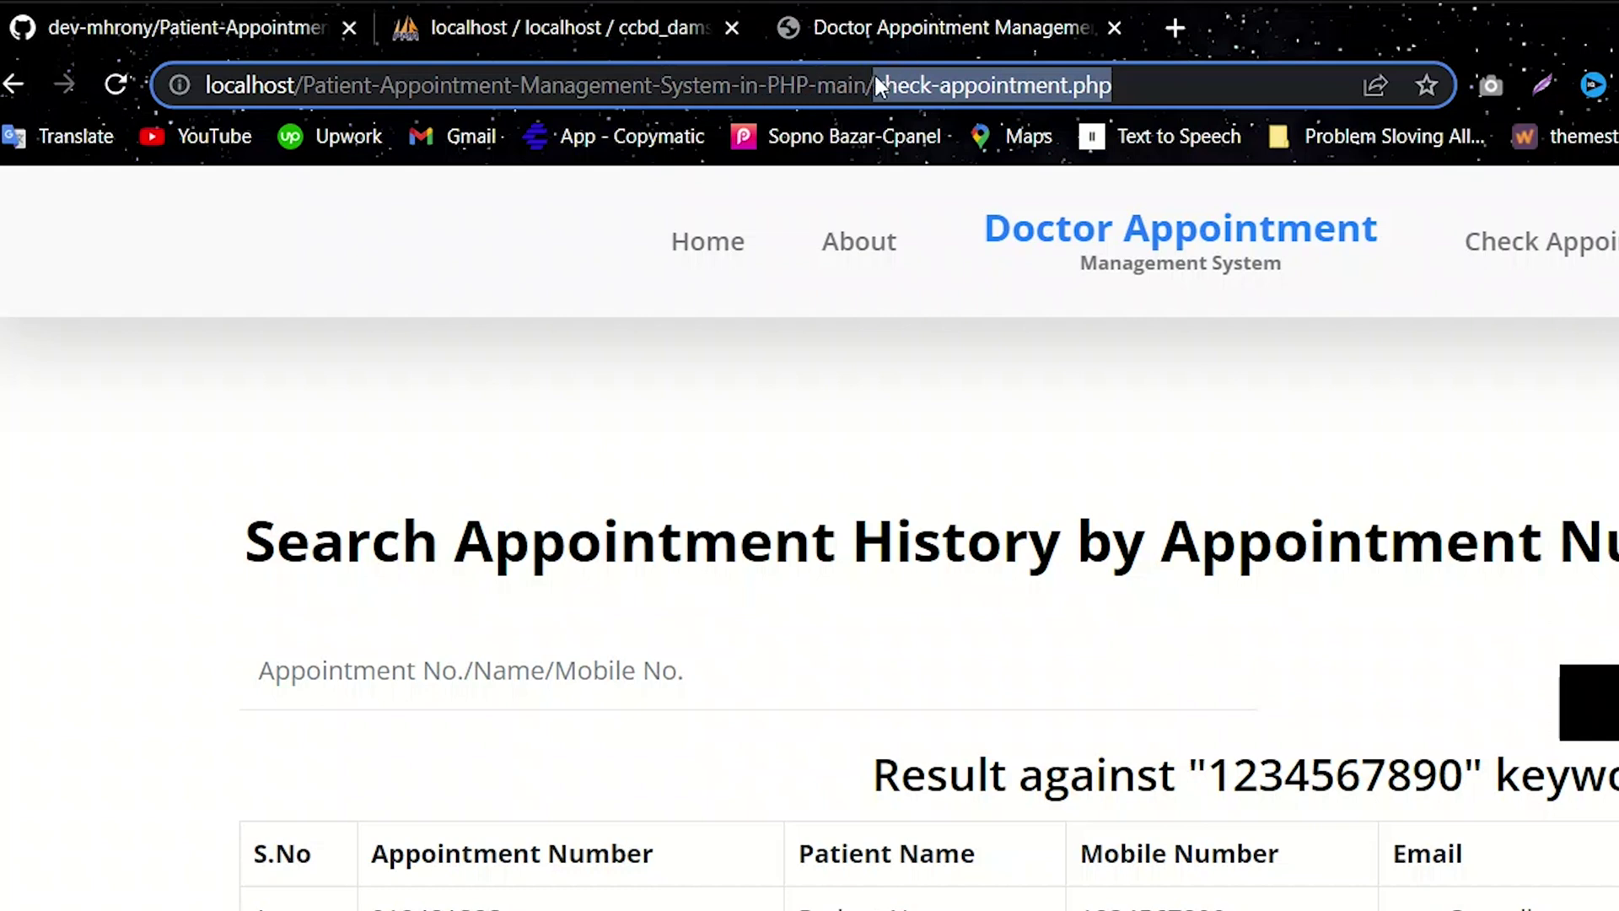
key("BackSpace")
type("doct")
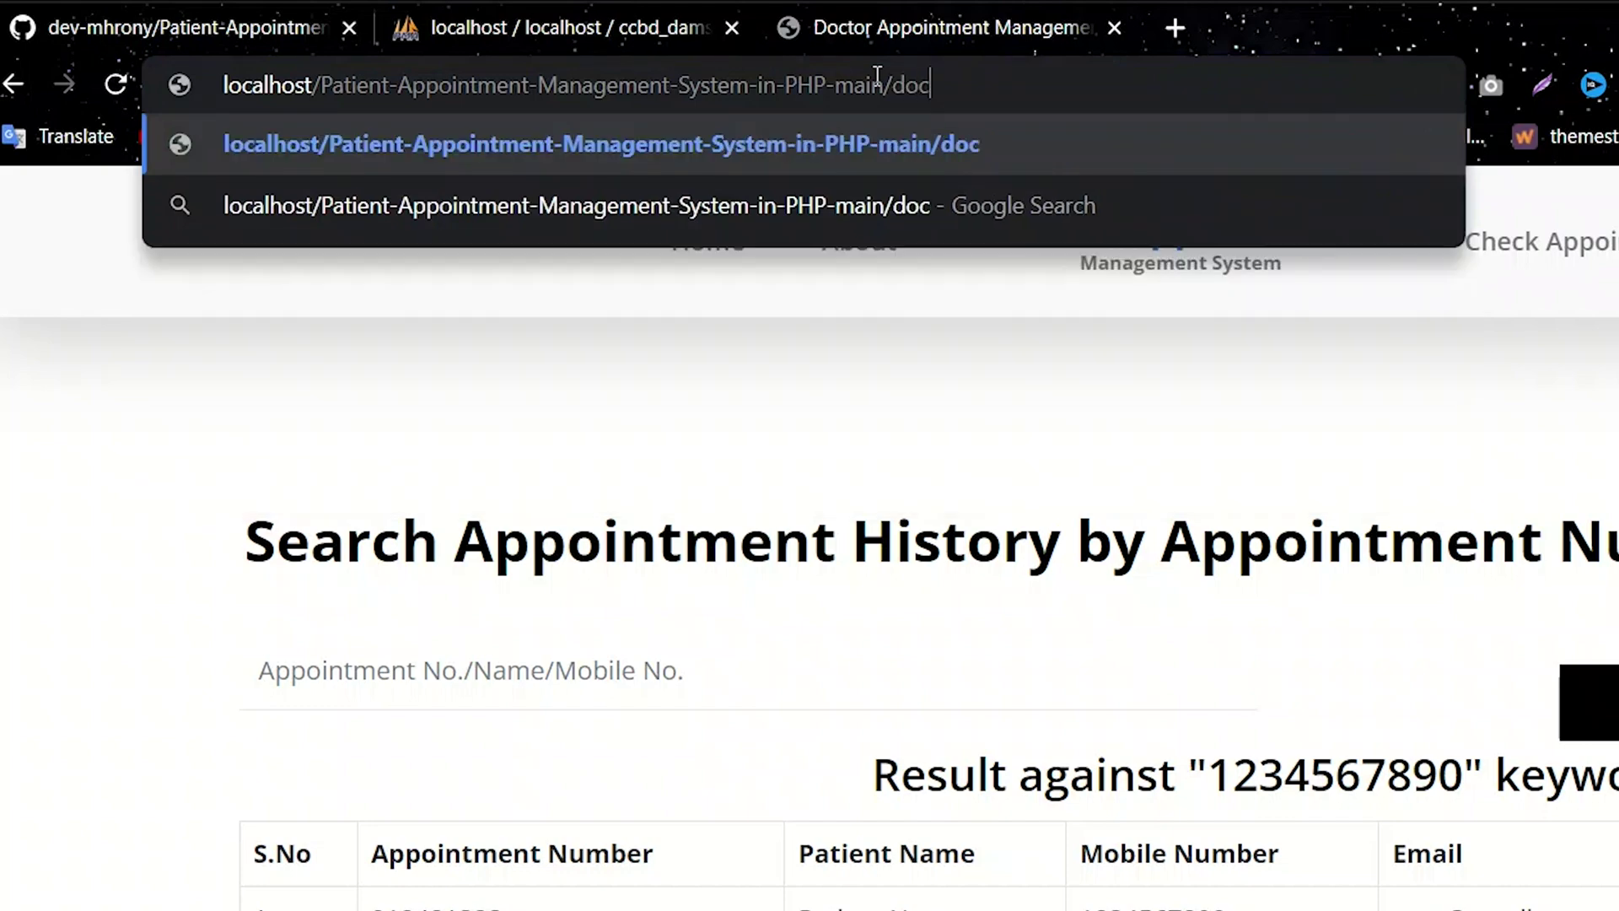
type("or")
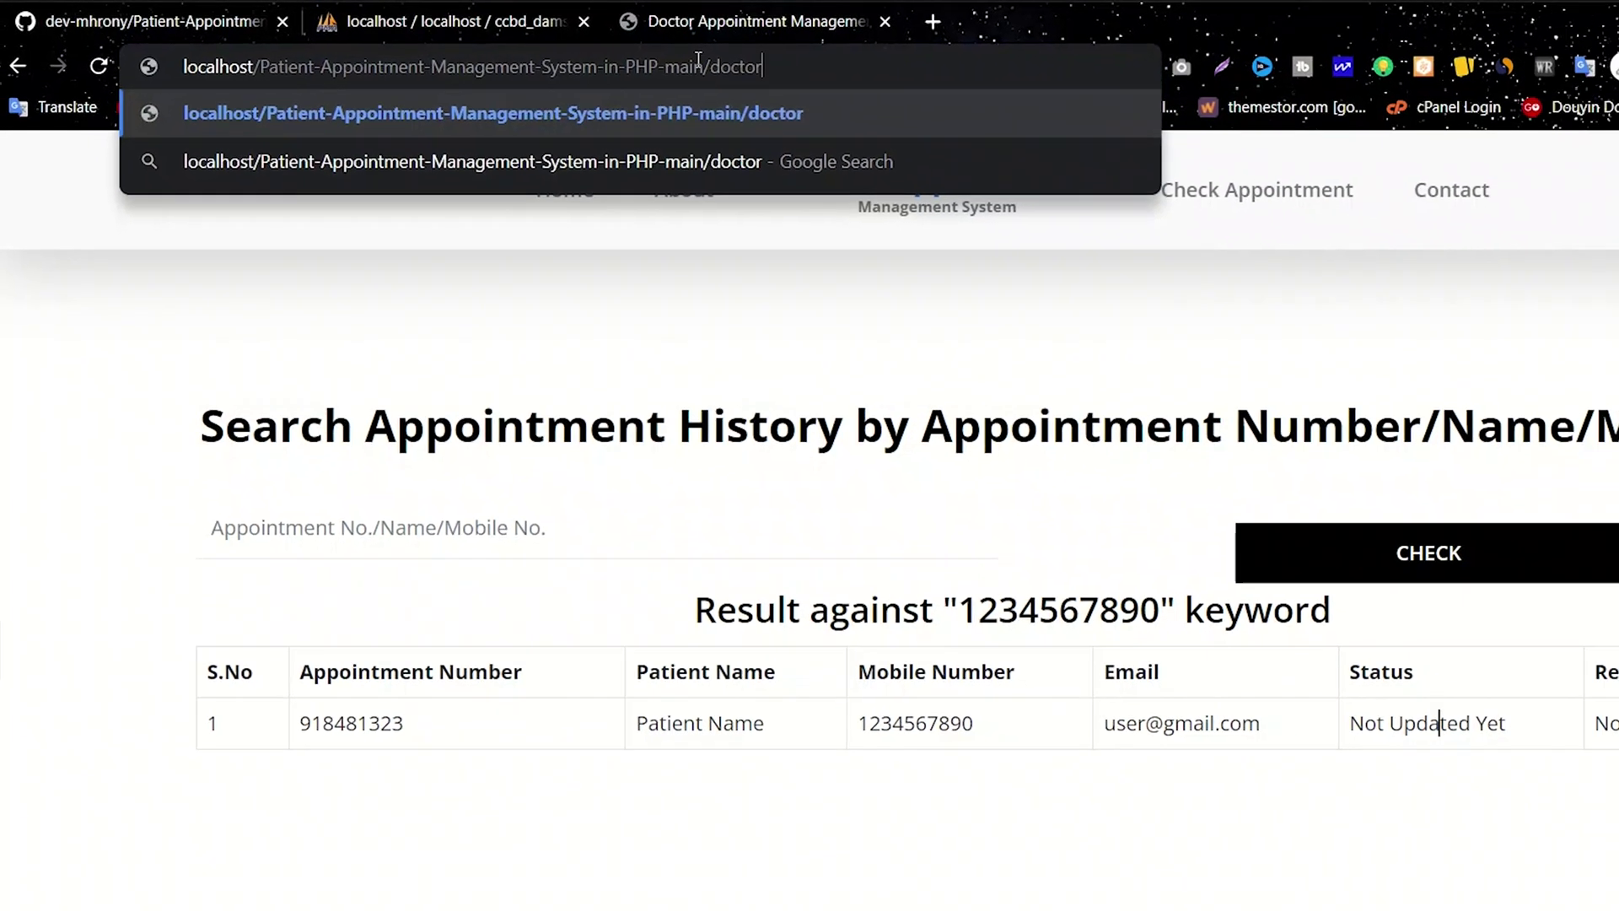
key("Return")
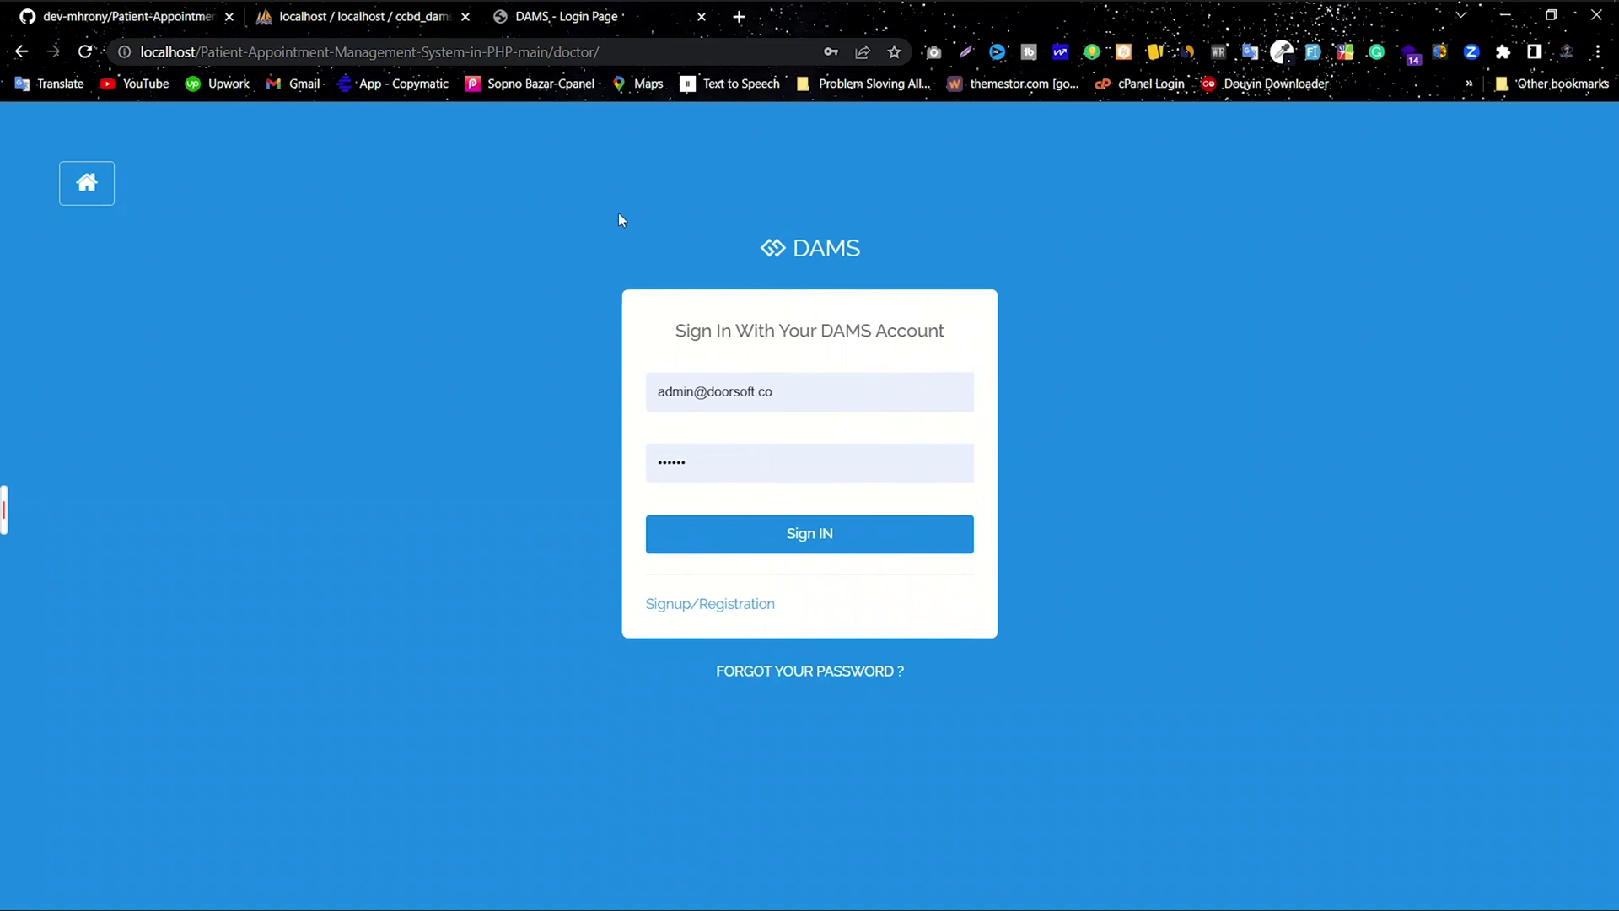
Step: Clear the prefilled saved email and password from the login form
left_click(832, 380)
key("ctrl+a")
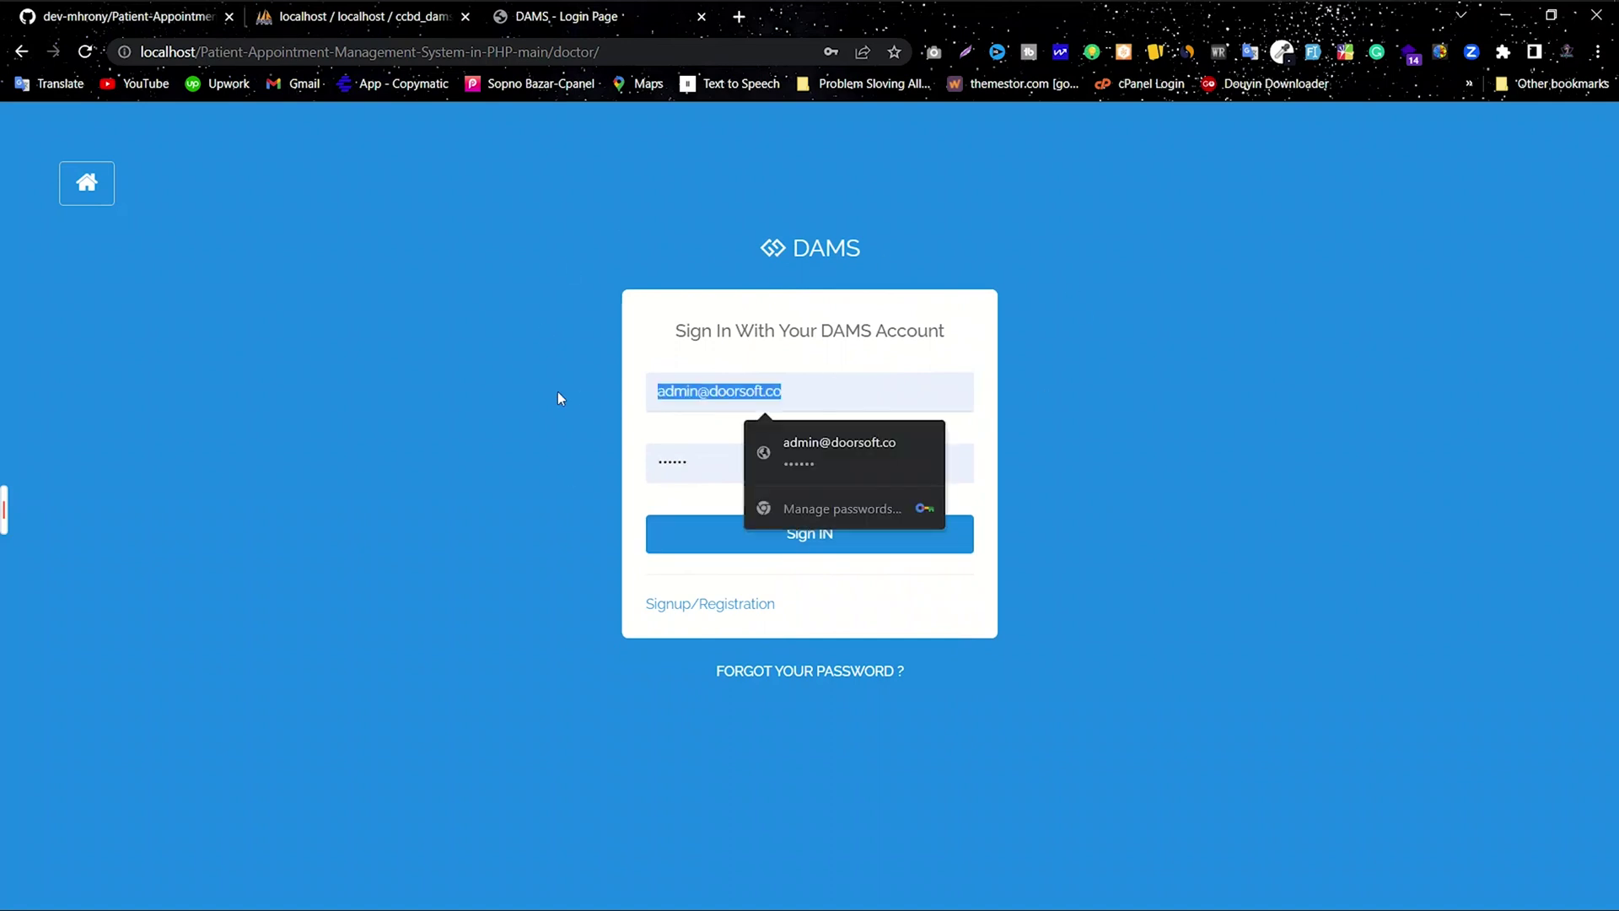
key("BackSpace")
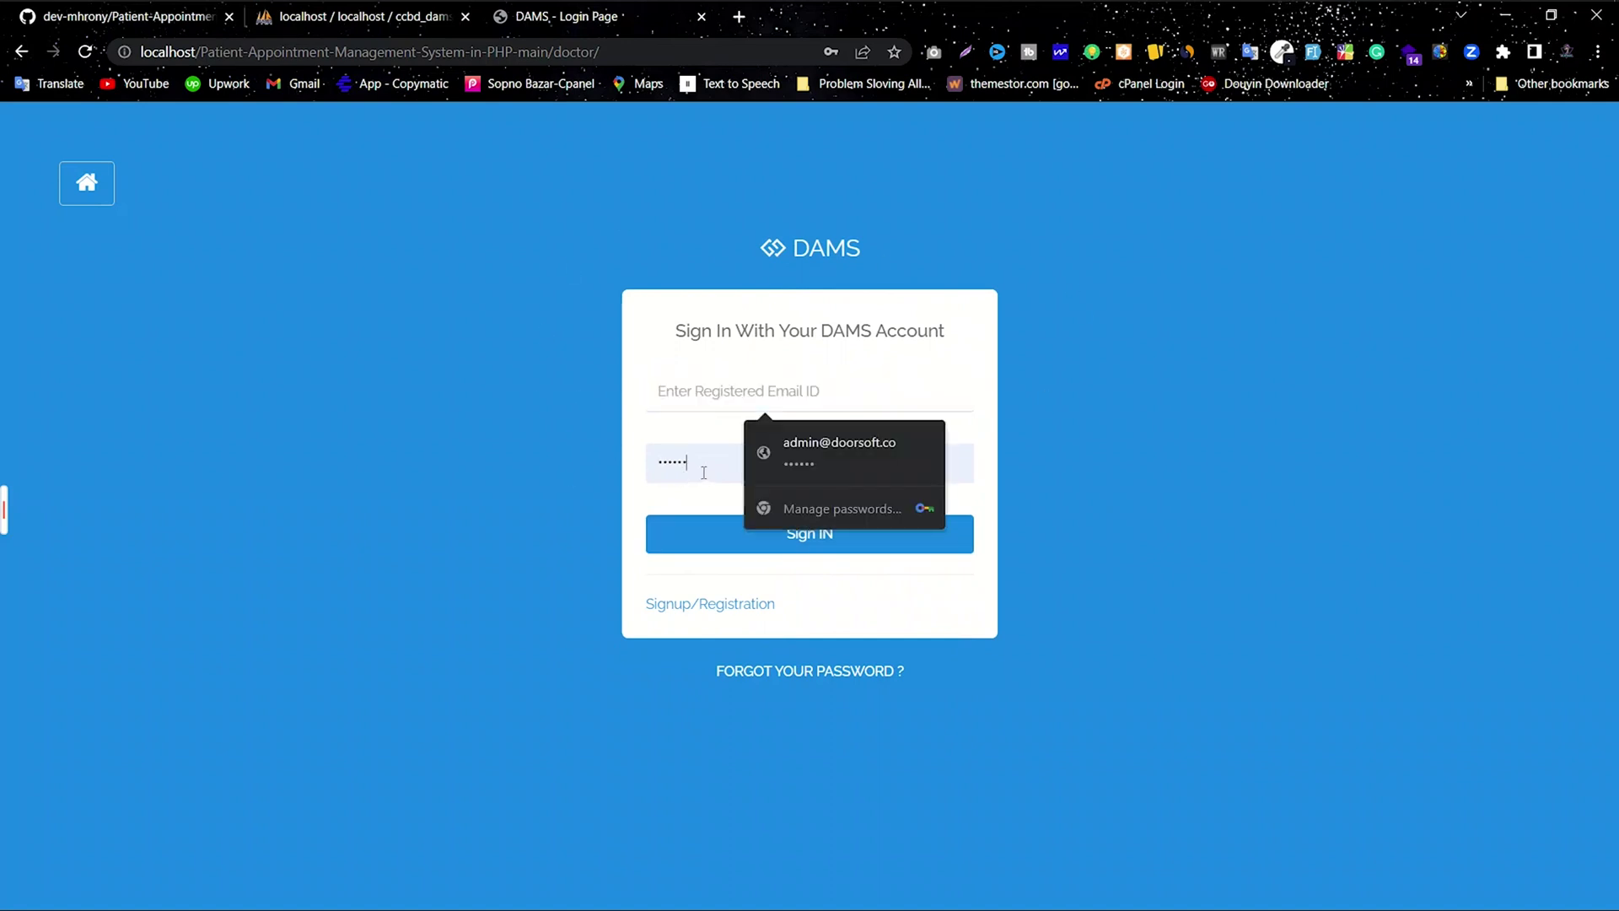
key("Tab")
key("BackSpace")
key("Escape")
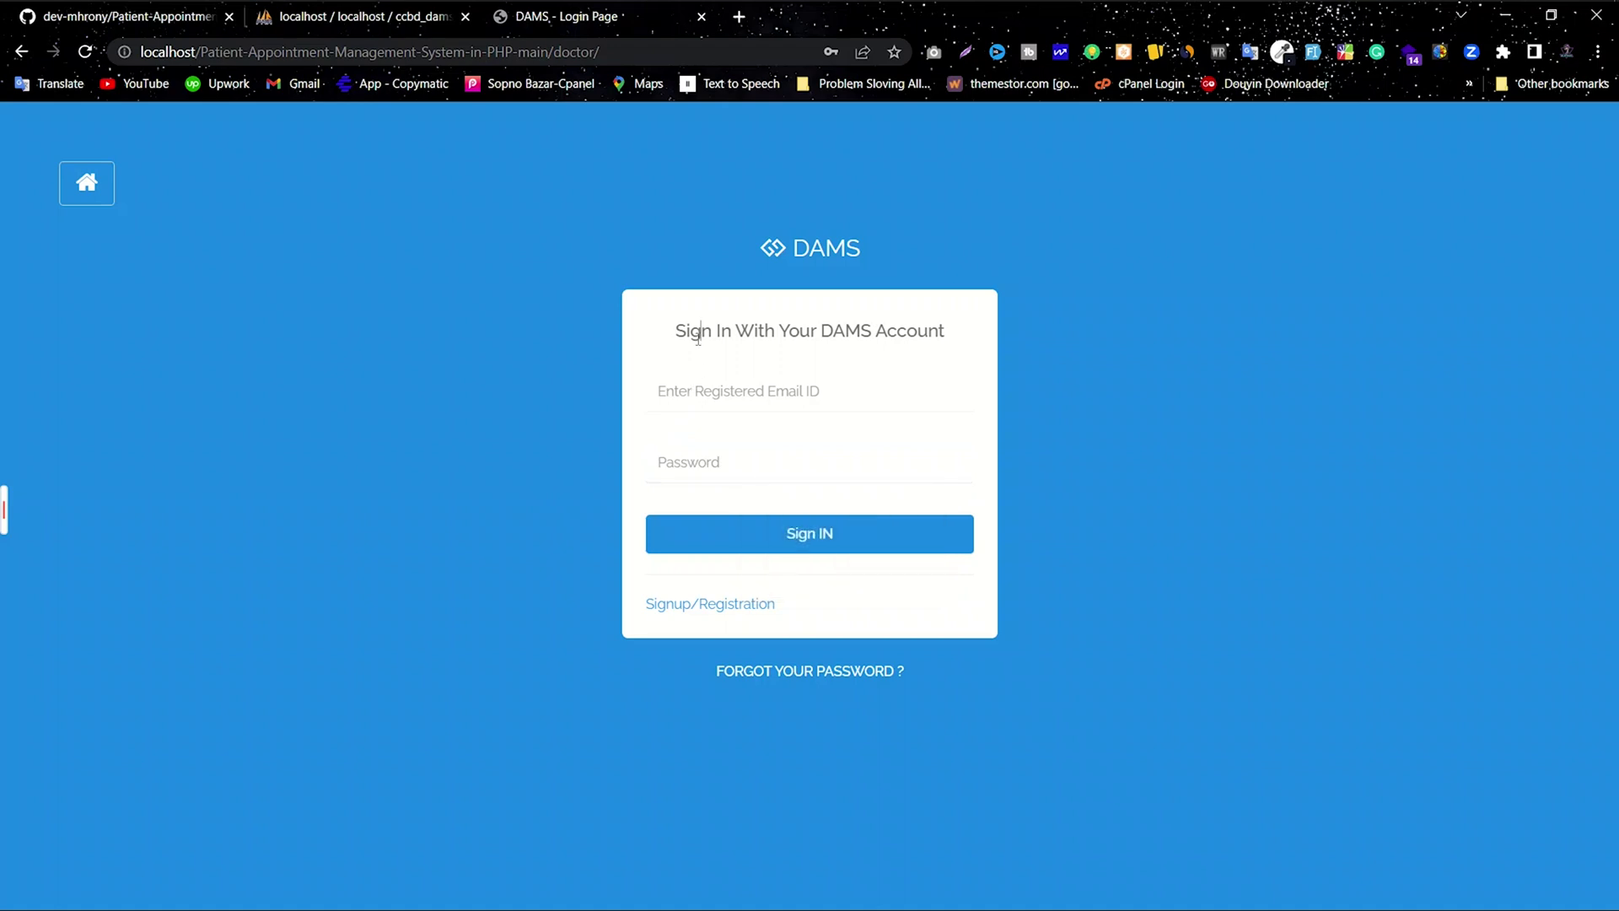
Step: Enter the doctor account's e-mail and password and sign in to the doctor panel
left_click(768, 392)
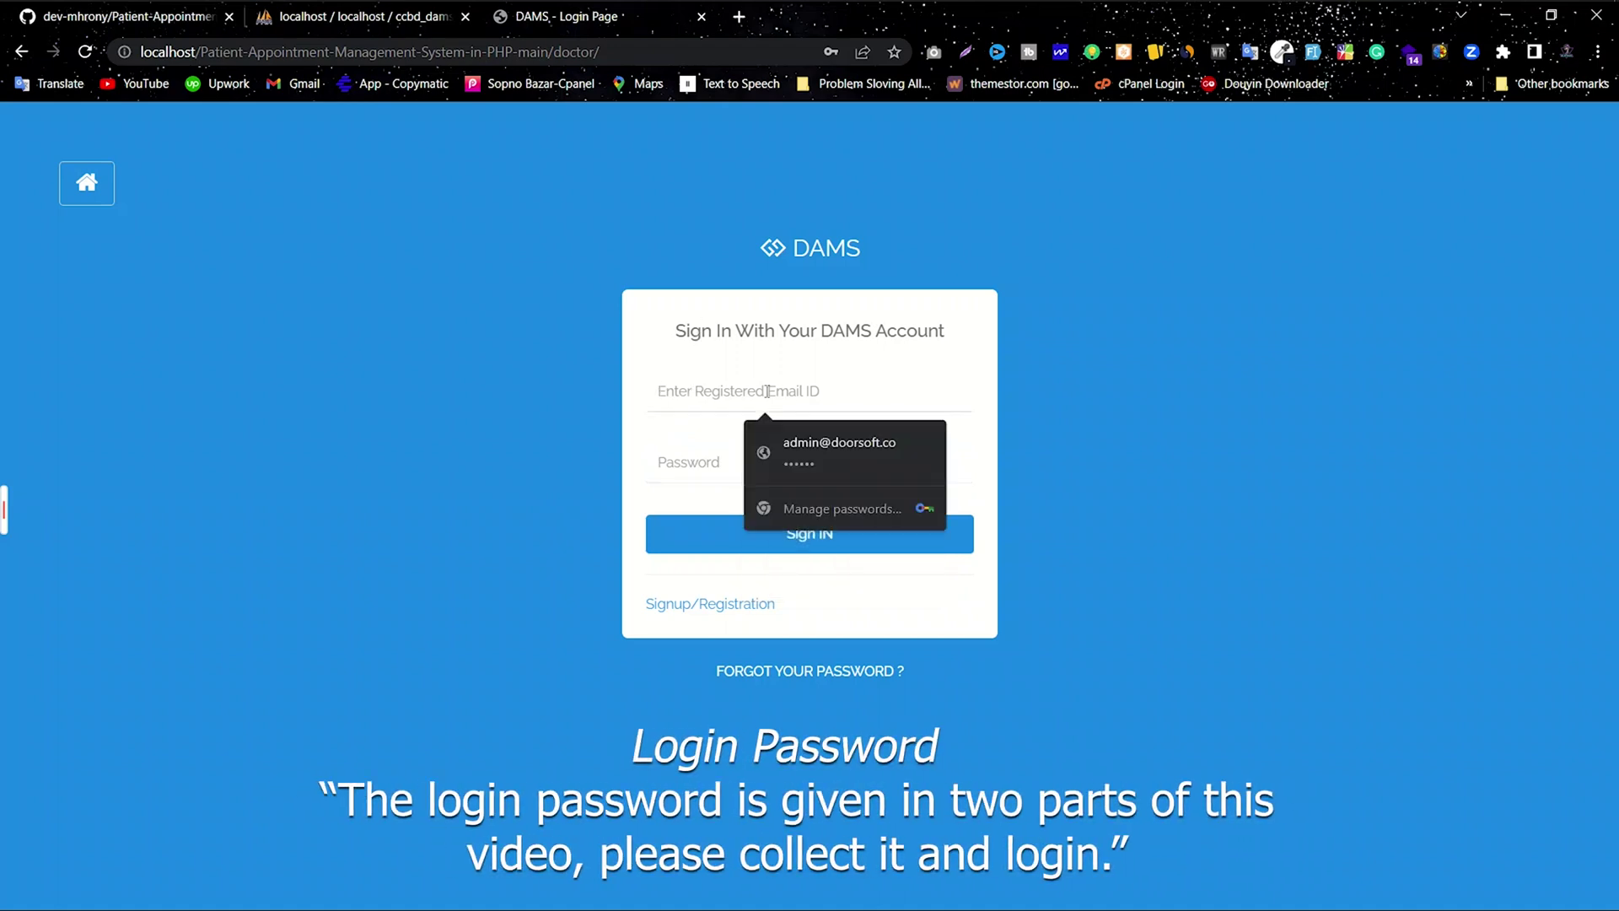
type("doc")
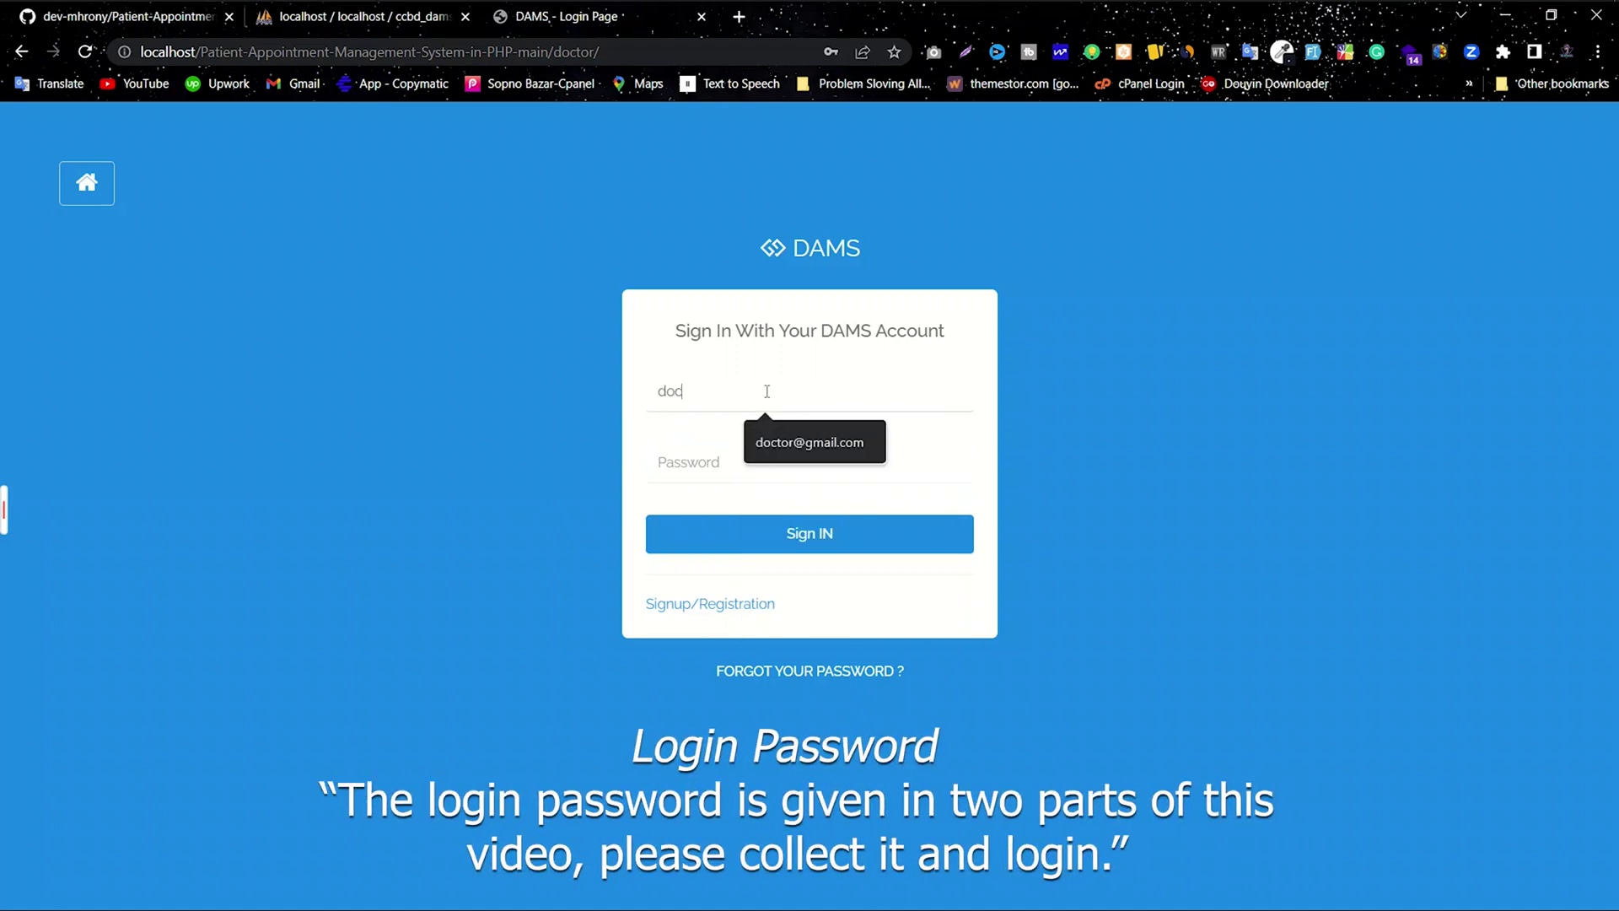
type("tor@gmail.com")
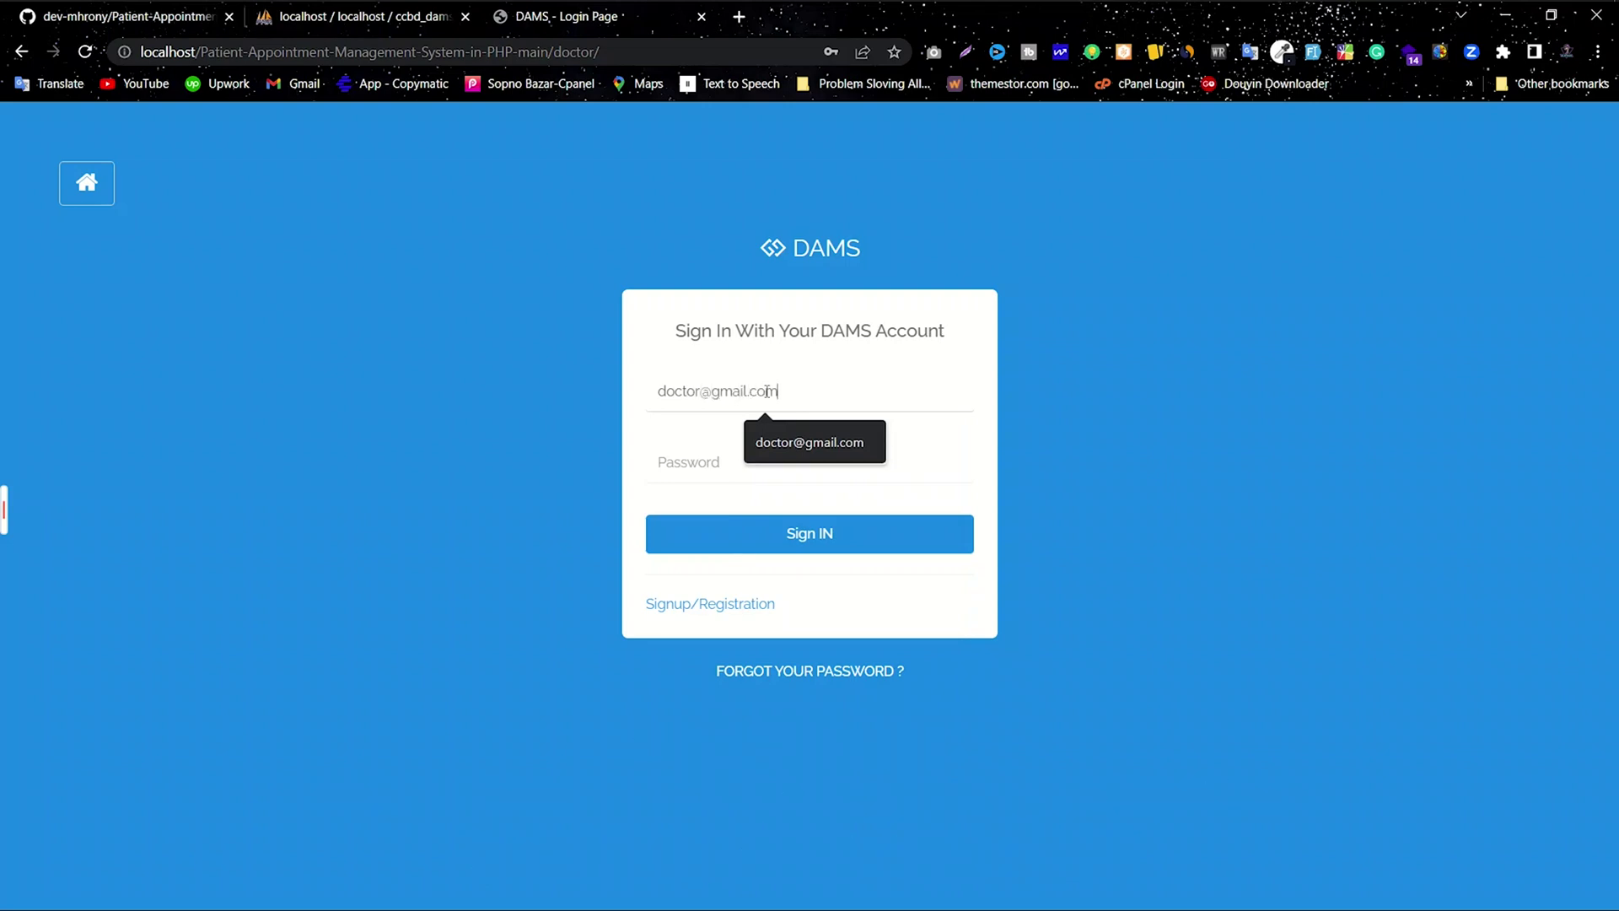
left_click(744, 455)
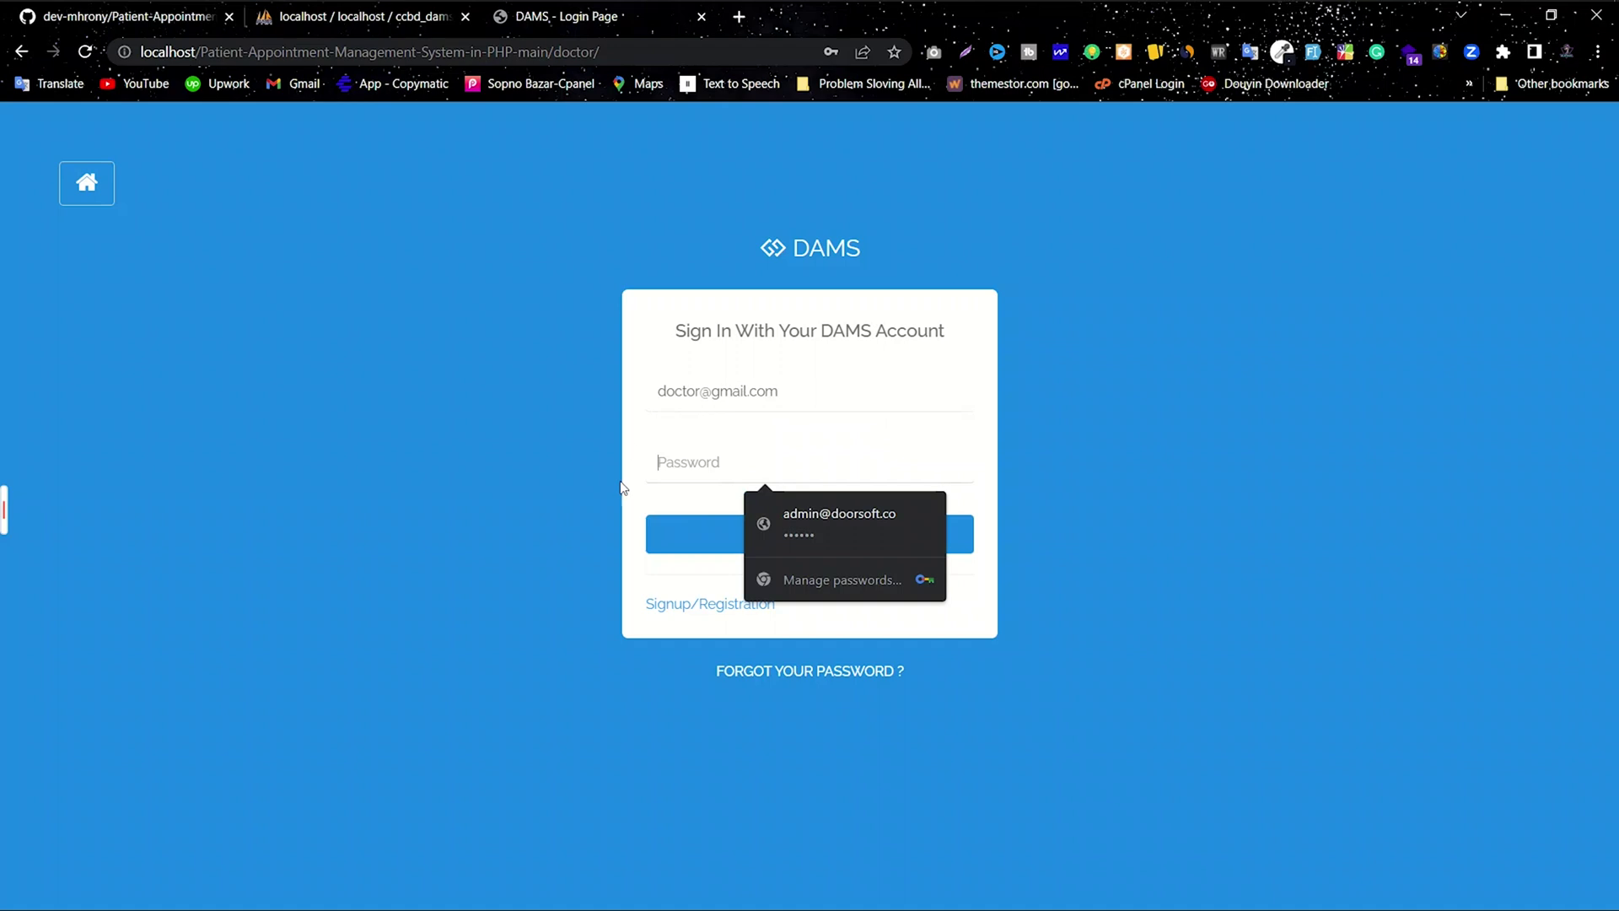
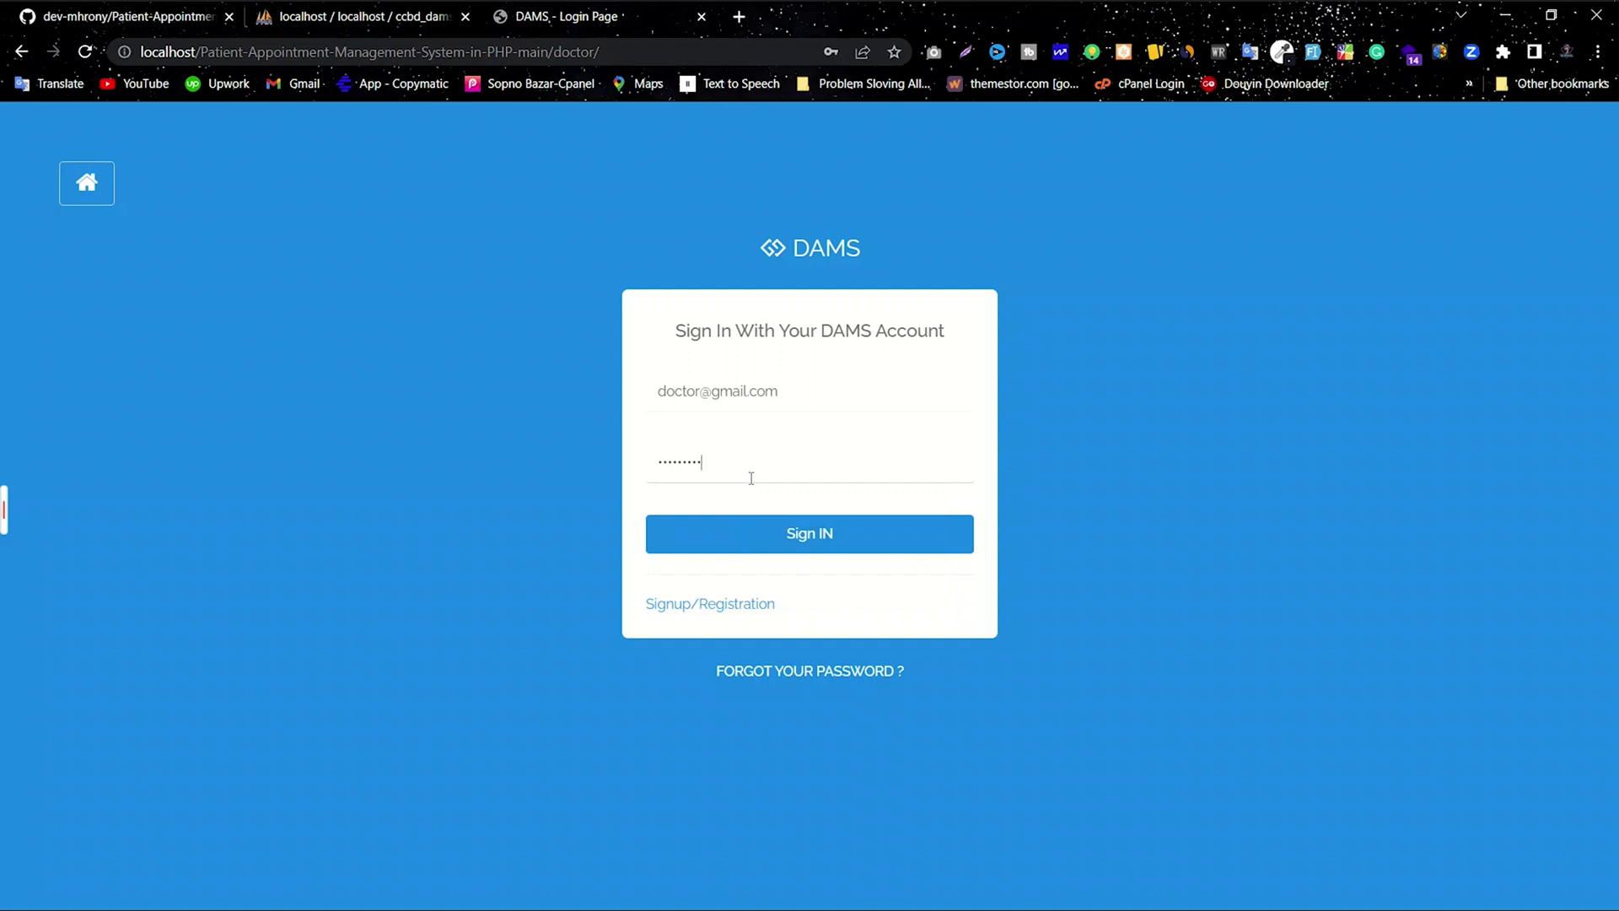
double_click(678, 456)
left_click(757, 463)
left_click_drag(779, 393, 652, 394)
left_click(785, 434)
left_click(791, 540)
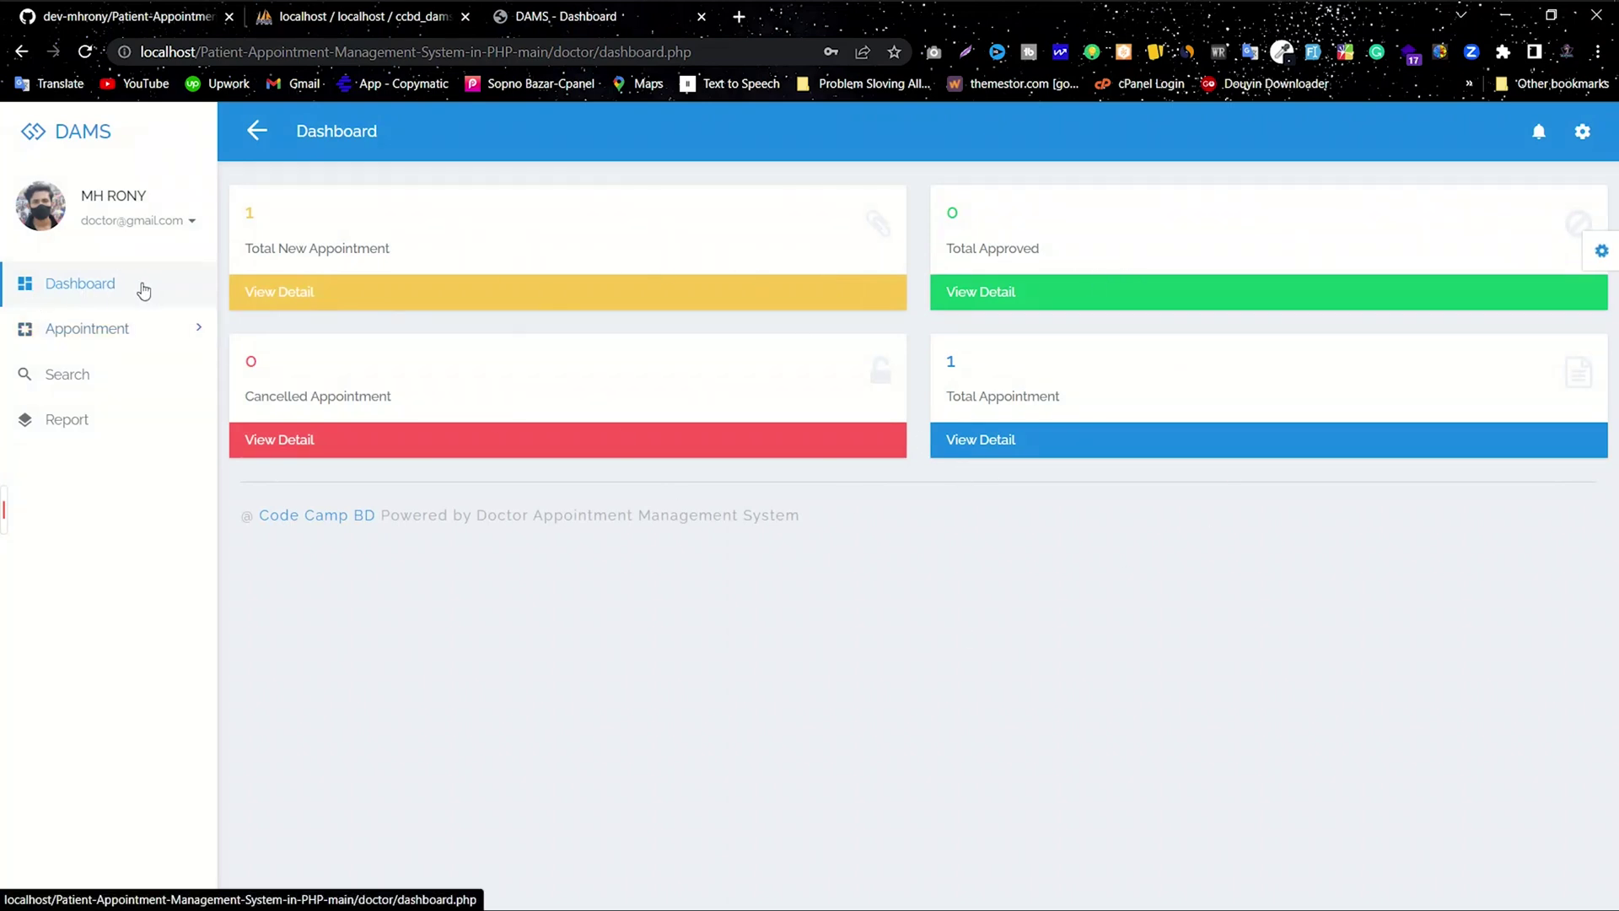
left_click(189, 220)
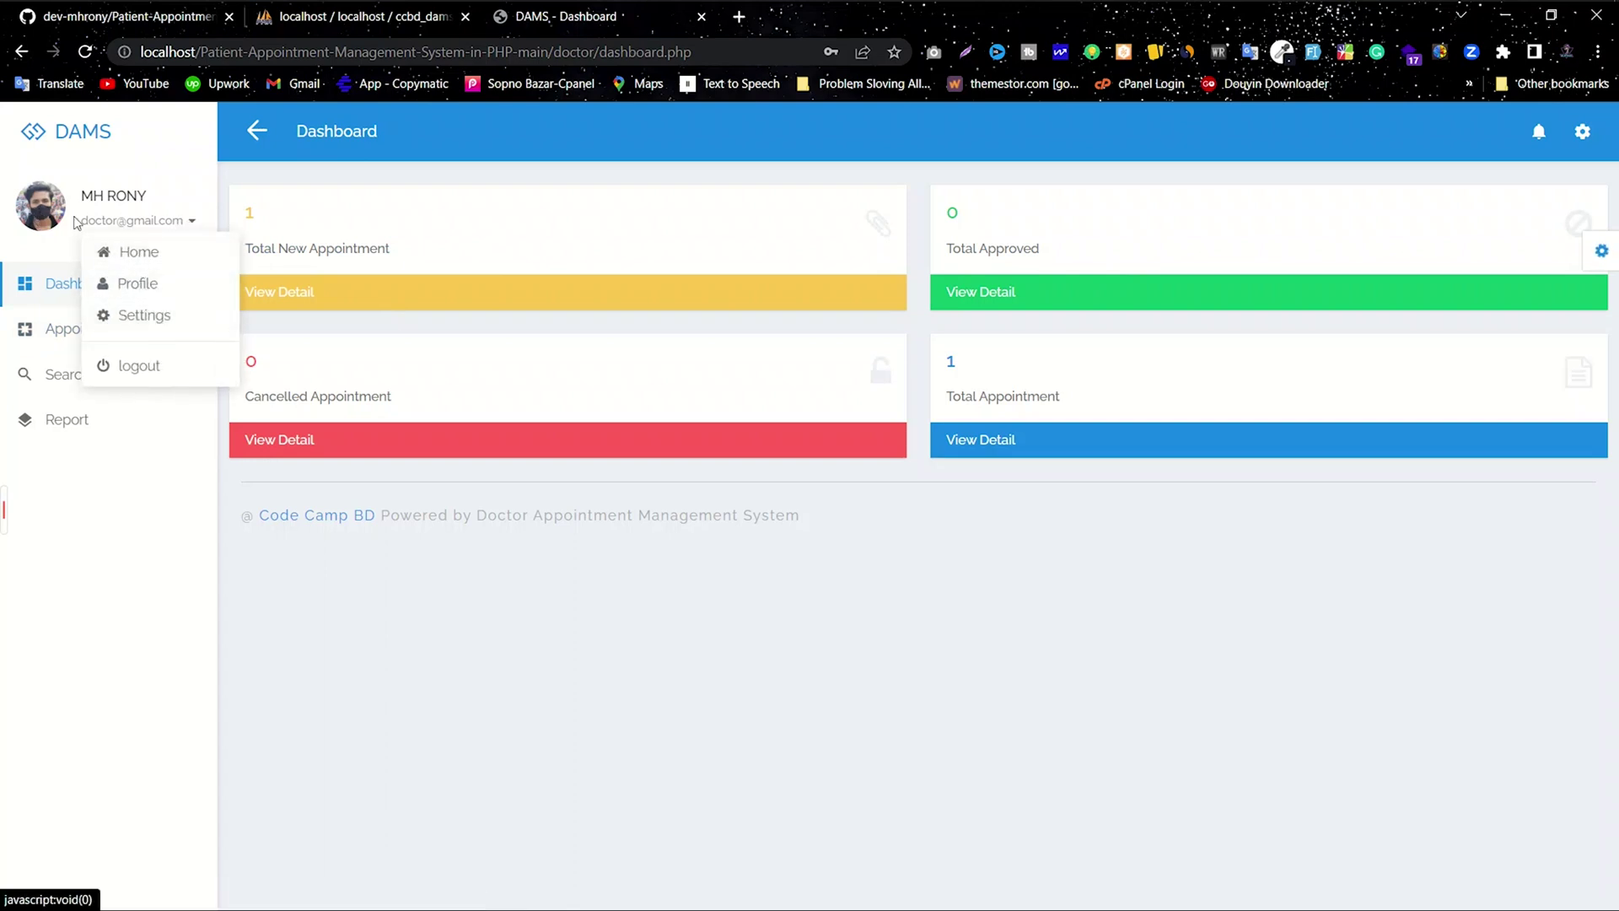
left_click(253, 132)
left_click(121, 132)
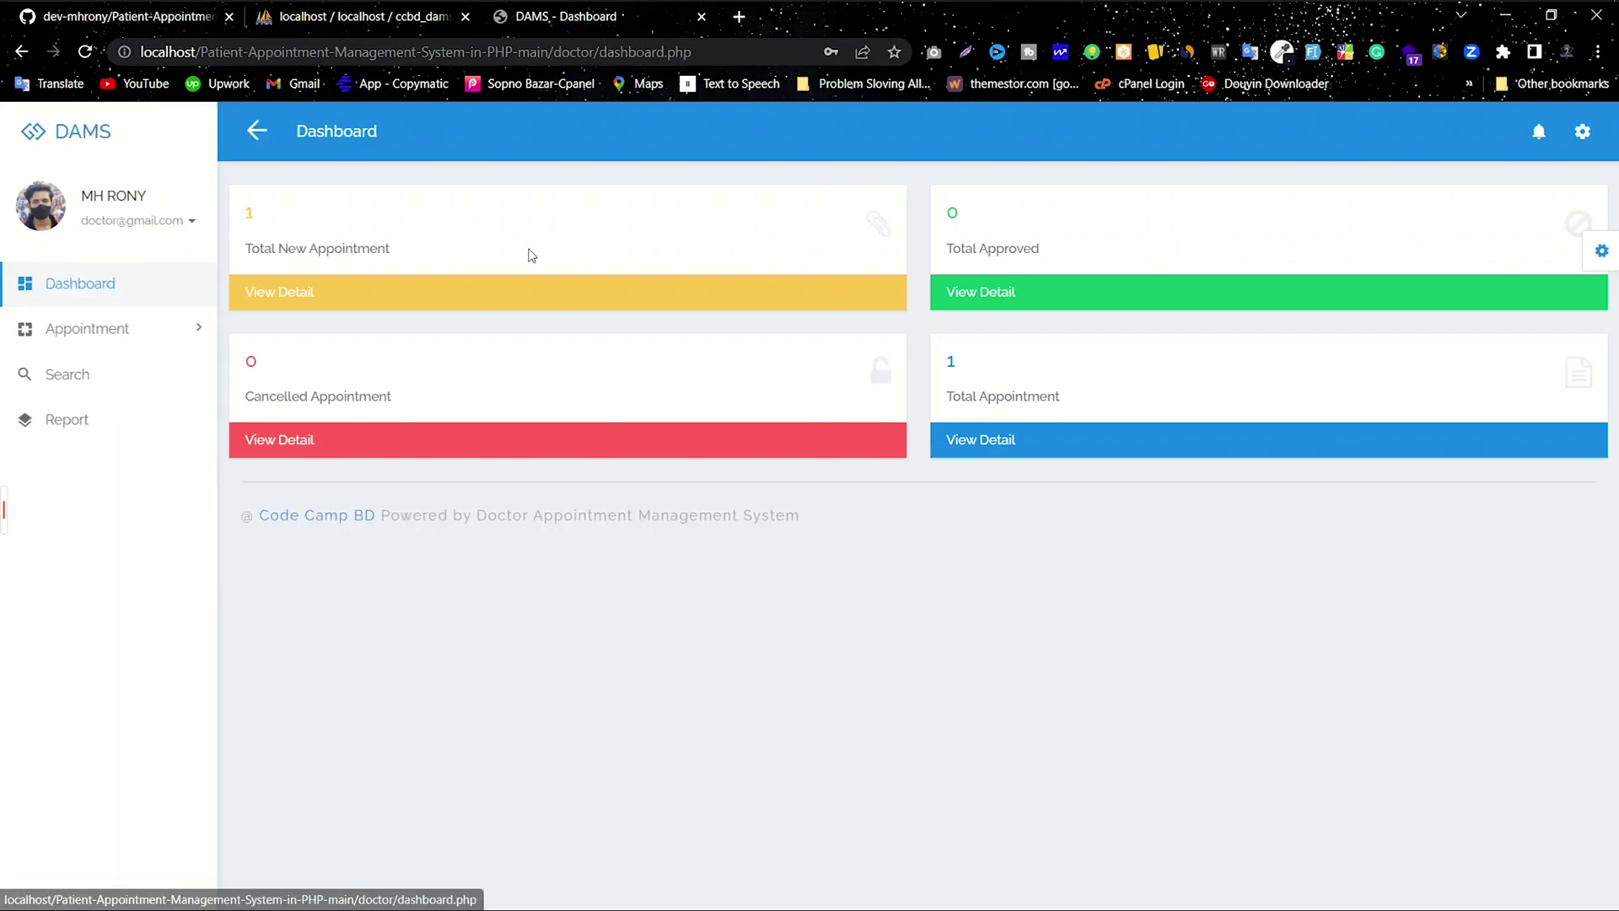
left_click(1538, 133)
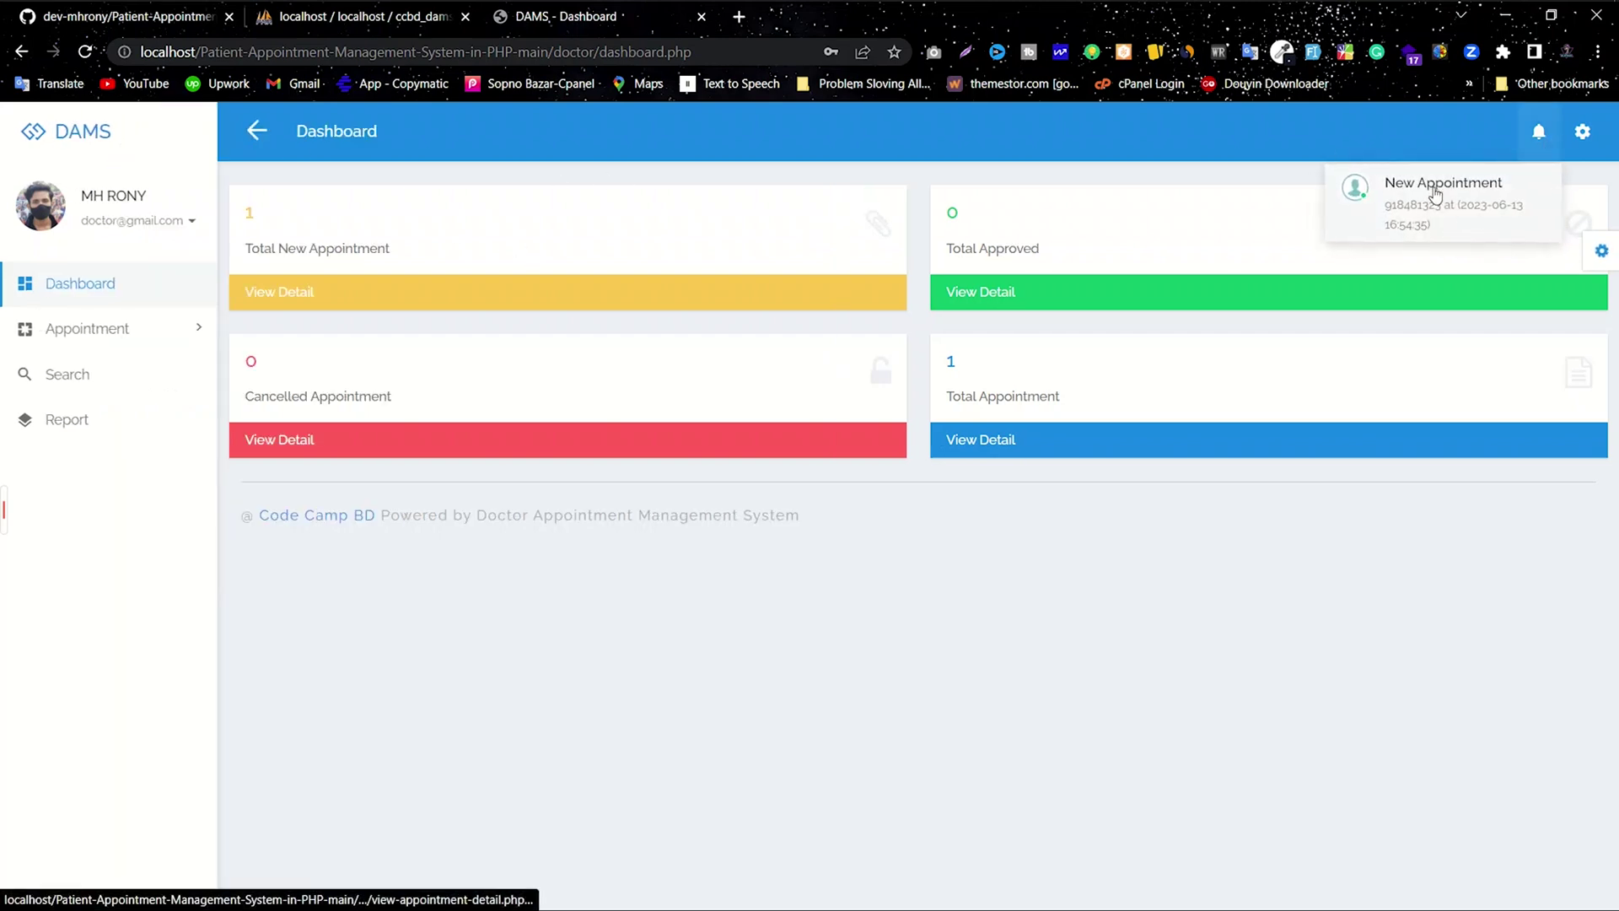
left_click(1583, 132)
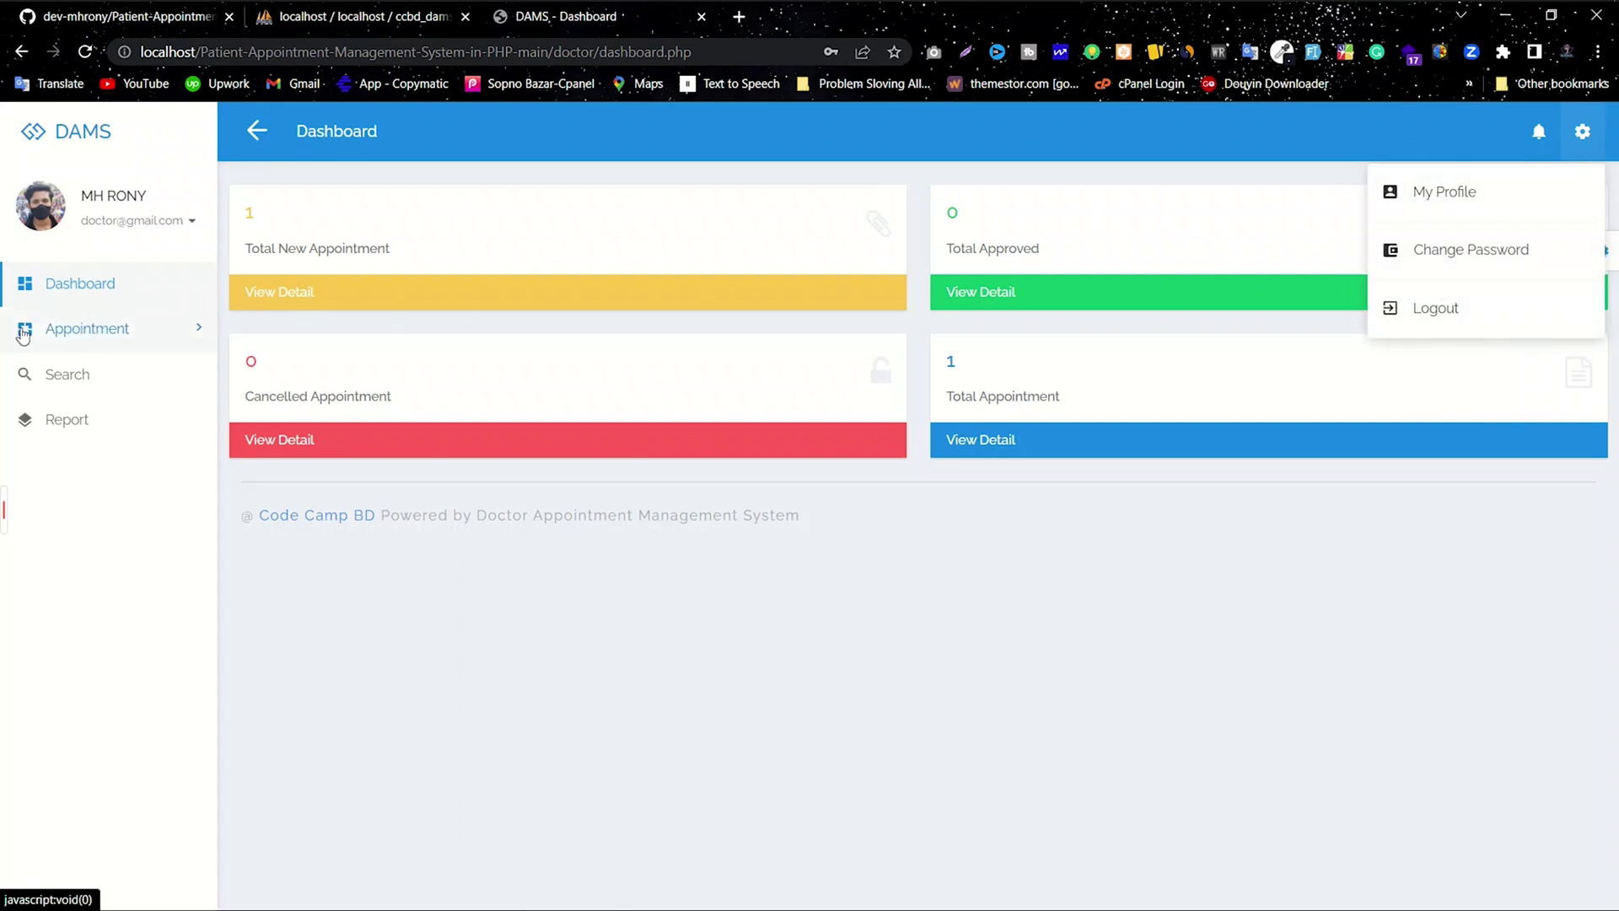
left_click(106, 288)
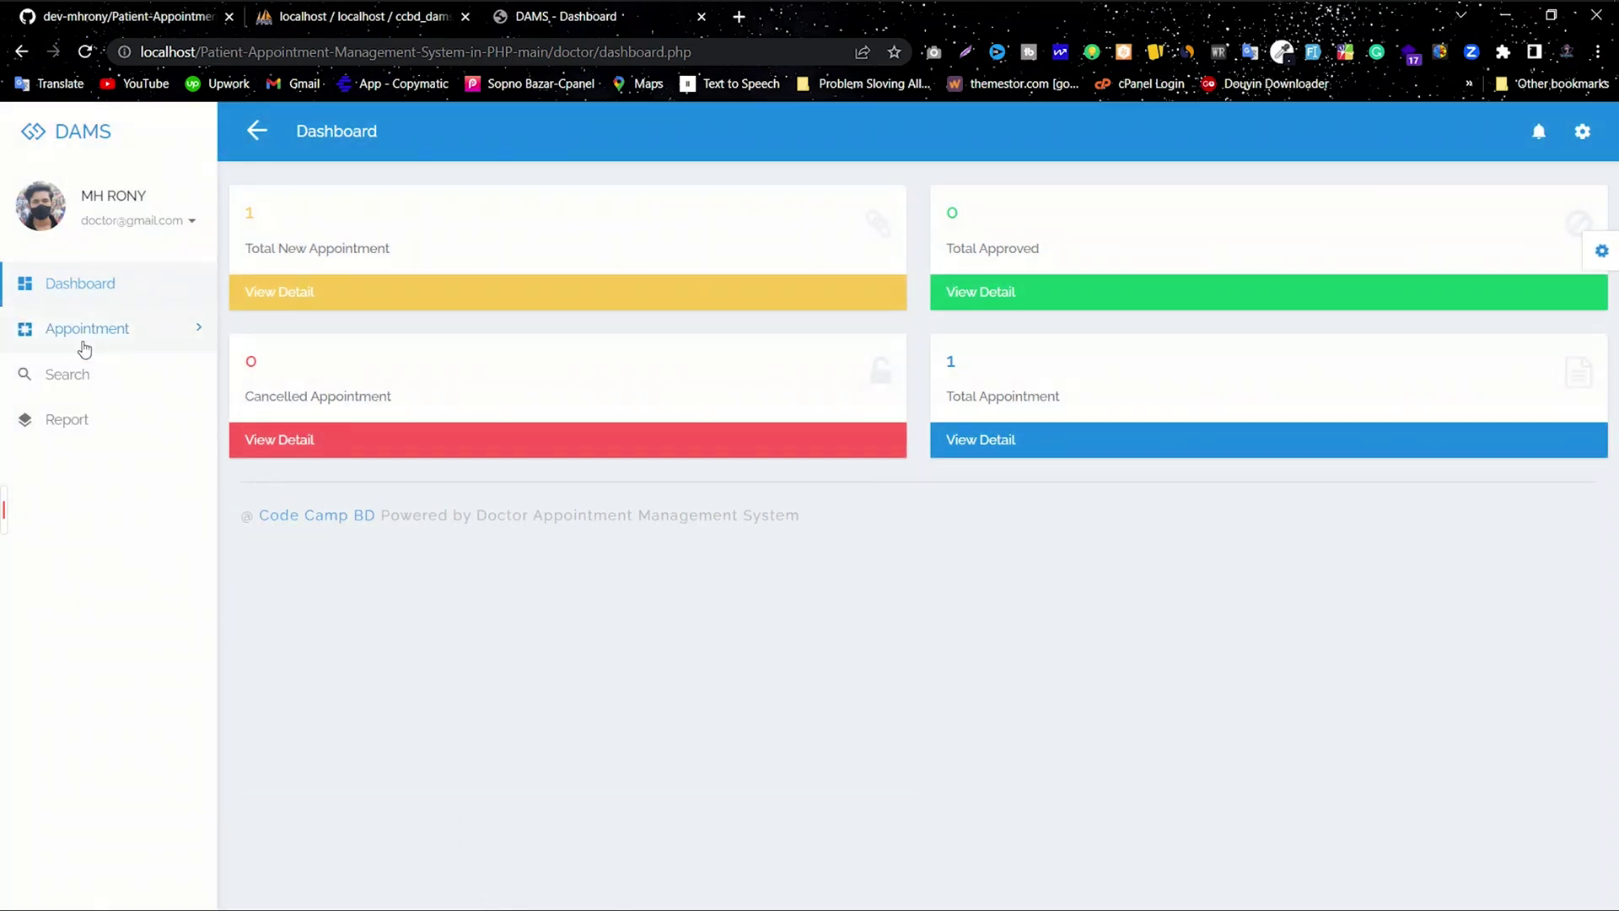
left_click(106, 342)
left_click(91, 378)
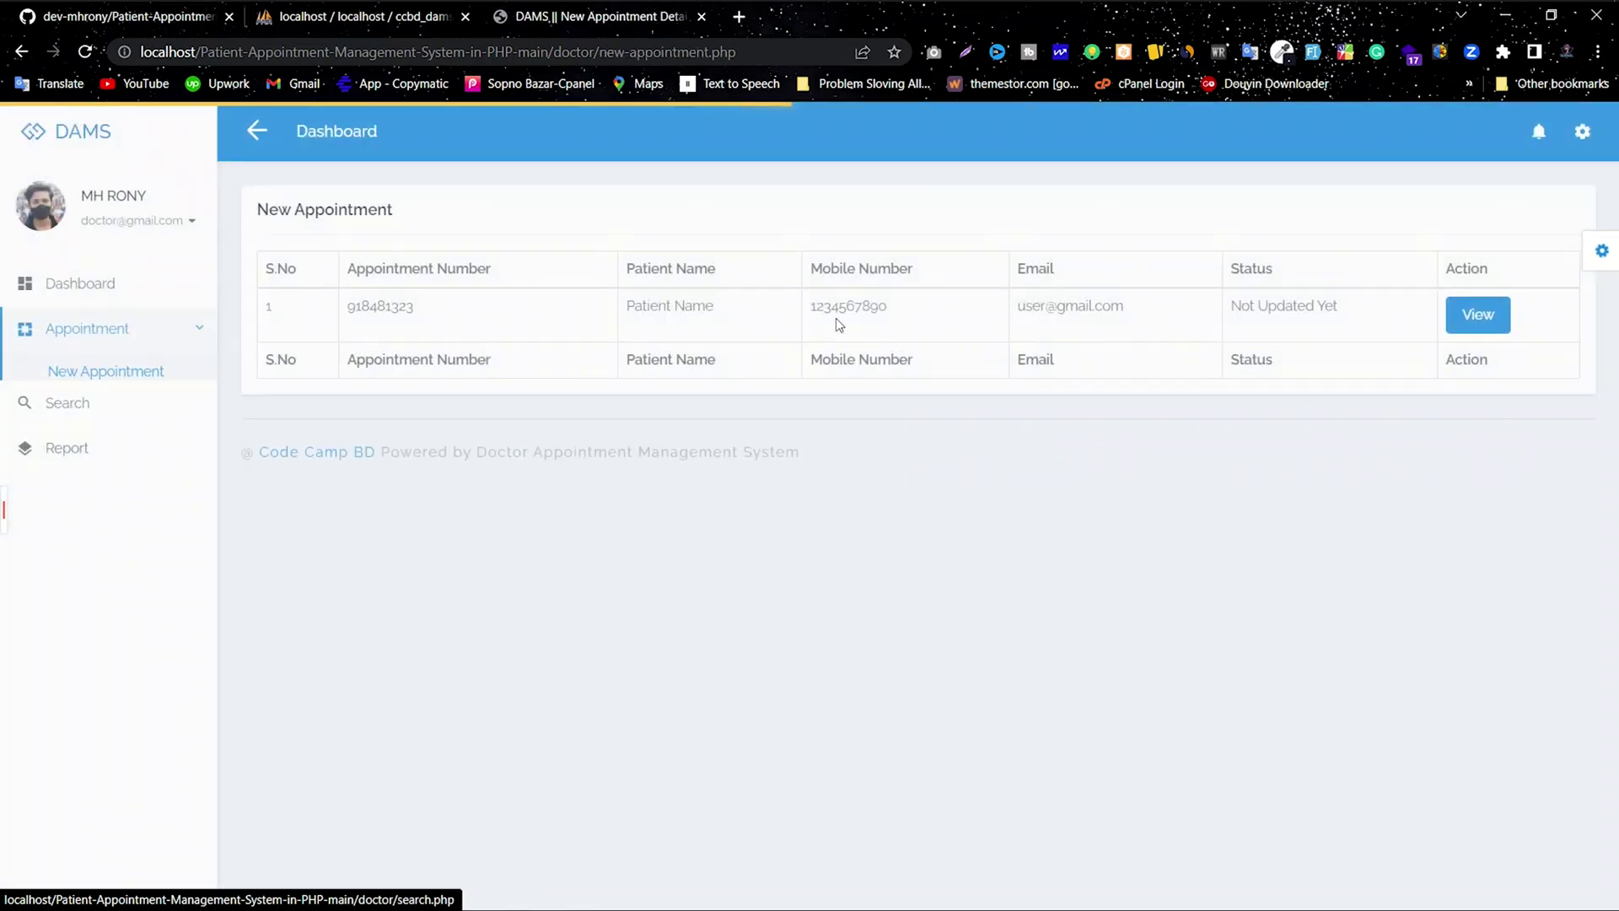
left_click(102, 419)
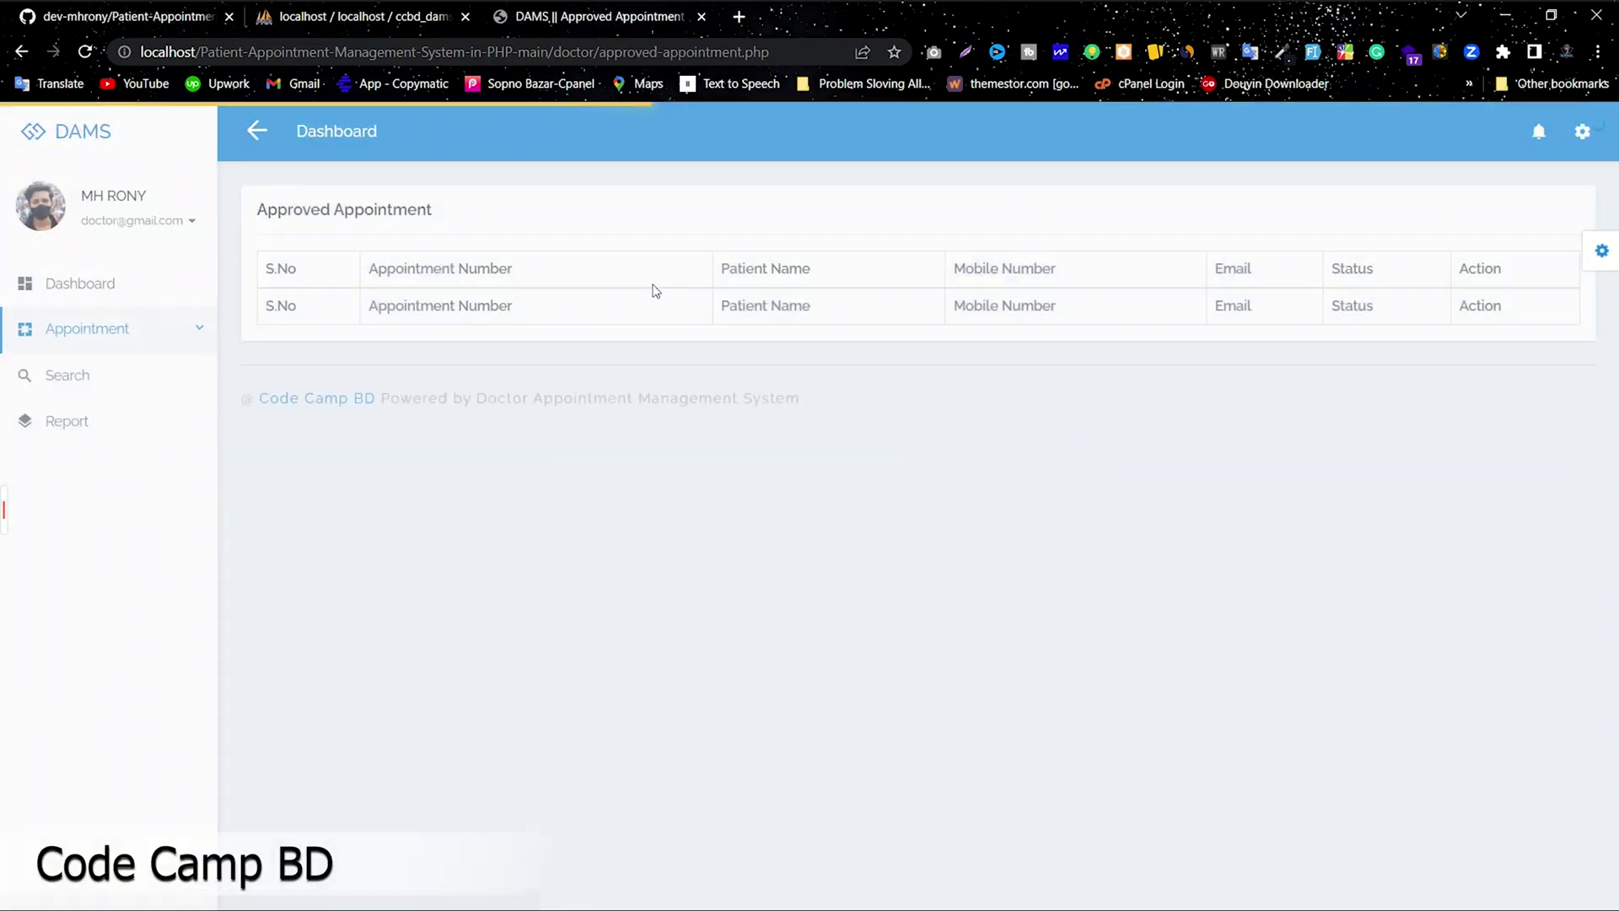
left_click(81, 453)
left_click(105, 486)
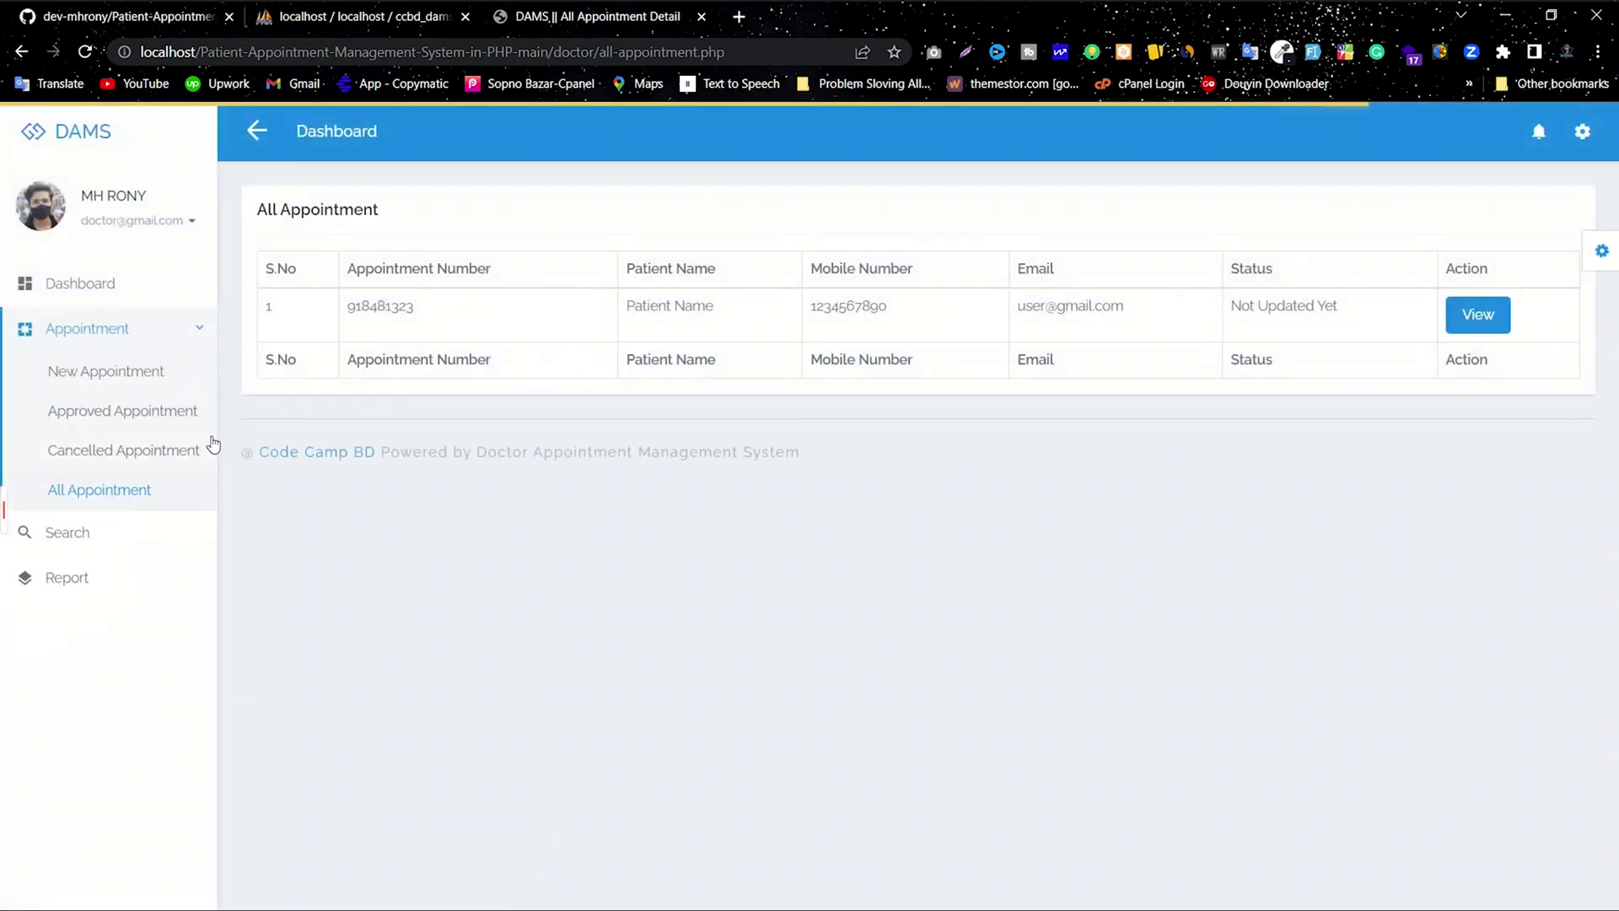
left_click(95, 329)
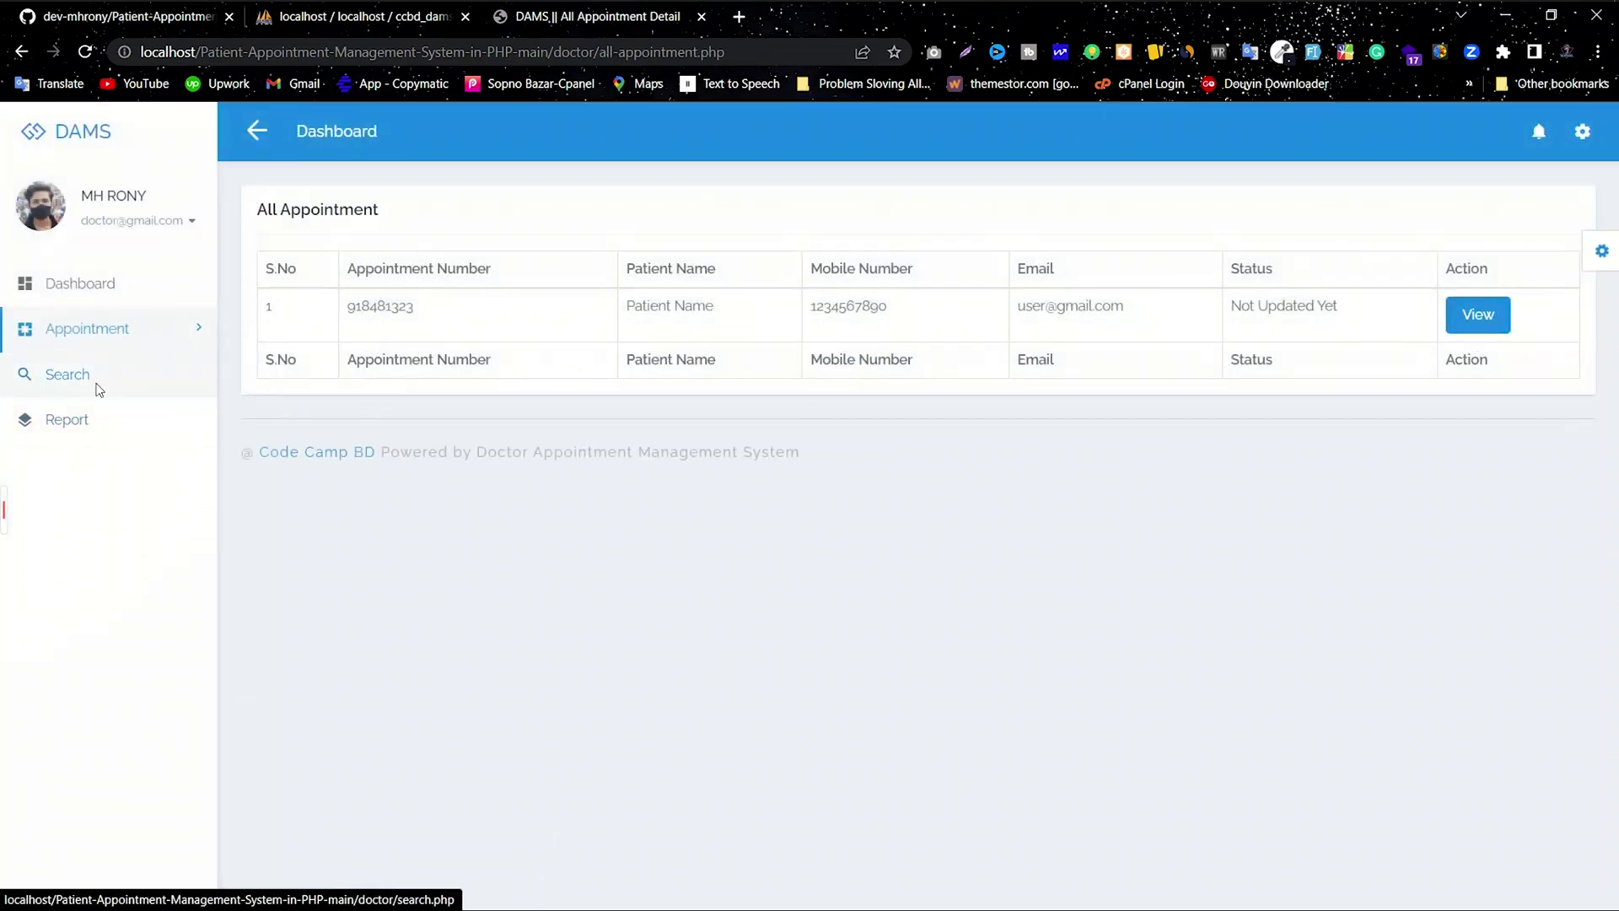
left_click(98, 389)
left_click(437, 243)
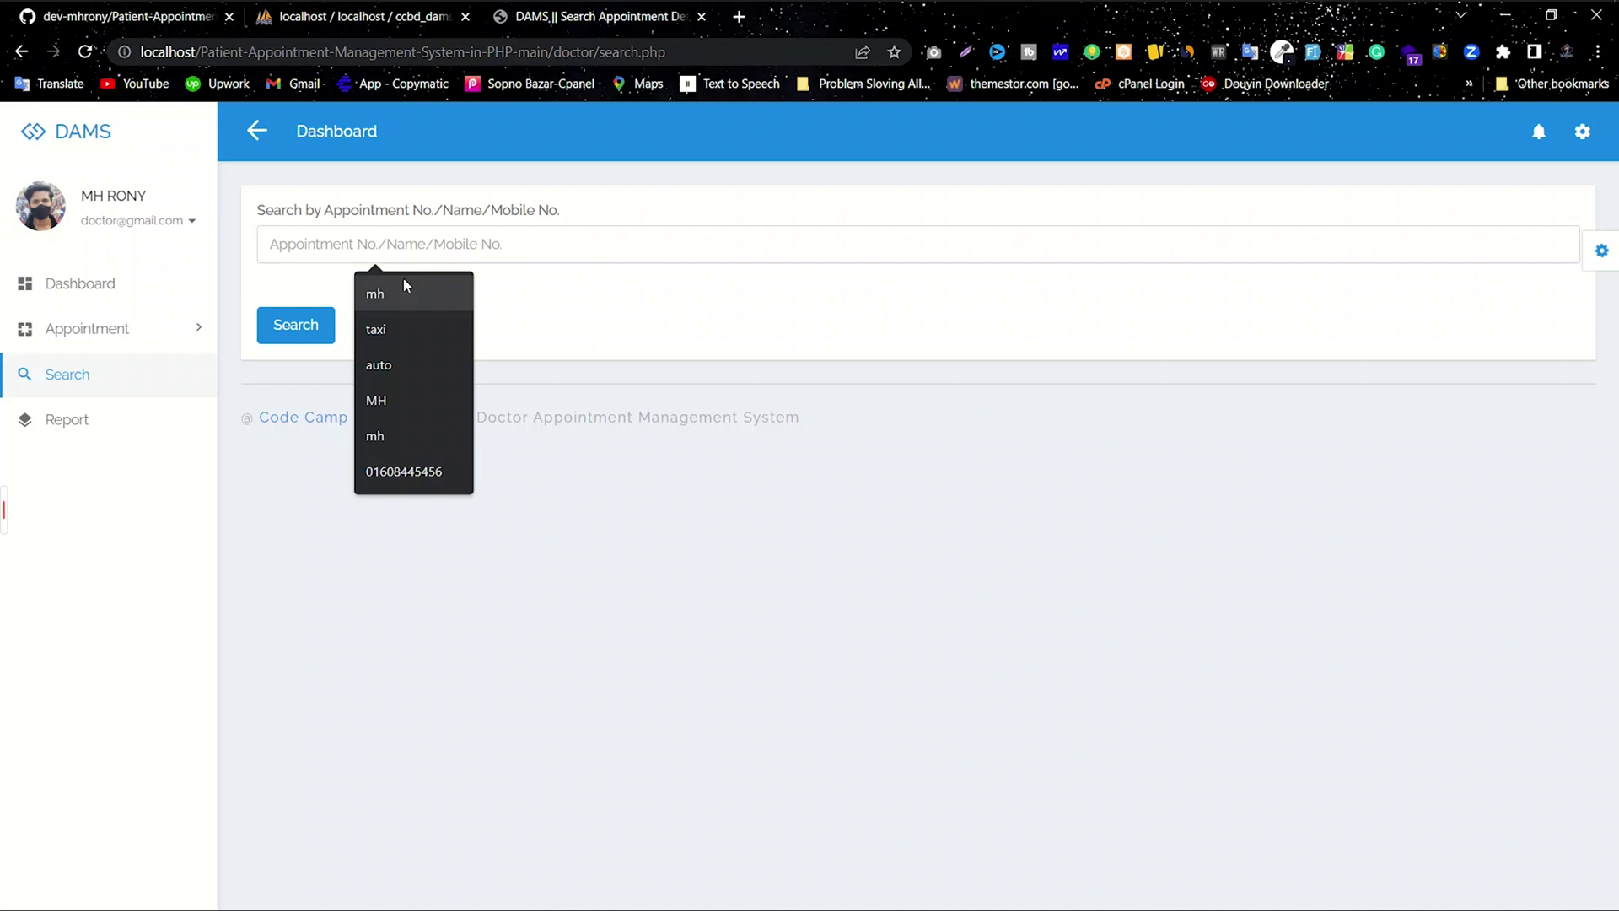
left_click(76, 421)
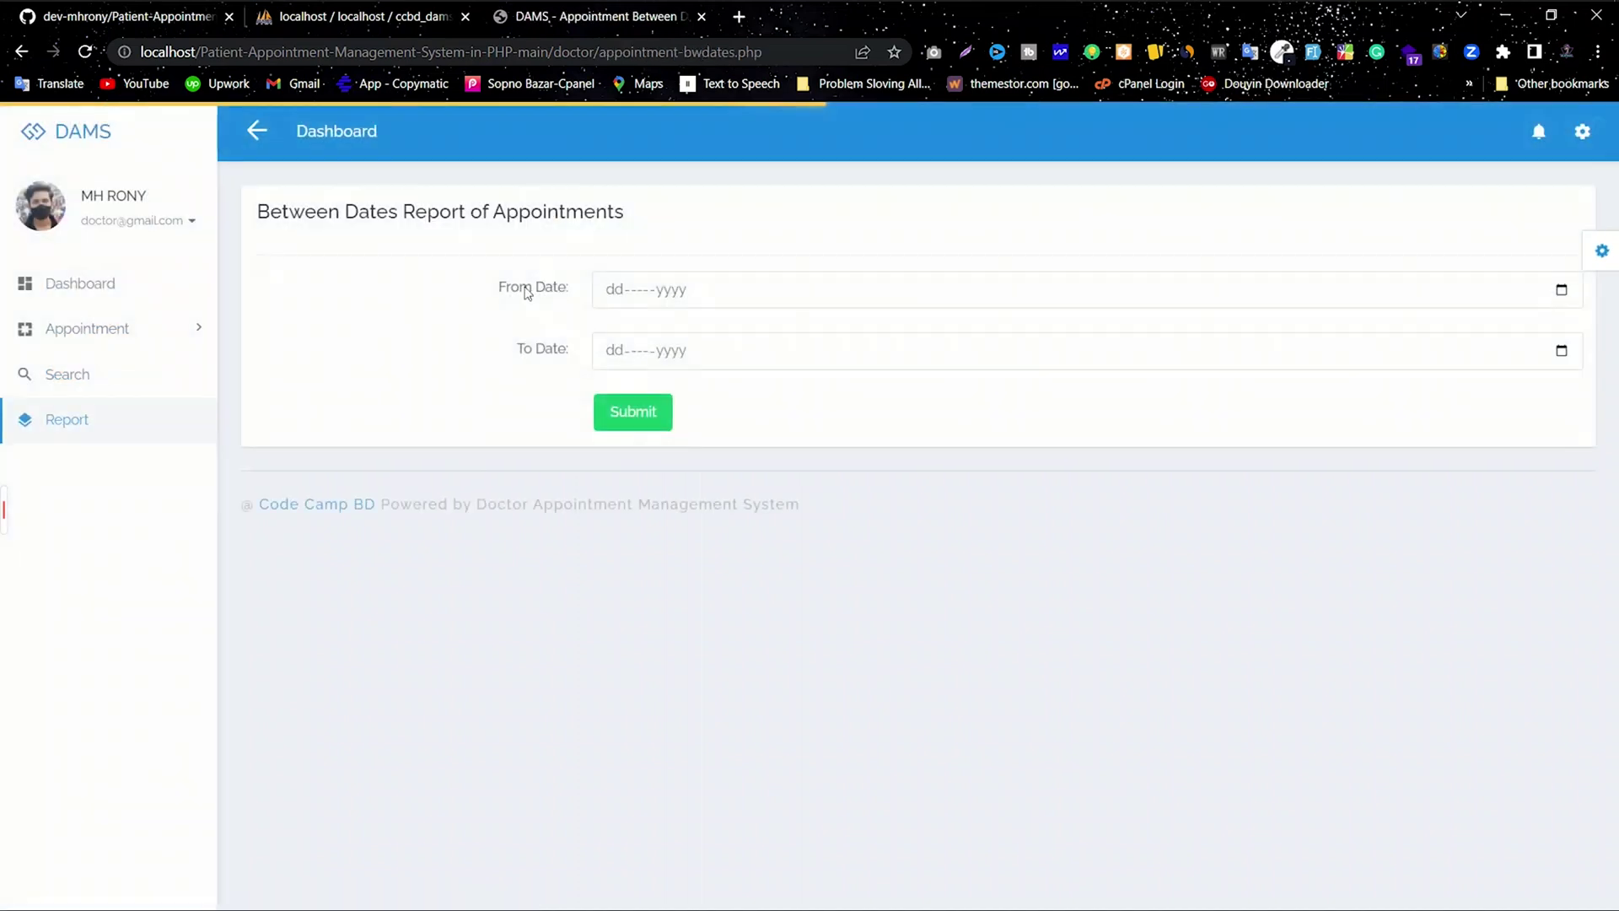
left_click(63, 288)
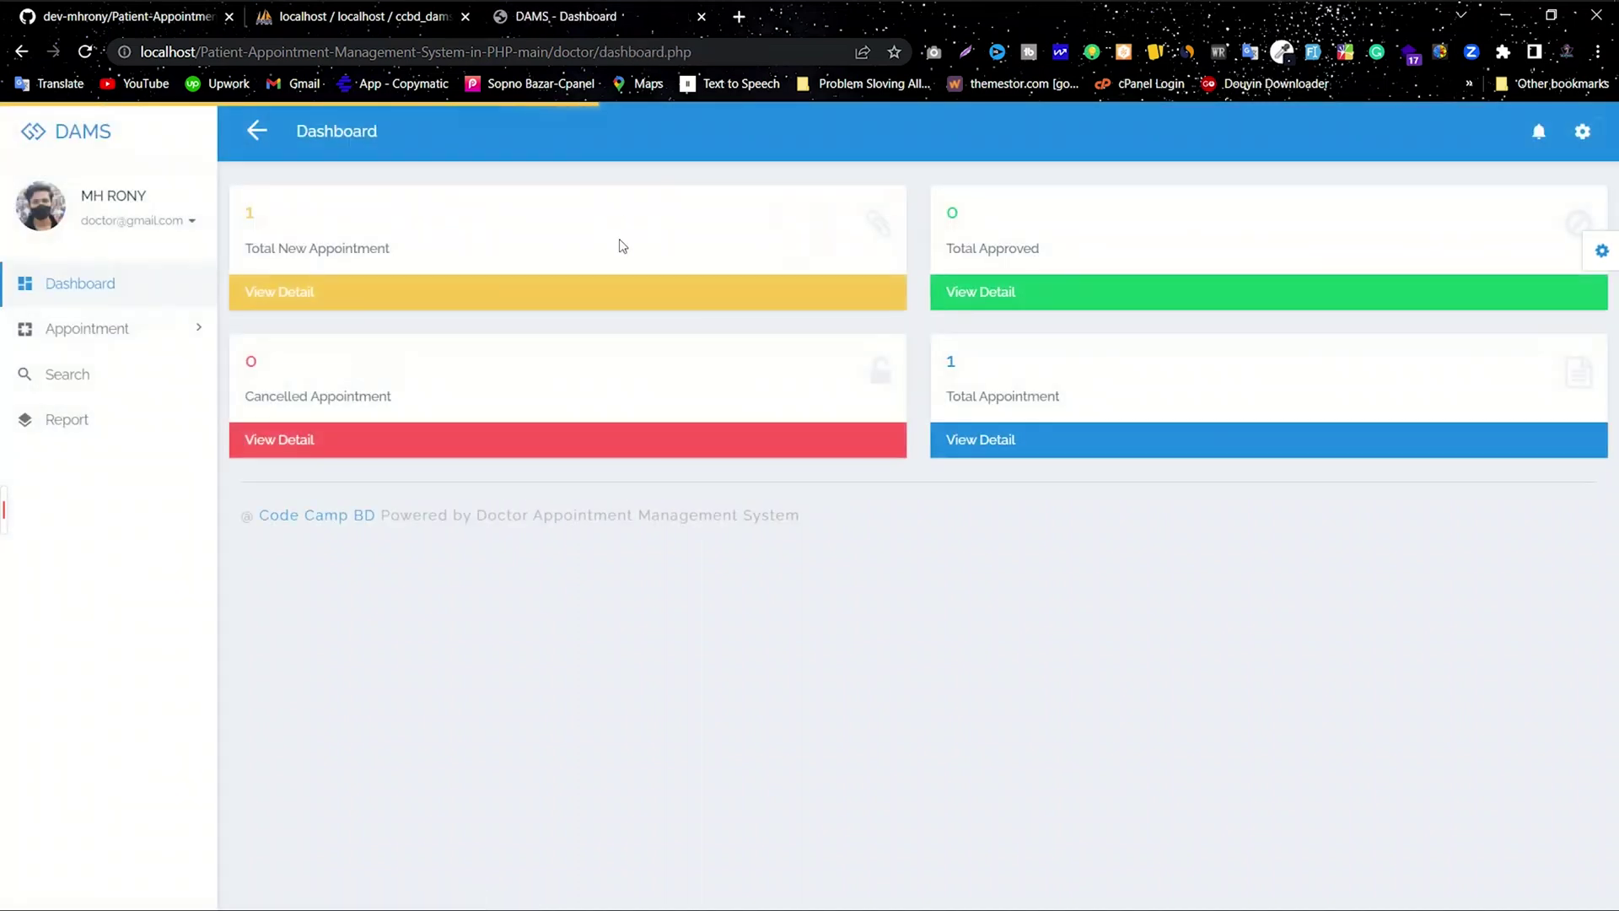
left_click_drag(425, 257, 217, 180)
left_click(288, 249)
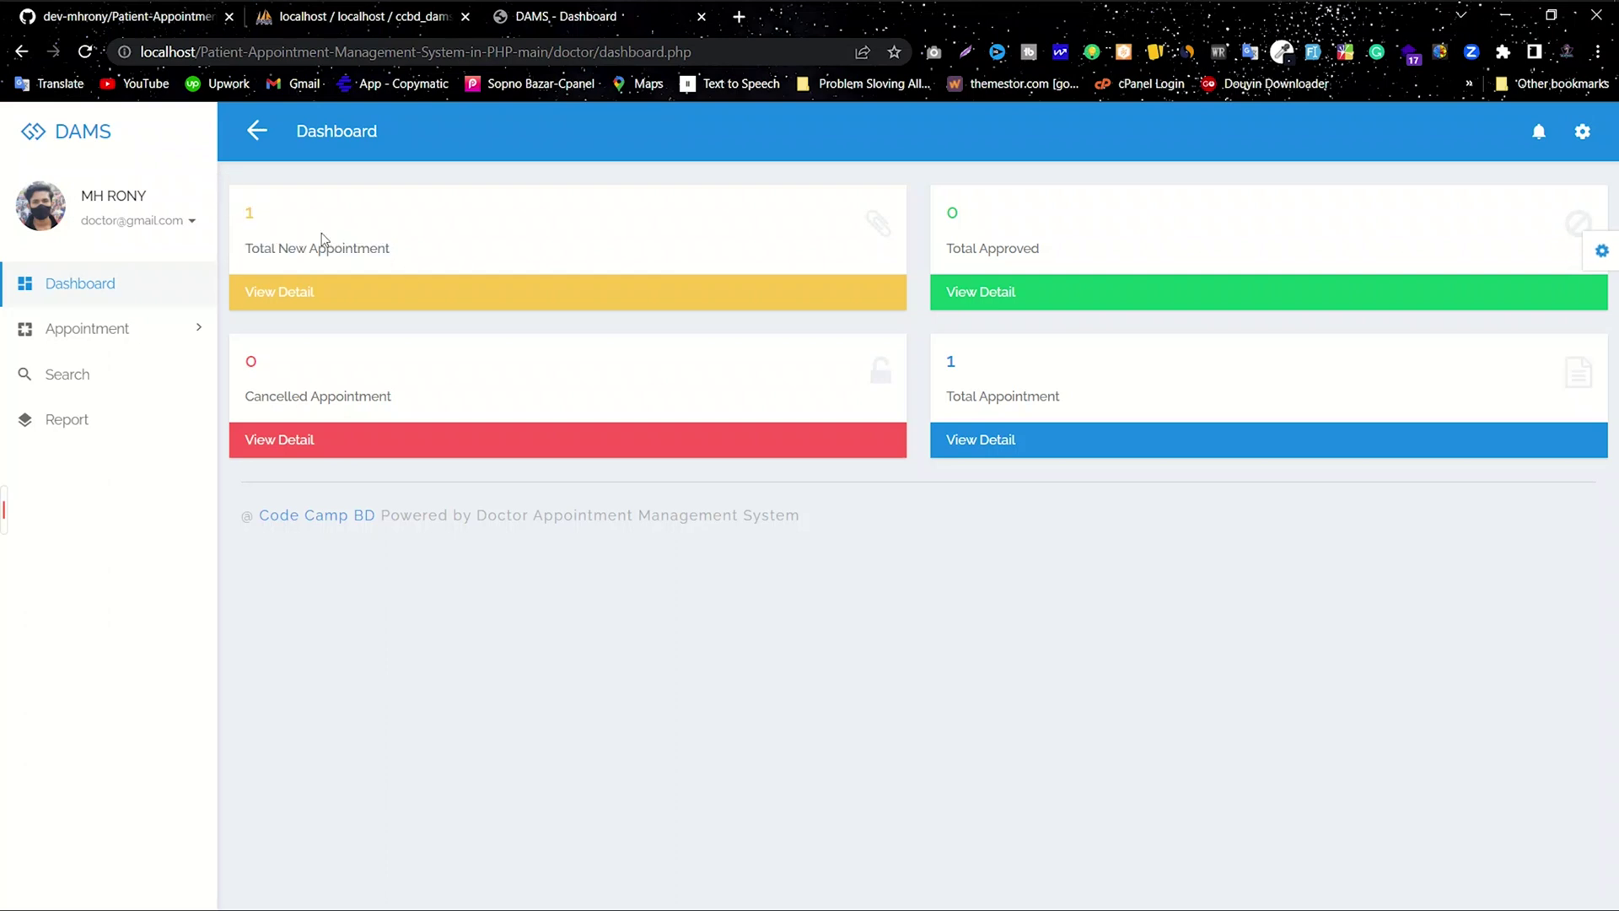
Step: Open the new appointments list and view the pending appointment's details with remark Not Updated Yet
left_click(293, 301)
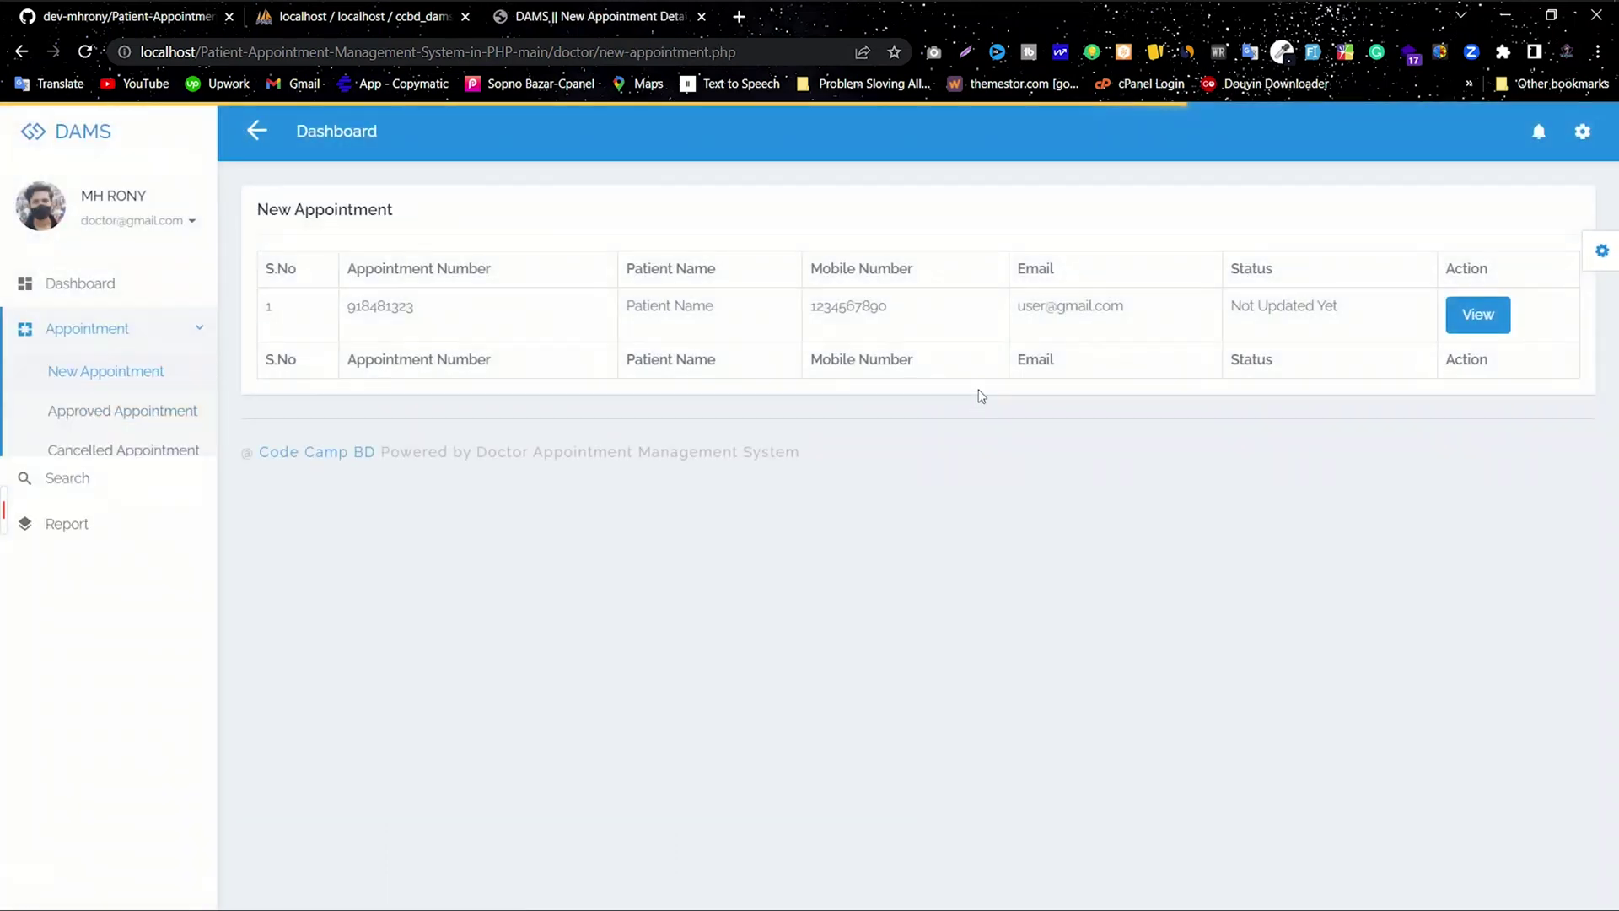
left_click_drag(1402, 323, 347, 306)
left_click(816, 338)
left_click_drag(893, 309, 561, 327)
left_click(1021, 309)
left_click_drag(1380, 309, 1214, 307)
left_click(1209, 282)
left_click(1468, 324)
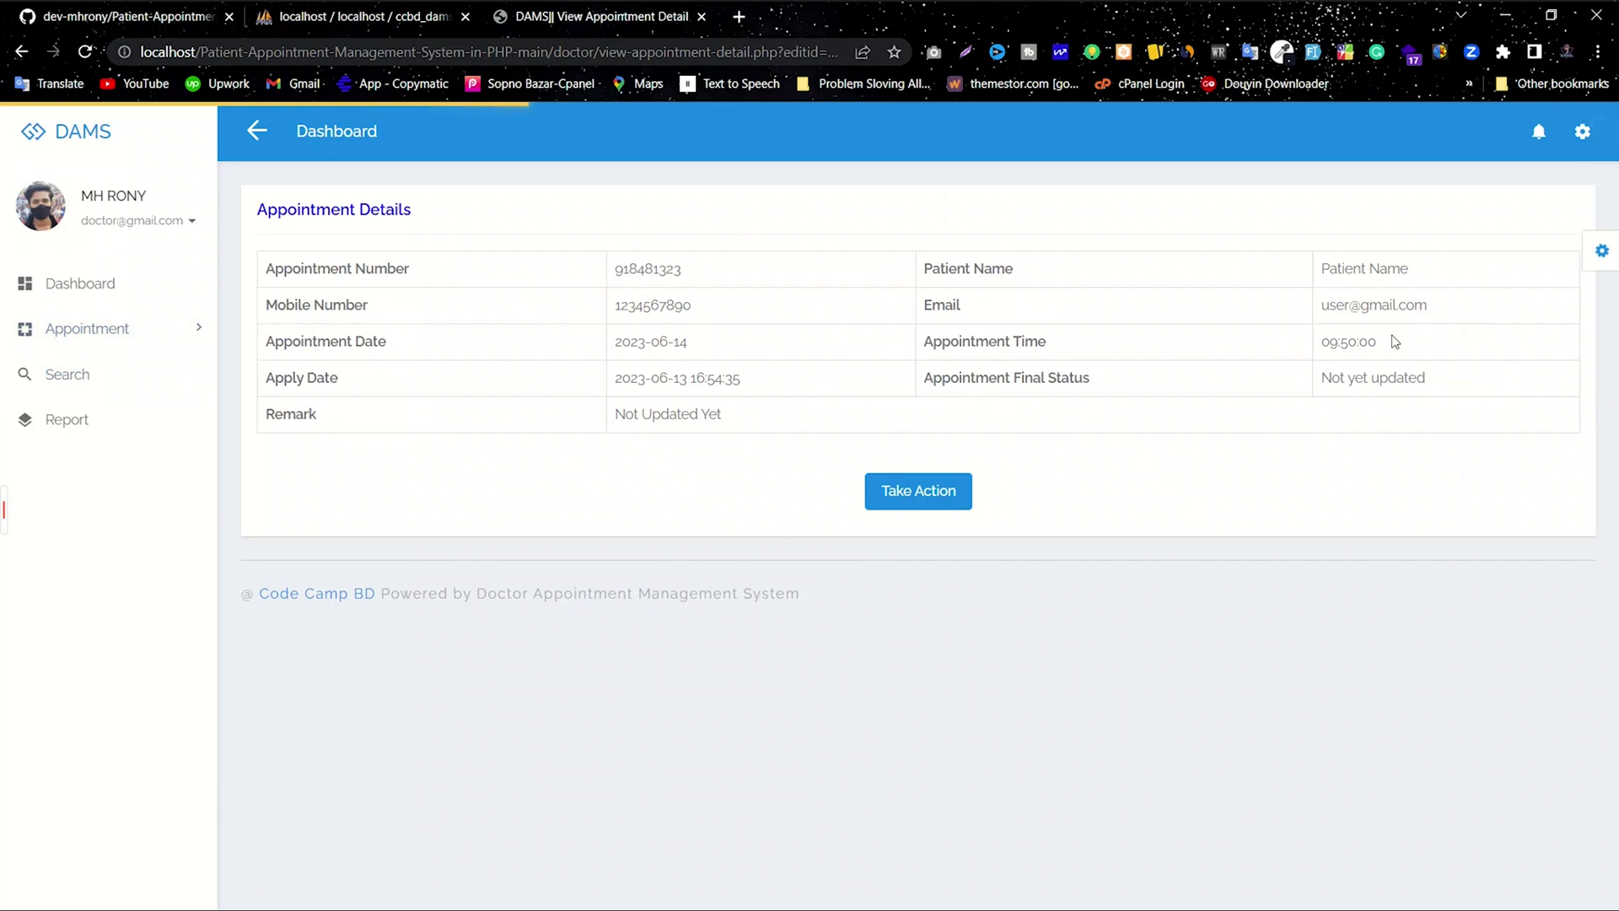
left_click_drag(722, 415, 595, 407)
left_click_drag(329, 426, 260, 438)
left_click(260, 438)
Step: Approve the appointment with remark 'Okkk' and confirm it shows Approved in the list
left_click(921, 498)
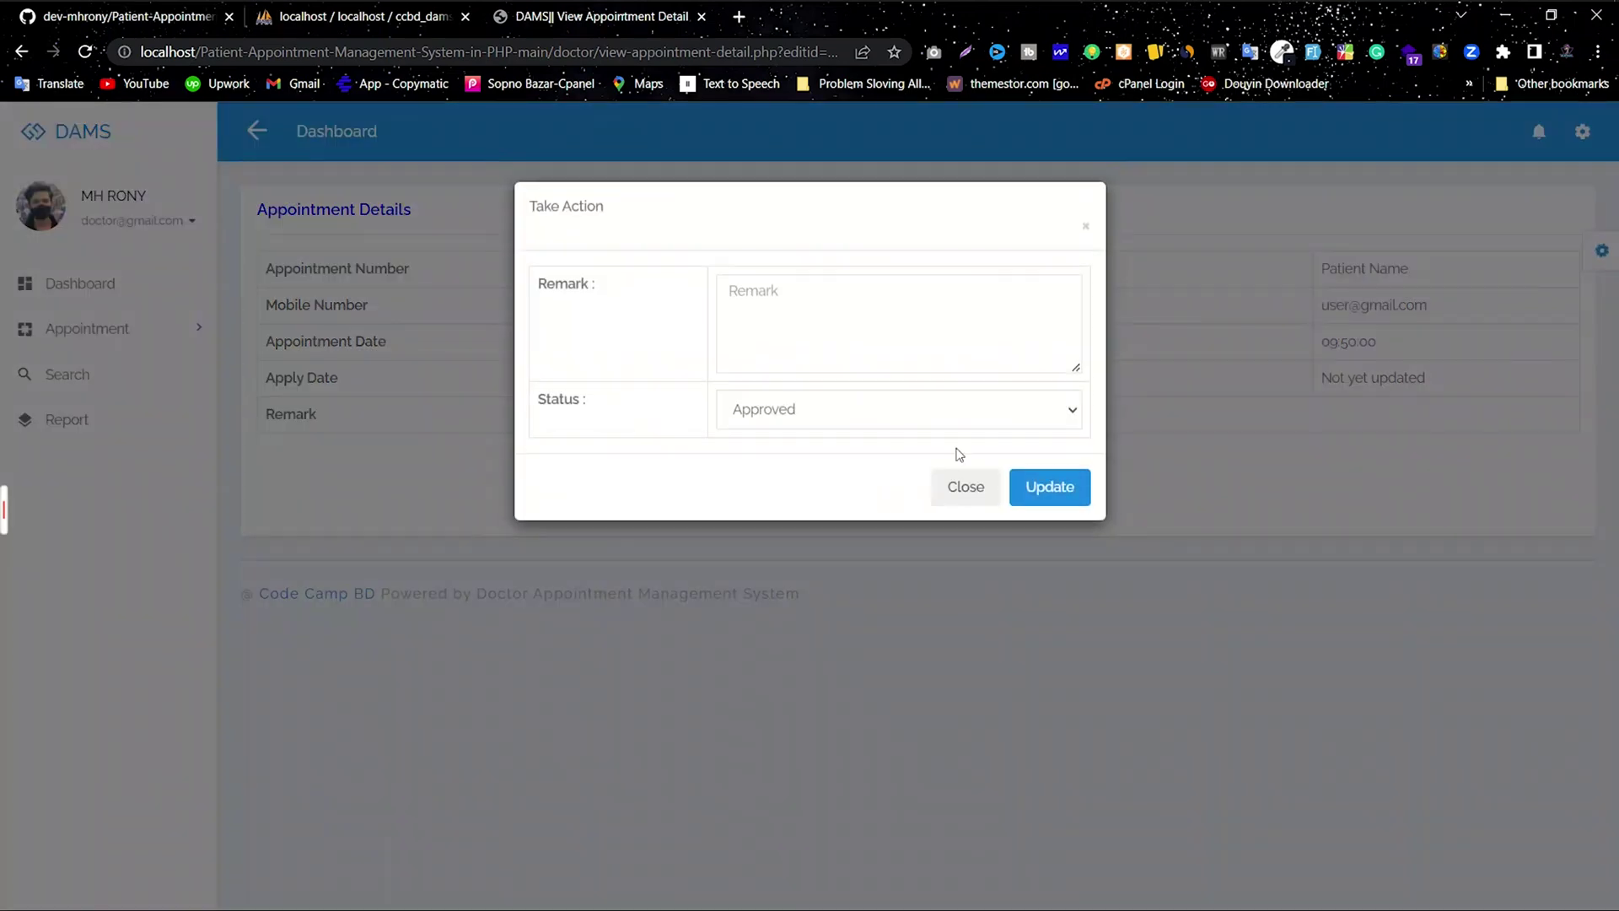
left_click(829, 416)
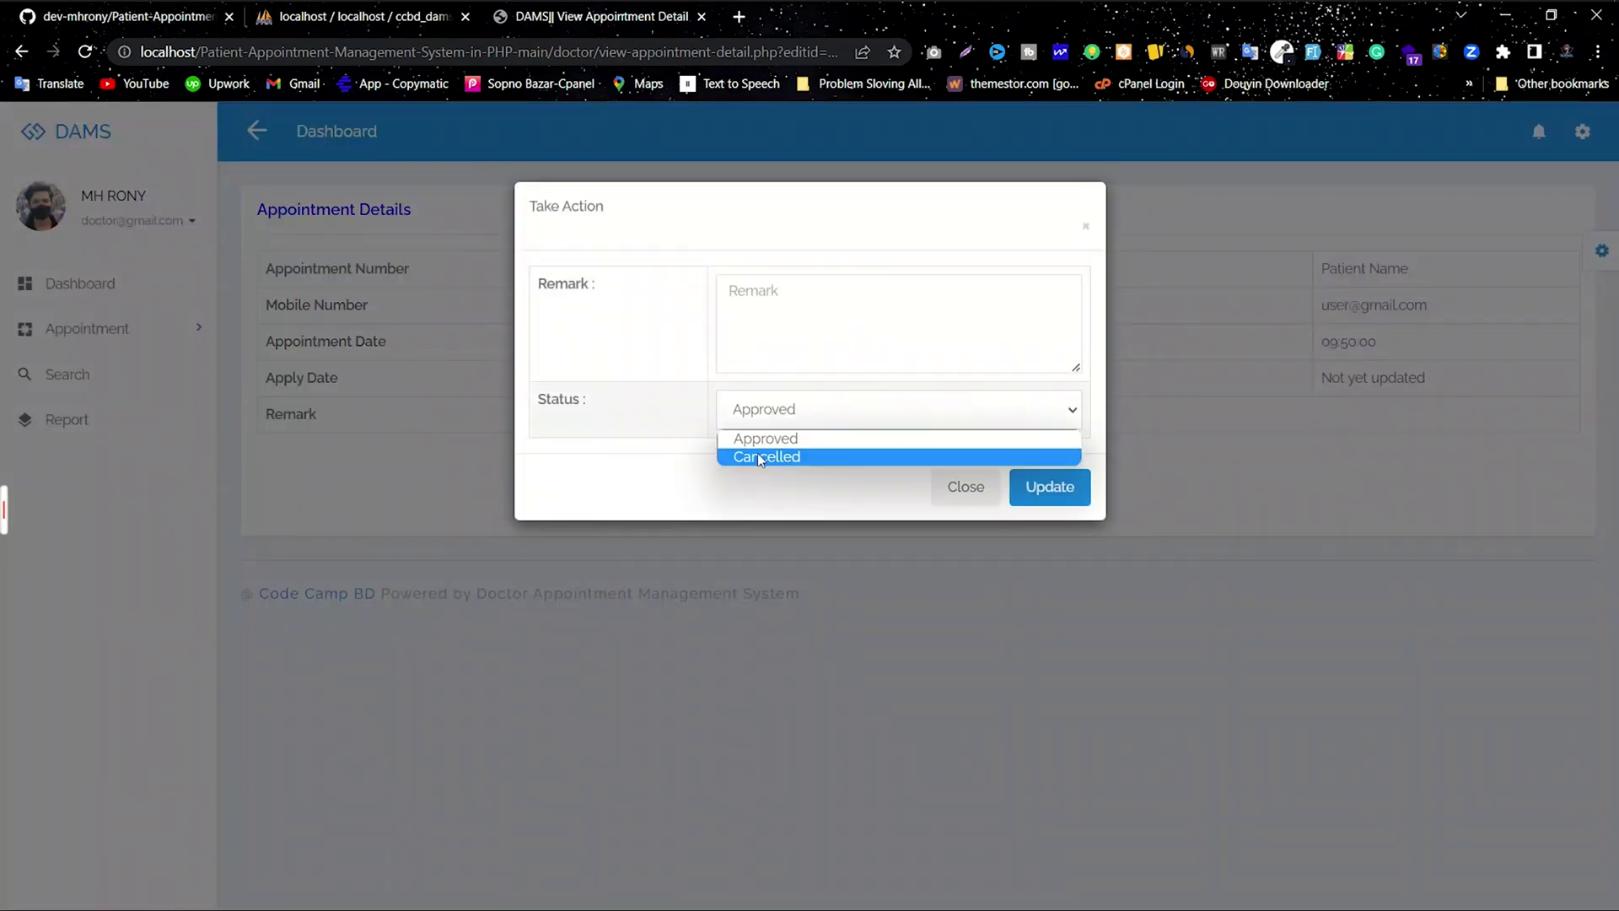
left_click(765, 440)
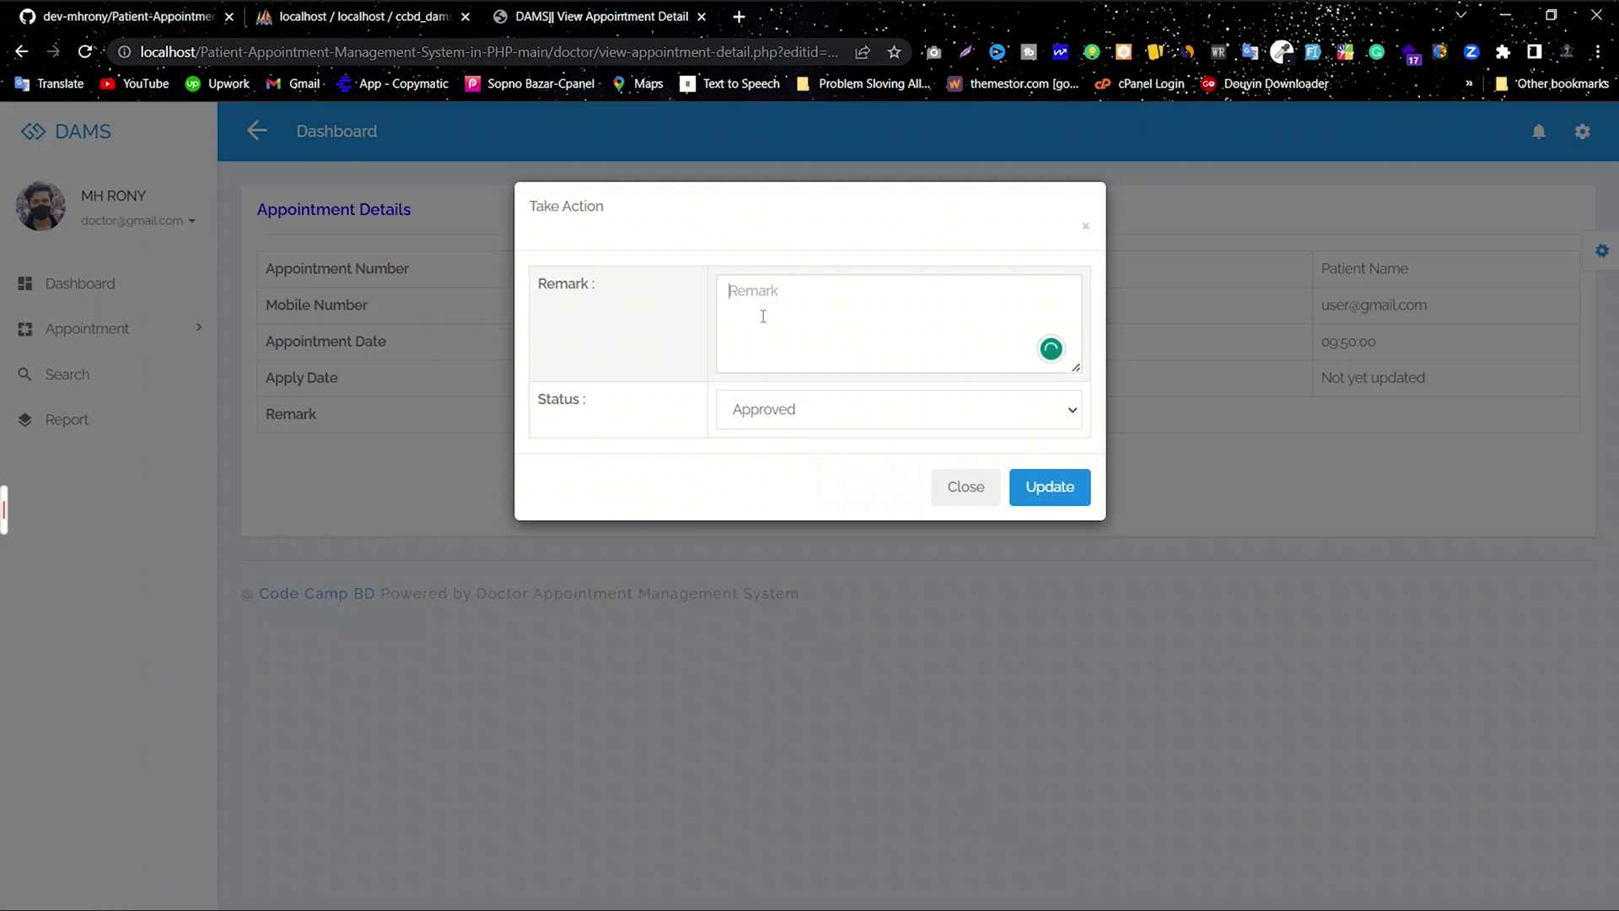
left_click_drag(782, 307, 796, 277)
left_click(865, 300)
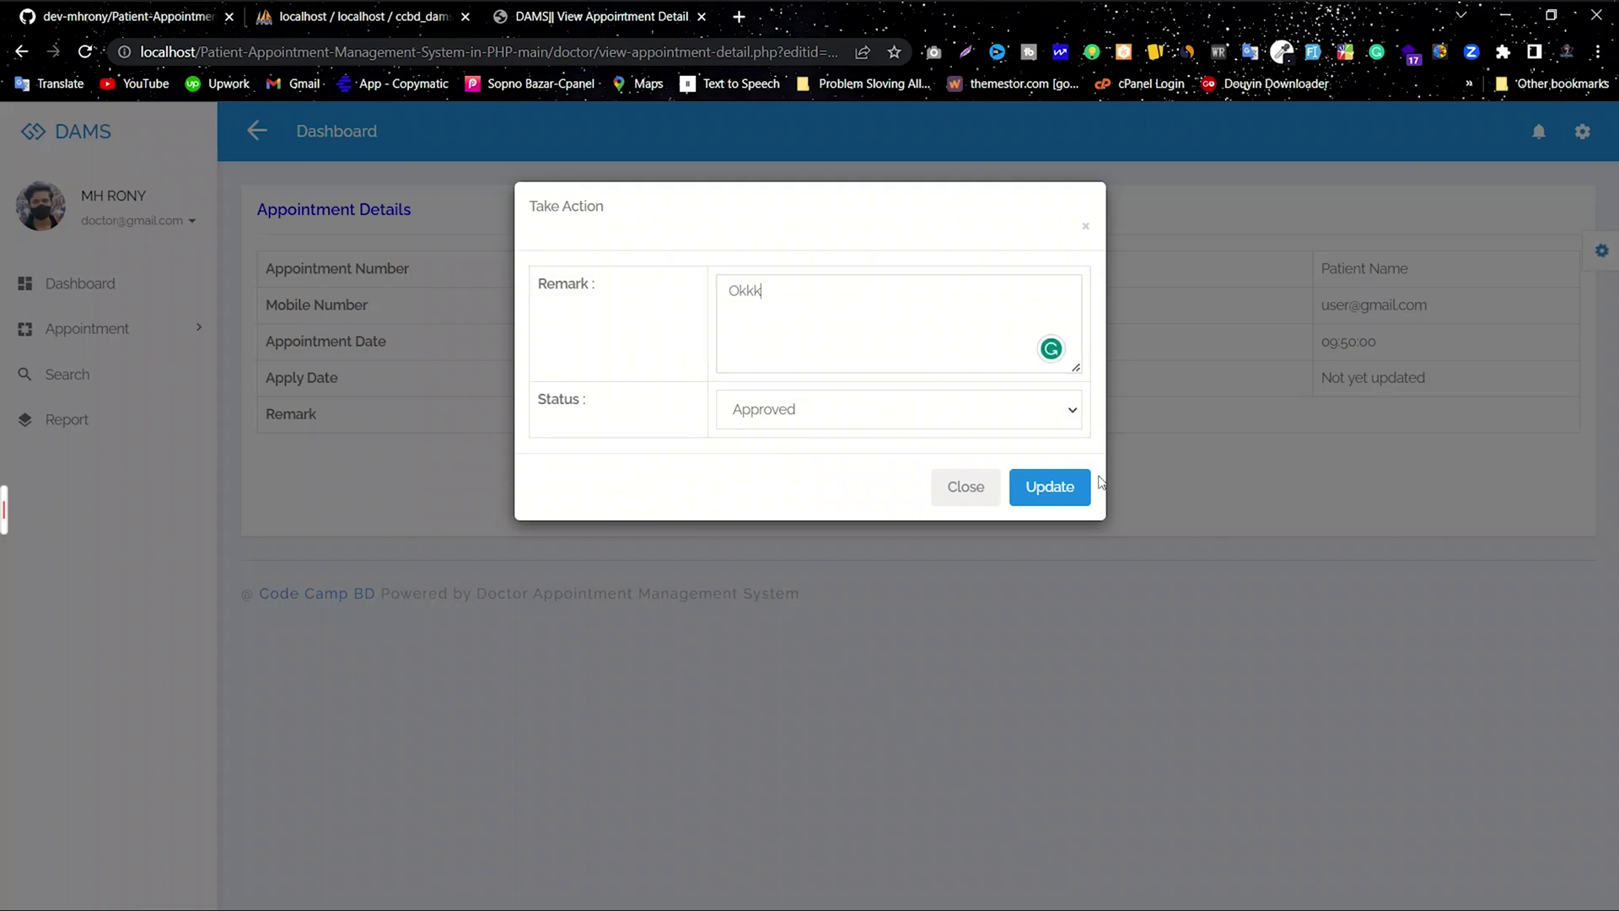
left_click(1050, 487)
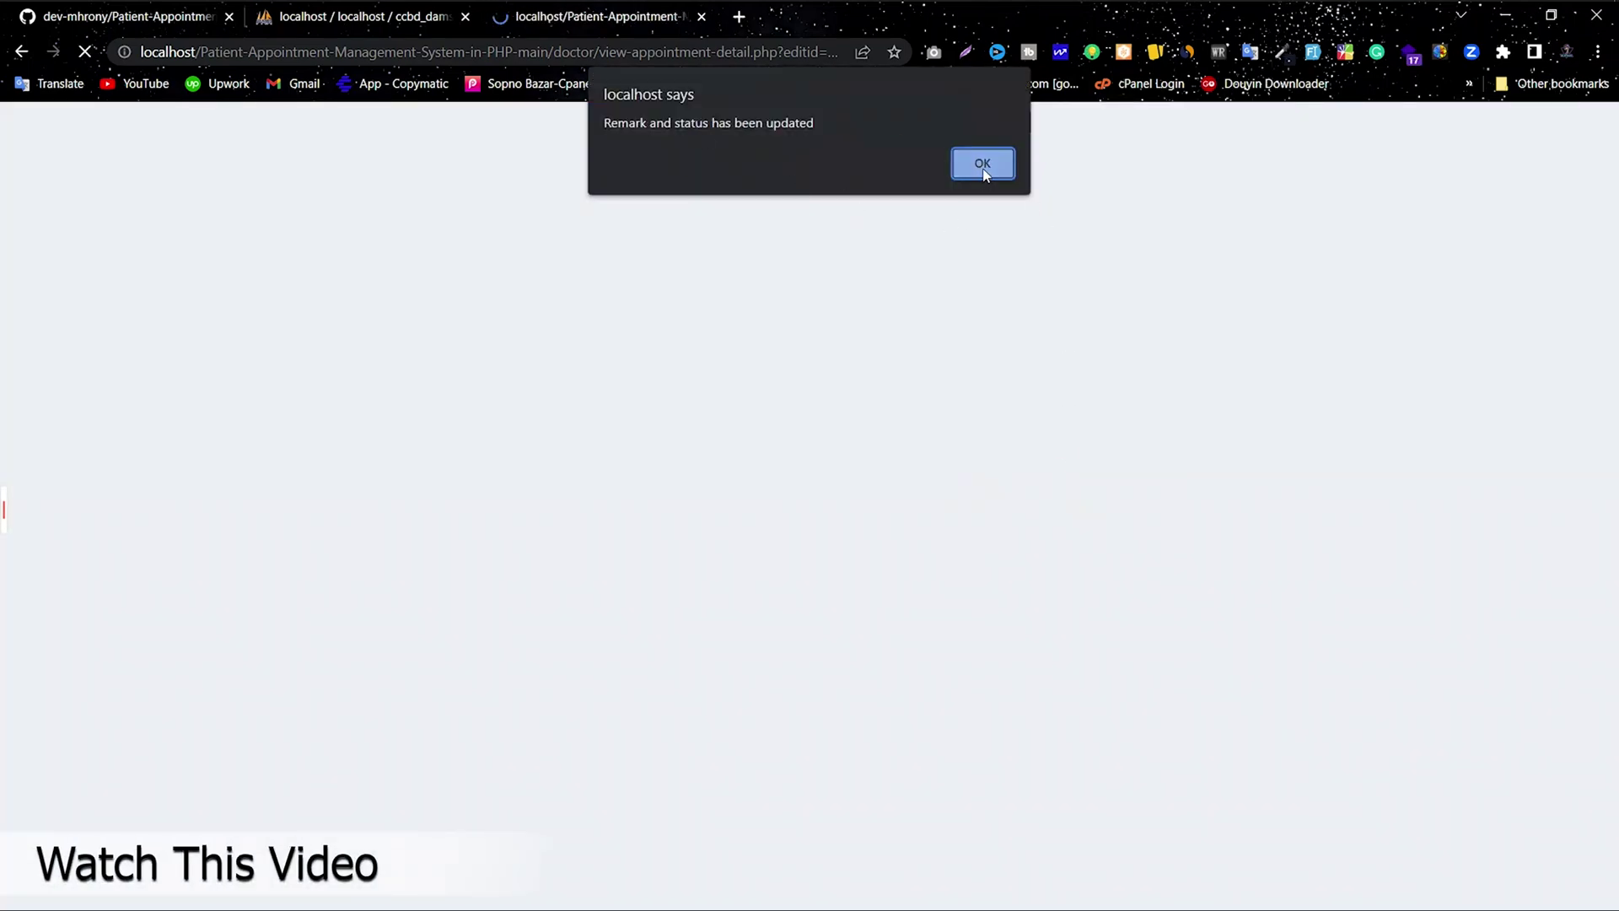
left_click(984, 167)
left_click_drag(1356, 314, 852, 303)
Step: Copy the patient's mobile number from the list and close the phpMyAdmin and GitHub tabs
left_click(781, 332)
right_click(852, 306)
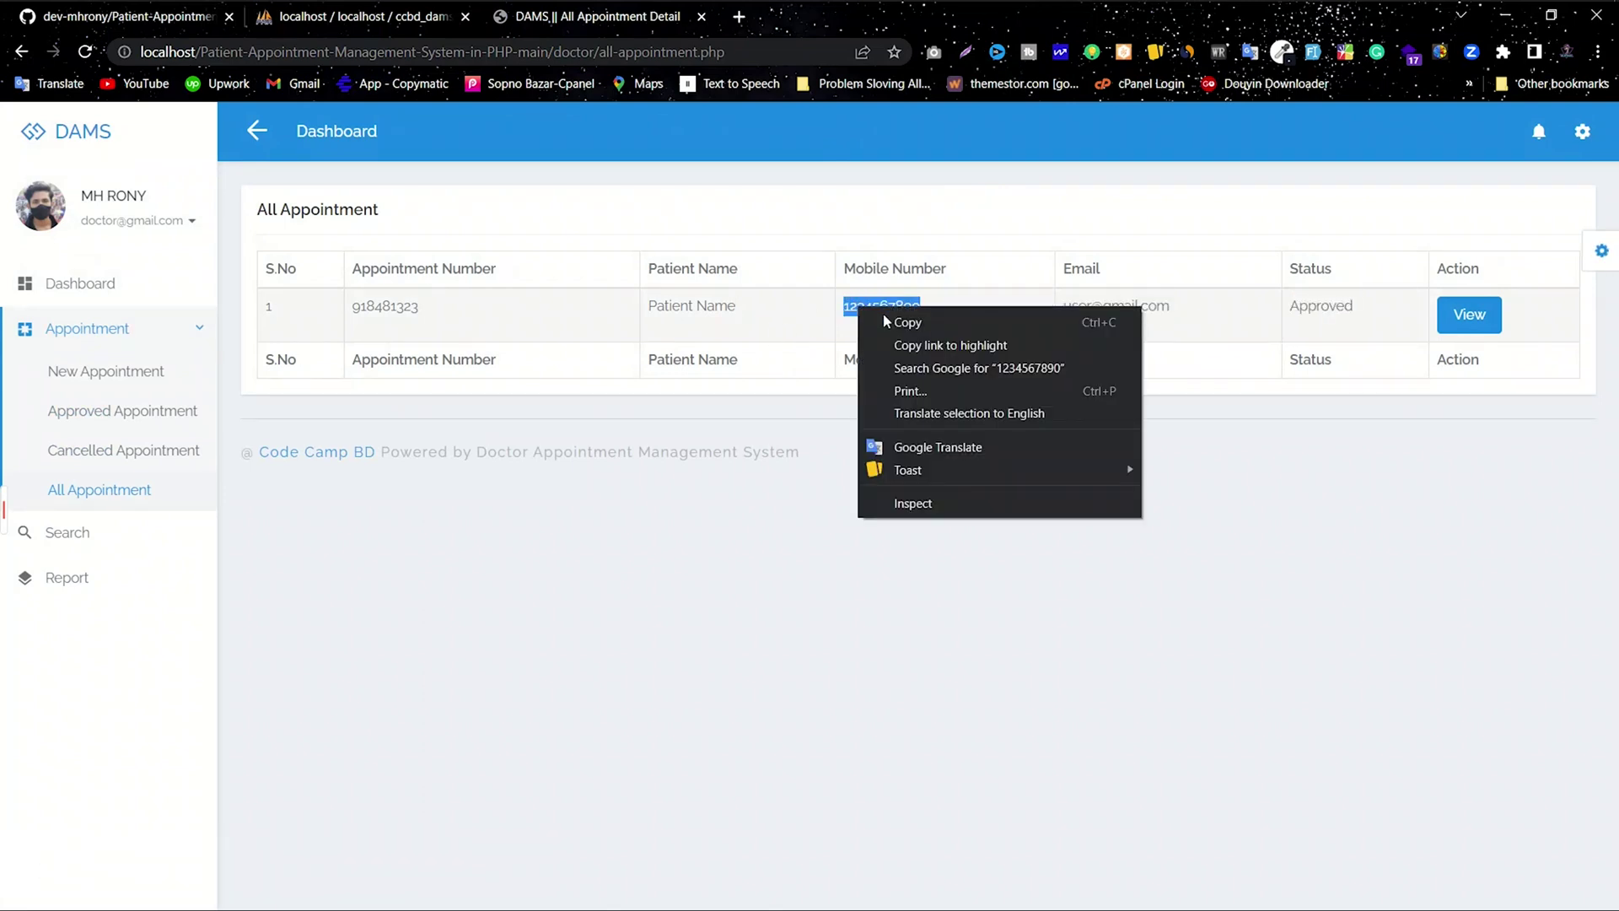
left_click(898, 321)
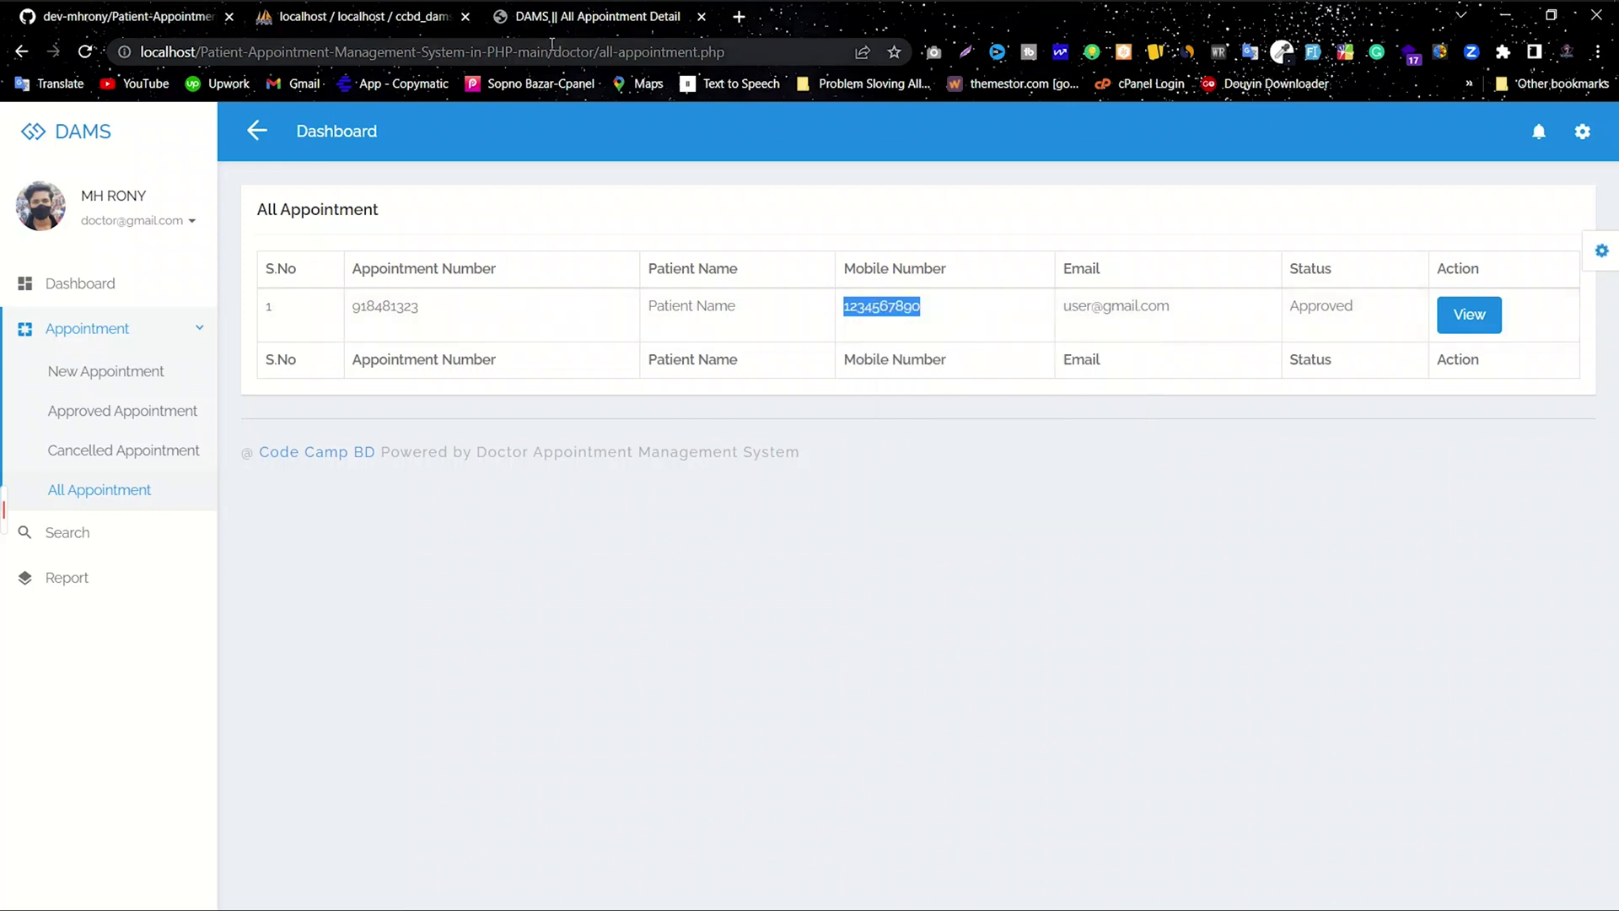
left_click(465, 17)
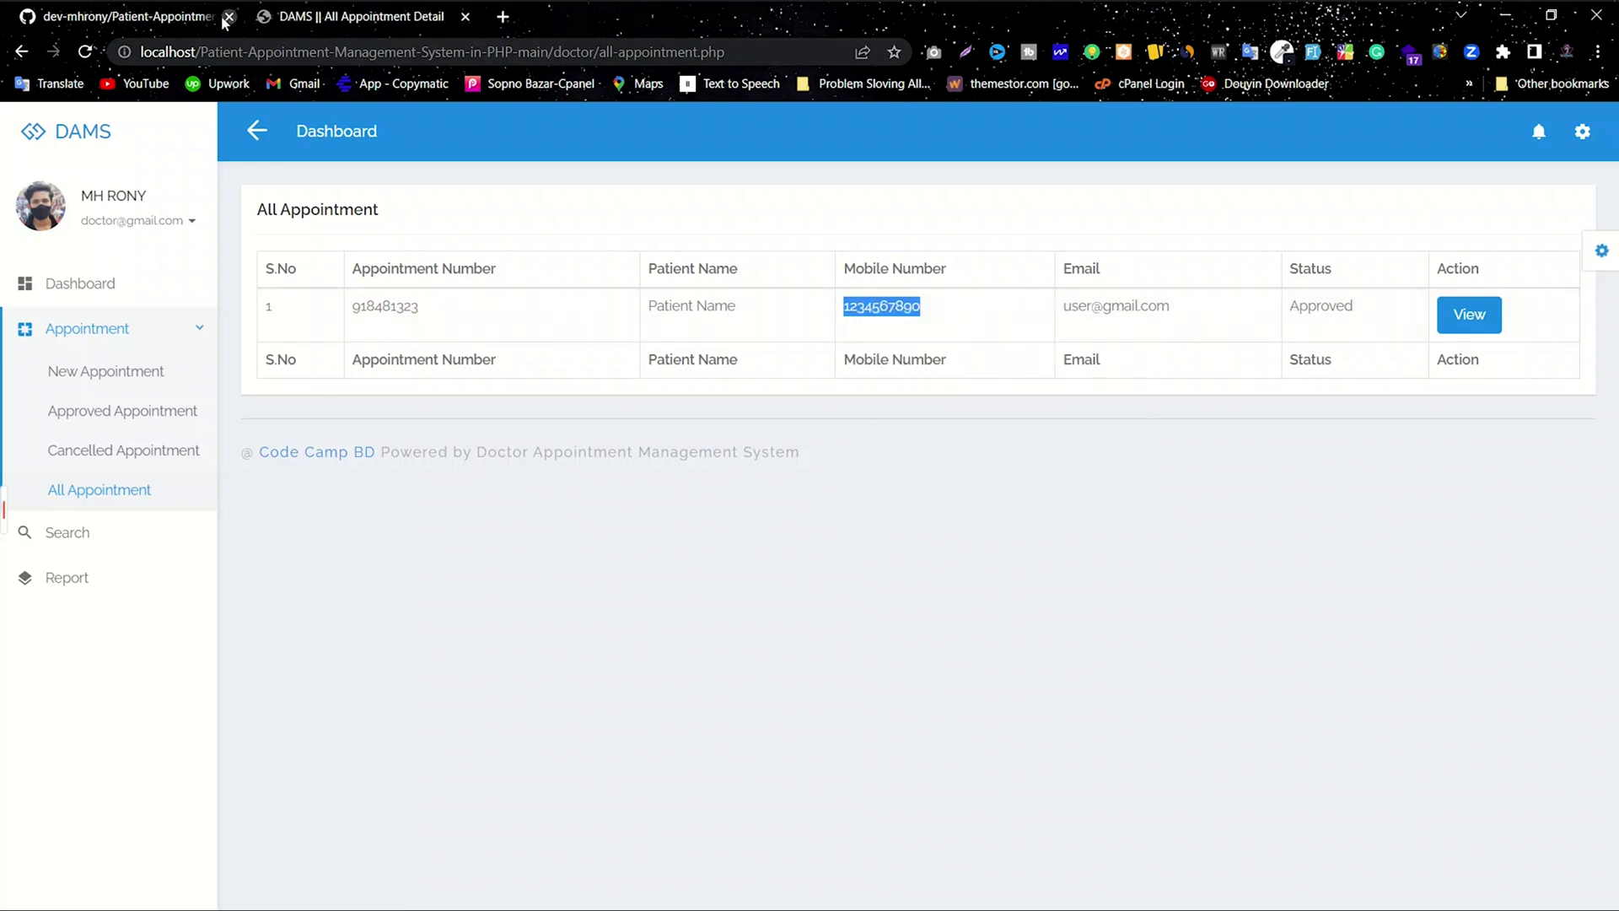
left_click(228, 17)
Step: Open localhost in a new tab and go to the appointment system project site
left_click(267, 17)
left_click(266, 47)
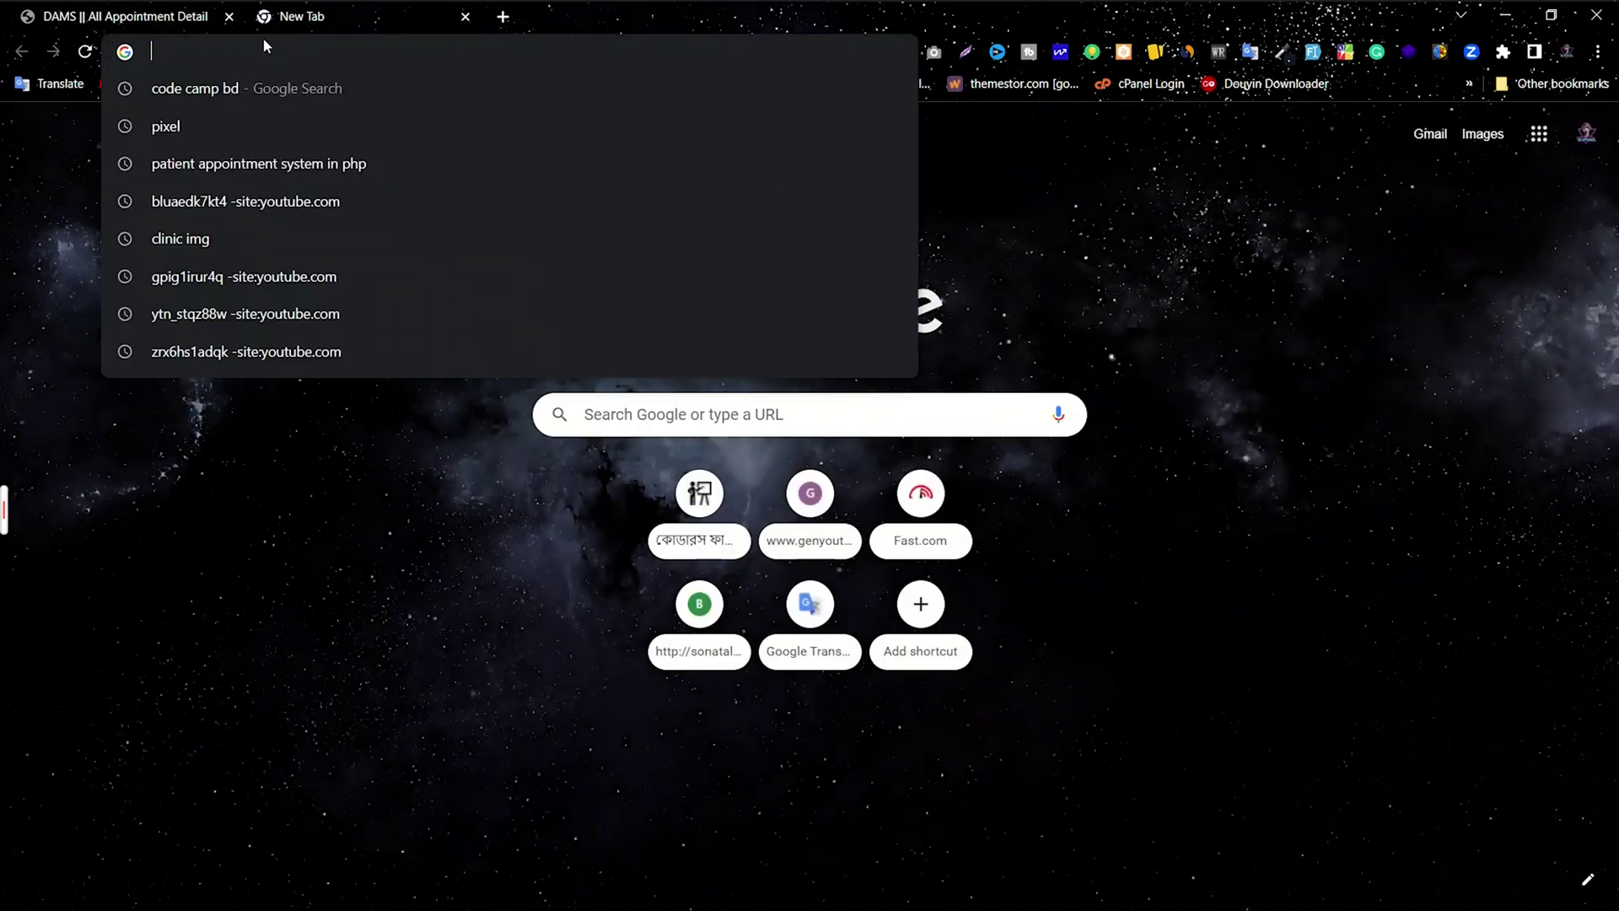
type("local")
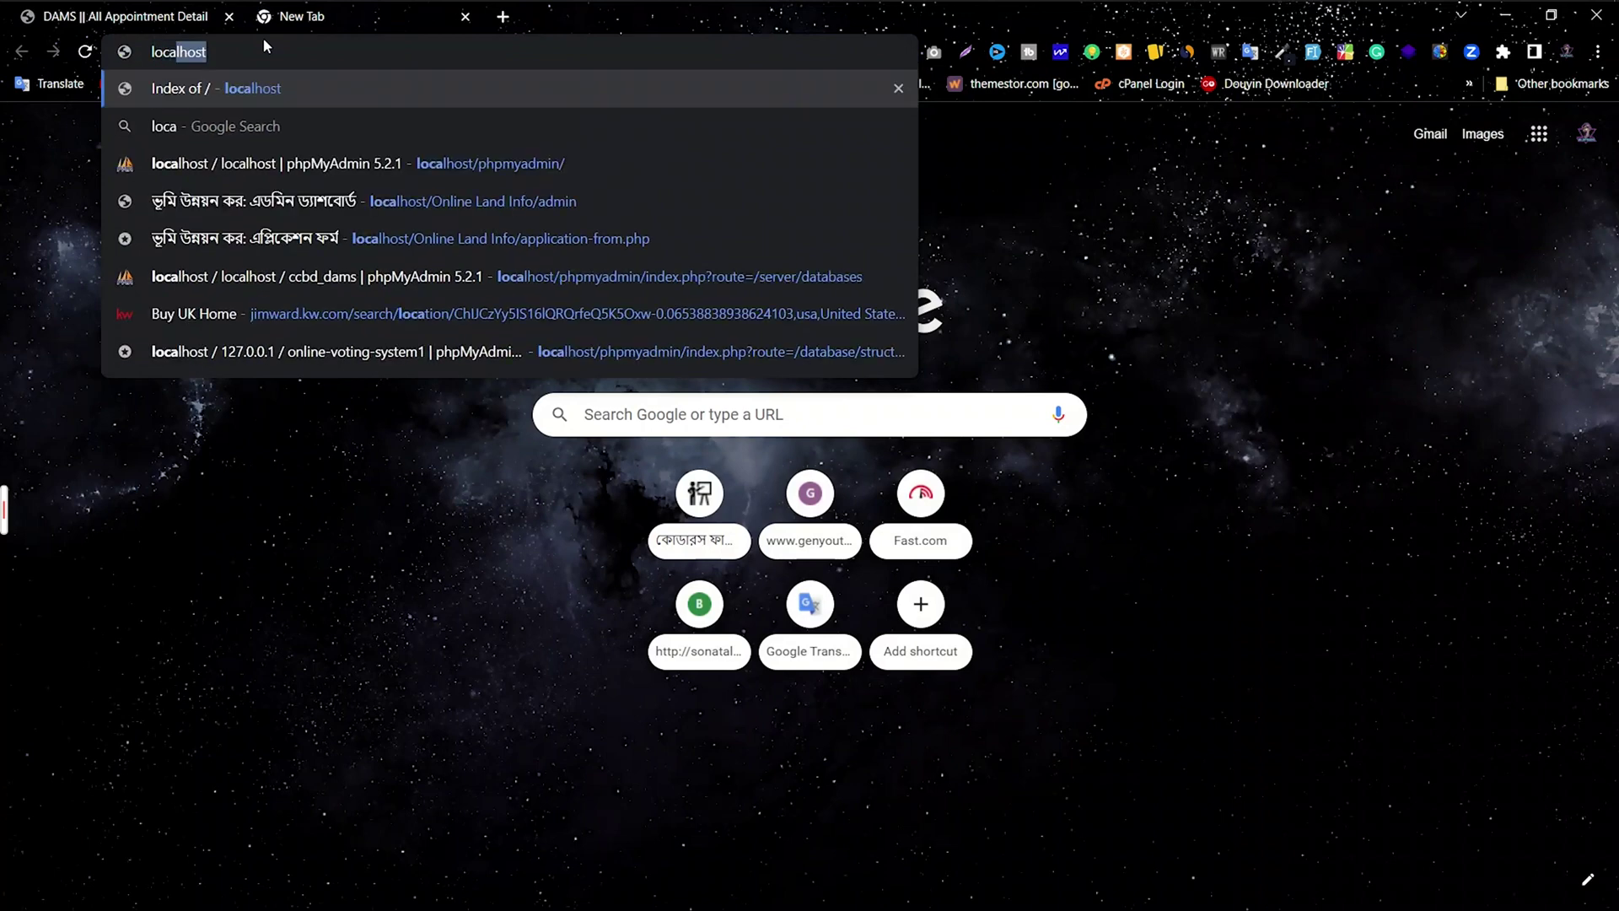
key("Return")
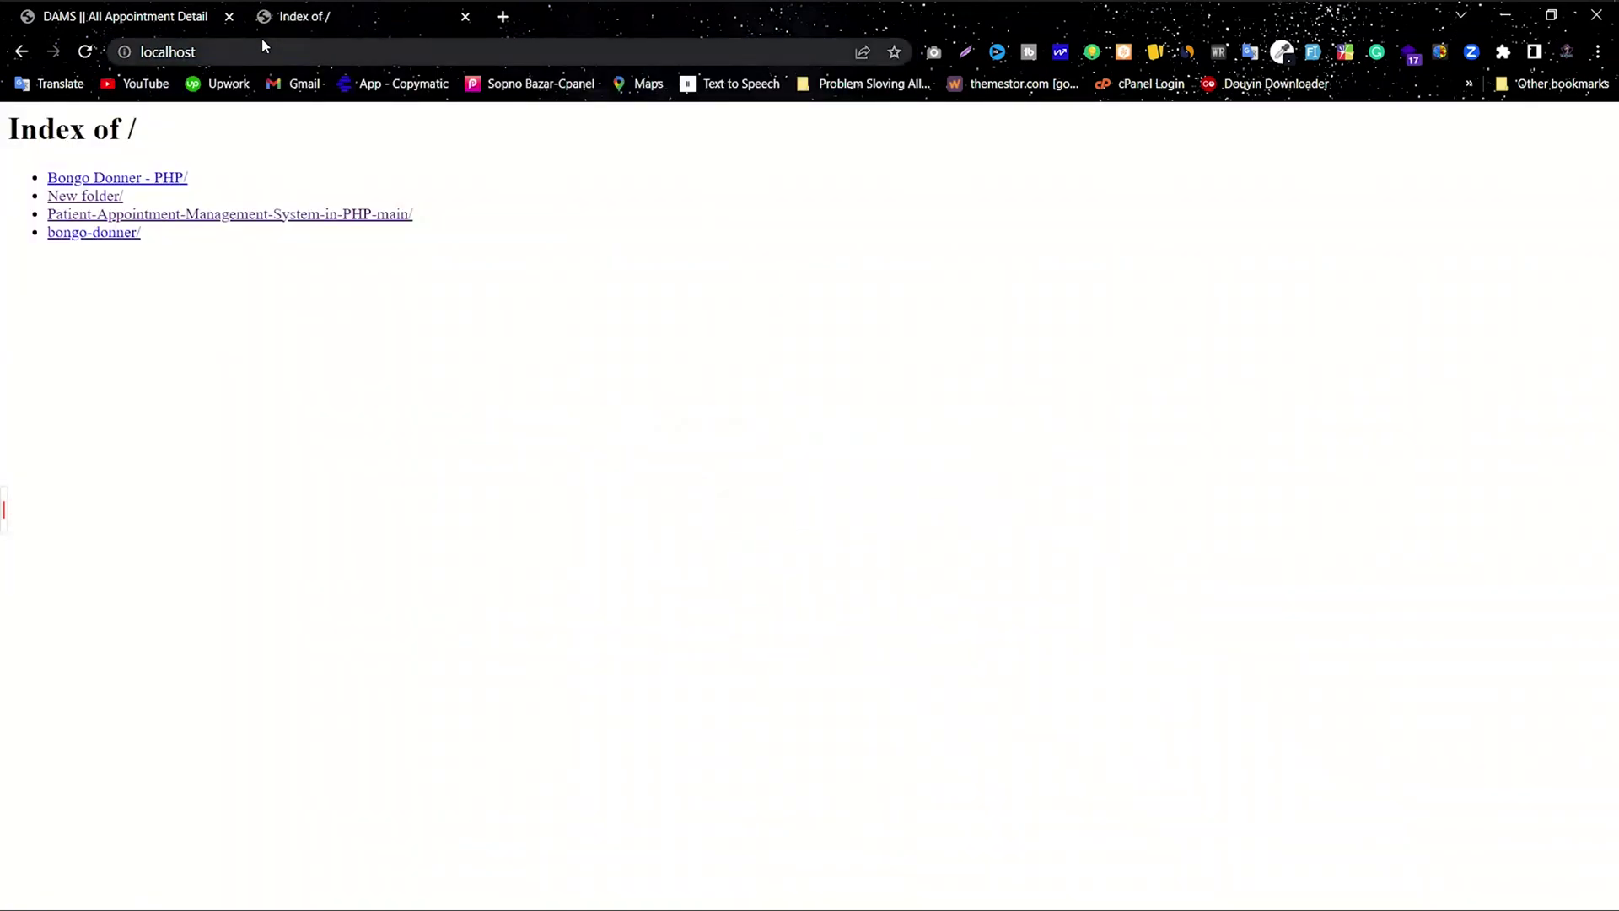
left_click(234, 45)
left_click(182, 327)
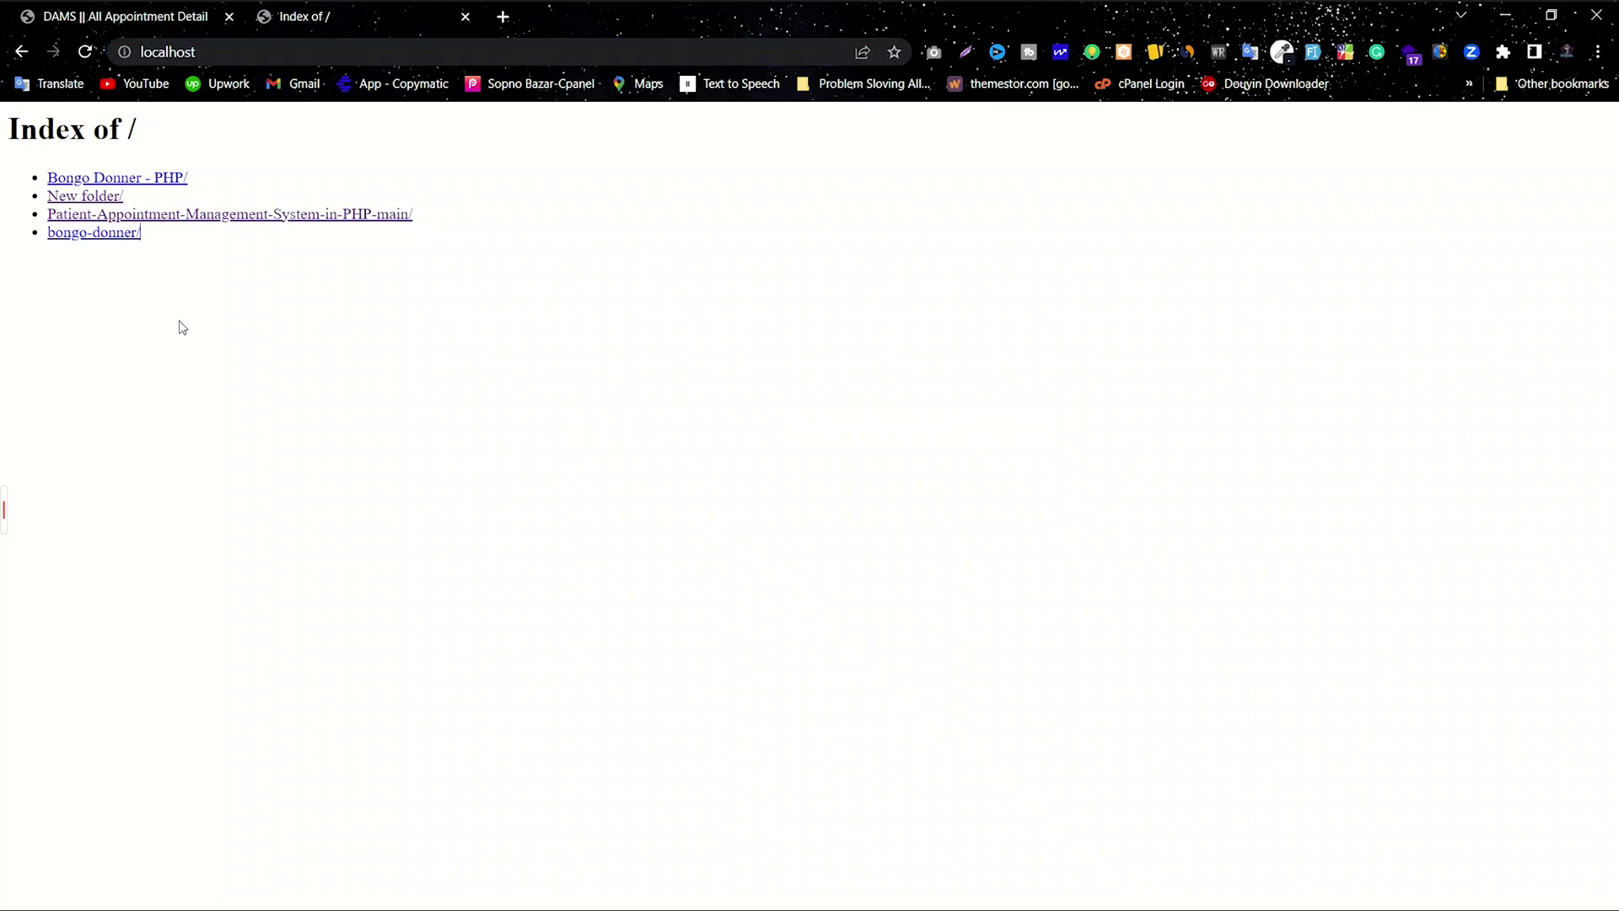
left_click(247, 221)
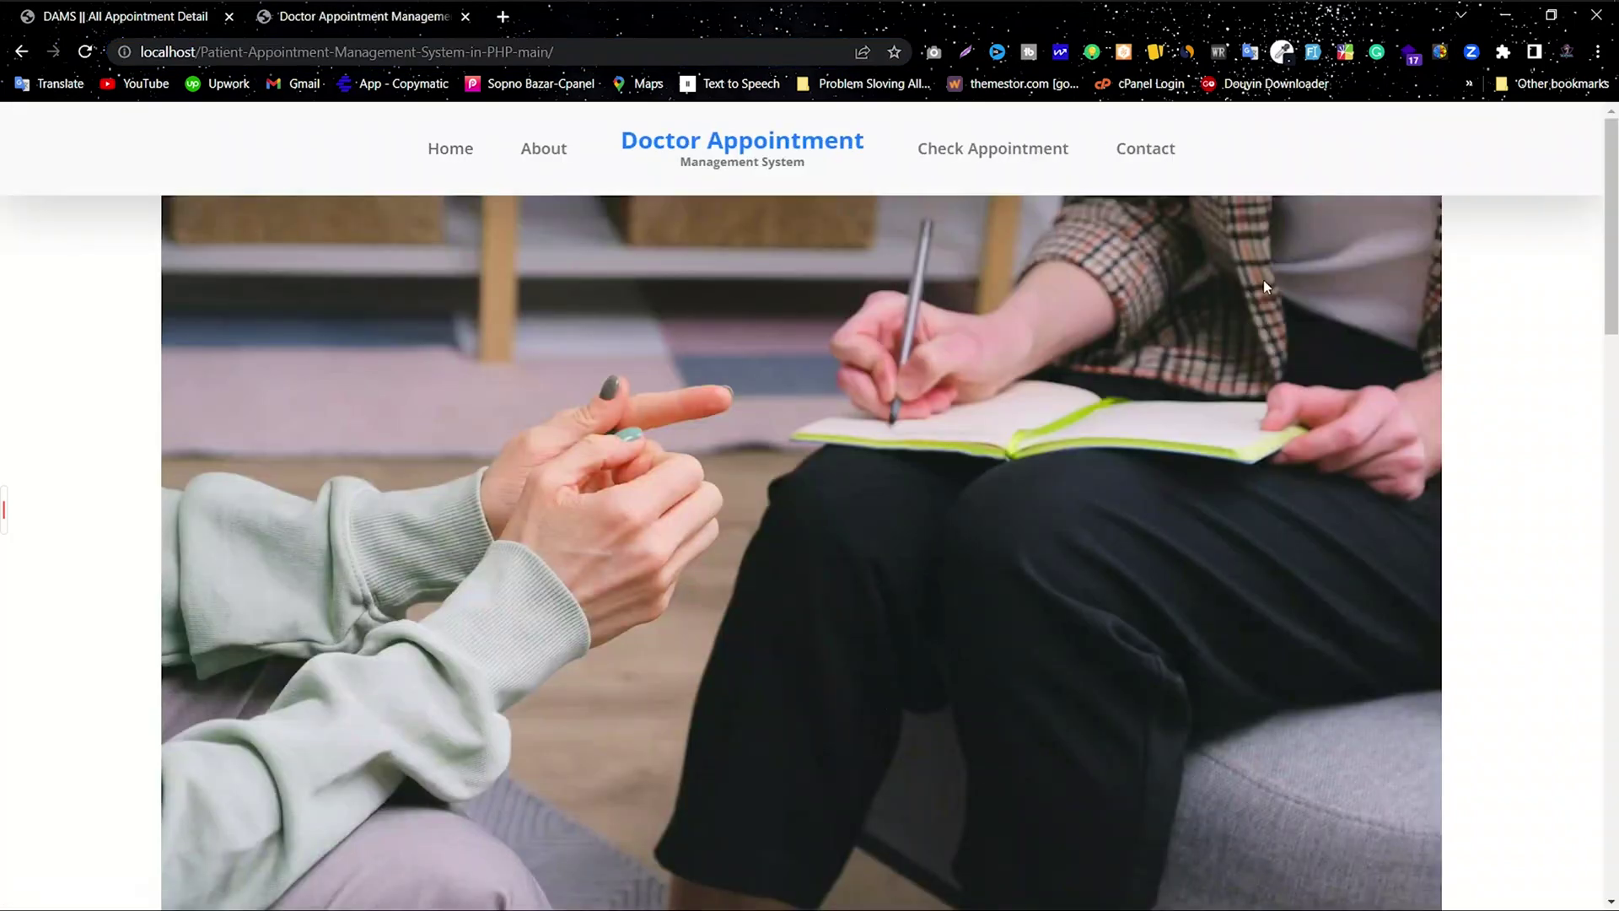
Step: Check the appointment by the patient's mobile number, confirming Approved status with remark 'Okkk'
left_click(953, 150)
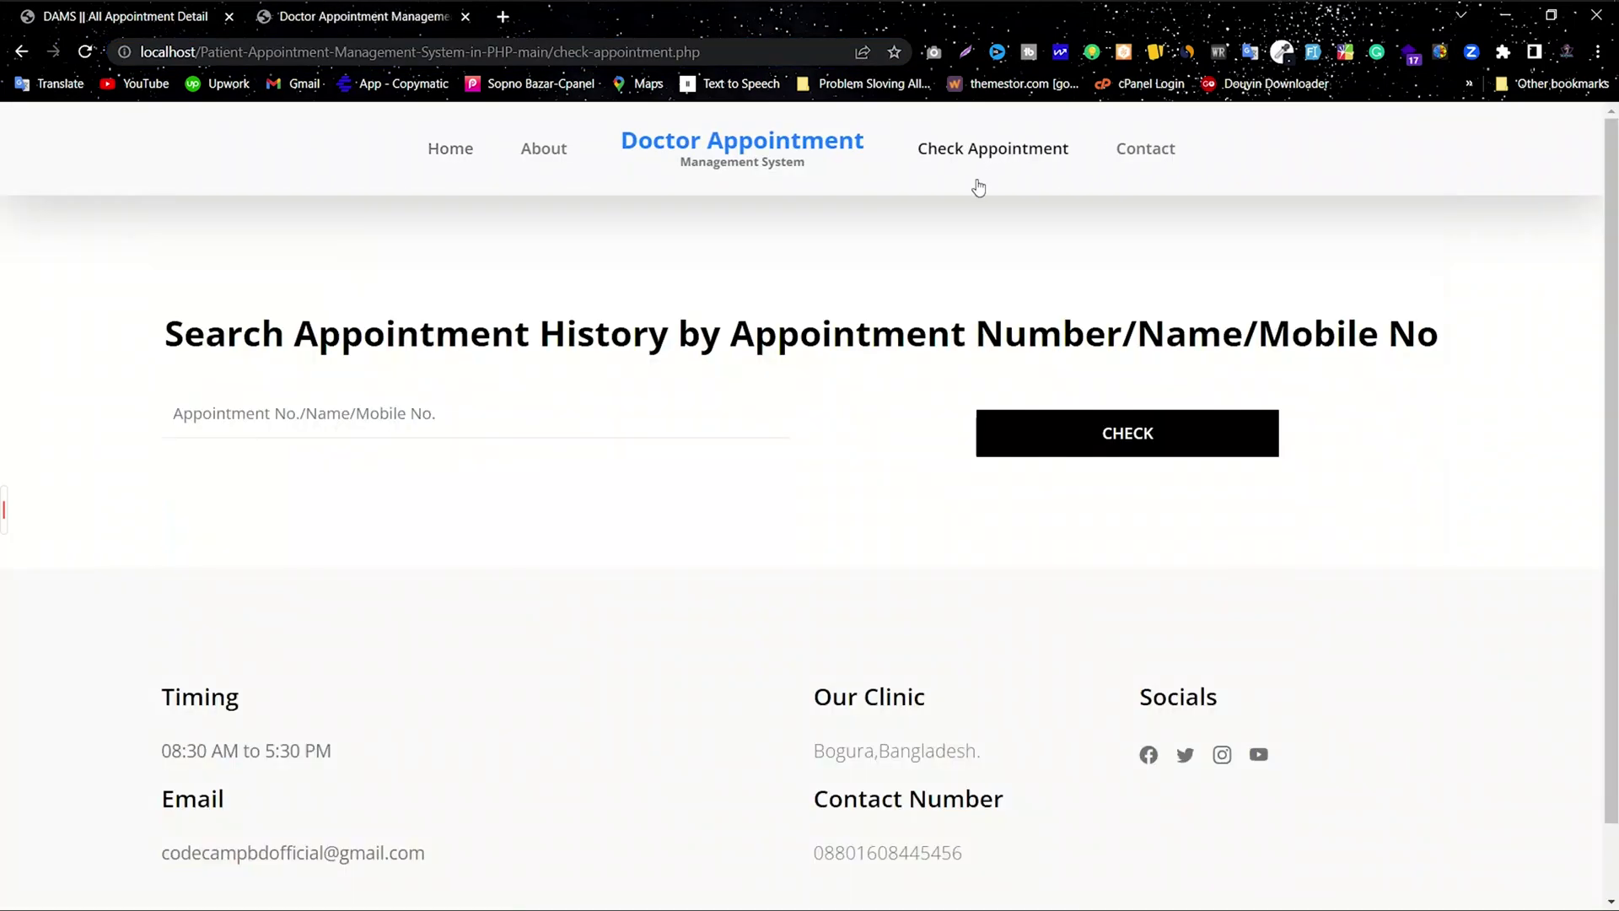
left_click(307, 429)
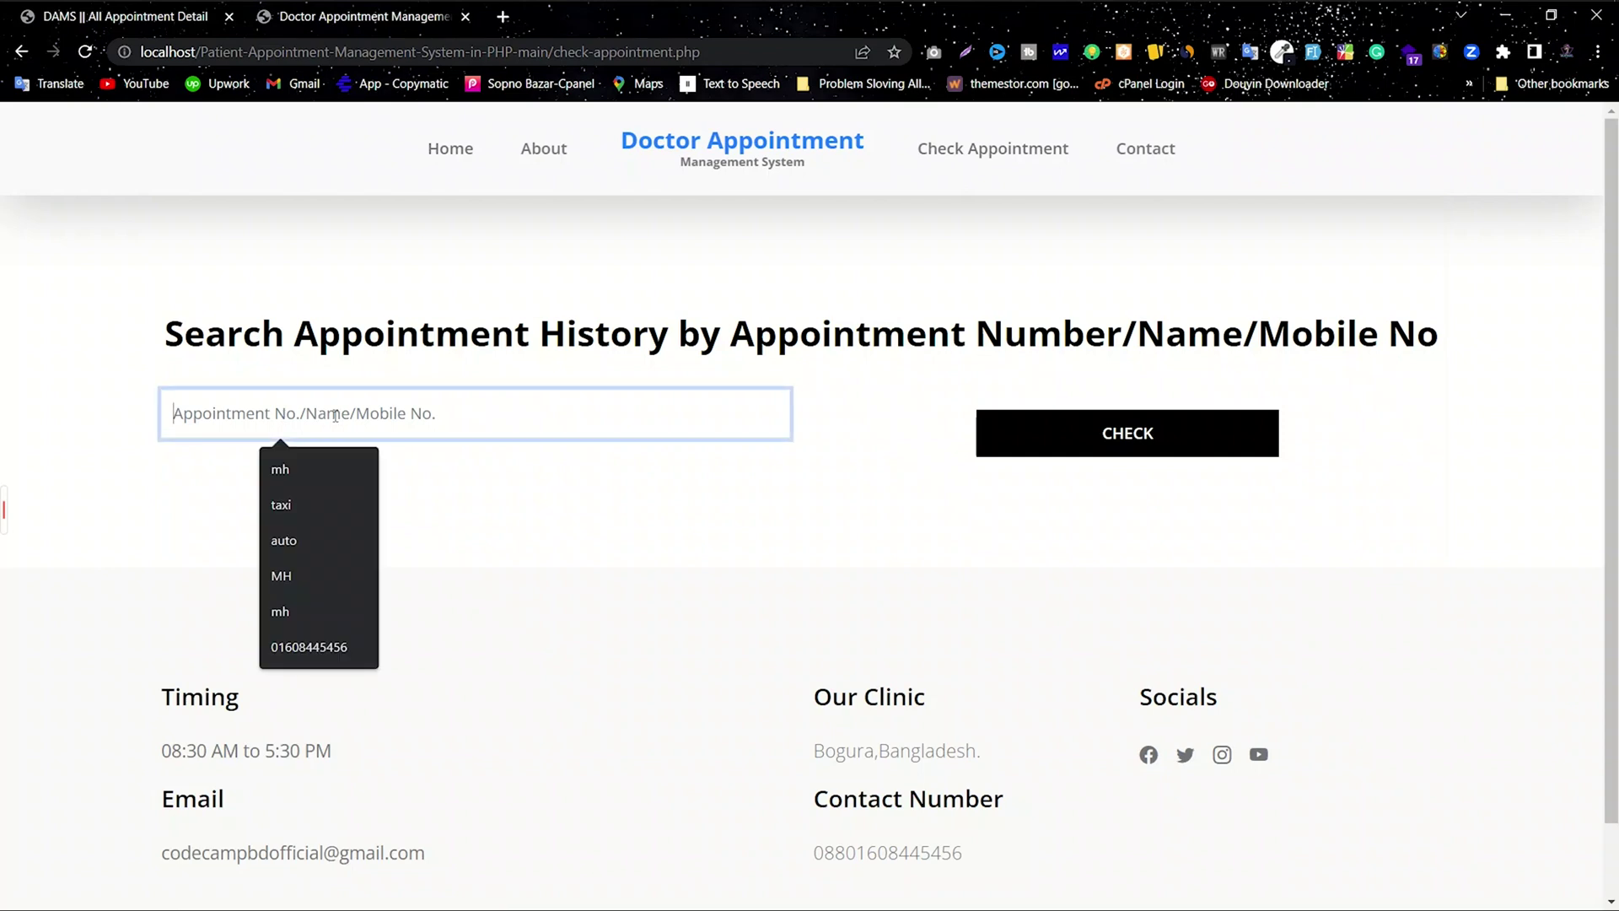
type("1234567890")
left_click_drag(336, 416, 118, 423)
left_click(163, 460)
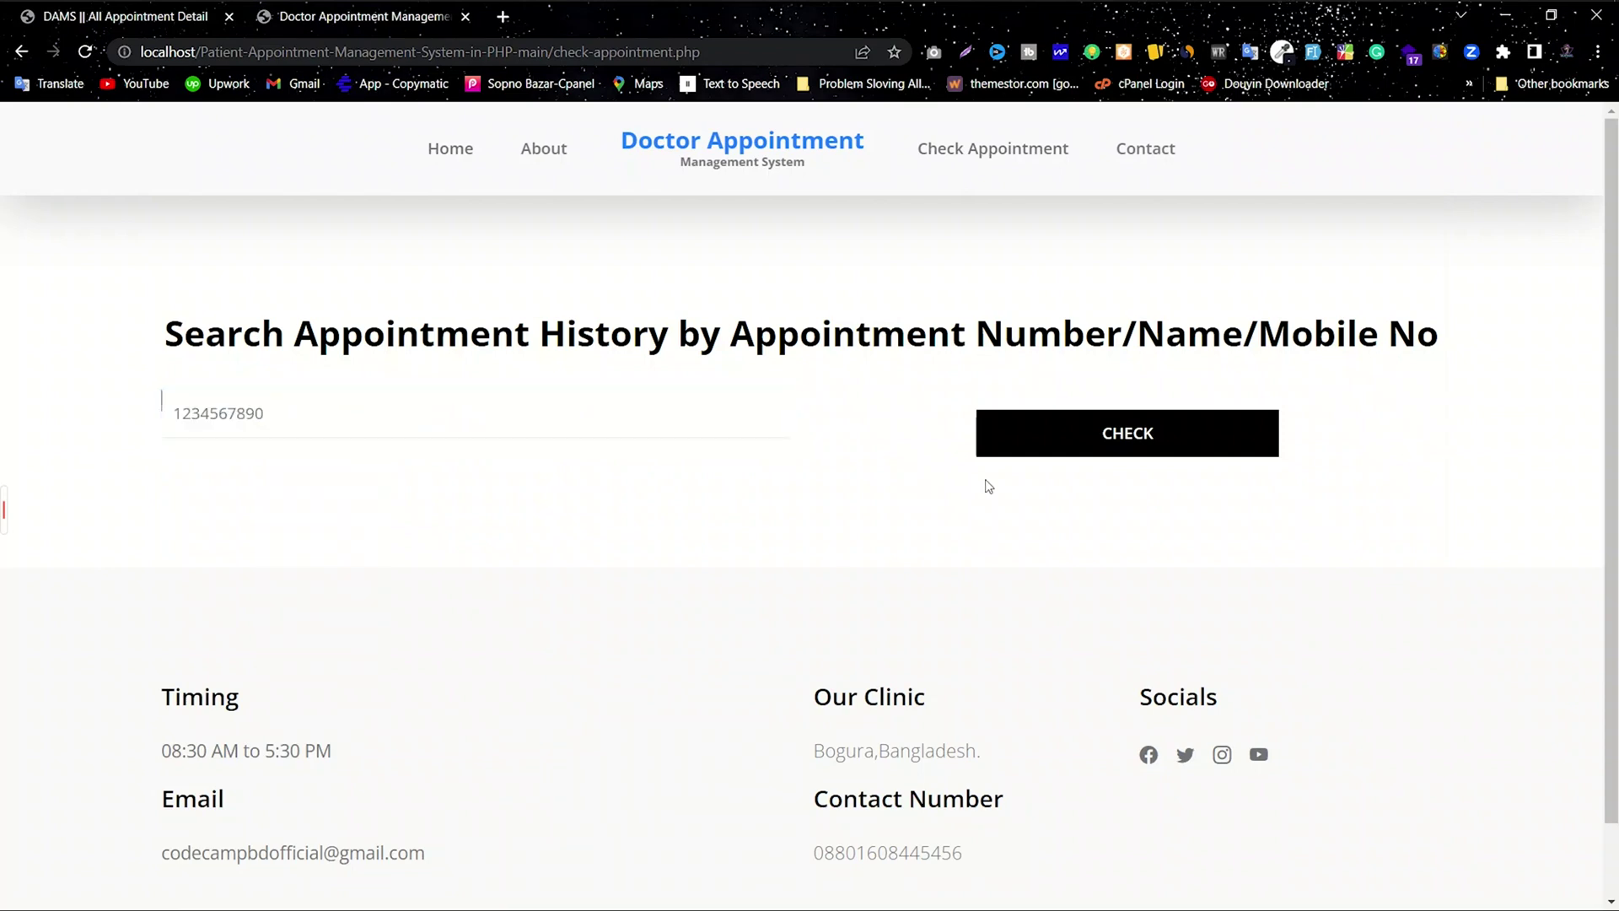
left_click(1102, 435)
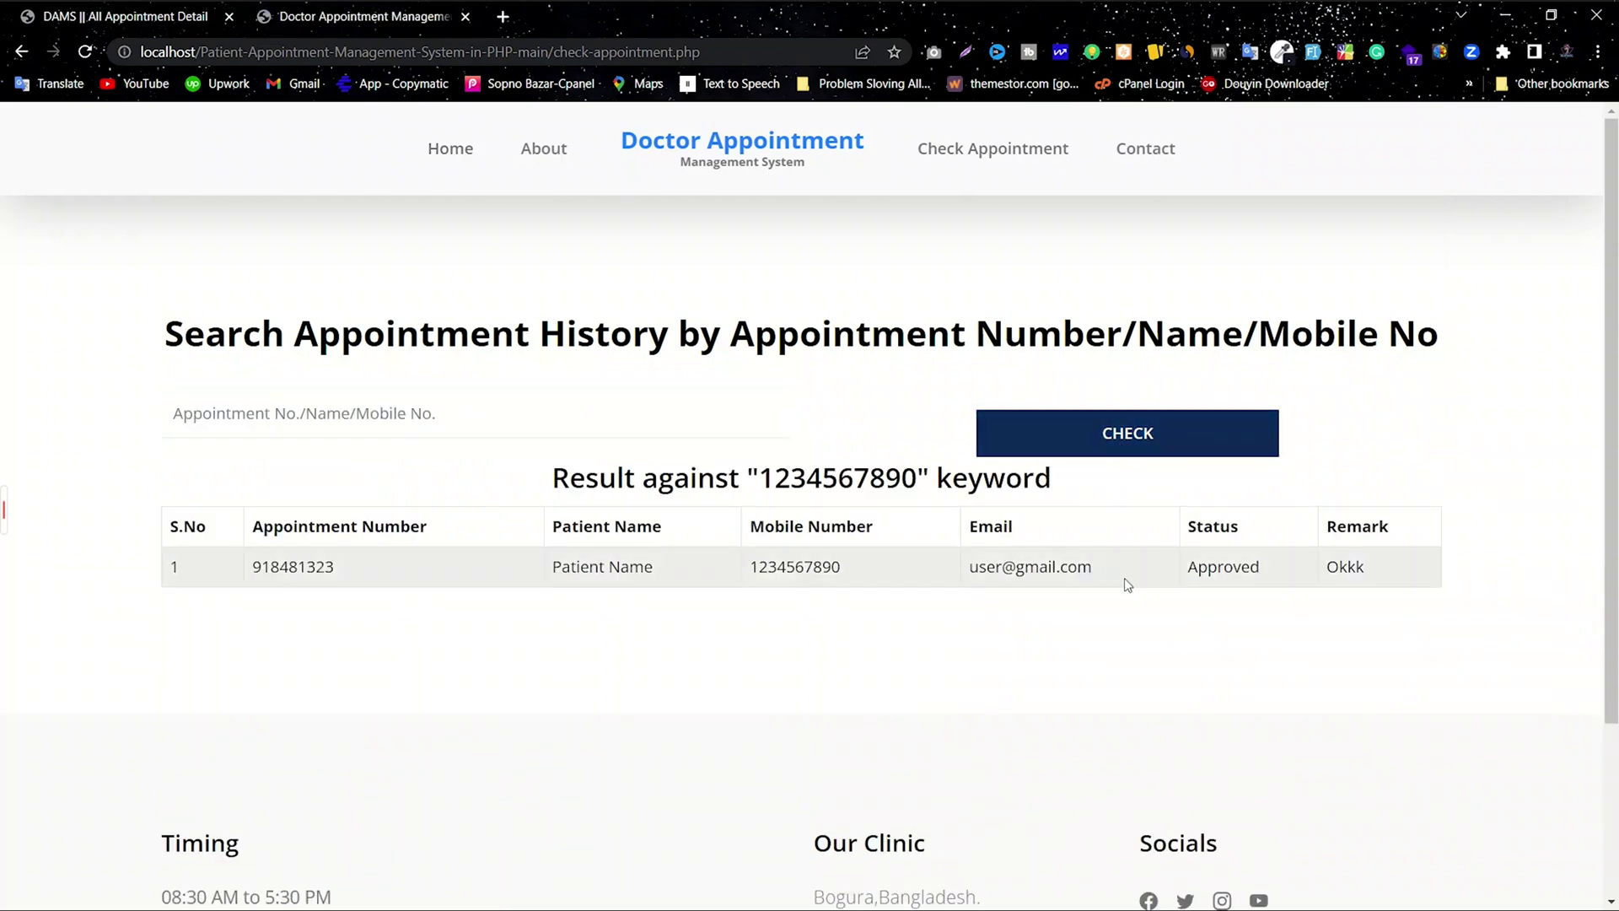
left_click_drag(1384, 579, 951, 570)
left_click(1192, 619)
left_click(757, 608)
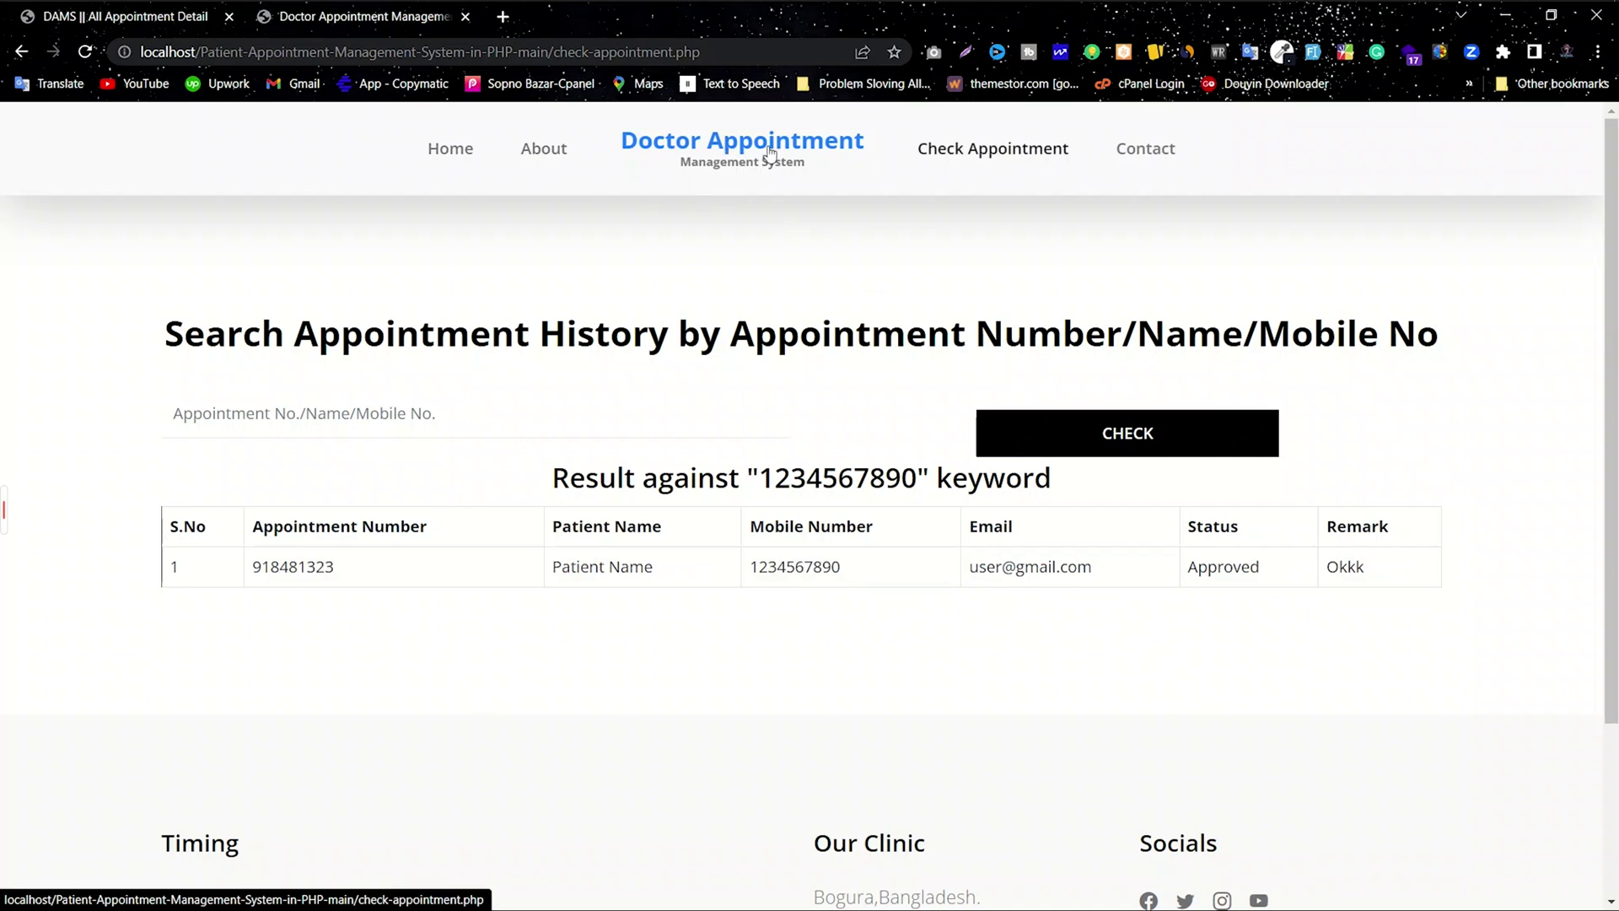
left_click(451, 152)
Step: Fill in the sample patient's full name, e-mail address and phone number in the booking form
scroll(944, 390, "down", 20)
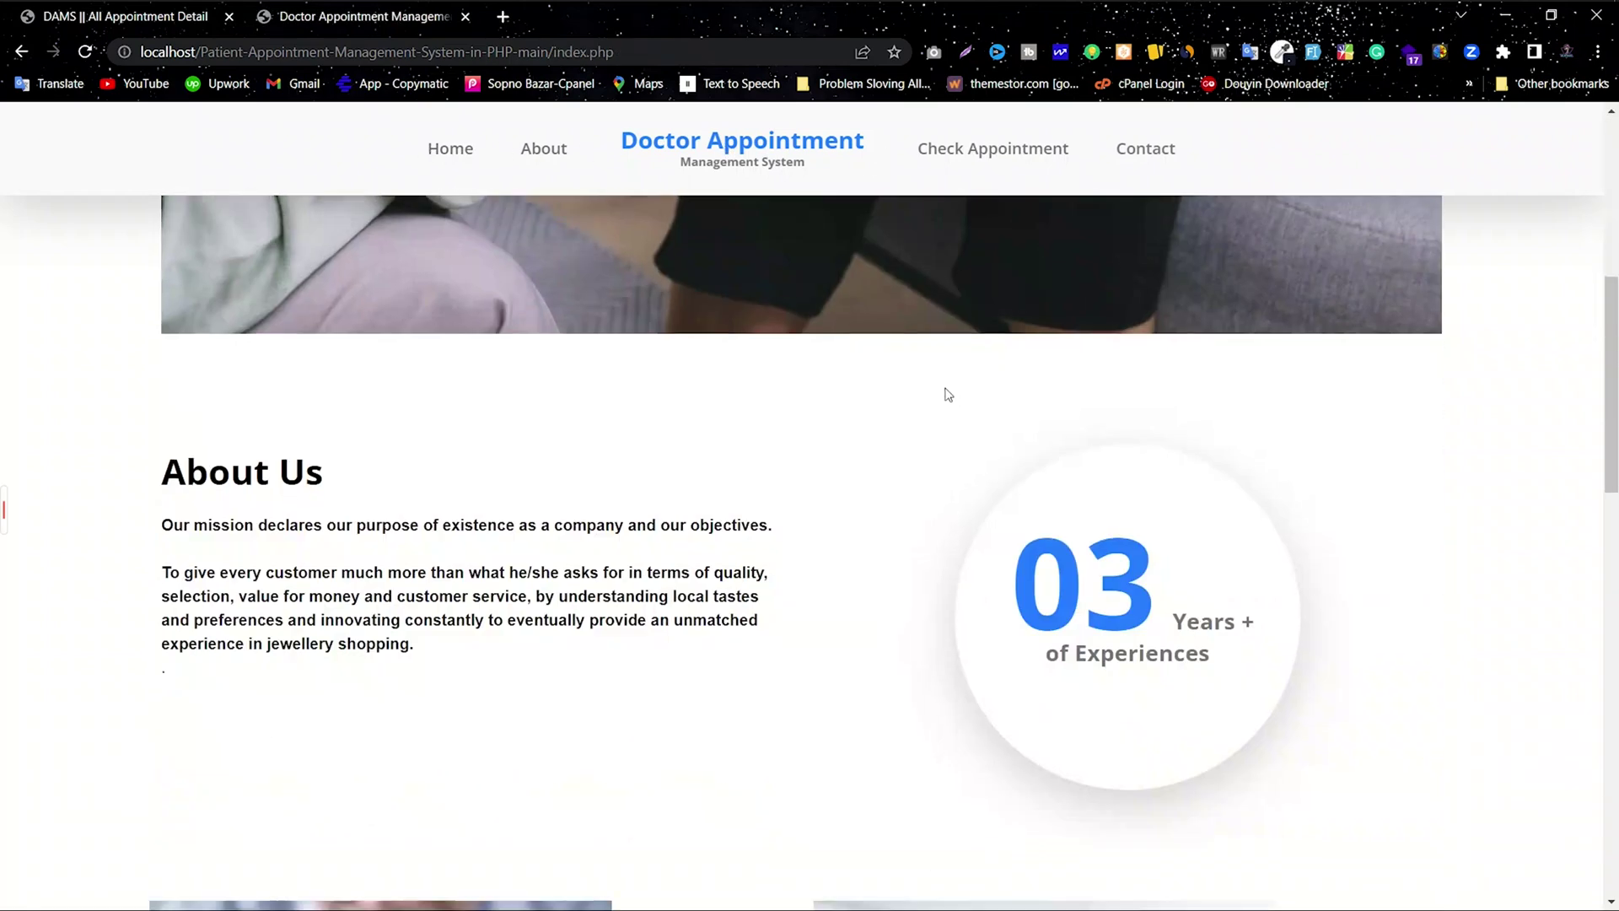
left_click(563, 241)
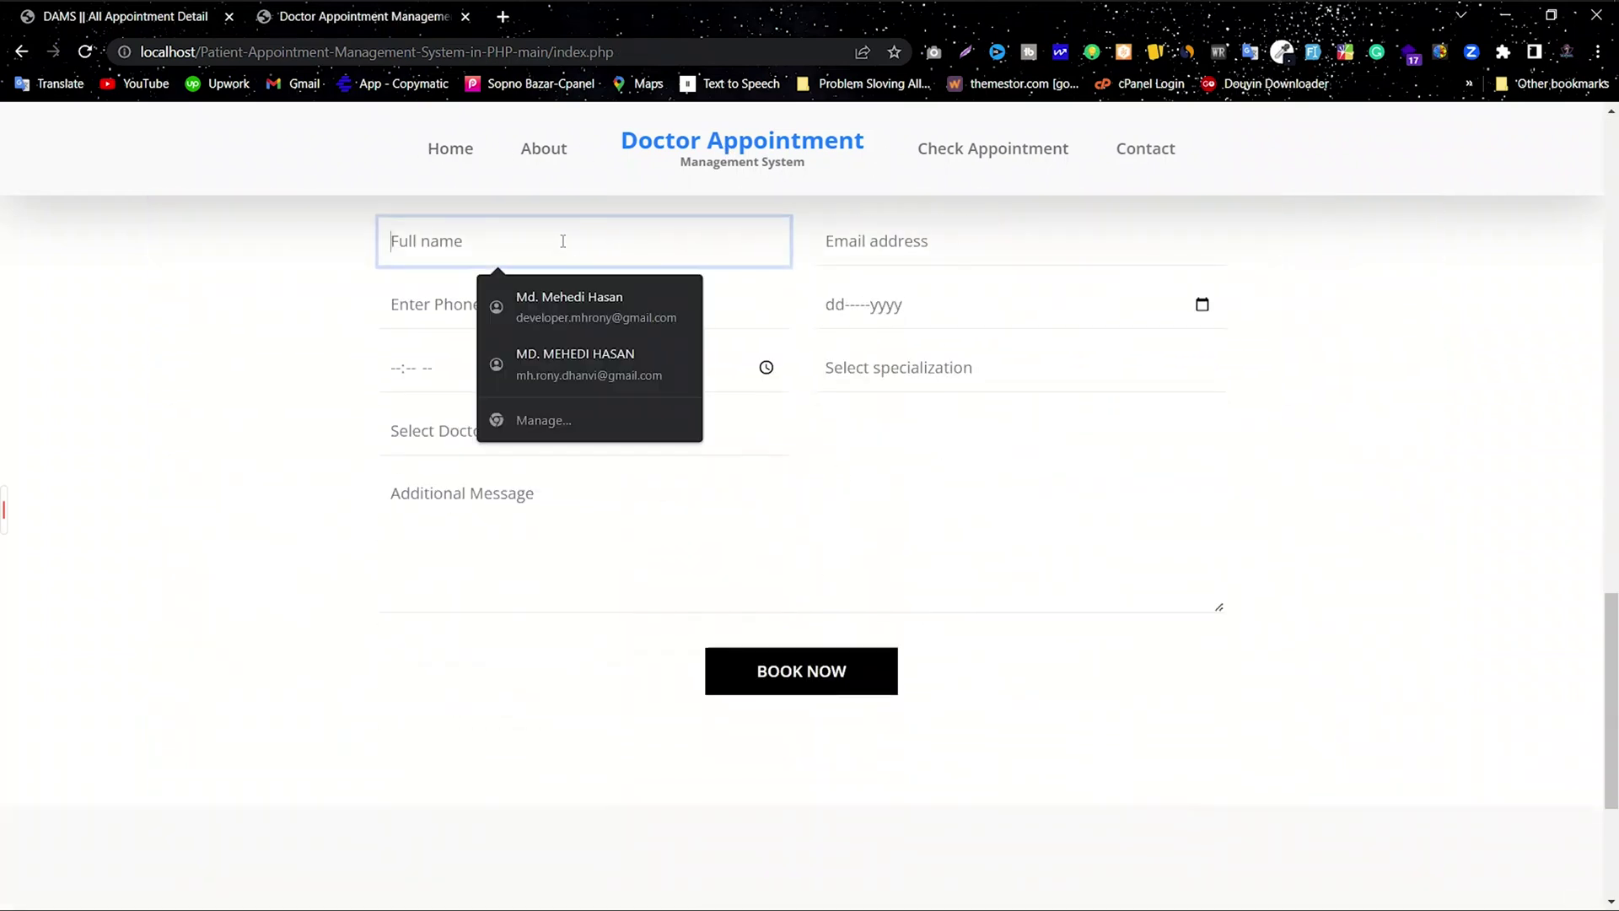
type("ABCD")
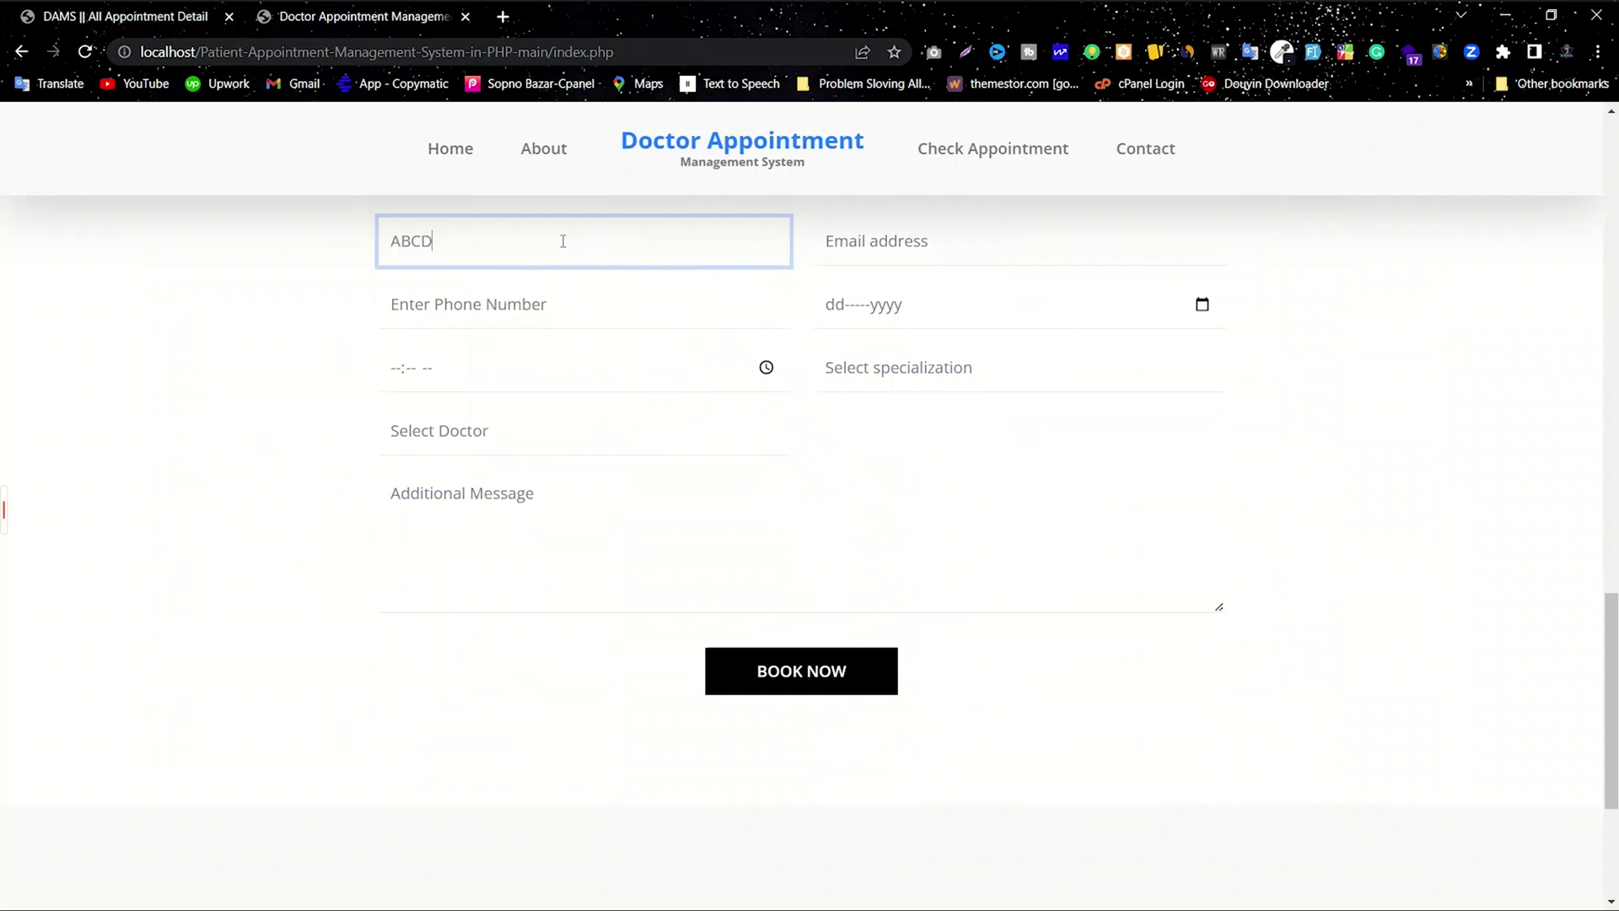
left_click(849, 240)
type("abc")
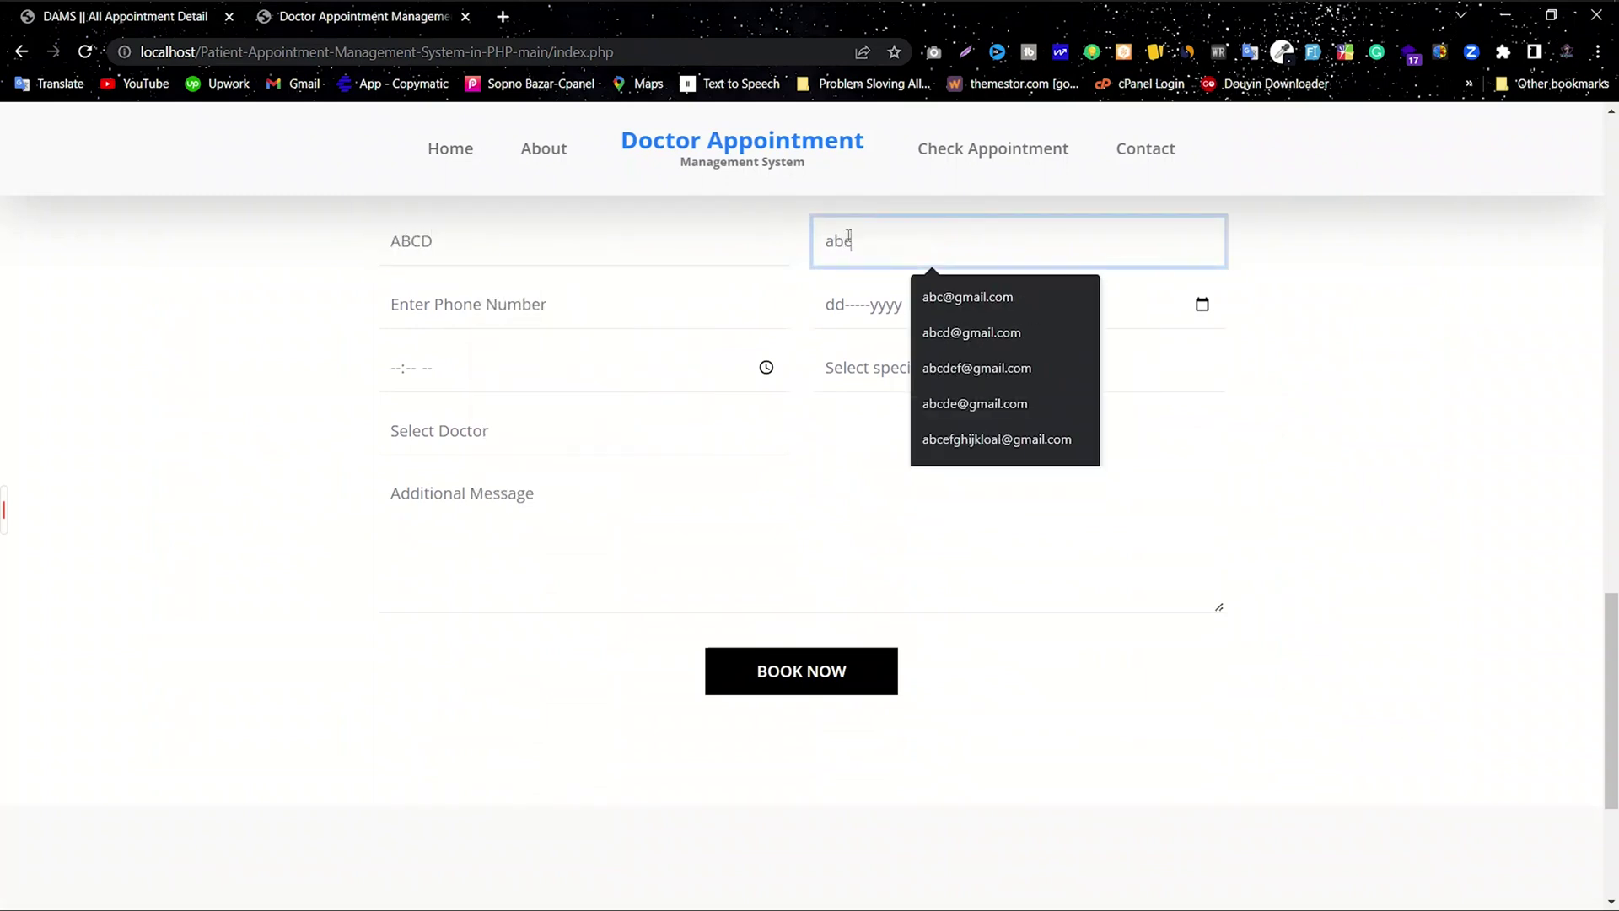
type("@g")
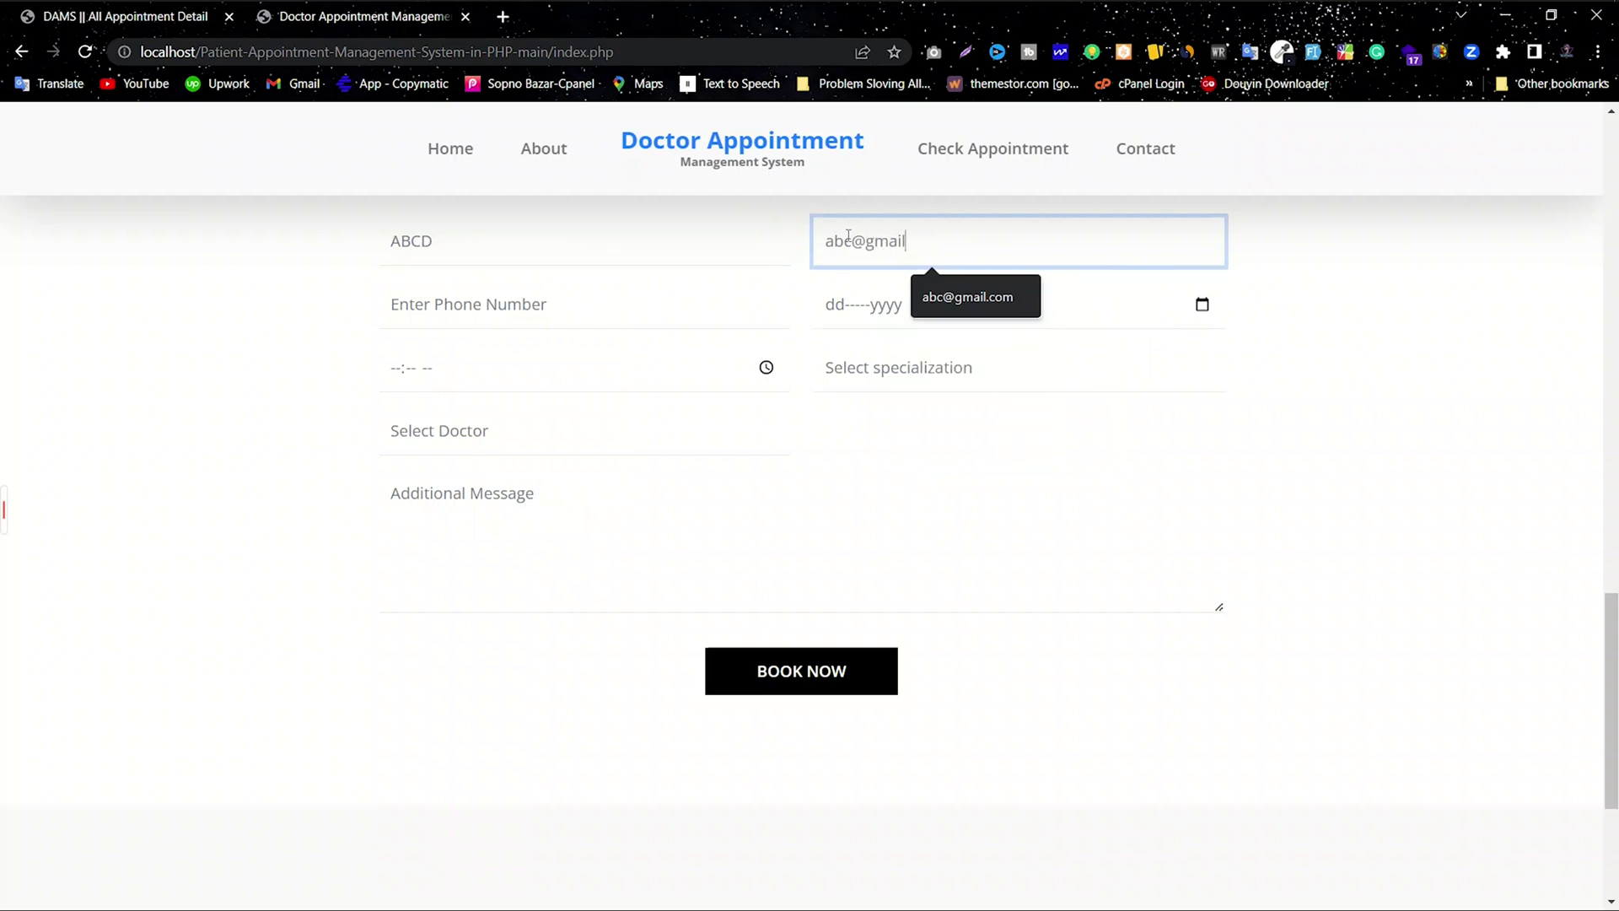
type("mail")
left_click(957, 297)
left_click(559, 307)
type("2")
key("BackSpace")
type("2222222222")
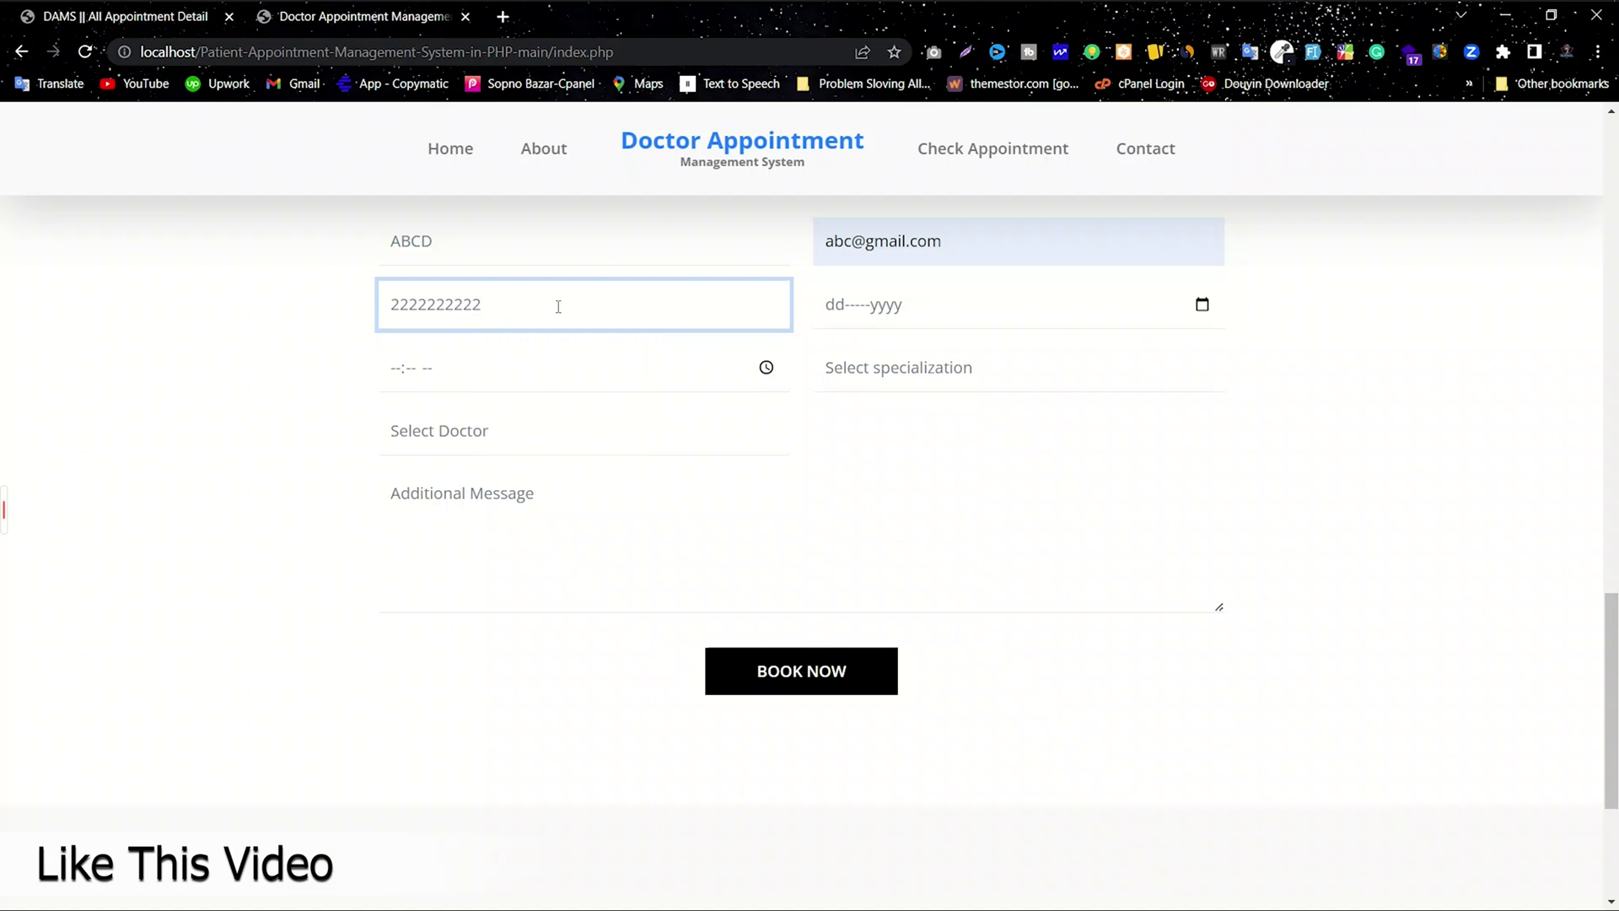
left_click_drag(559, 306, 285, 314)
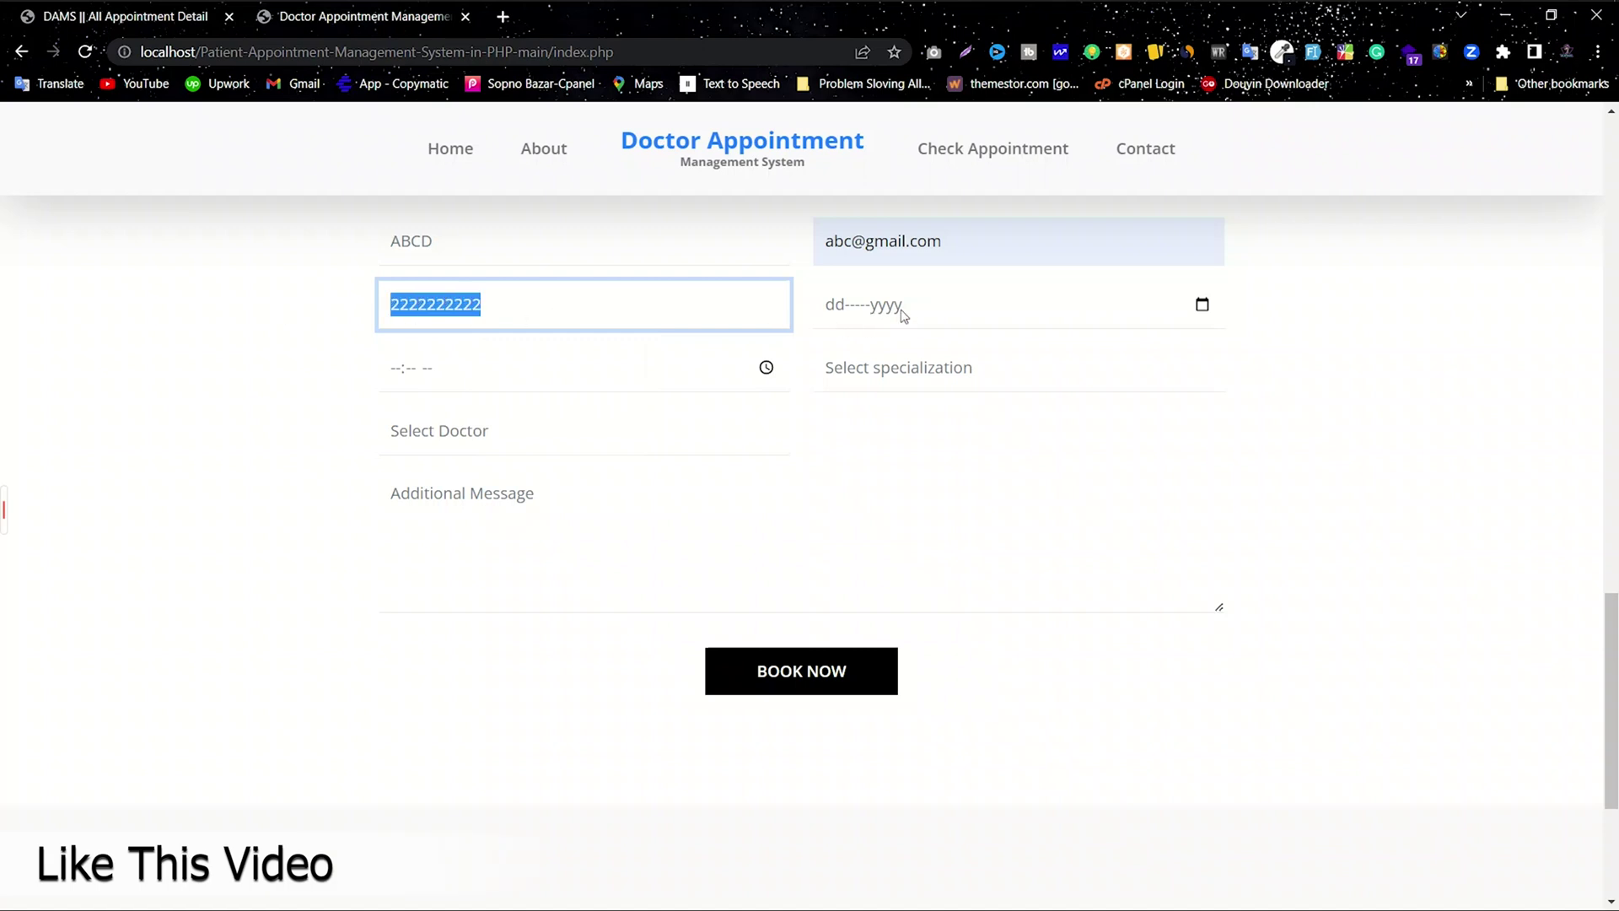
left_click(1227, 308)
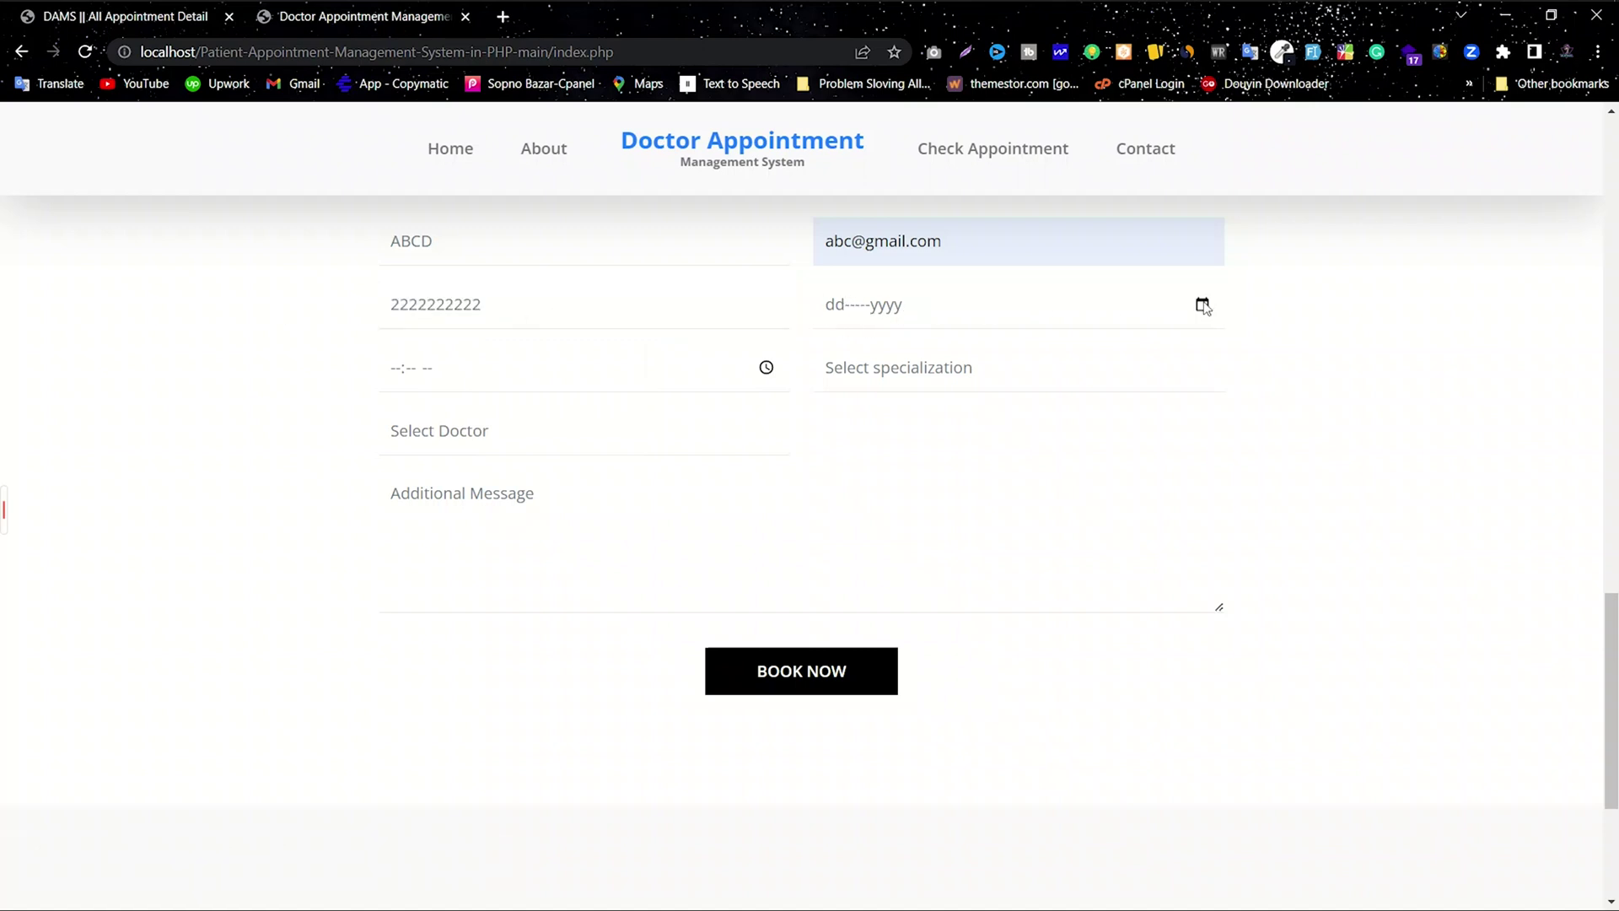
Step: Set the appointment to 15-Jun-2023 at 10:00 AM with Orthopedics and its only doctor
left_click(1204, 306)
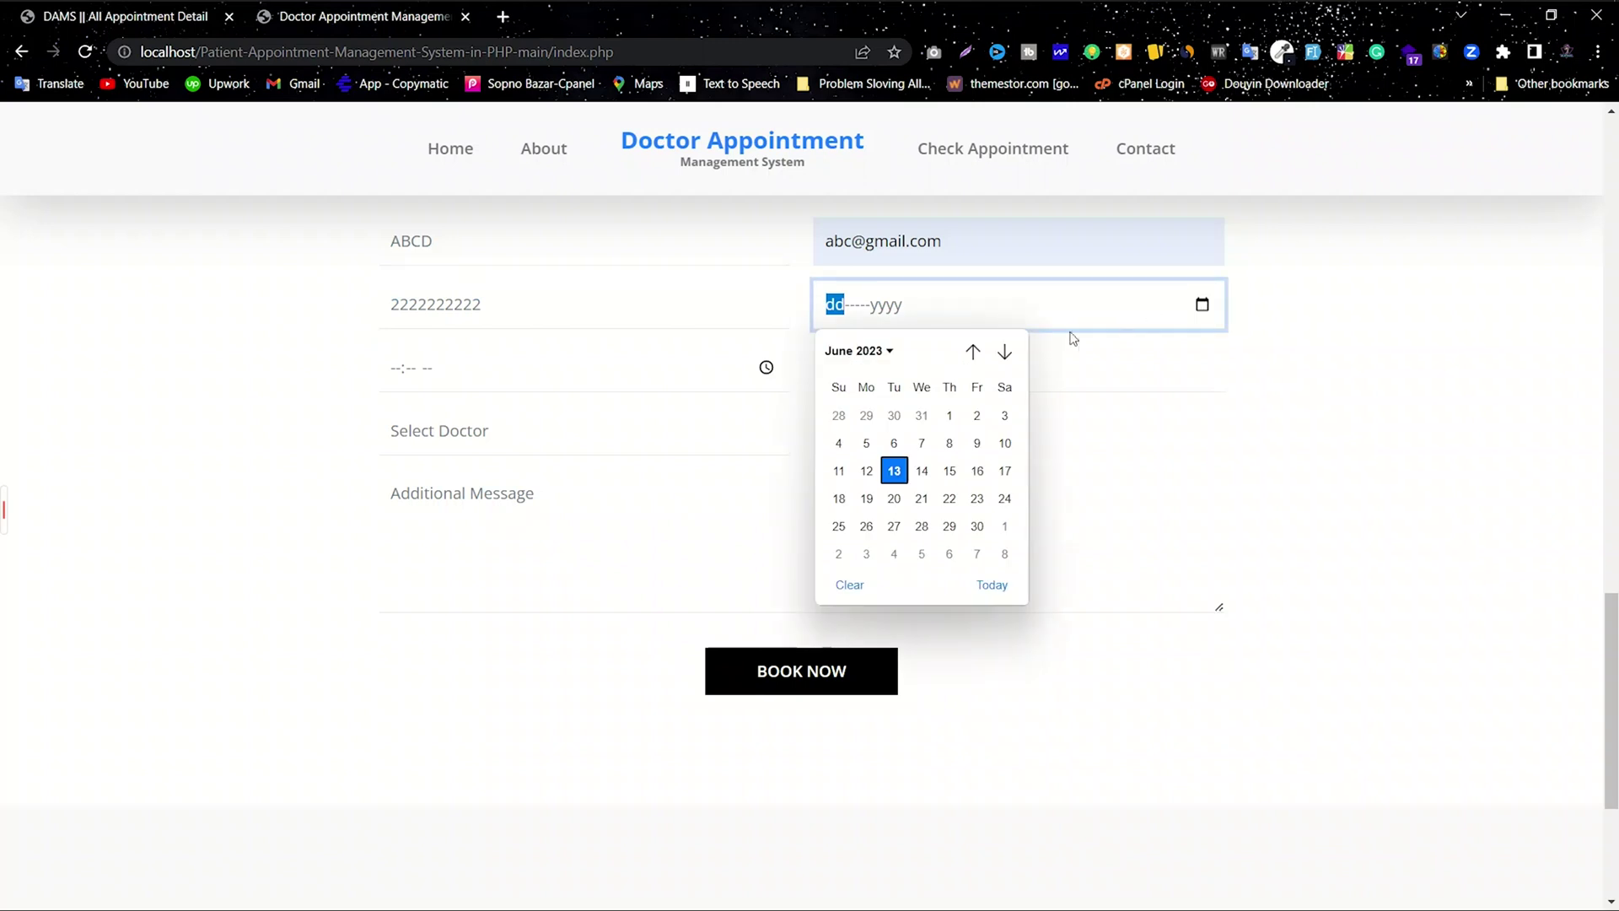
left_click(951, 472)
left_click(479, 378)
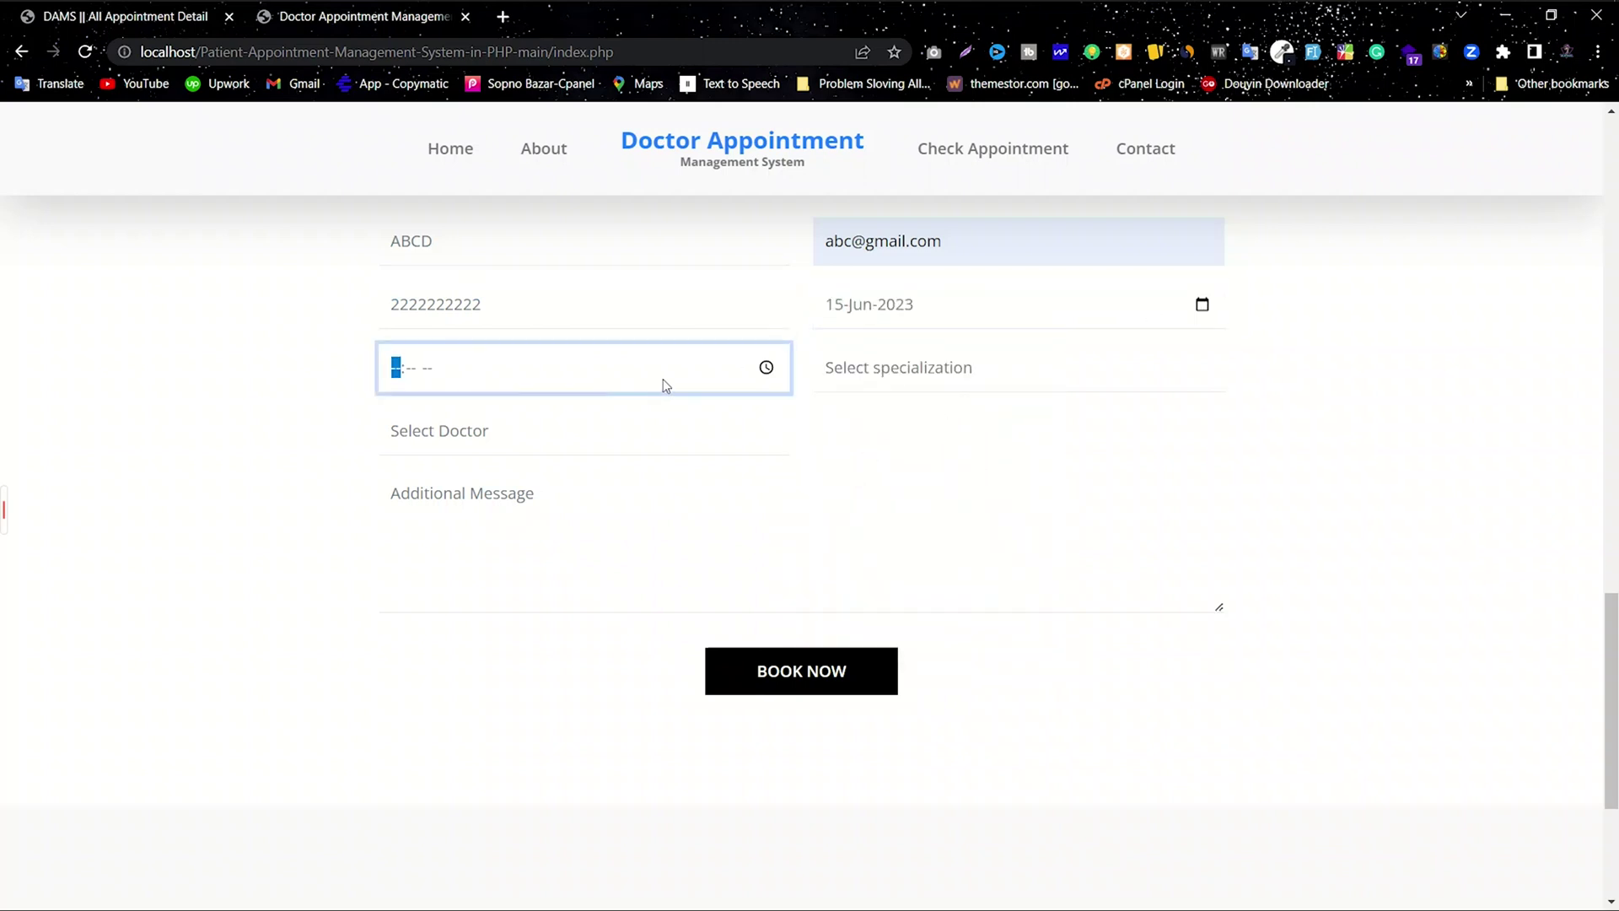
left_click(759, 369)
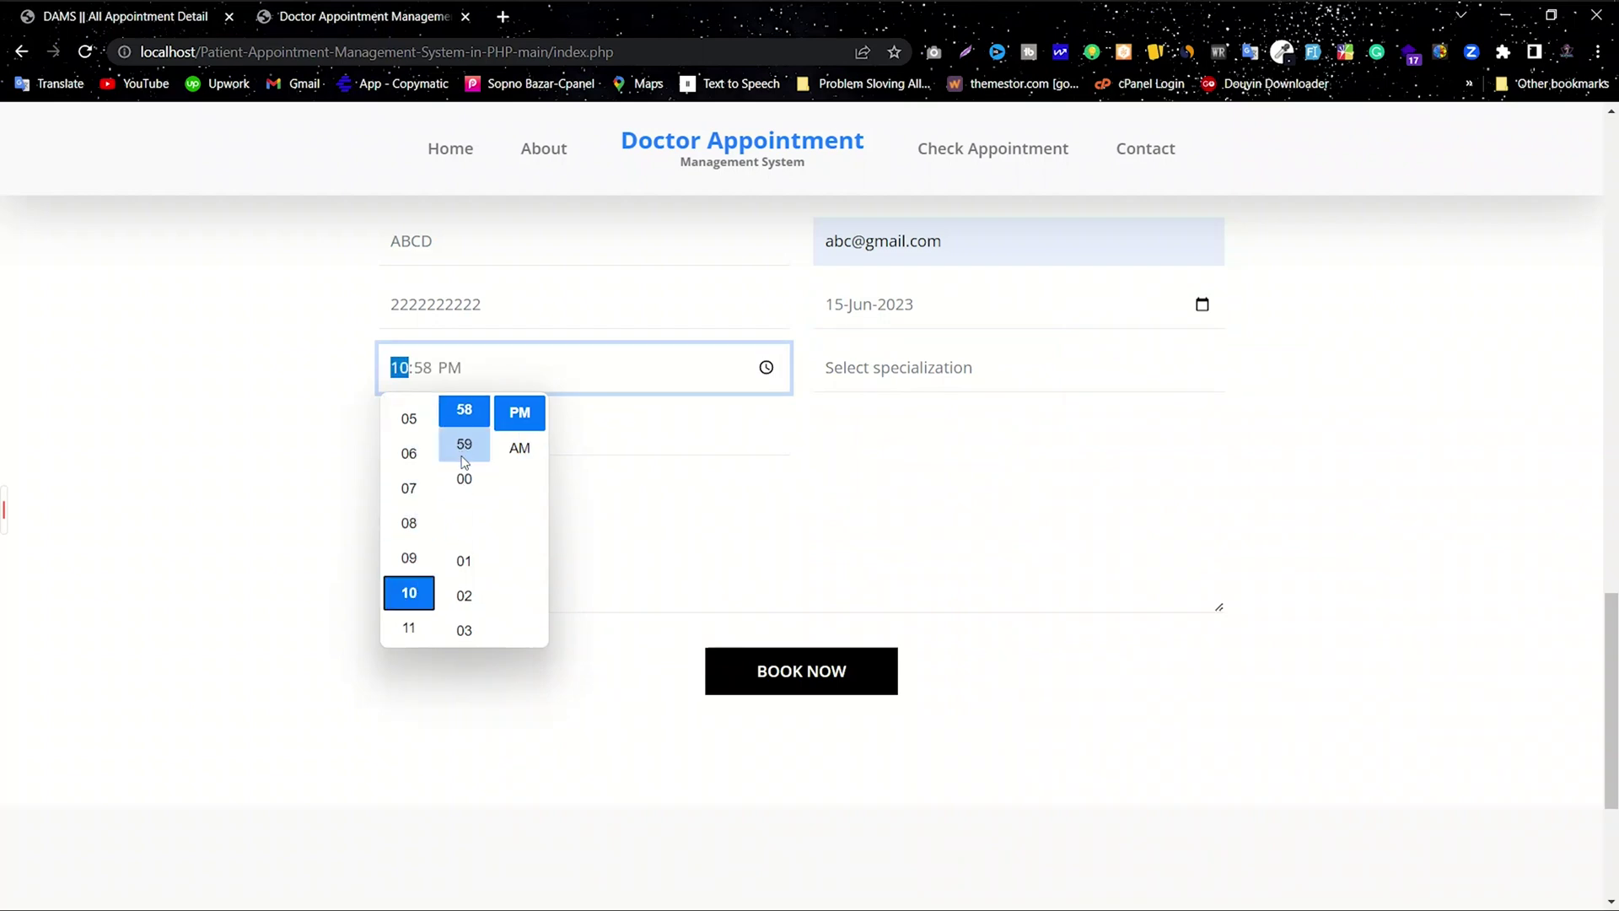
left_click(464, 478)
left_click(515, 451)
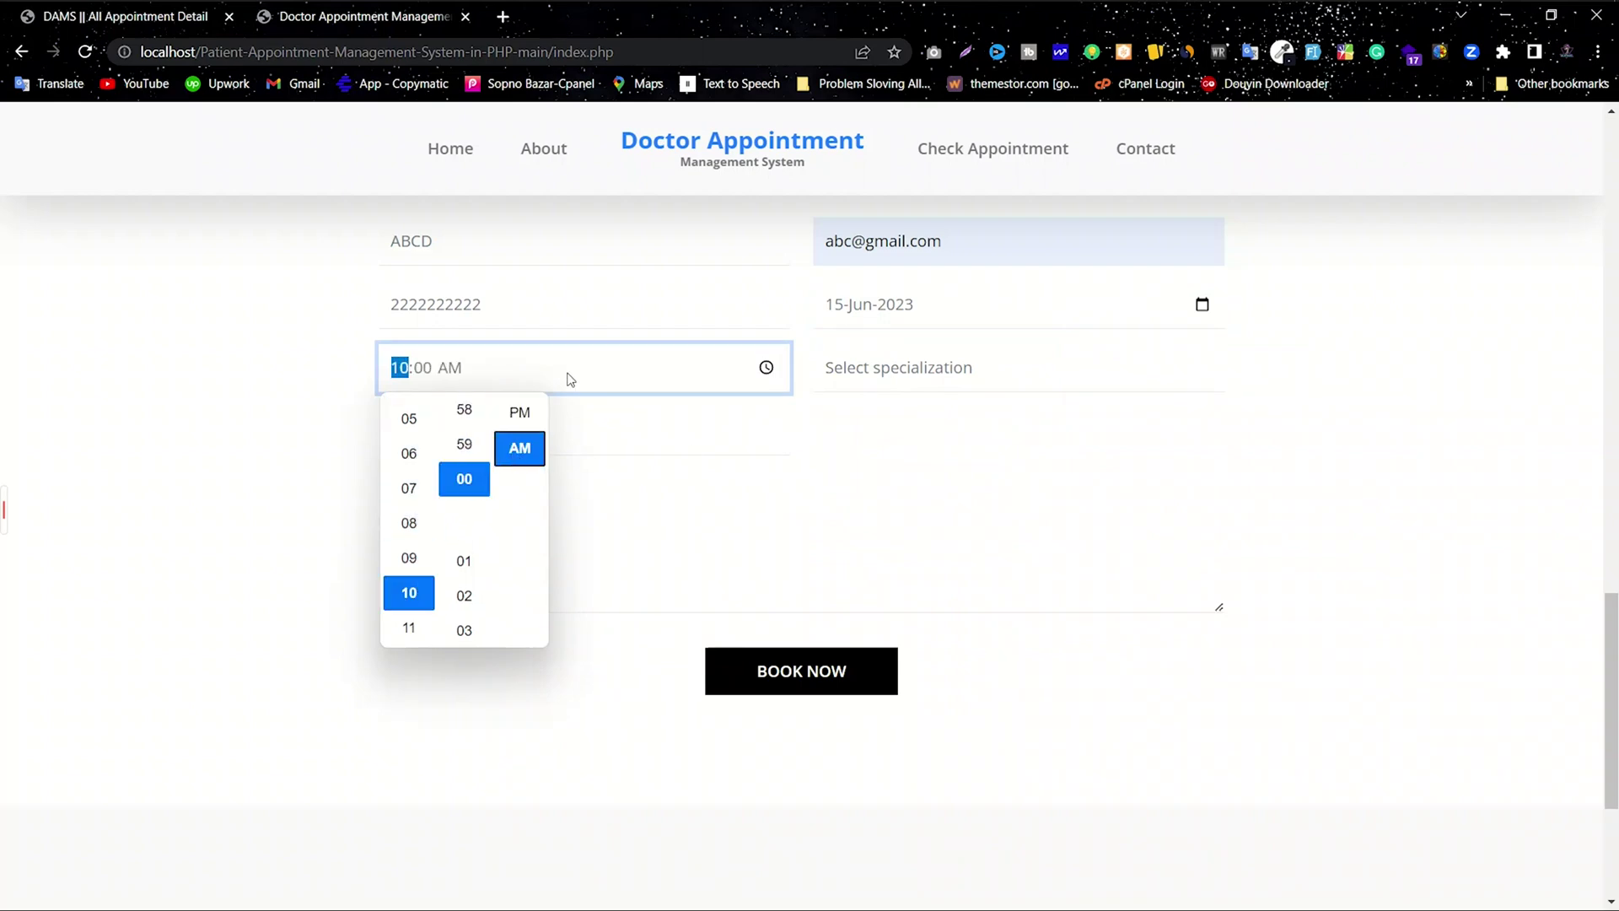
left_click(964, 393)
left_click(888, 426)
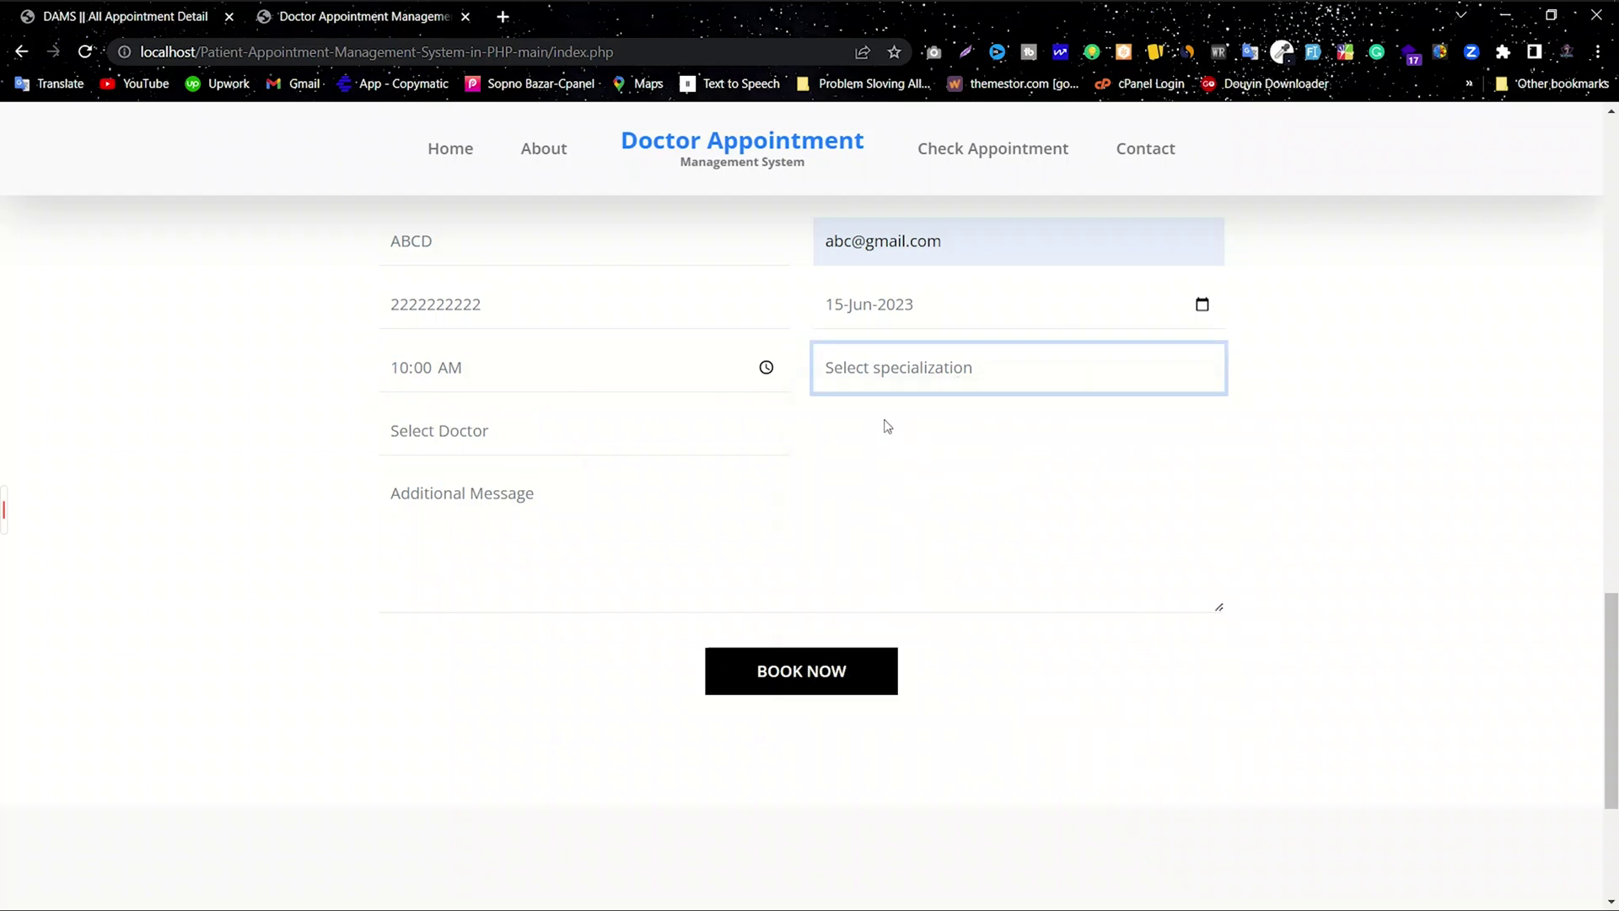
left_click(564, 434)
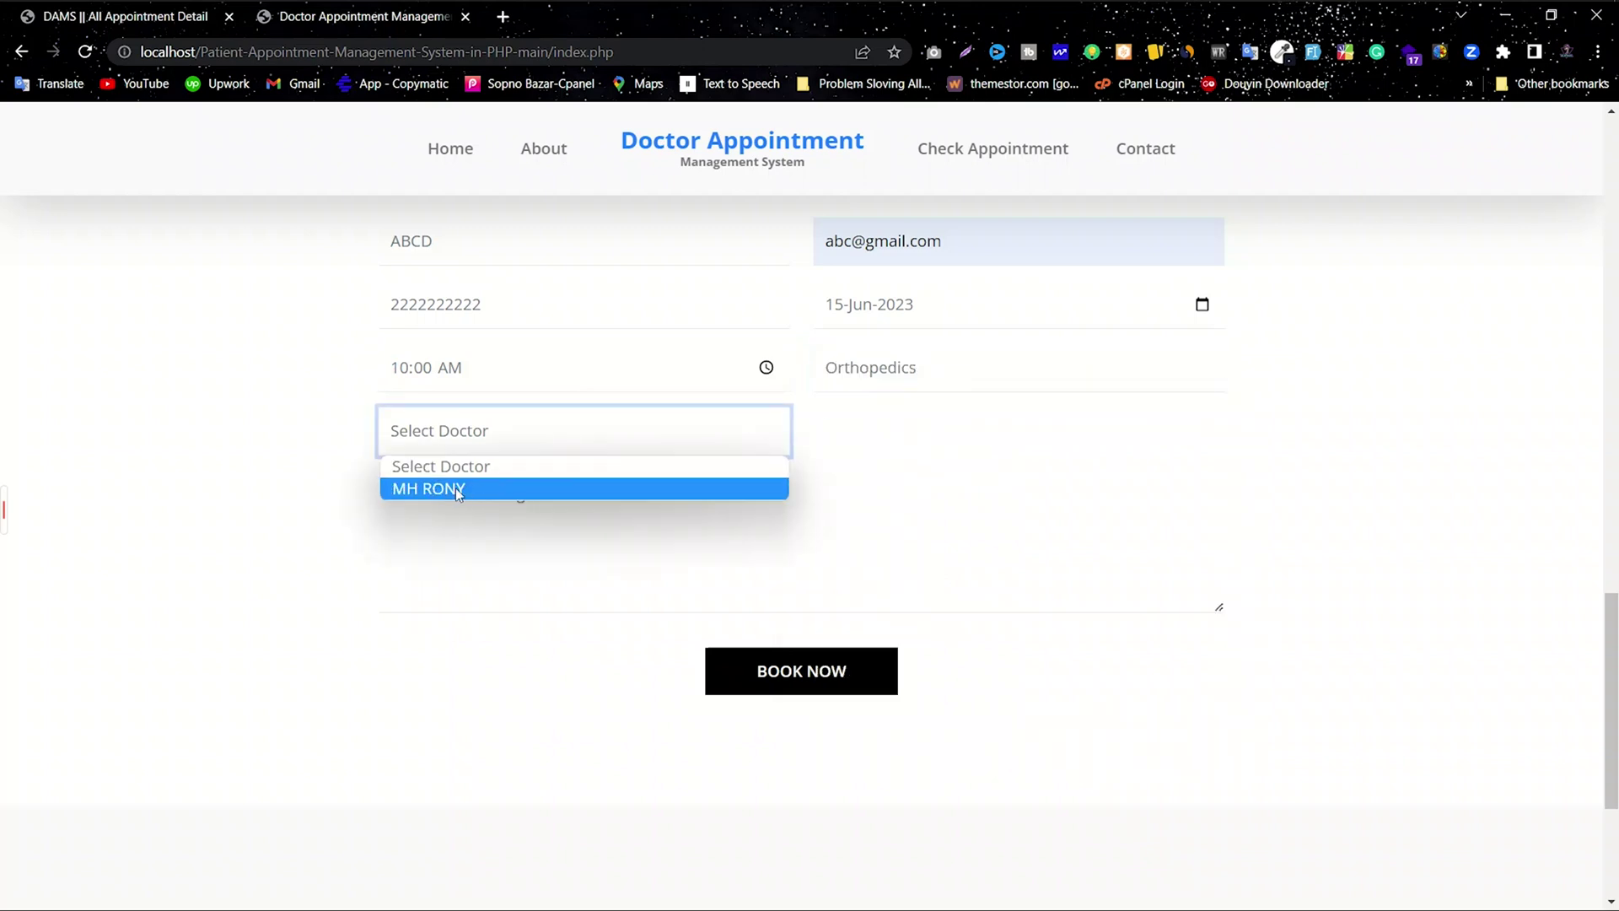
left_click(455, 488)
Step: Add the message 'Y', submit the booking with BOOK NOW and dismiss the confirmation
left_click(505, 501)
type("Your Message....")
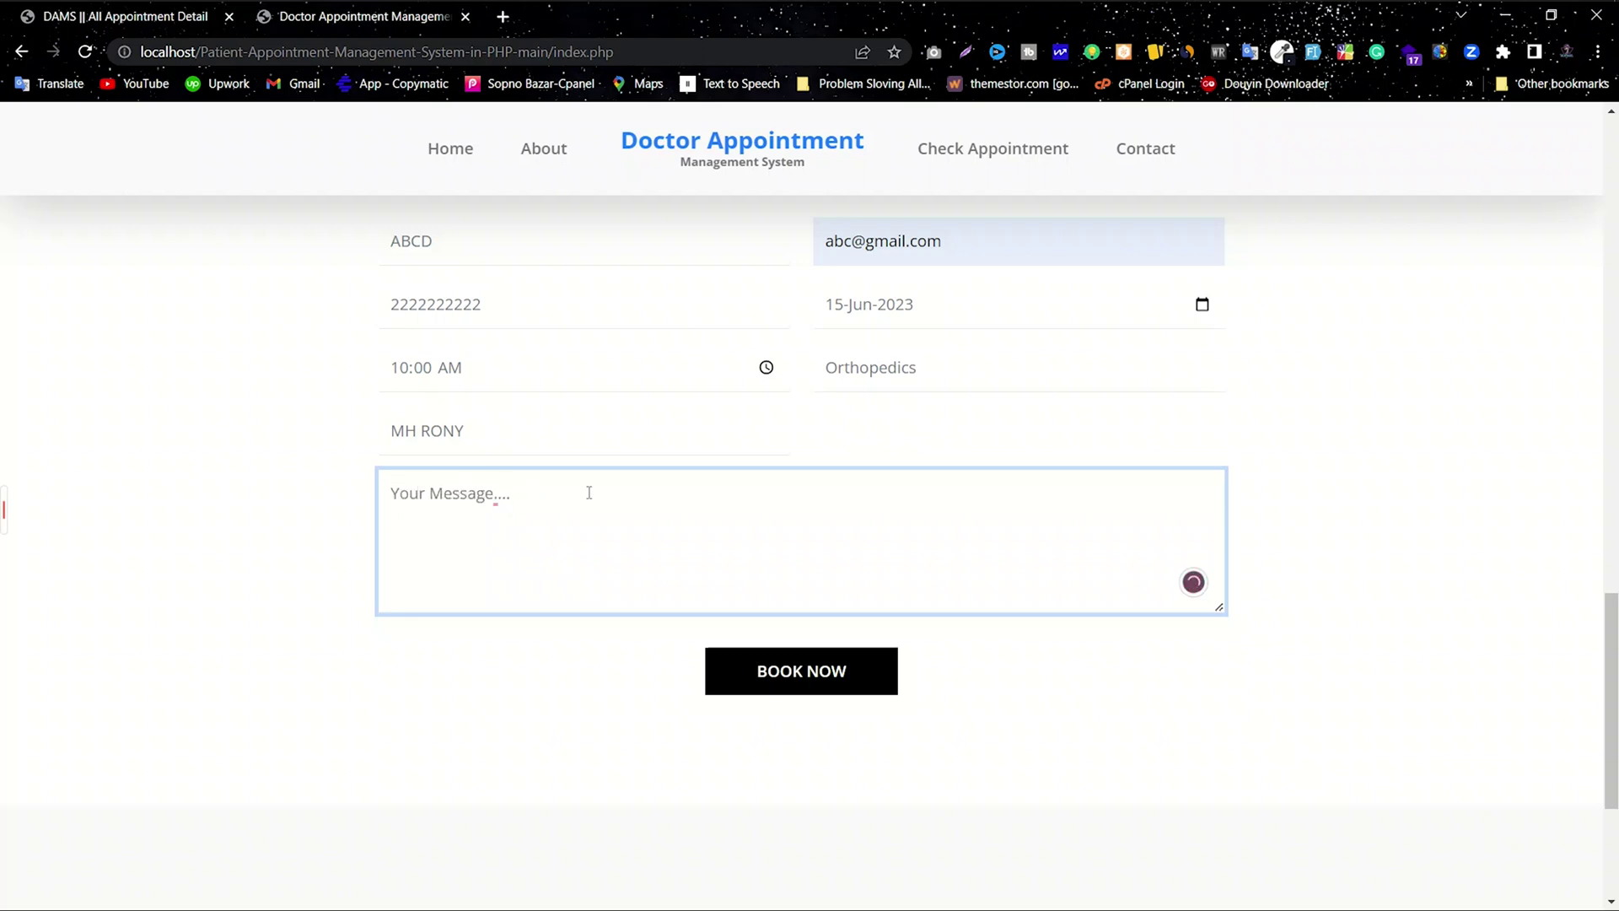
key("ctrl+a")
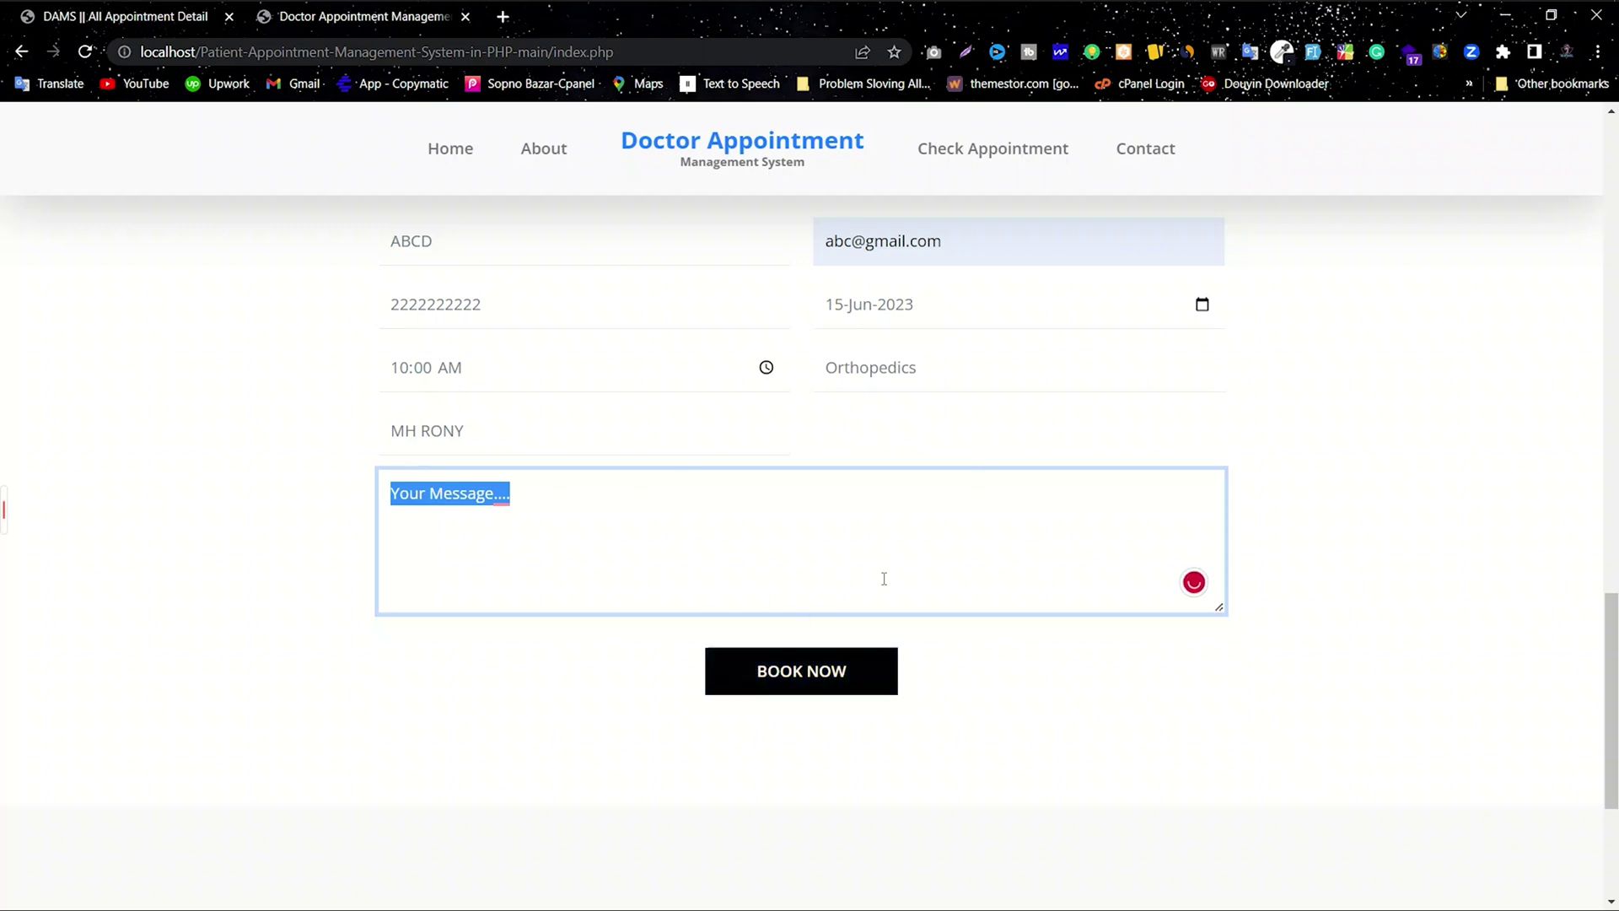
scroll(874, 652, "up", 1)
left_click_drag(625, 297, 1101, 293)
left_click(1100, 294)
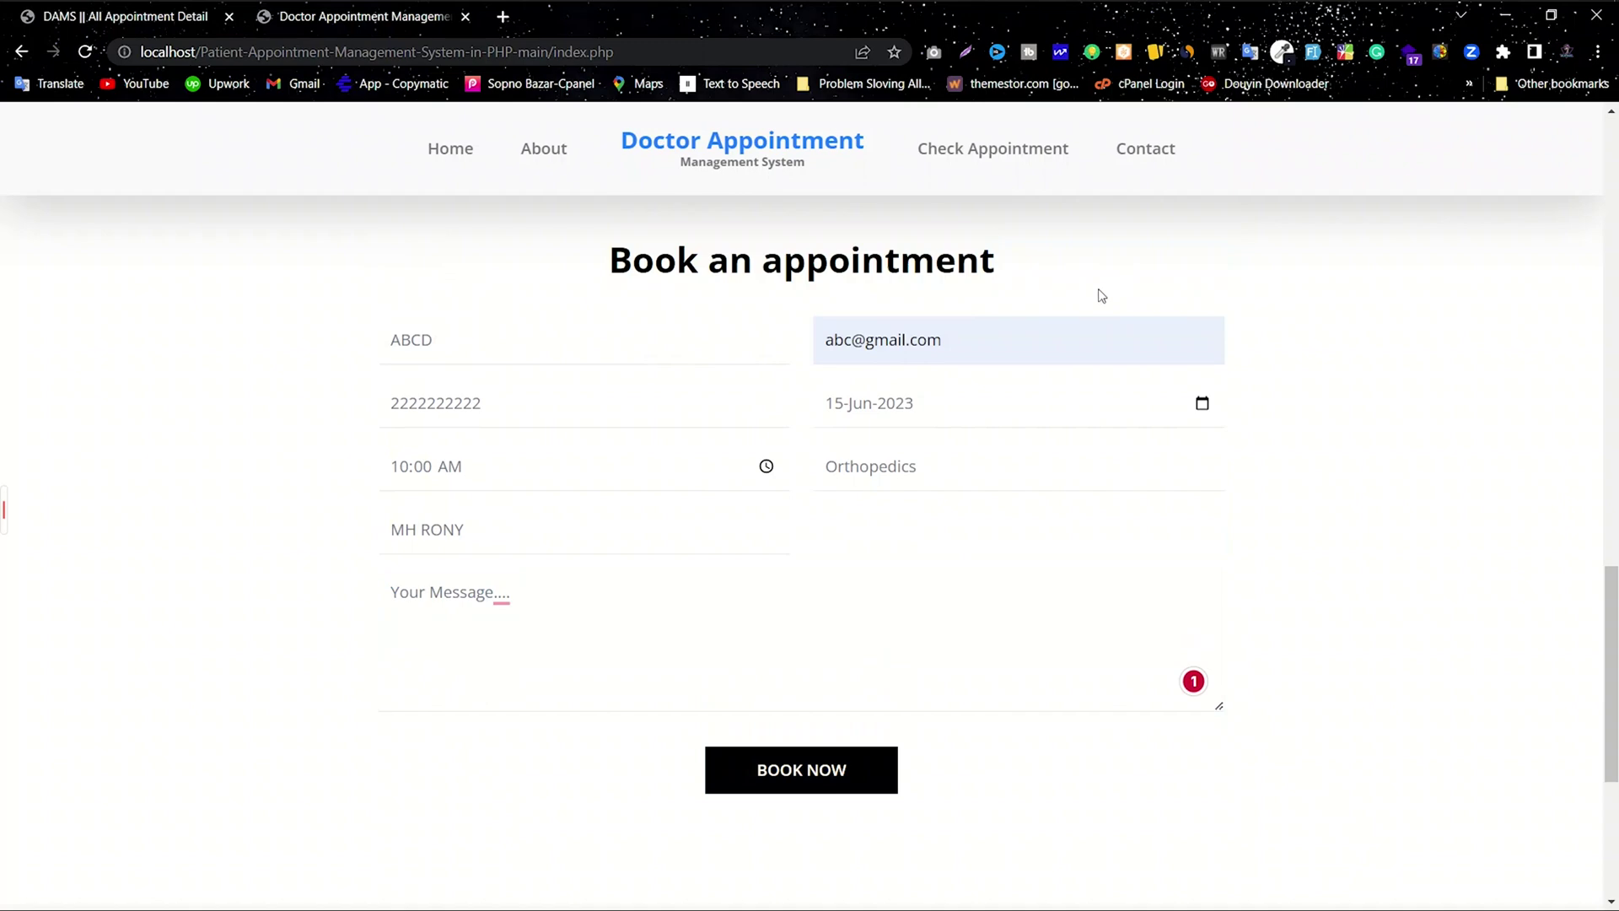
left_click(812, 780)
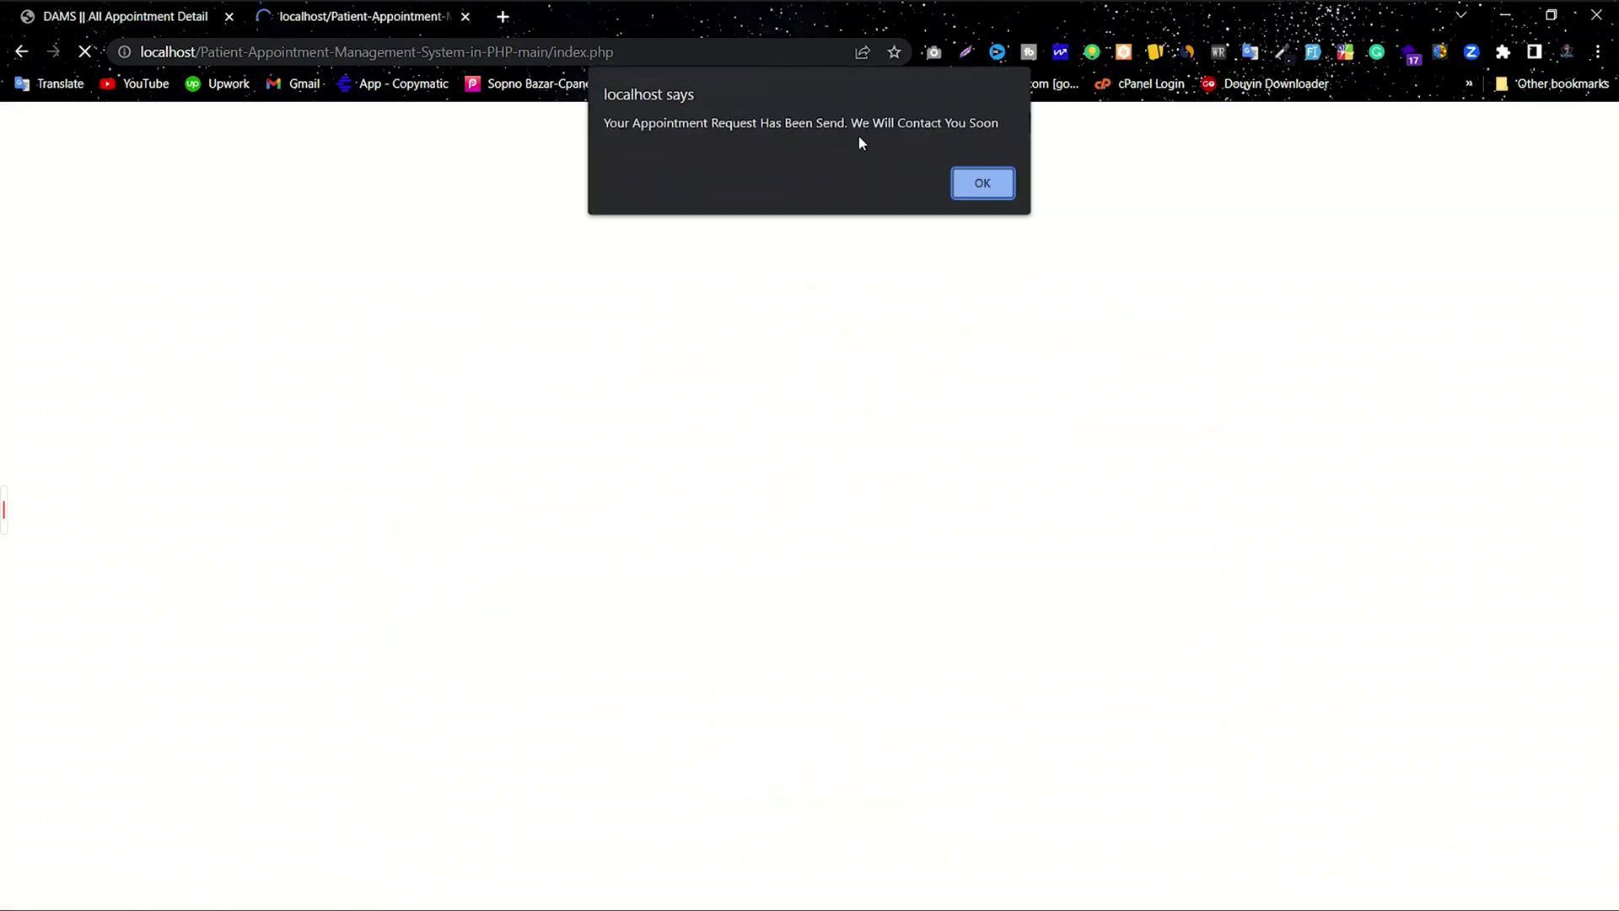
left_click(987, 181)
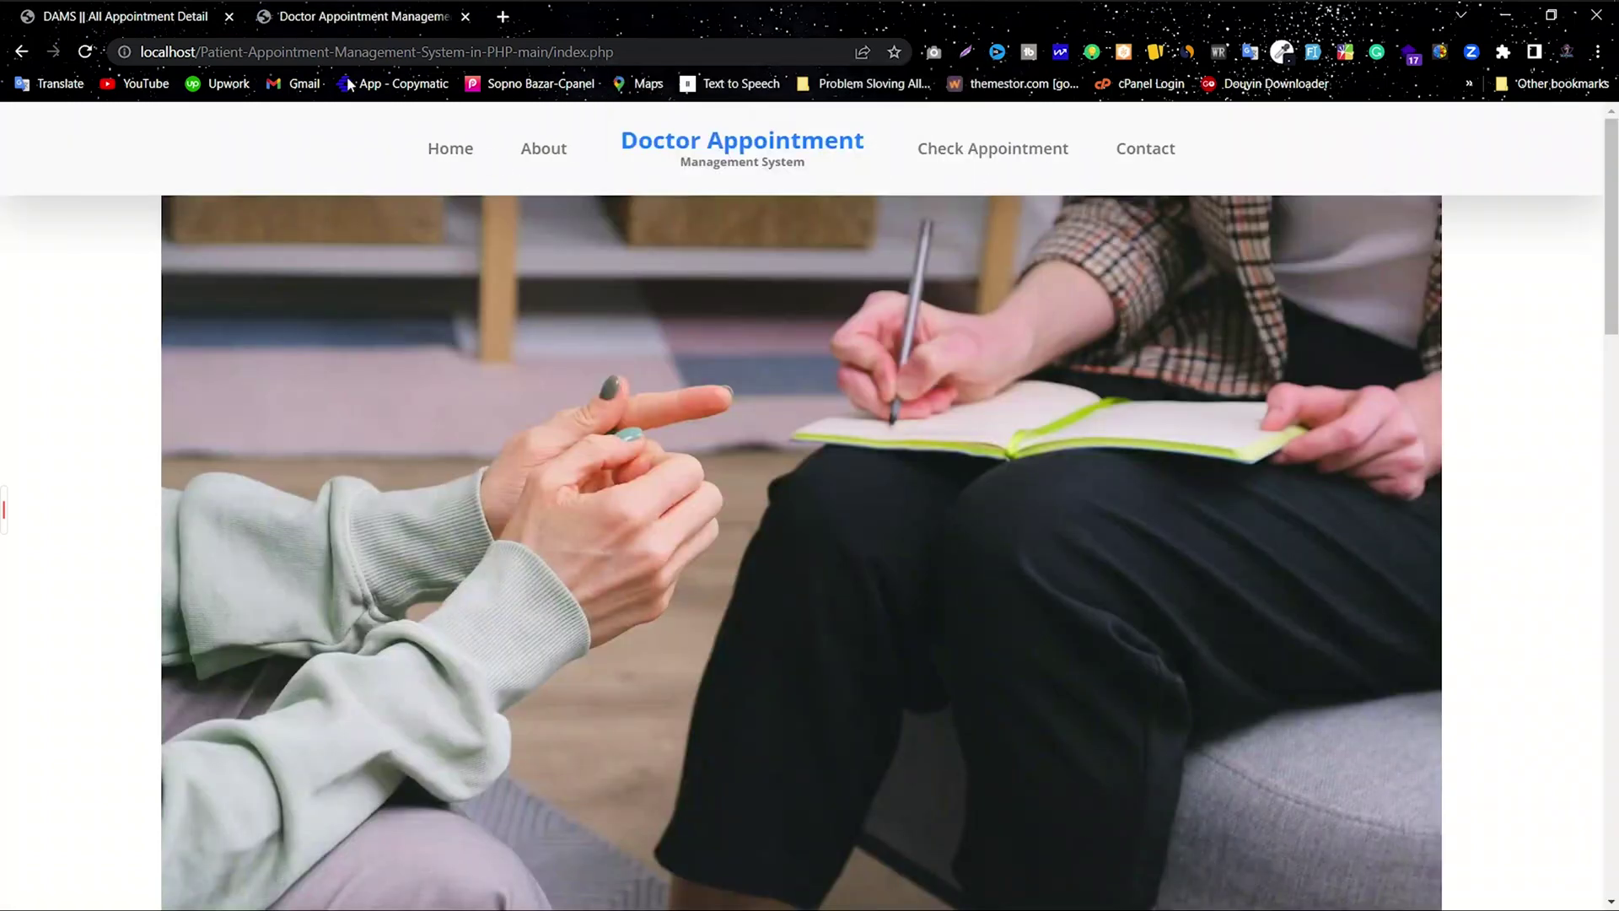
Step: Reload the doctor panel's All Appointment list to show the new booking beside the Approved one
left_click(128, 16)
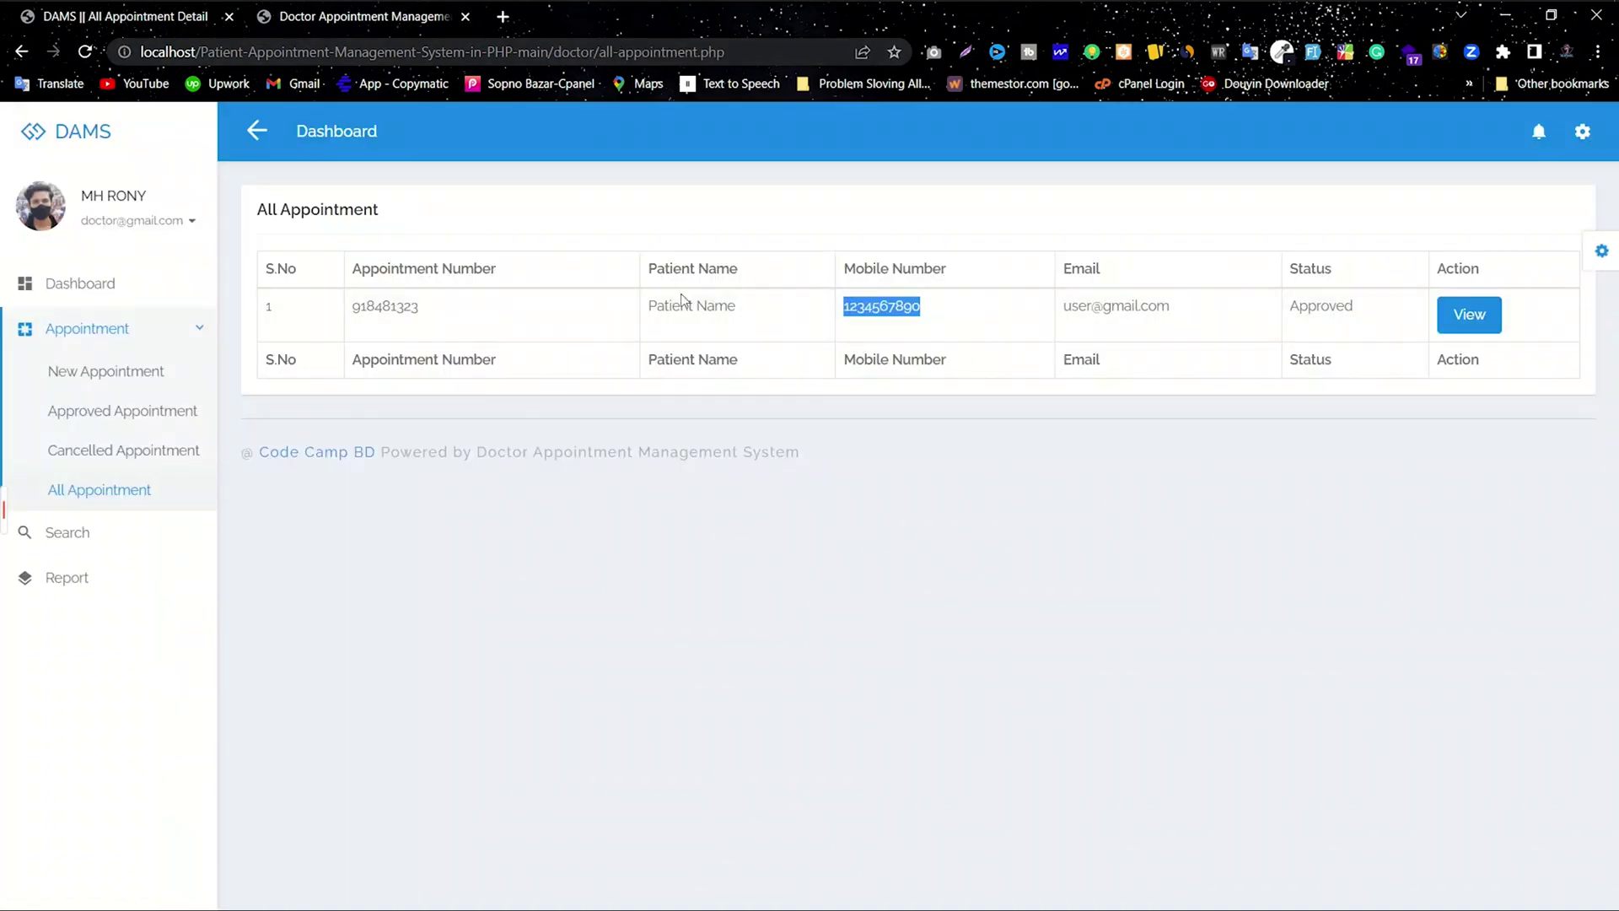
left_click(87, 53)
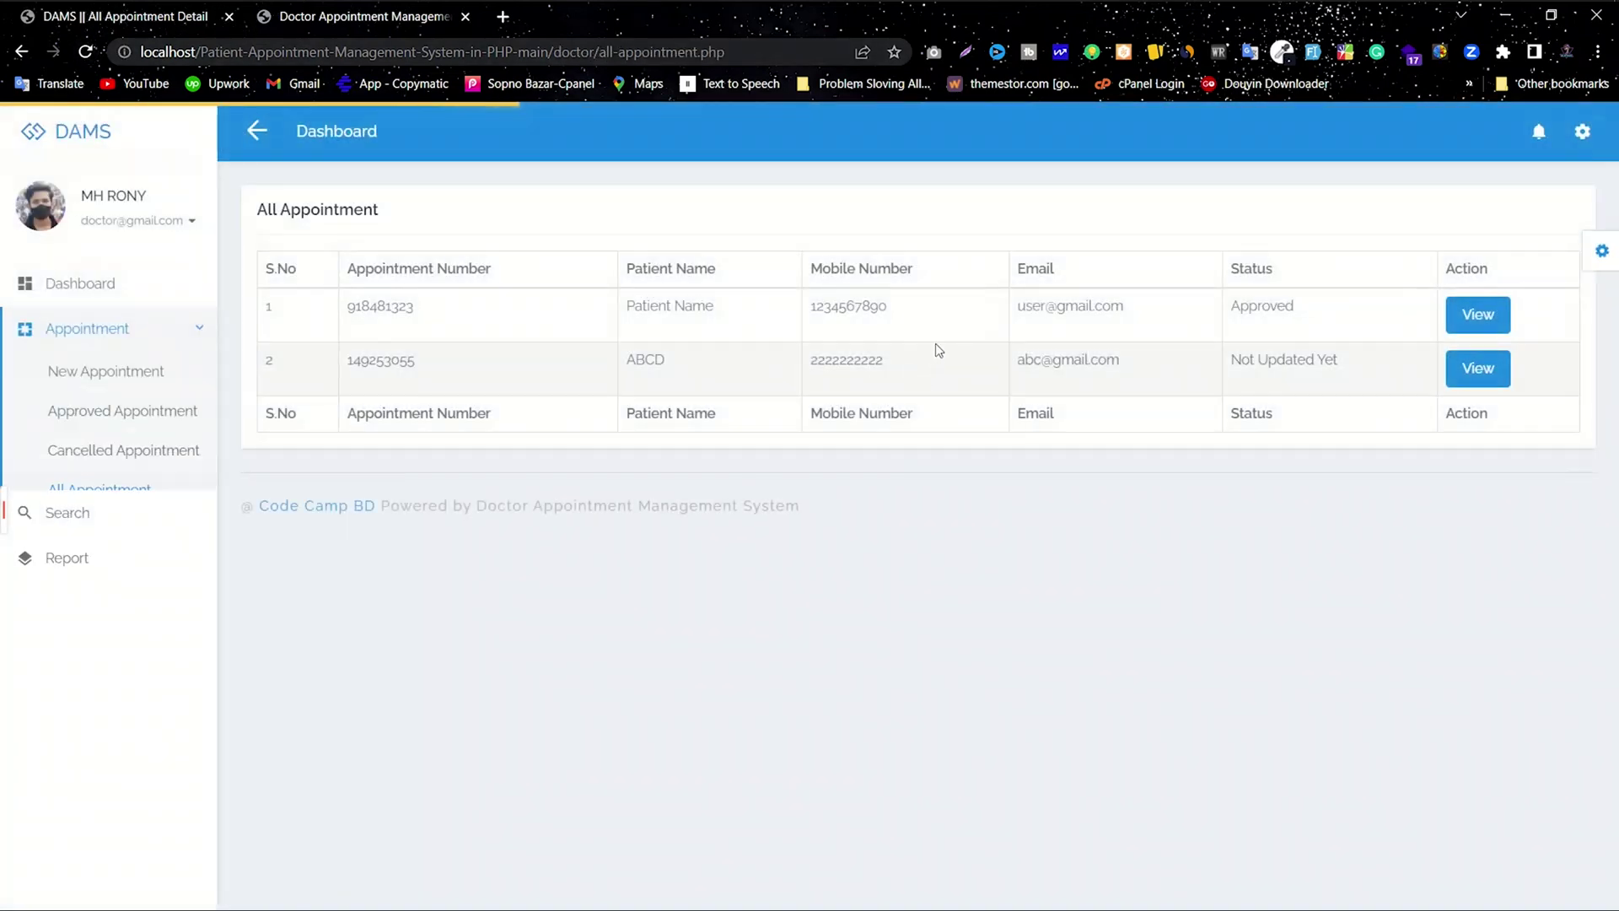
left_click_drag(884, 361, 371, 363)
left_click(1082, 367)
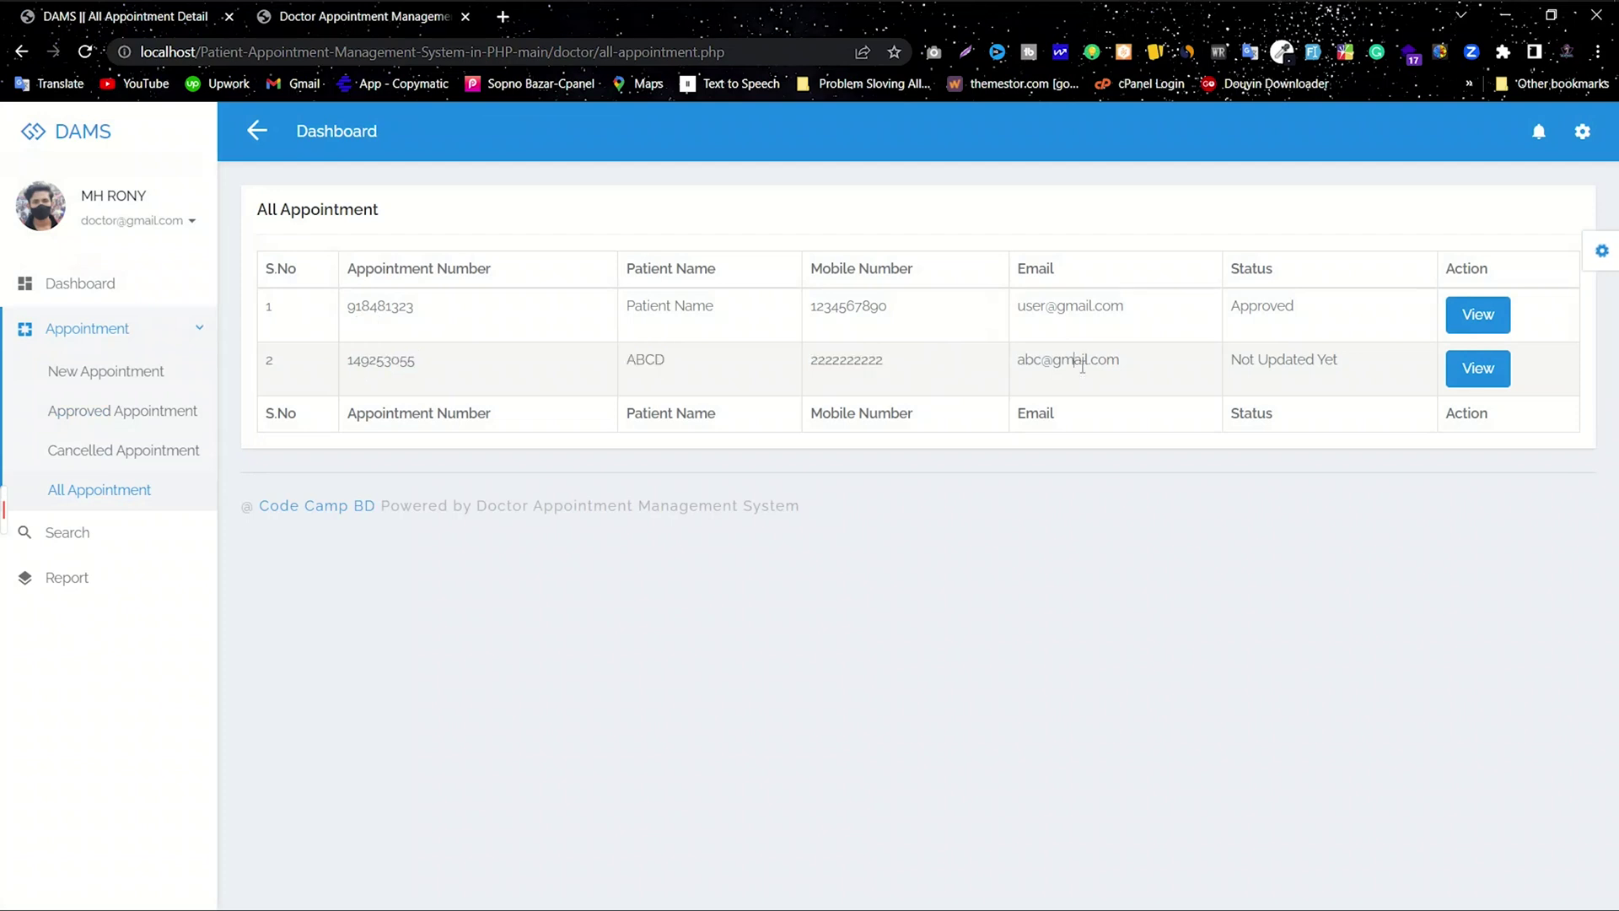
left_click_drag(1363, 368, 1259, 365)
left_click_drag(1296, 305, 1229, 307)
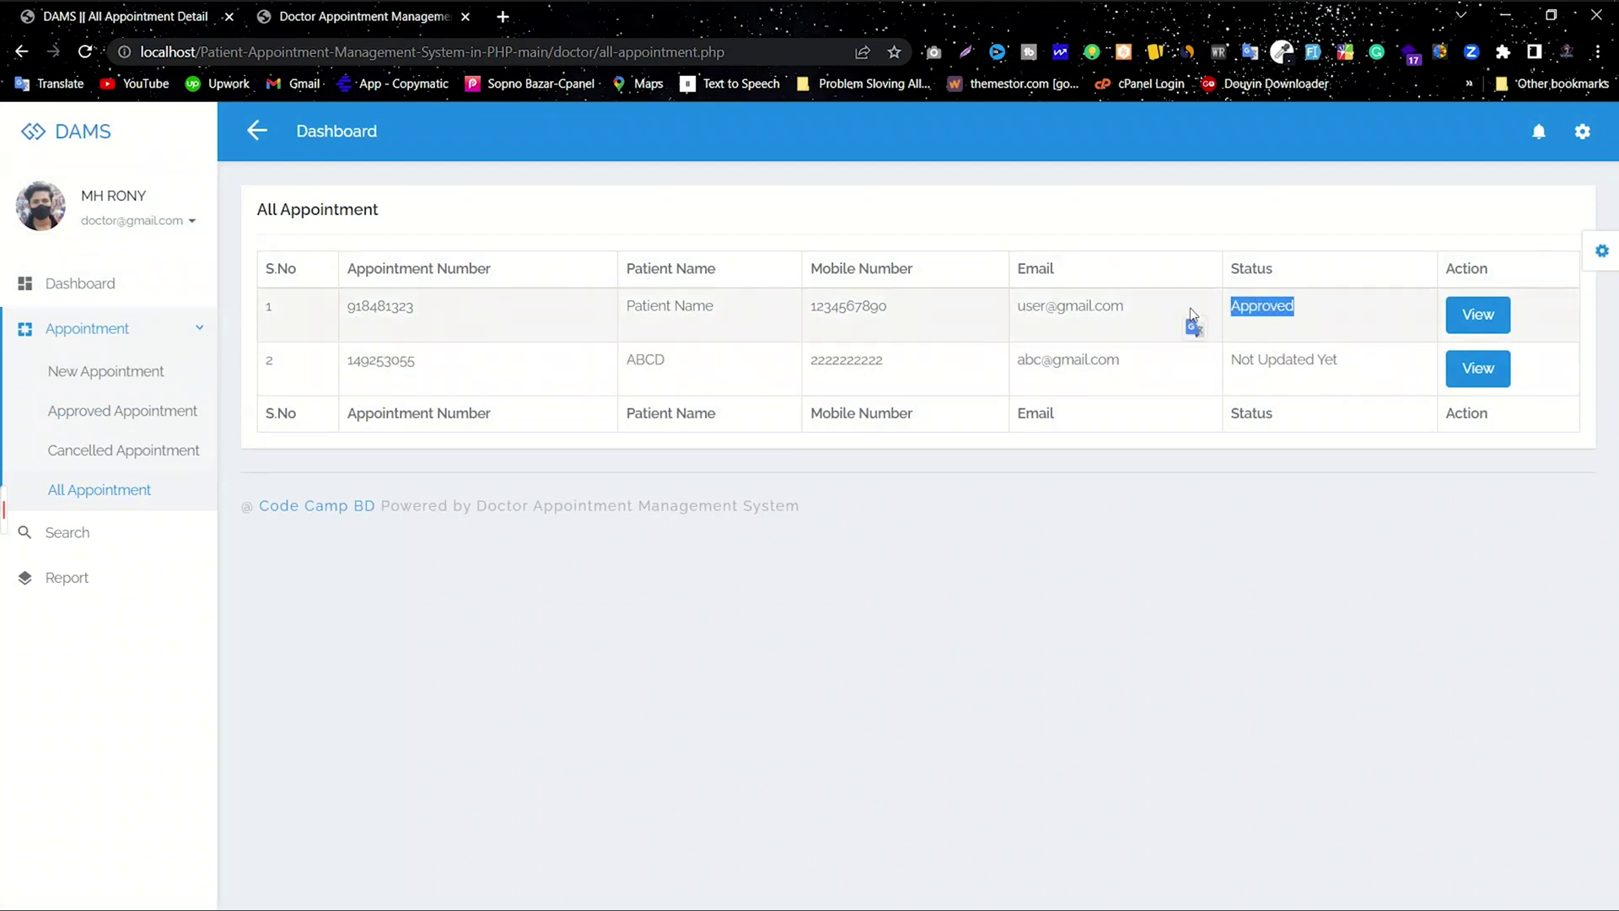
Step: Check the dashboard's total of 2 appointments and open the Total New Appointment list
left_click(108, 282)
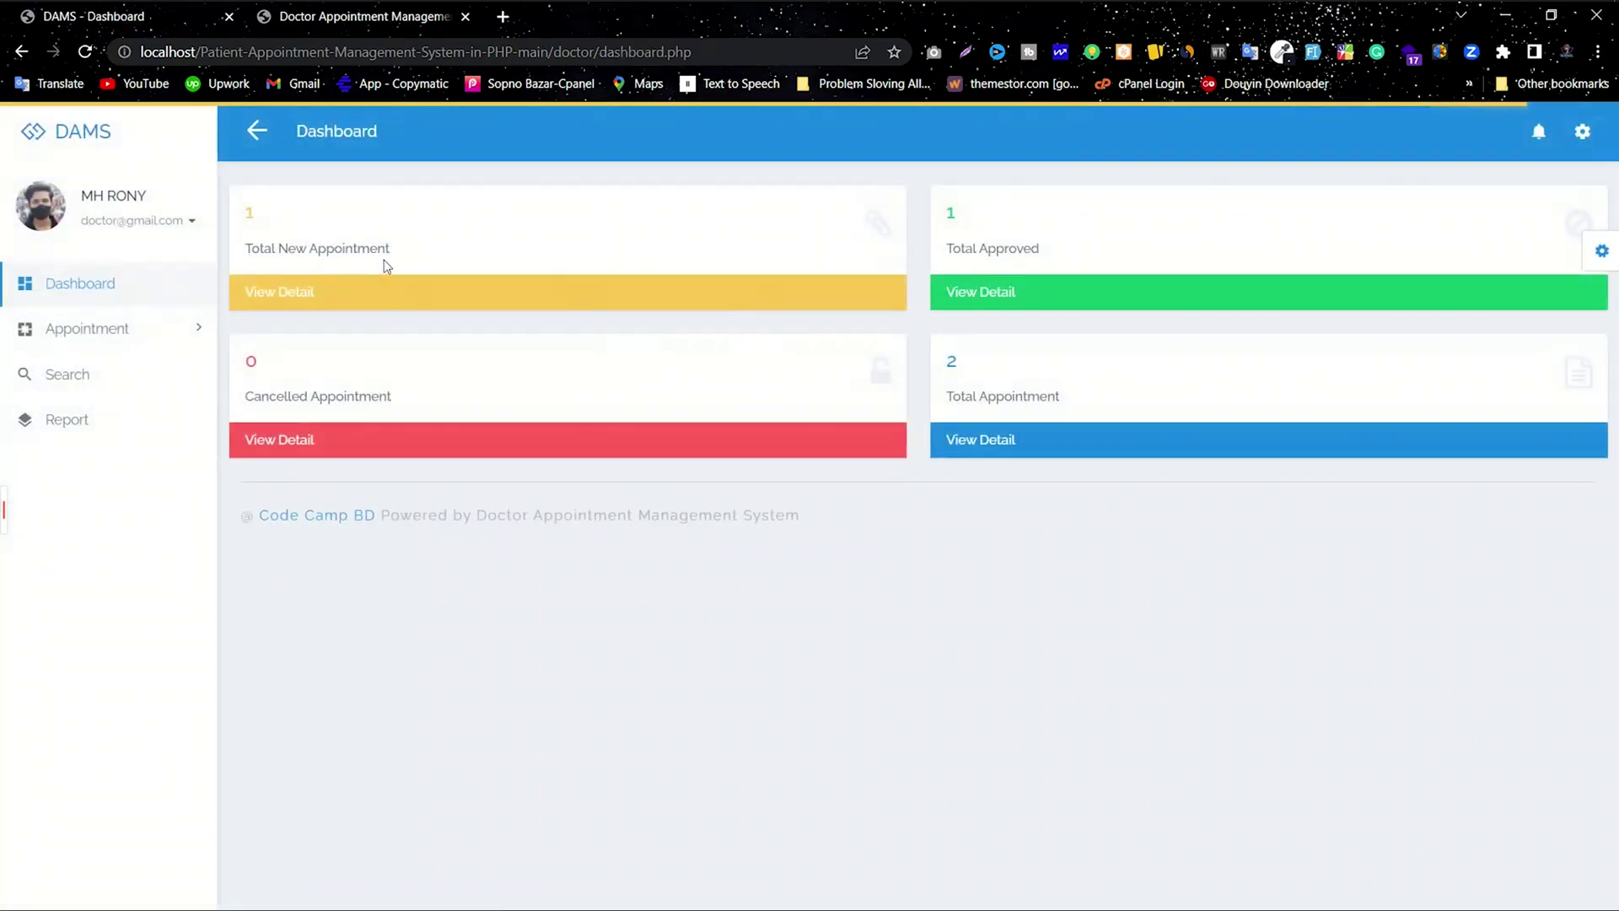
double_click(951, 361)
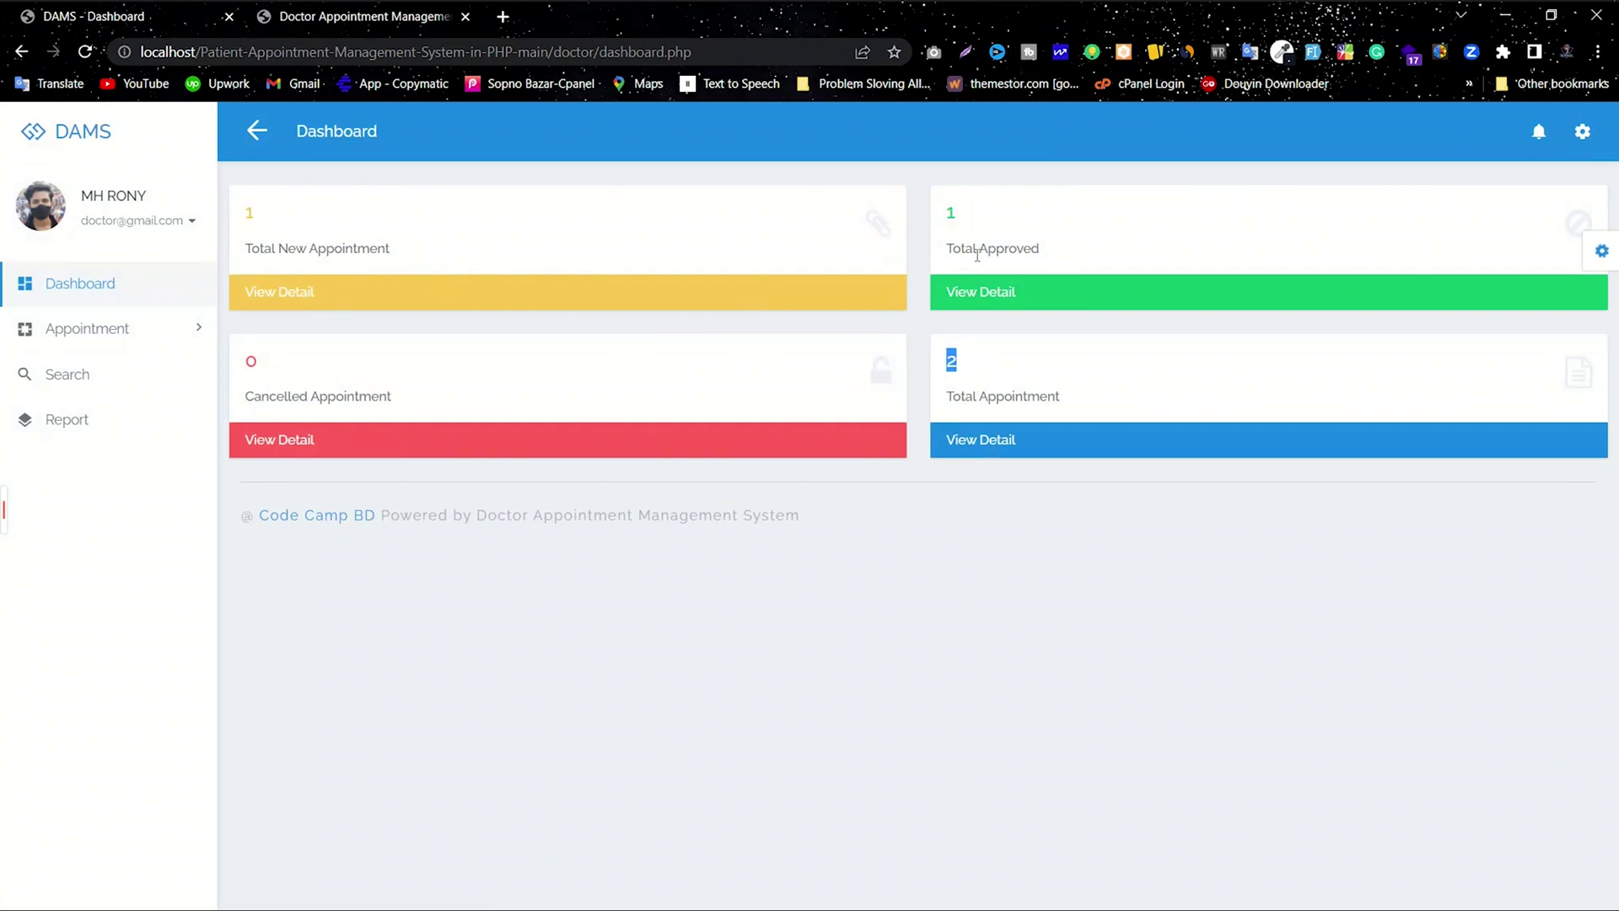
triple_click(1060, 250)
triple_click(393, 409)
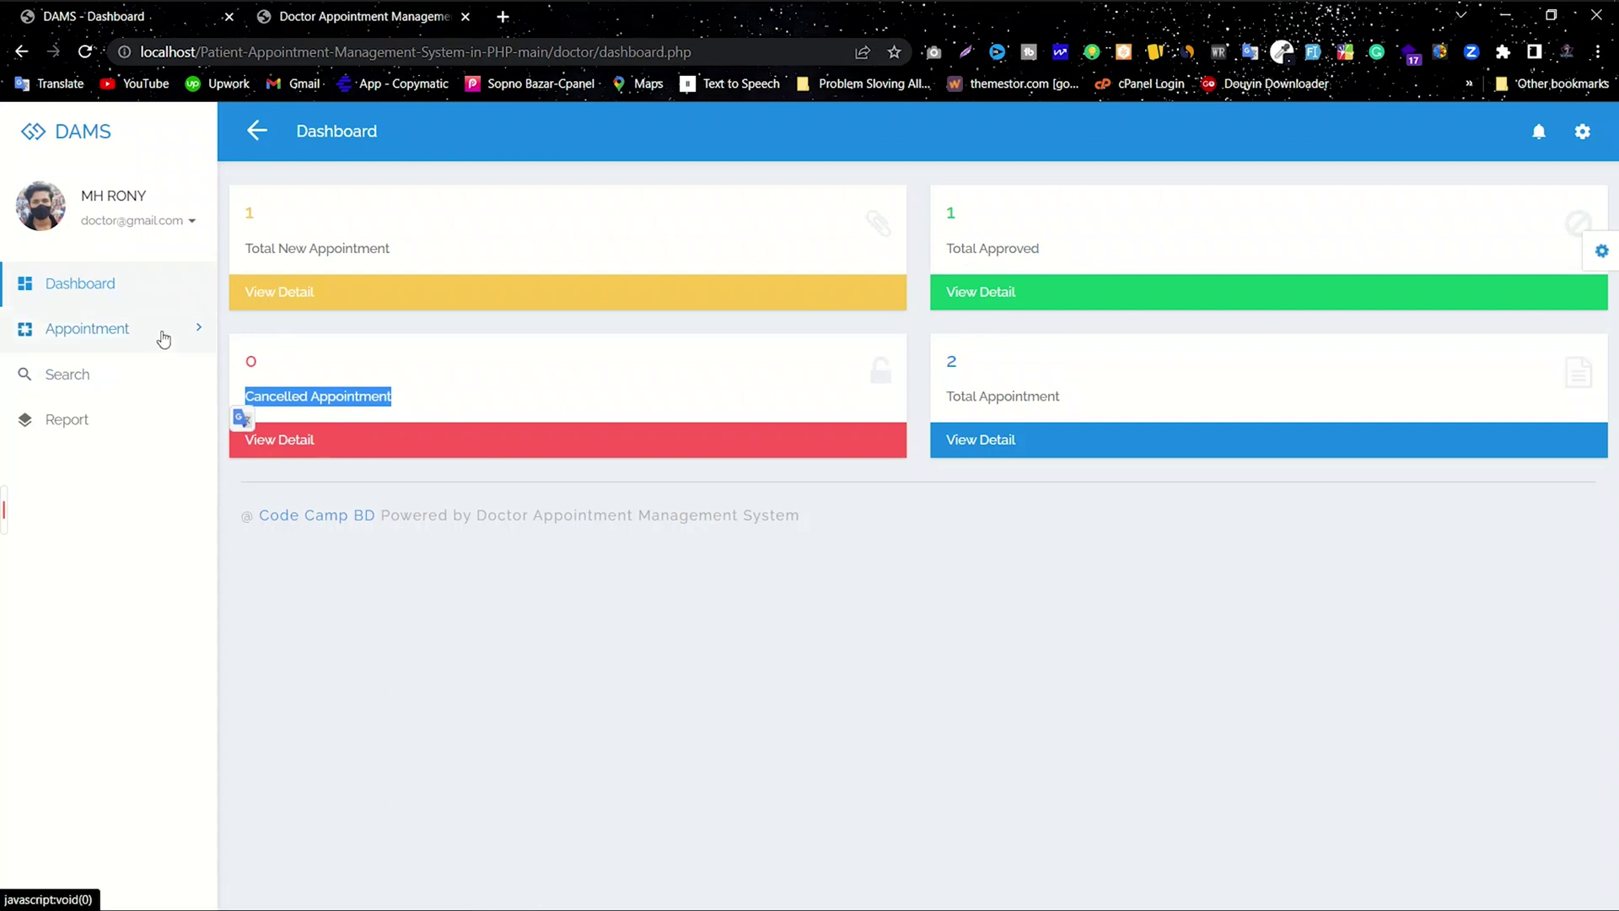
left_click(340, 262)
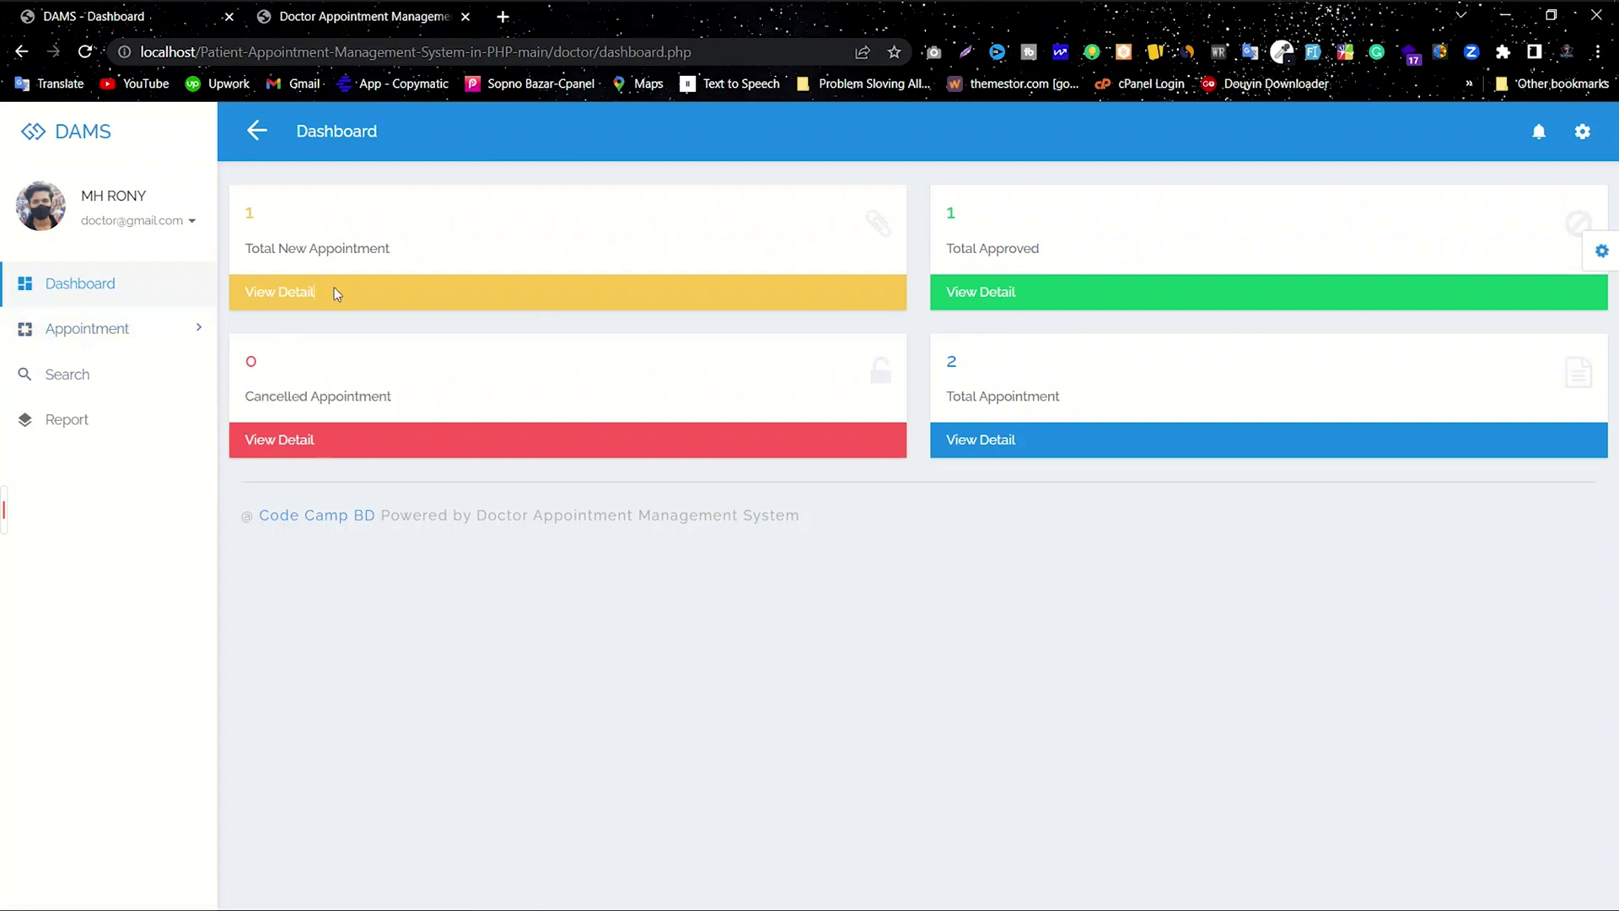
left_click(306, 299)
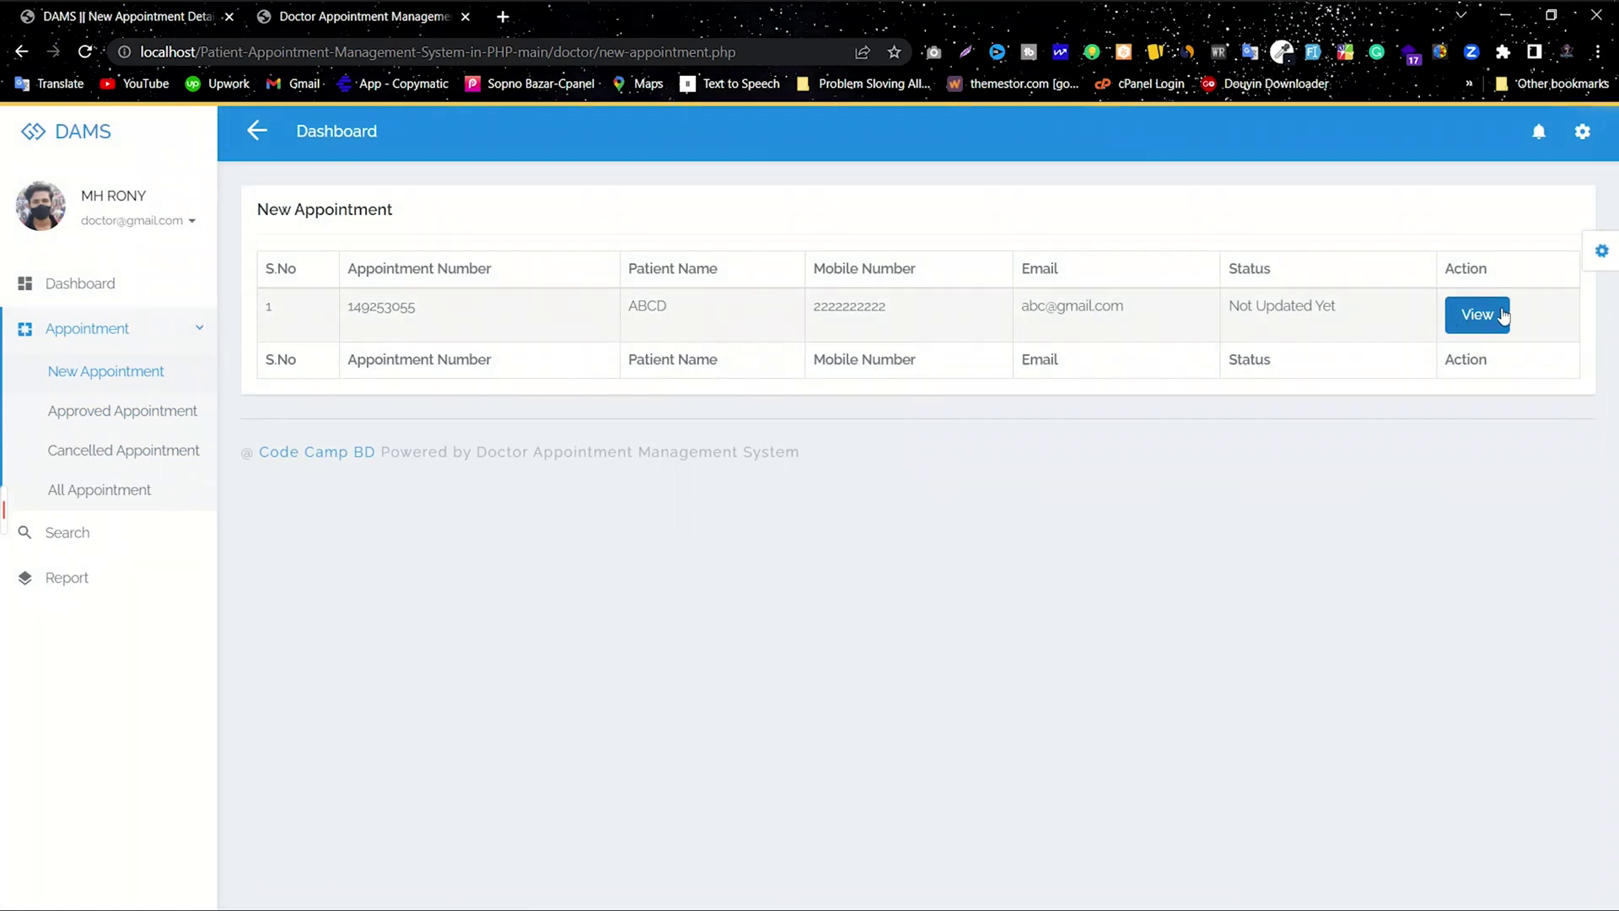
Step: Set the new booking's status to Cancelled with the remark 'Dont Have any Schedule' and save
left_click(1471, 319)
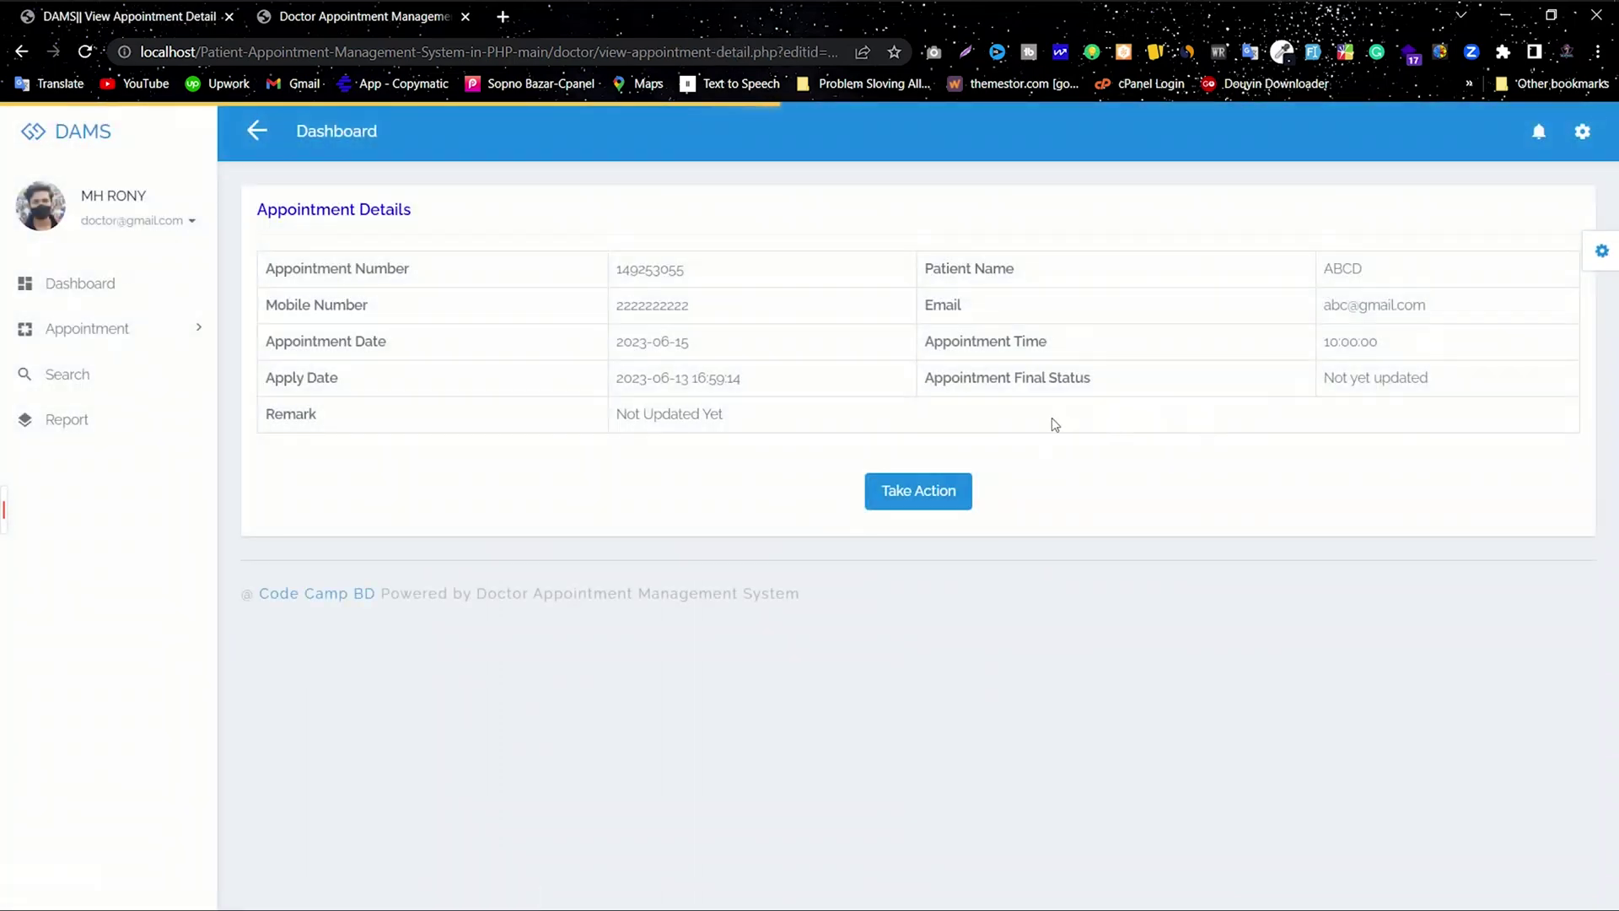
left_click(920, 493)
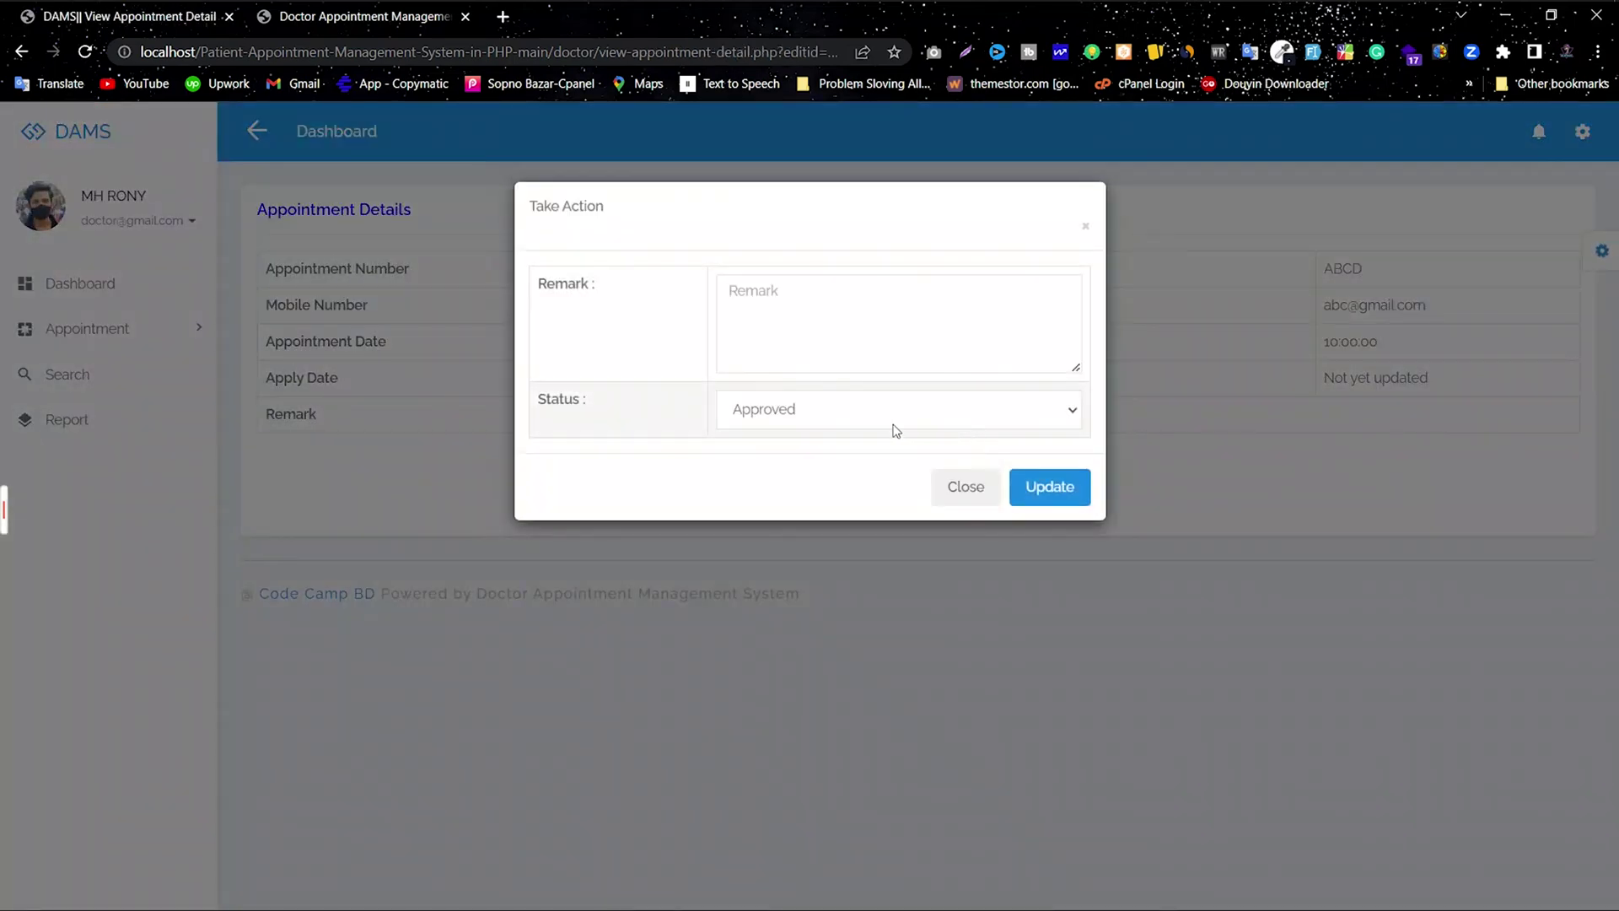
left_click(892, 426)
left_click(789, 456)
left_click(776, 325)
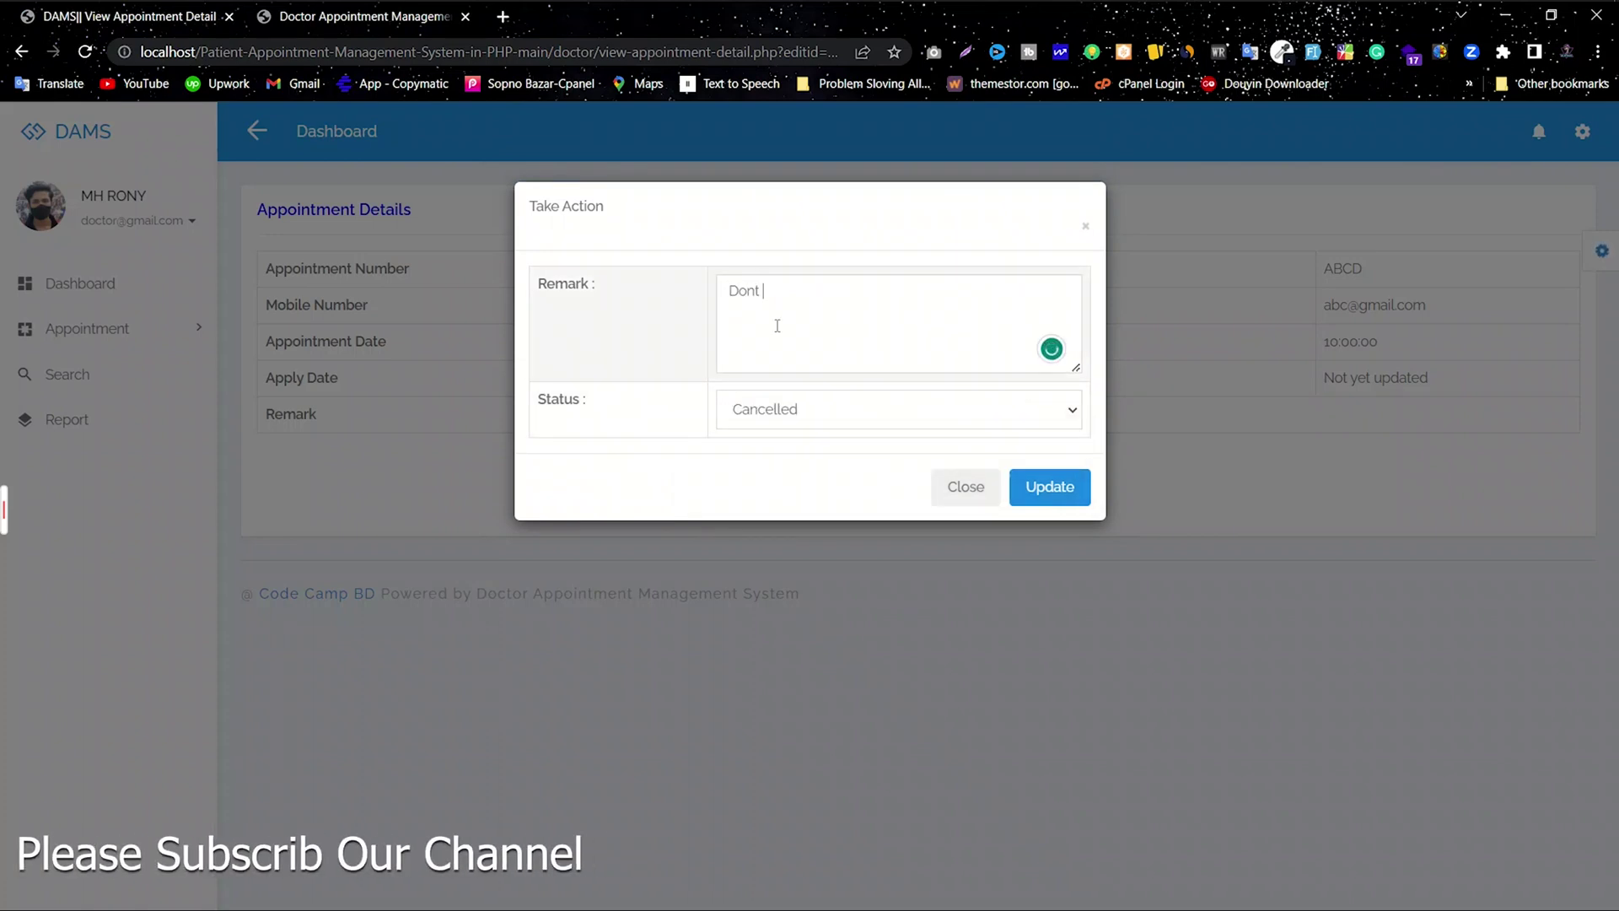
type("Dont Have any Schedule")
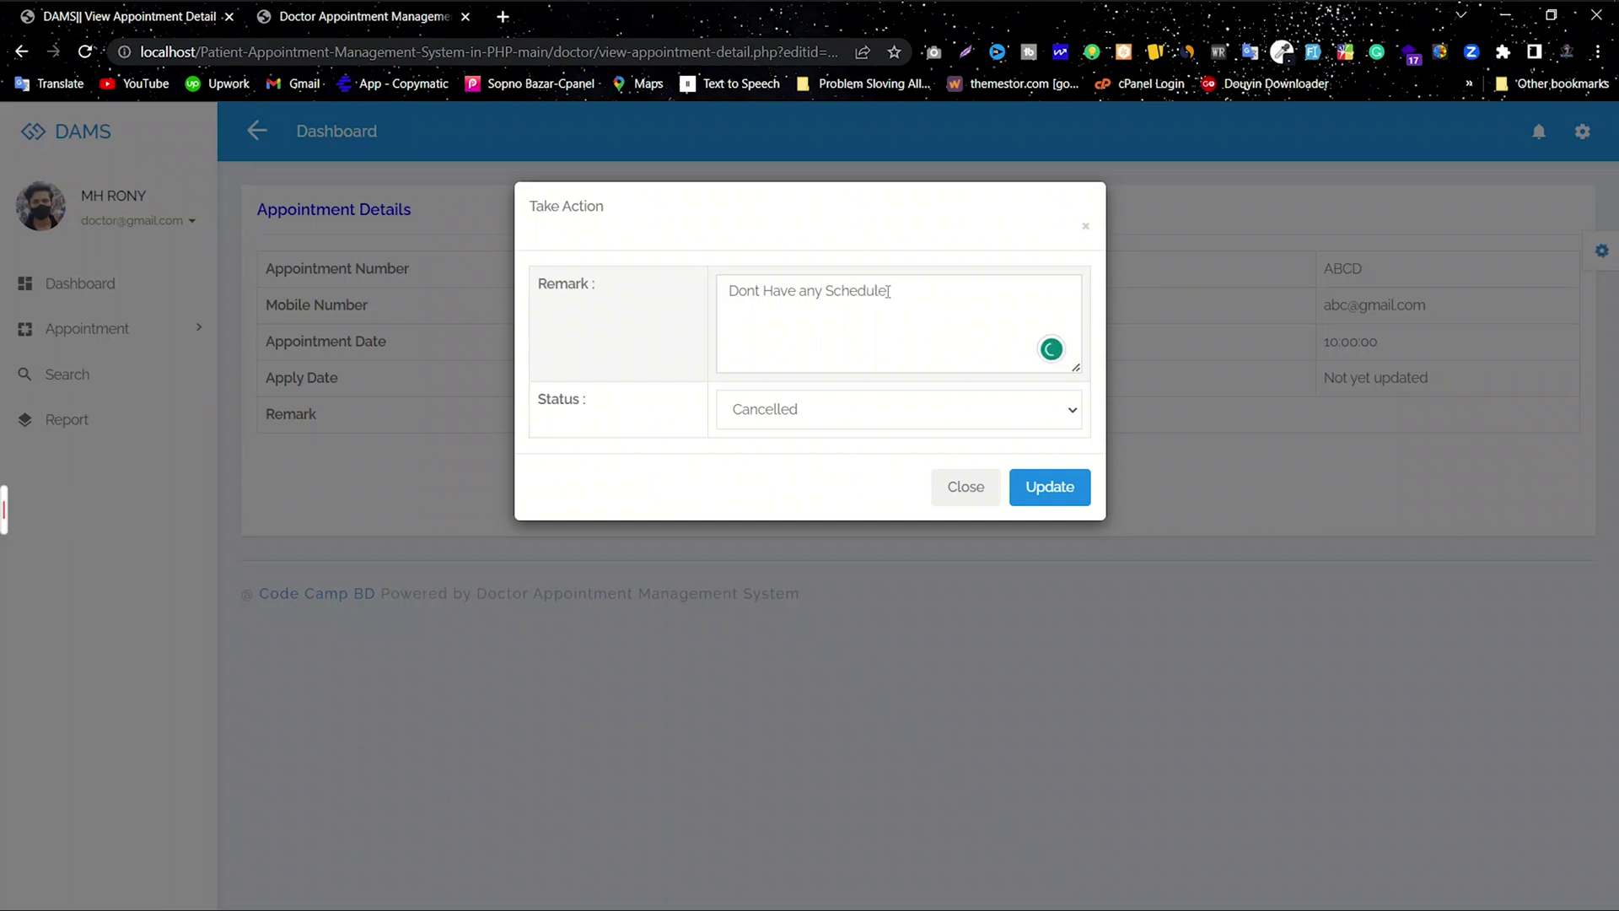
left_click_drag(888, 291, 783, 305)
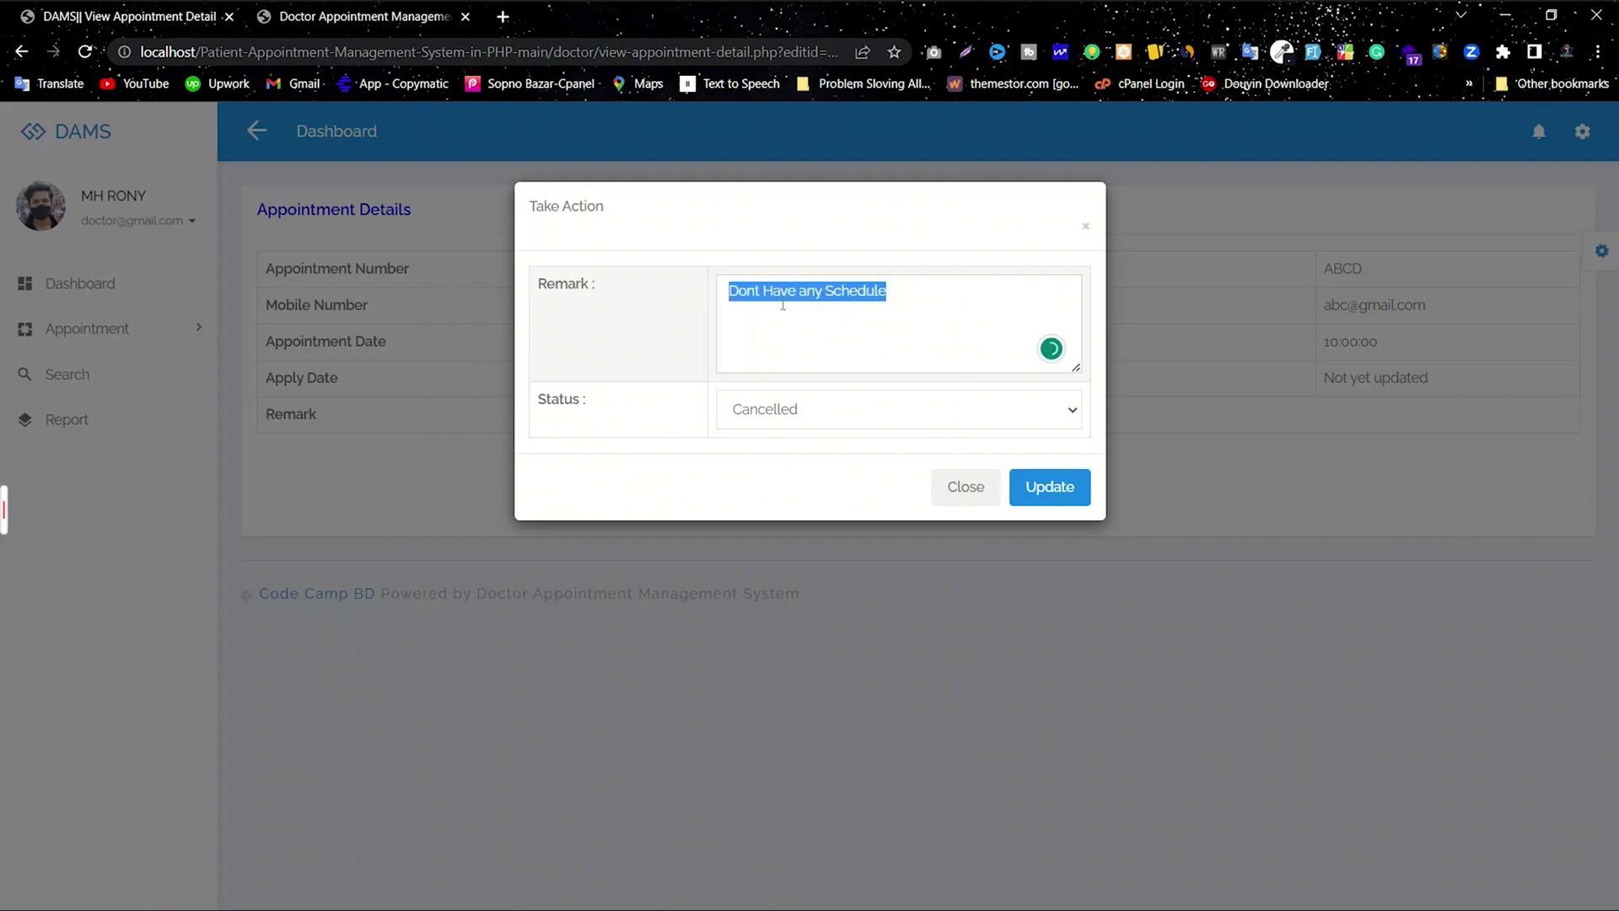
left_click(900, 298)
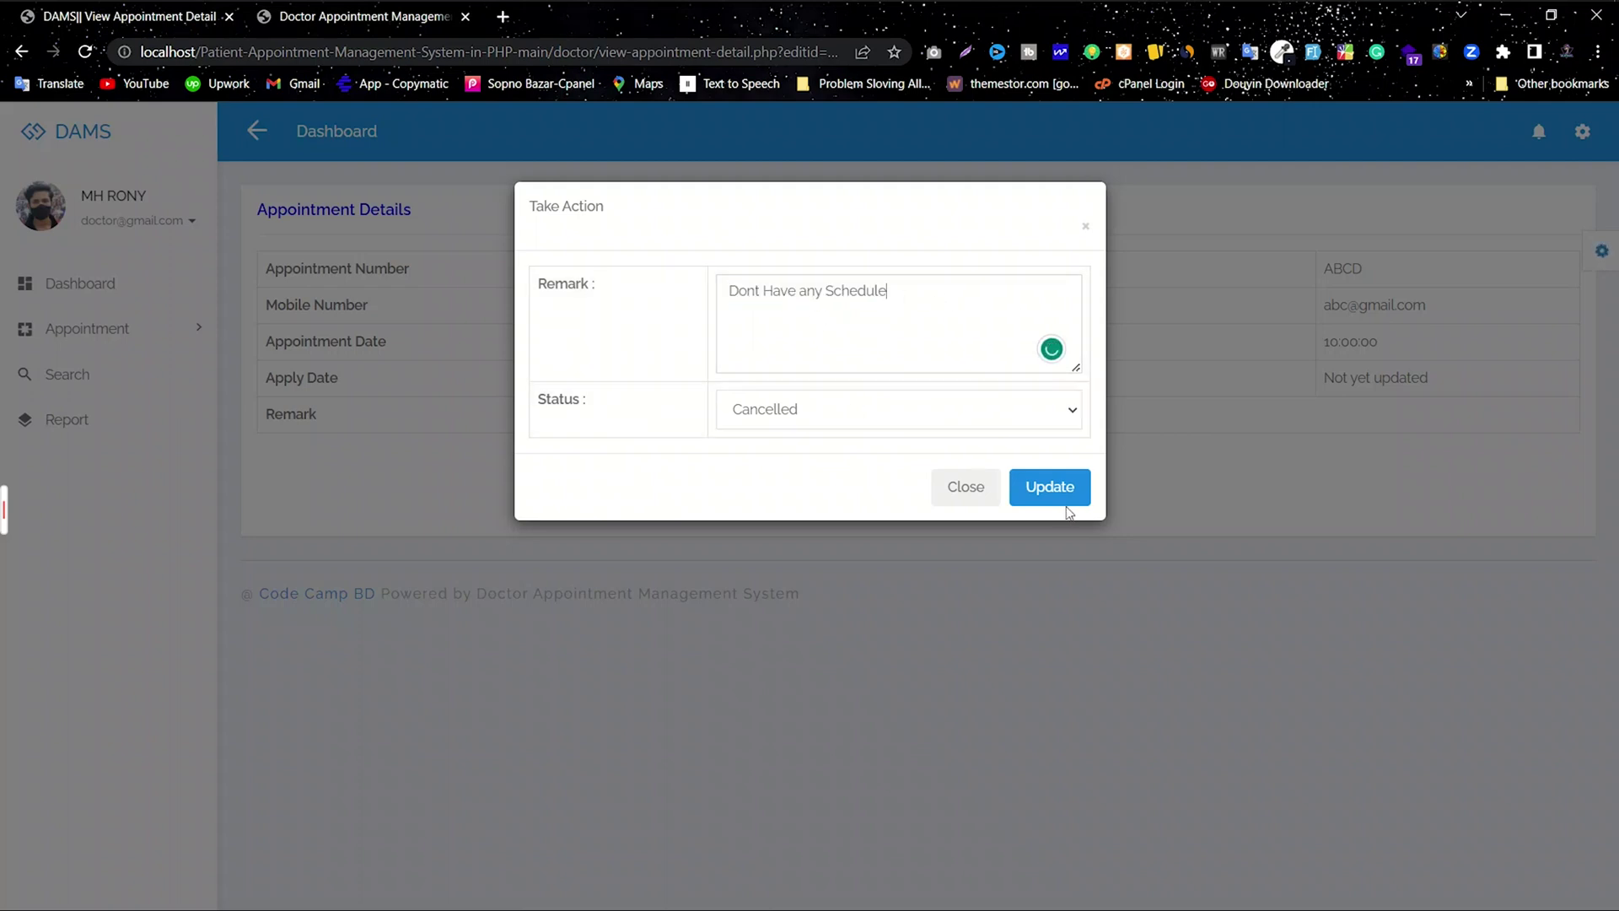
left_click(1035, 494)
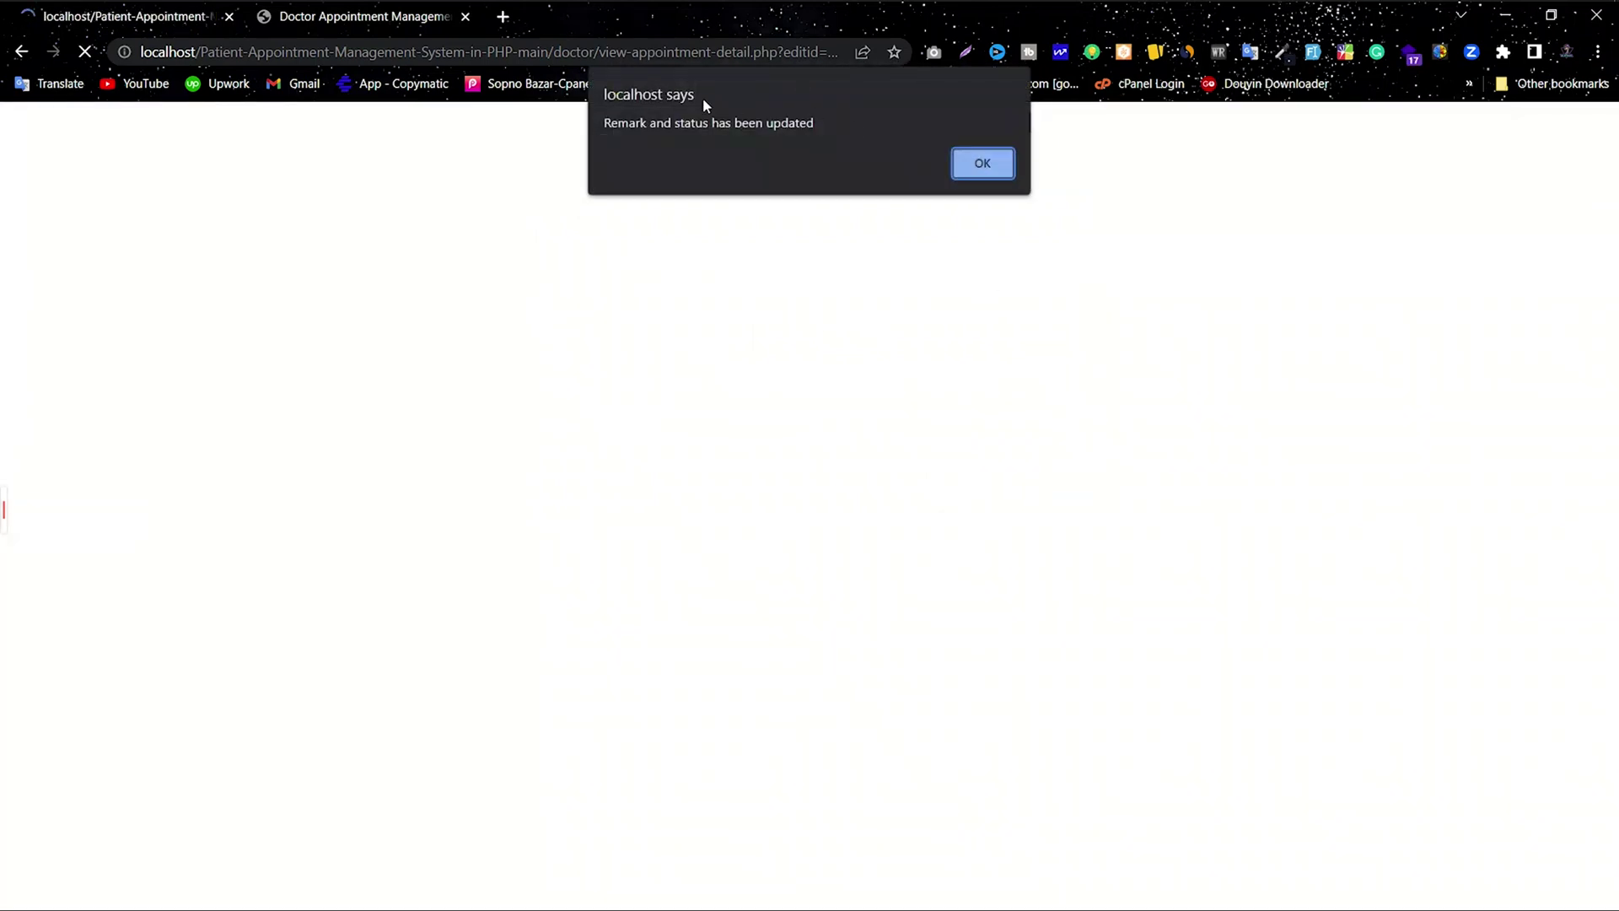
left_click(977, 163)
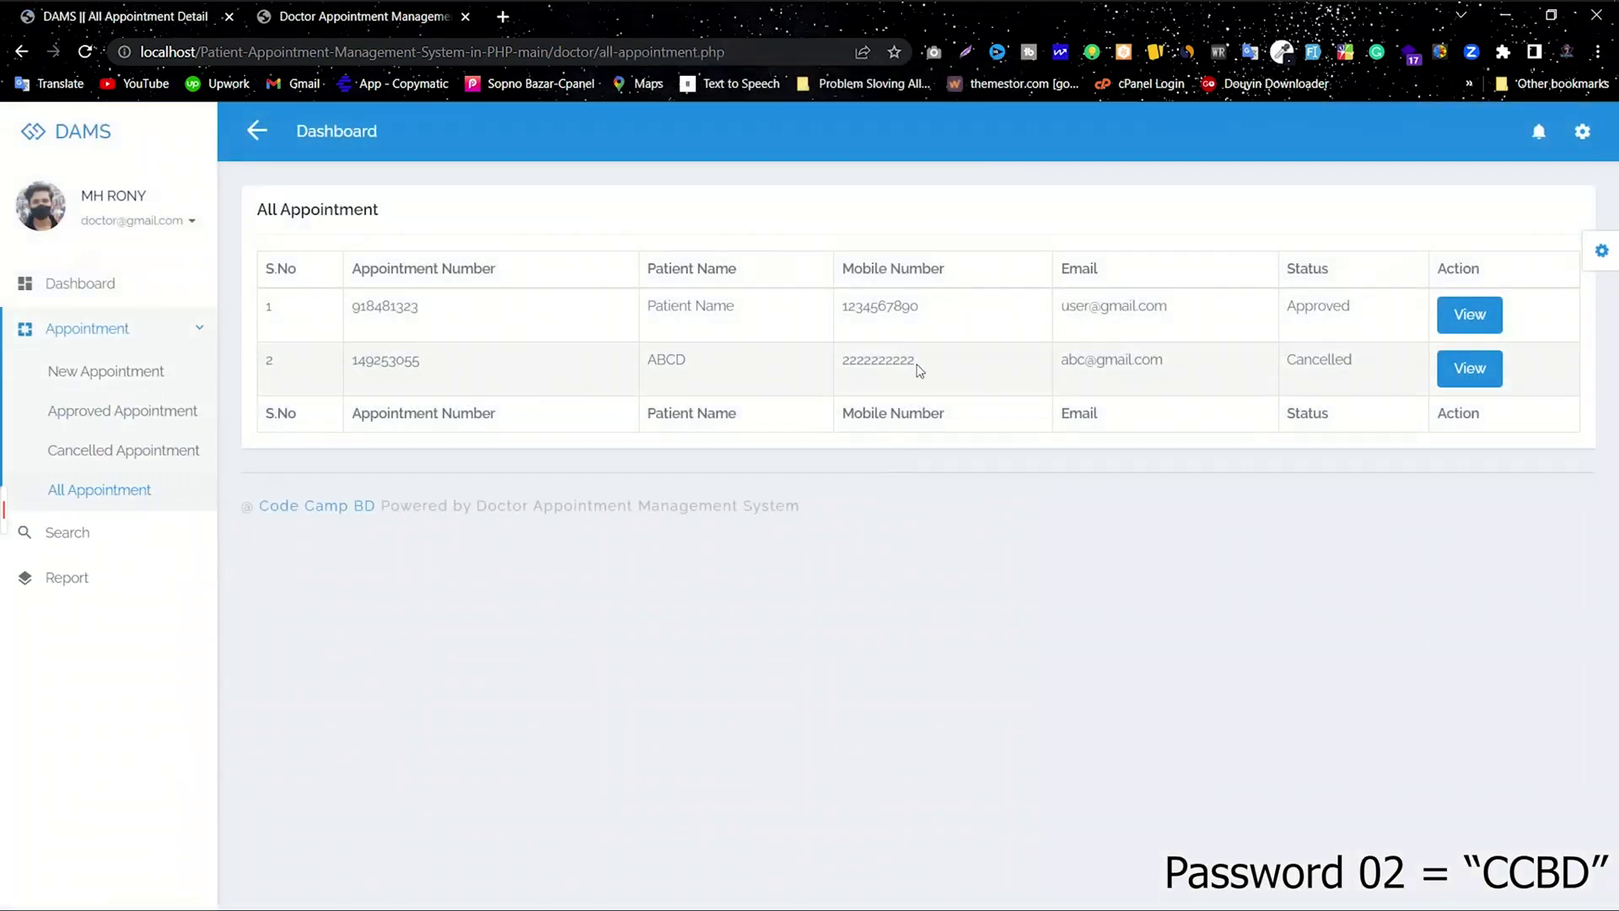
Step: Copy the row-2 mobile number from the All Appointment list
left_click_drag(918, 368, 847, 361)
right_click(881, 362)
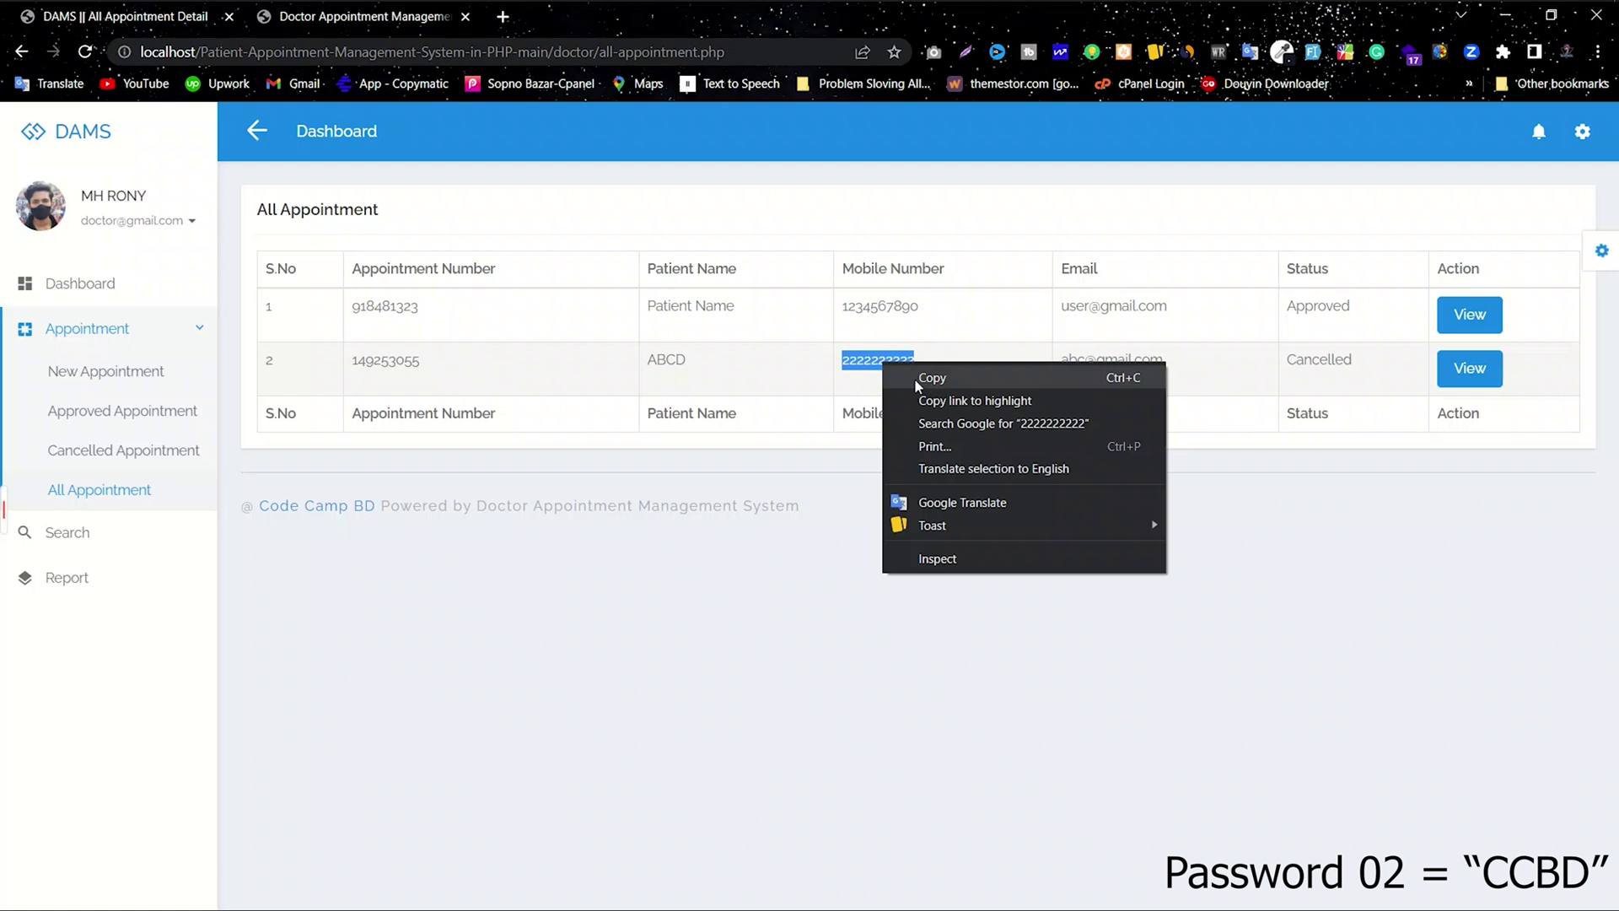
left_click(923, 381)
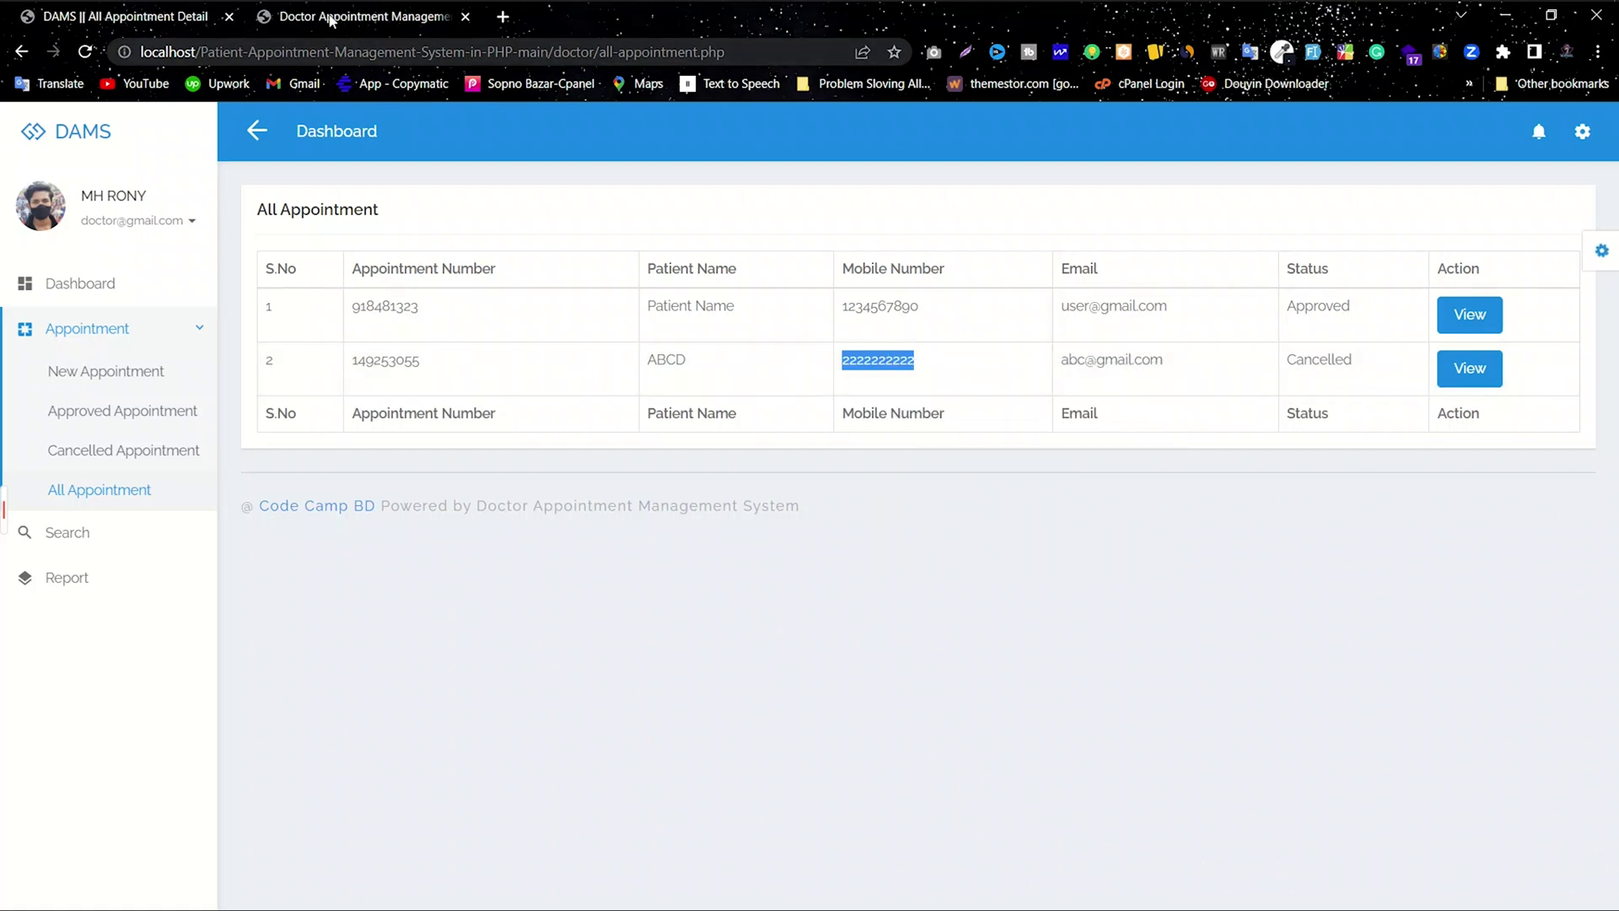
left_click(329, 17)
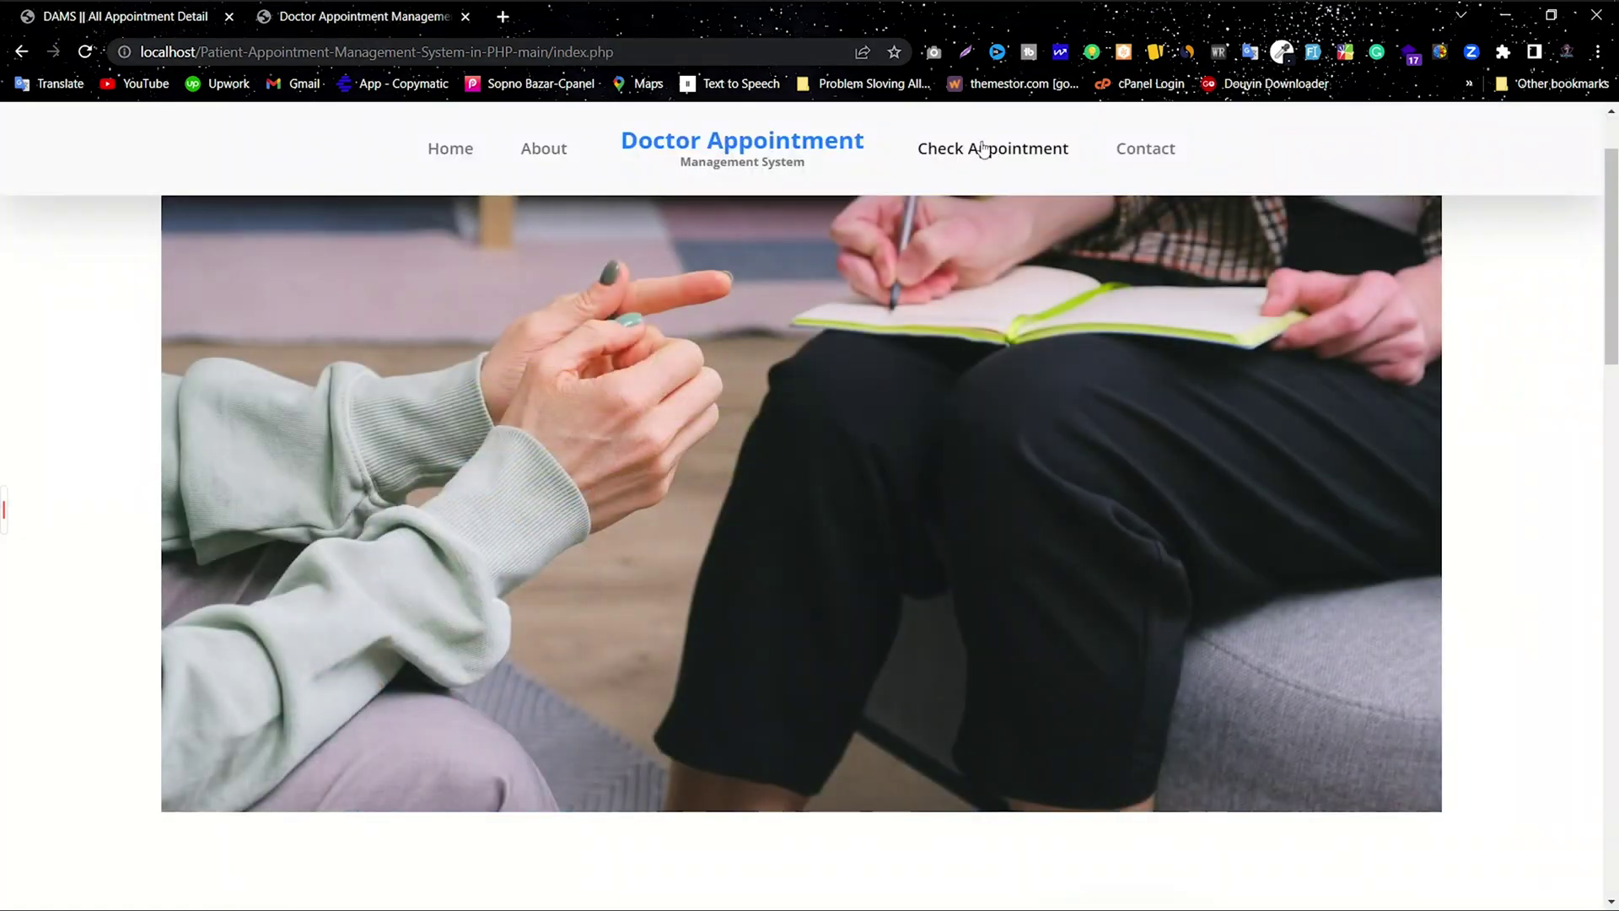
left_click(989, 160)
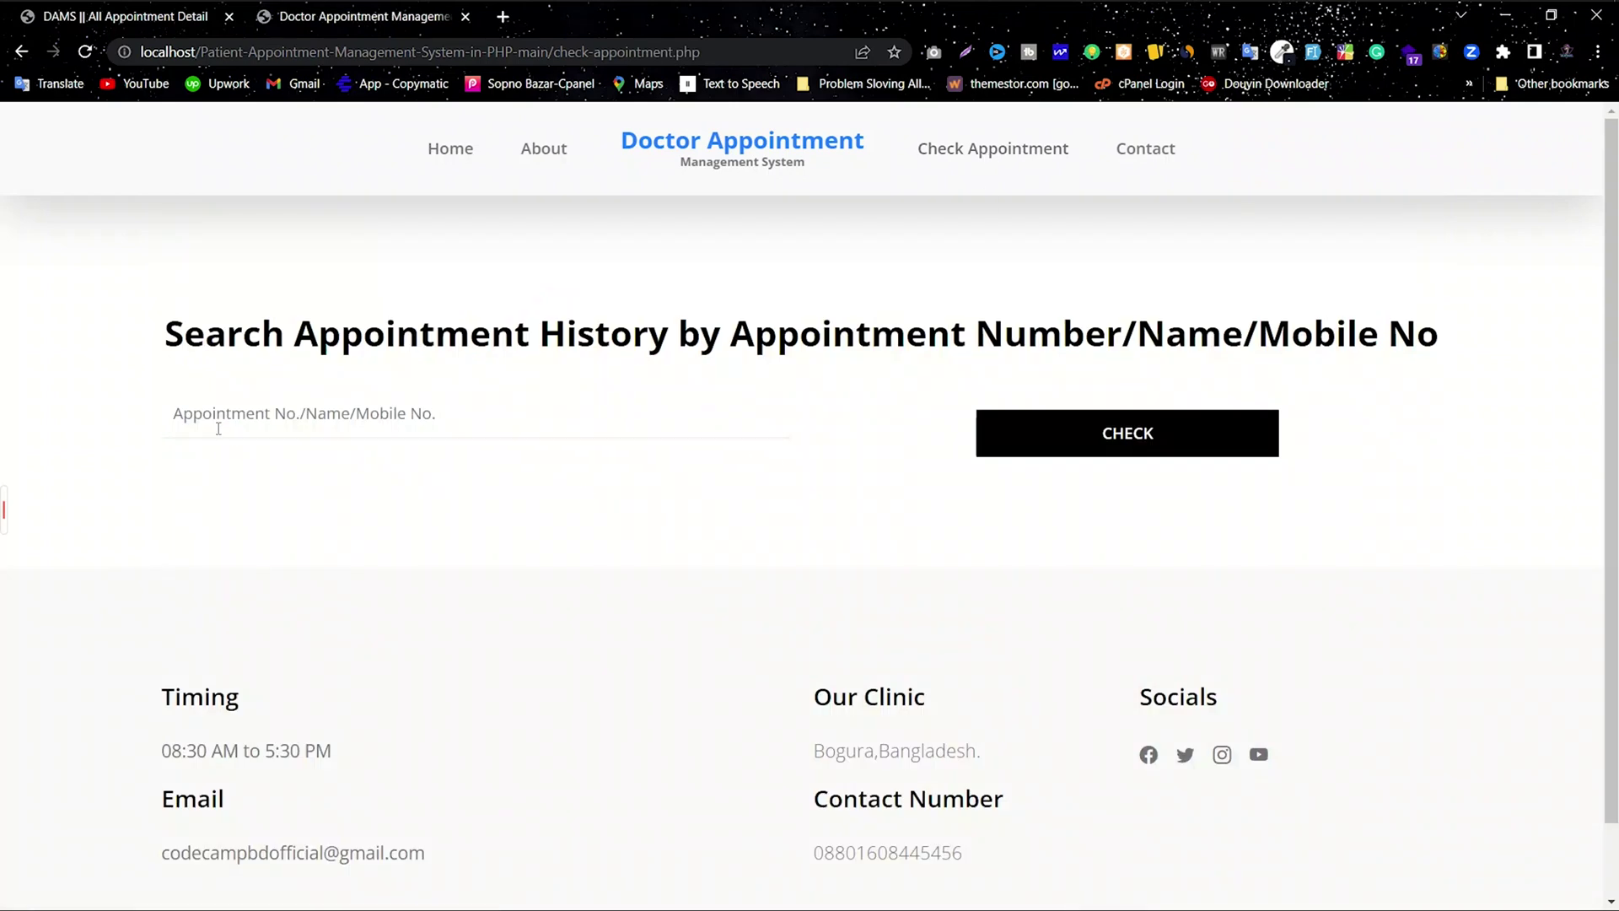
left_click(242, 418)
type("2222222222")
left_click_drag(271, 418, 144, 443)
left_click(386, 385)
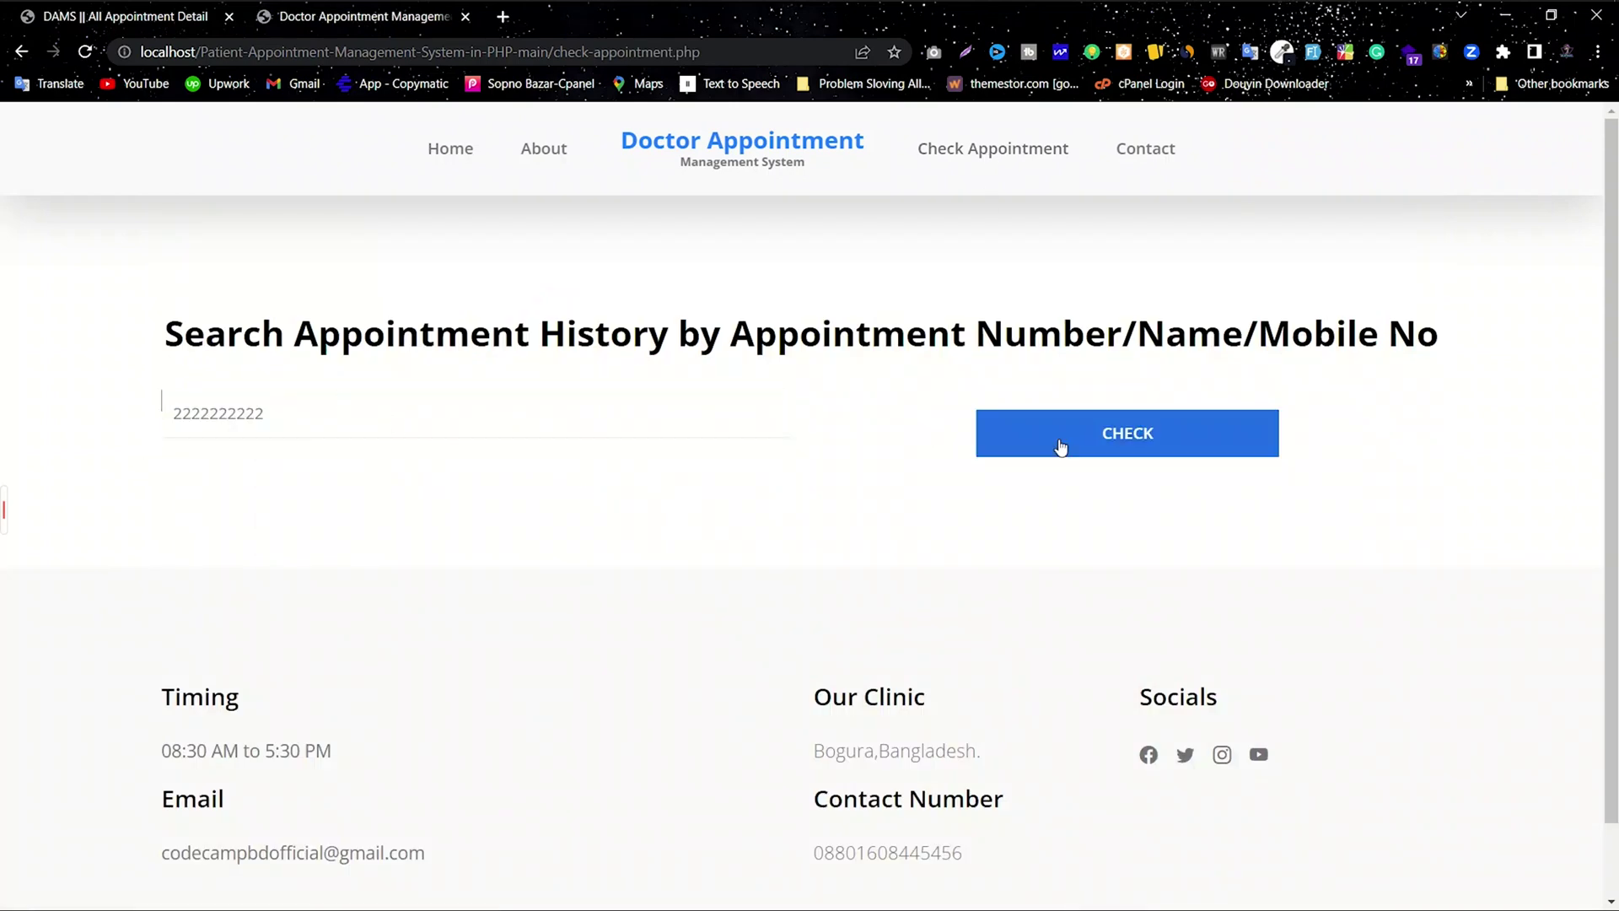
left_click(1127, 436)
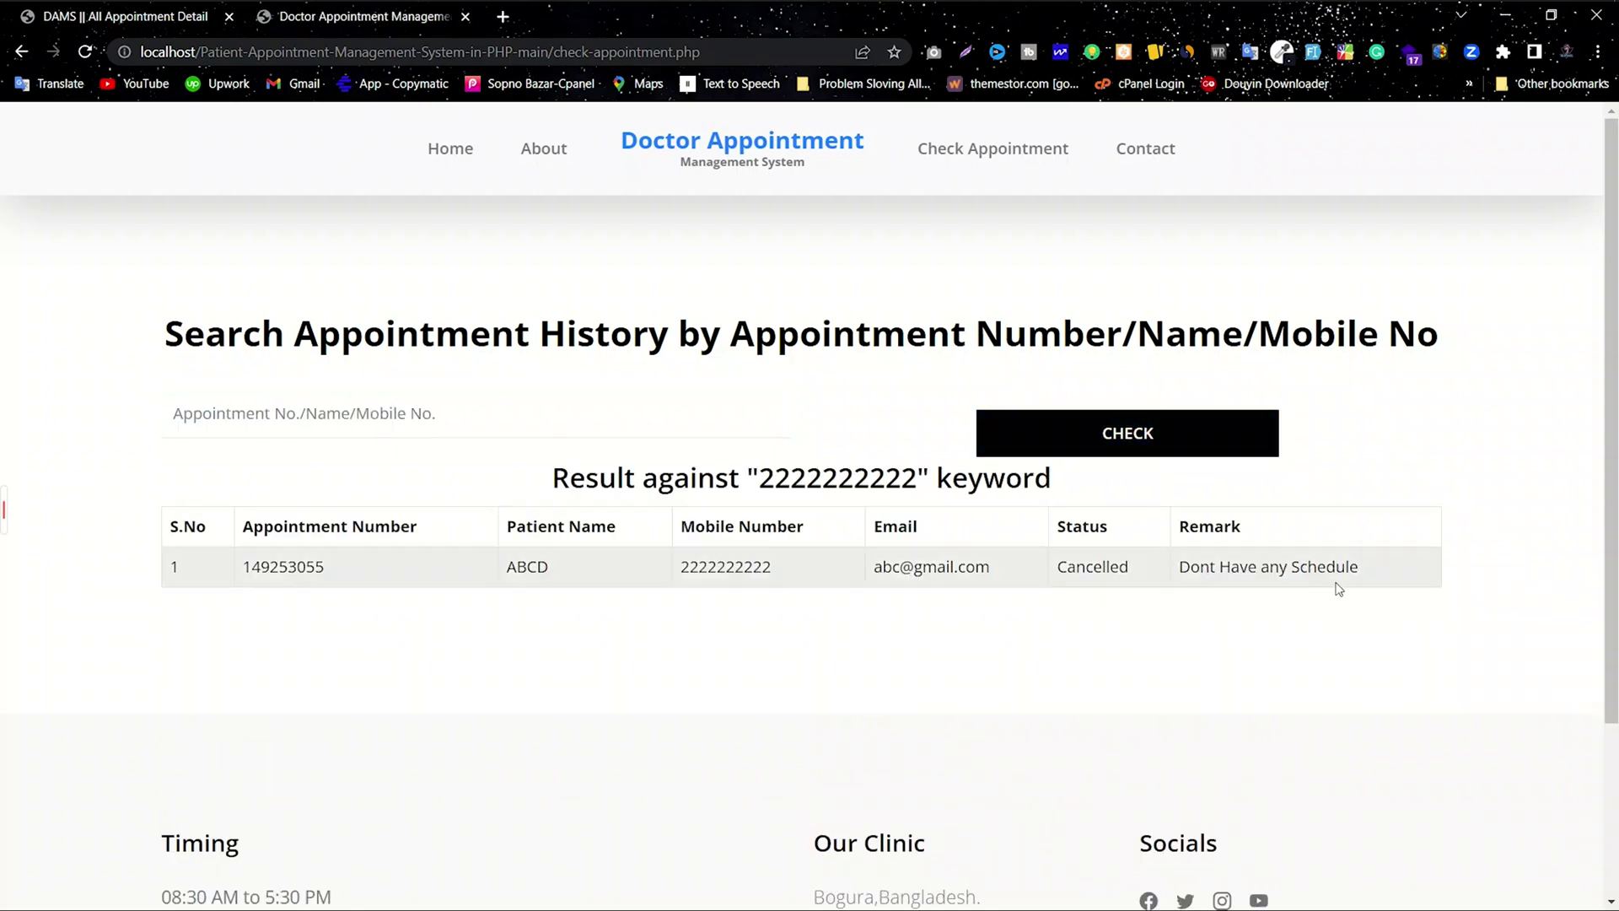
left_click_drag(1360, 568, 825, 588)
left_click_drag(734, 568, 522, 567)
left_click(338, 570)
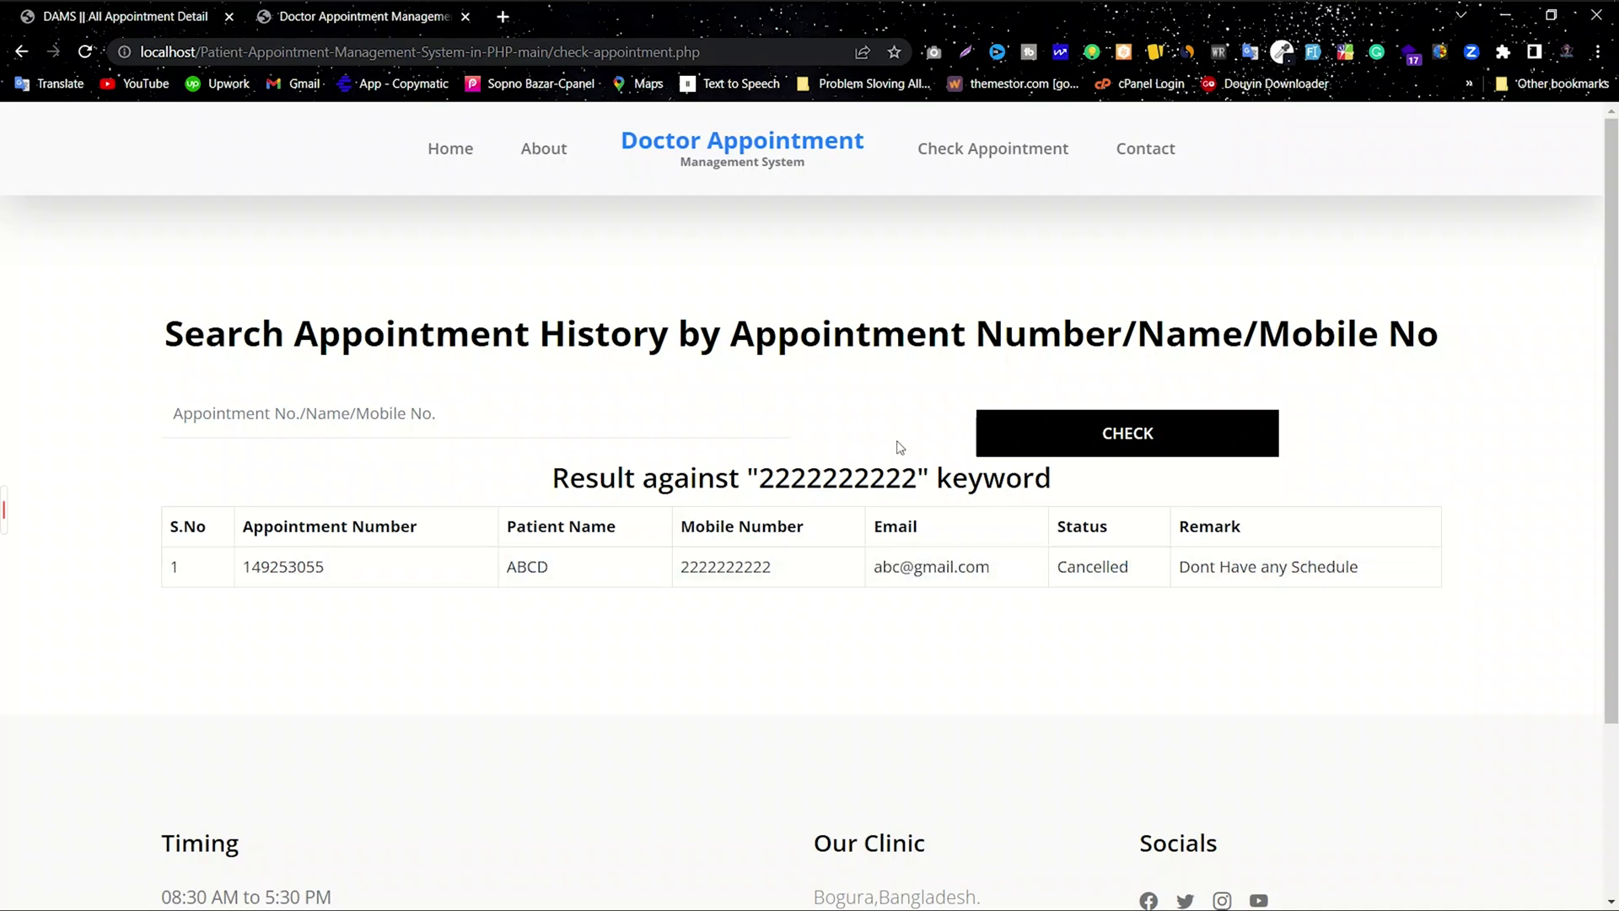
left_click_drag(797, 475, 1030, 477)
left_click(1095, 486)
Step: Browse the doctor panel's New, Approved, Cancelled and All appointment lists
left_click(153, 18)
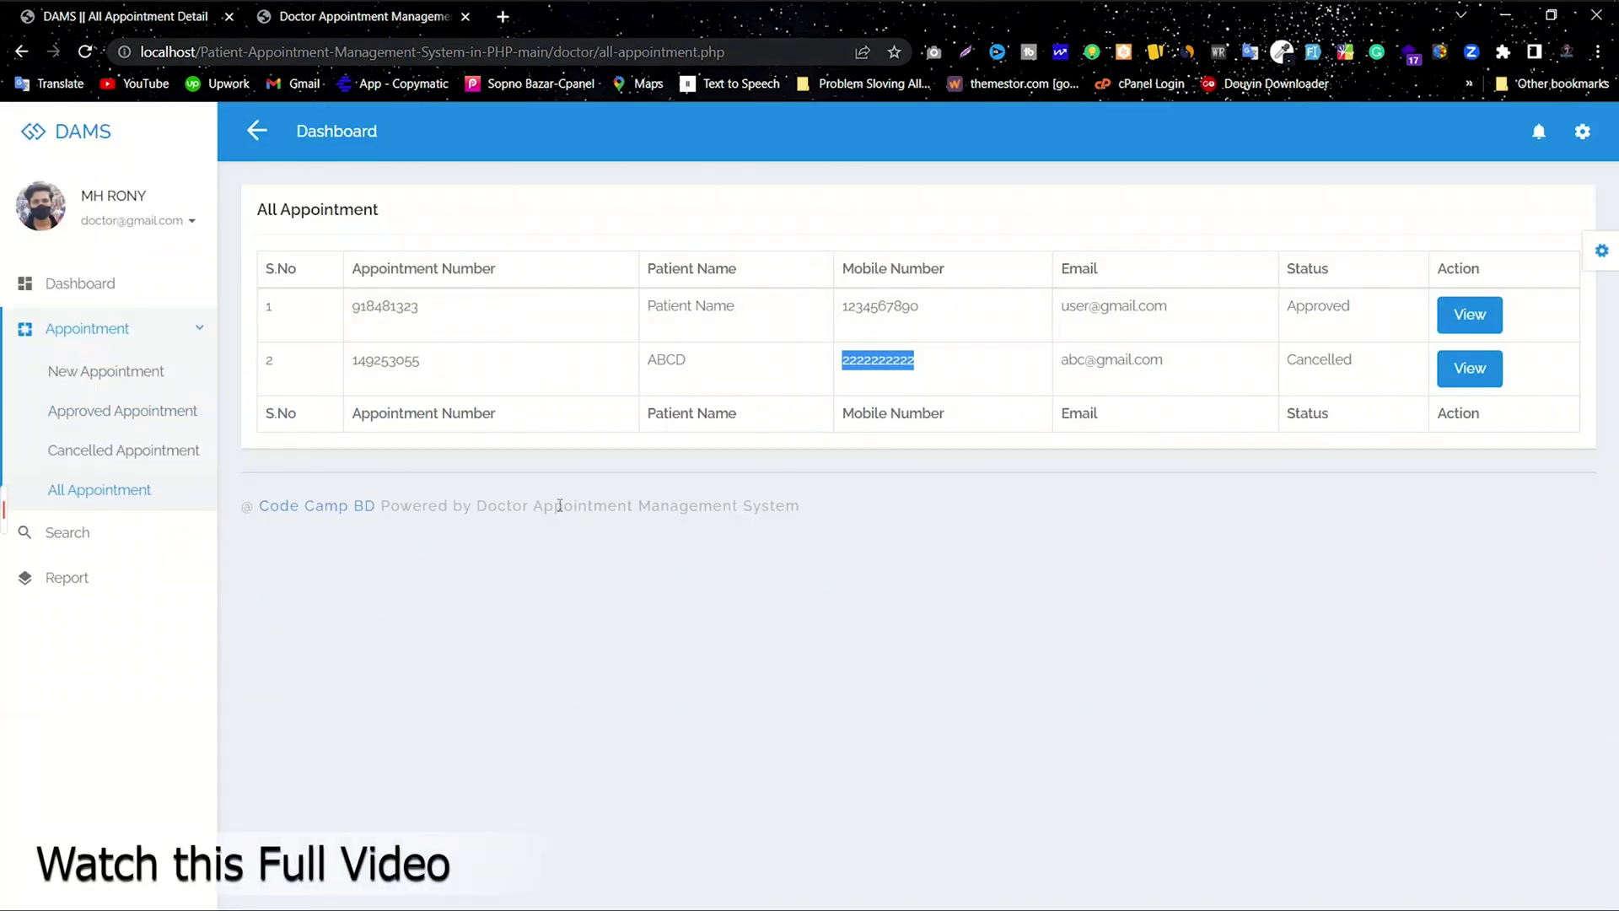
left_click(559, 505)
left_click(97, 376)
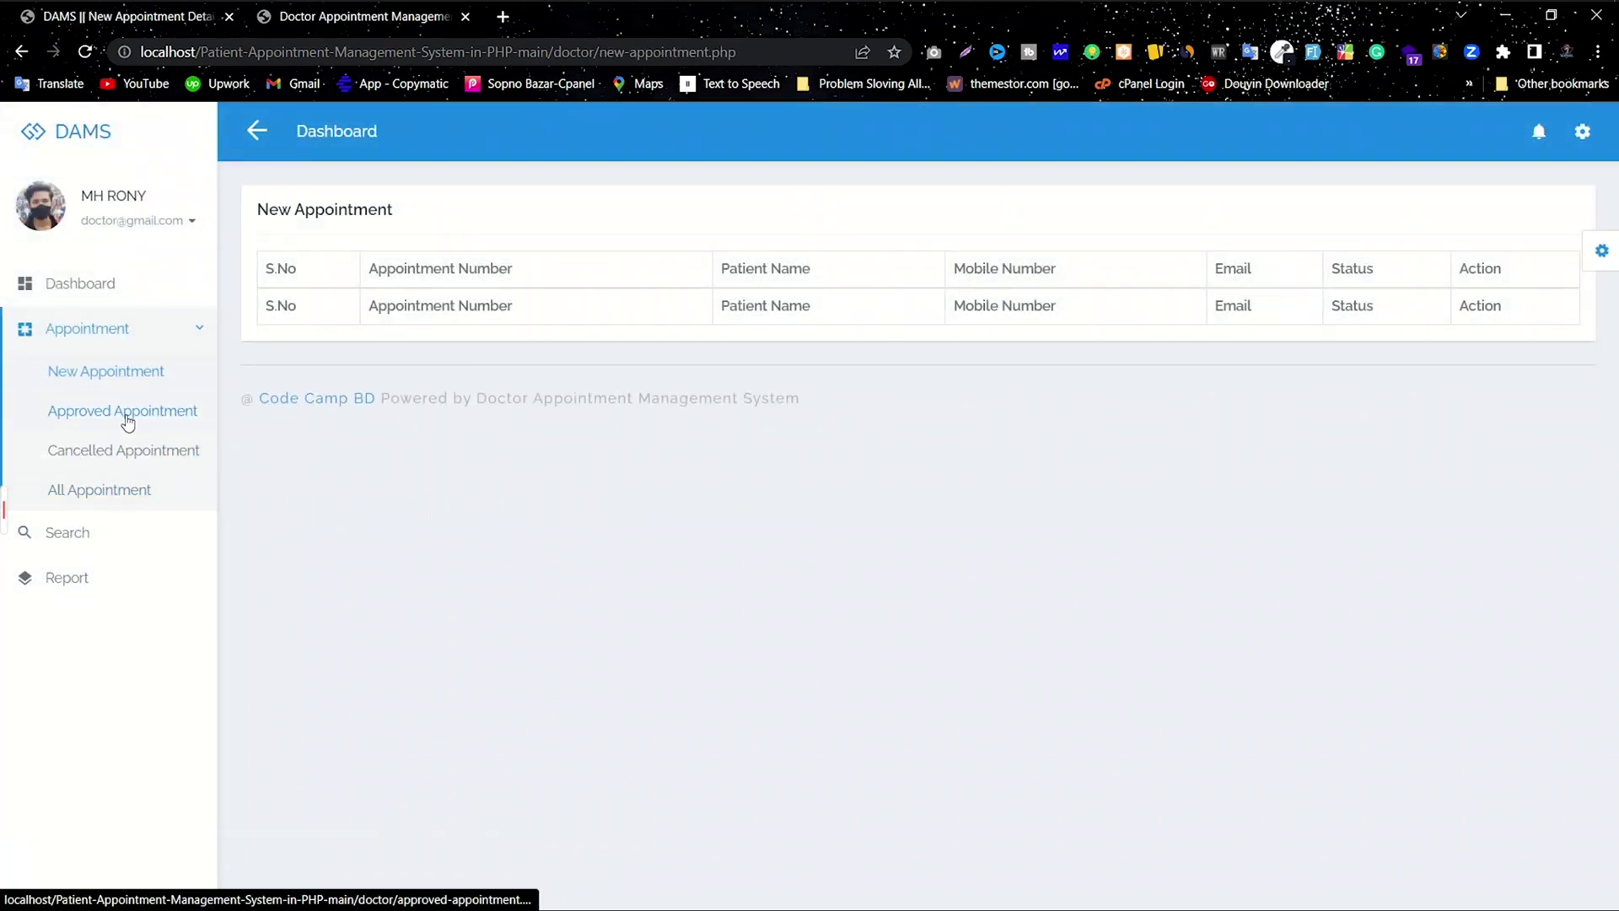
left_click(126, 415)
left_click(154, 447)
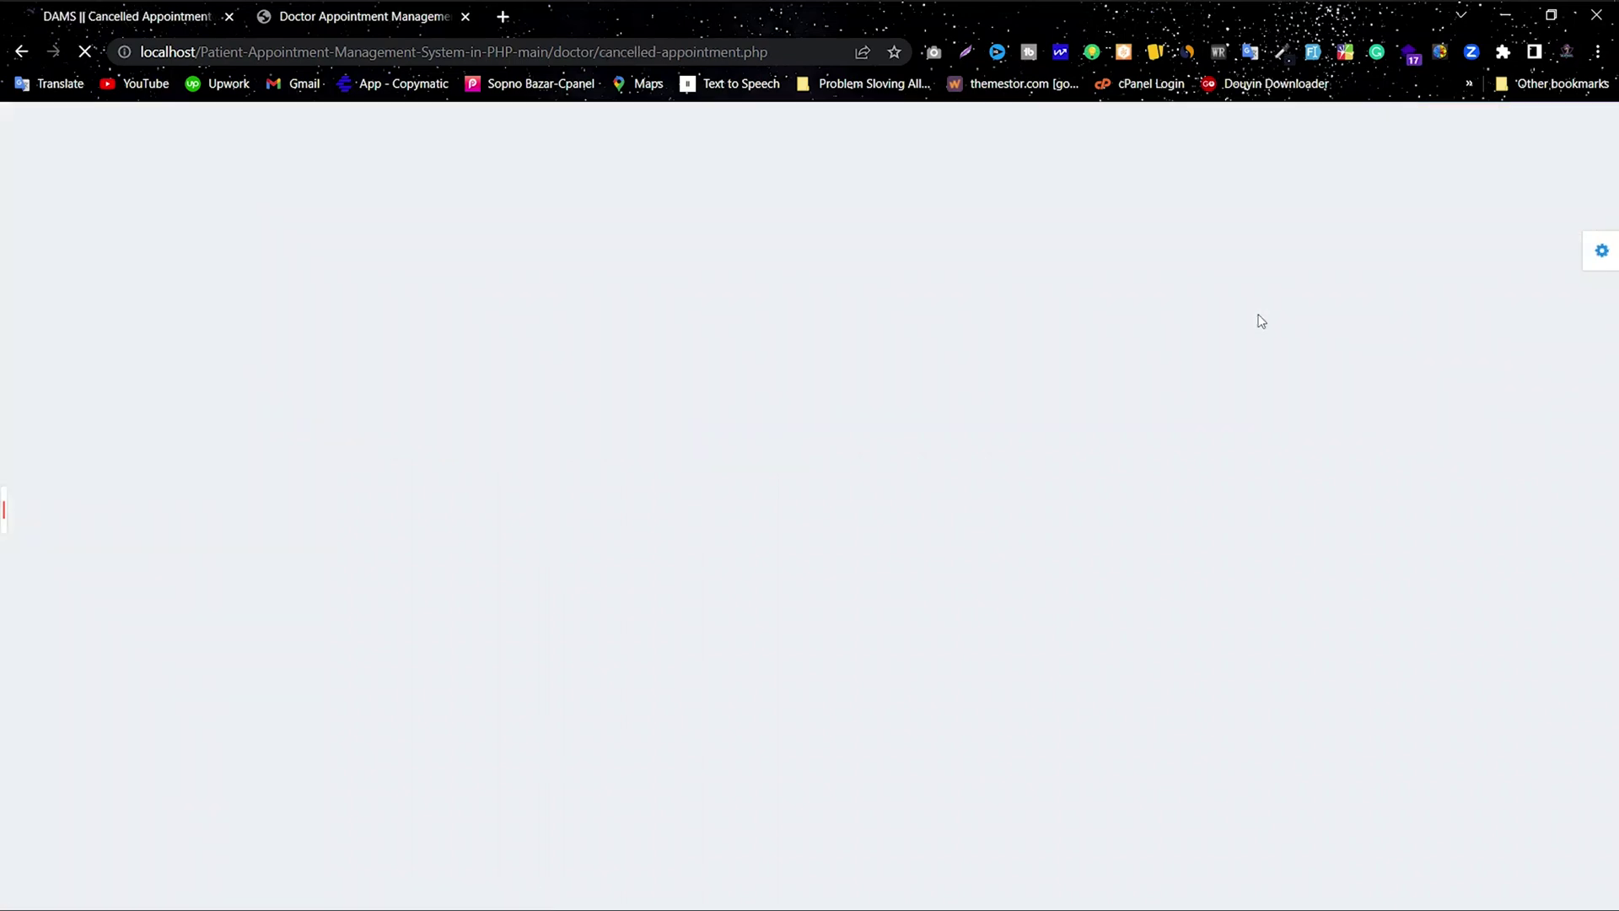
left_click(95, 489)
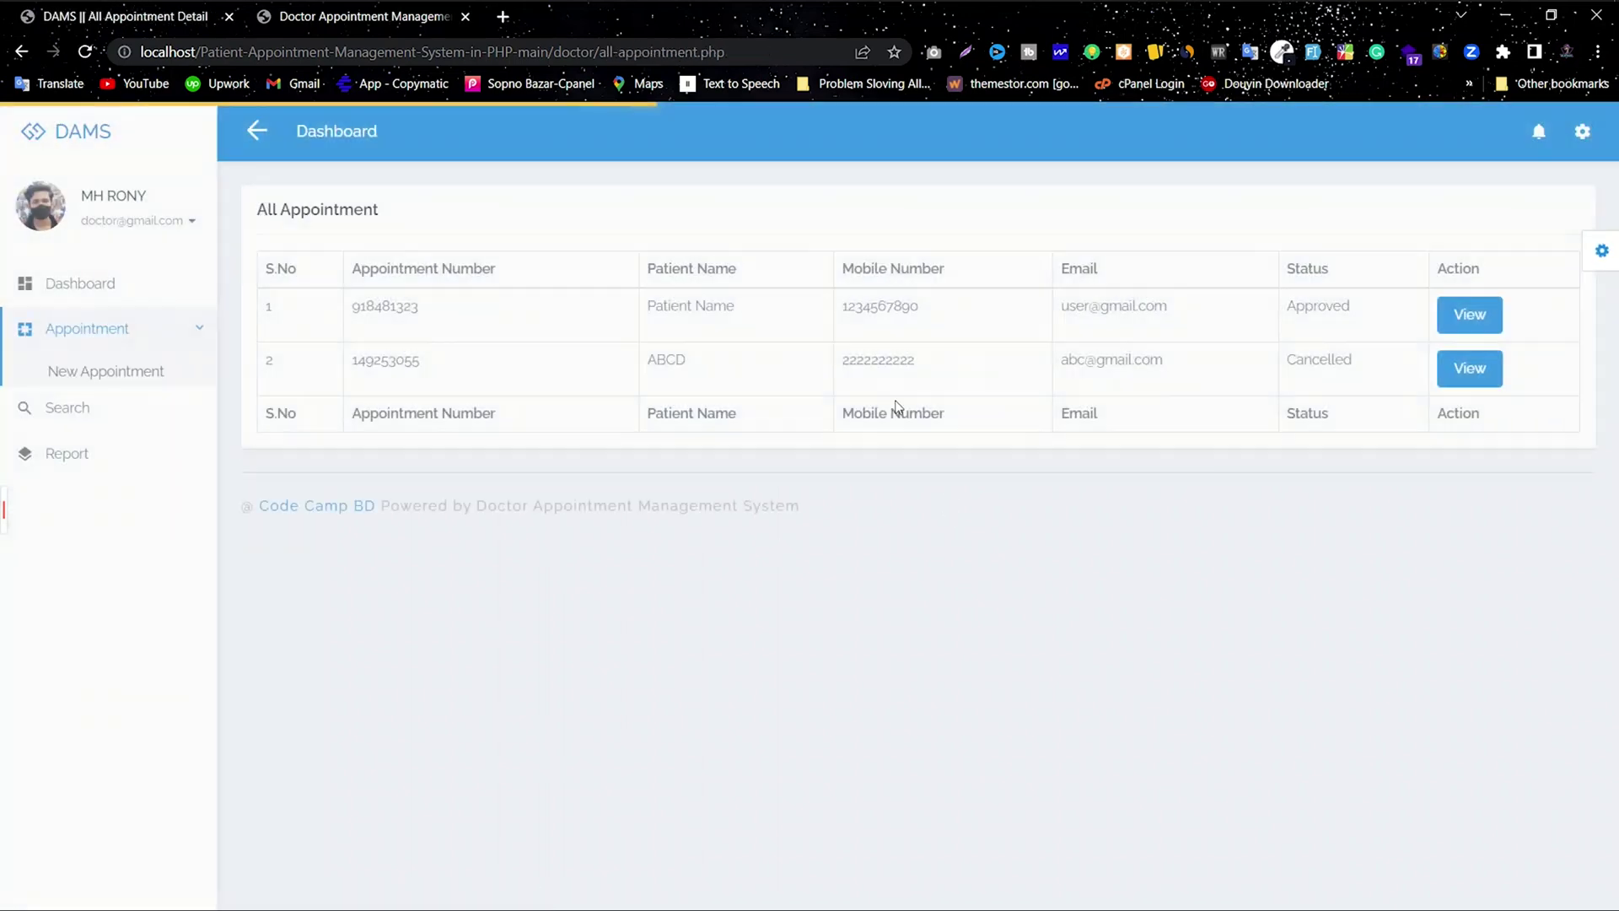
Step: Search appointments by the patient's mobile number and view the cancelled appointment's details and remark
left_click(86, 546)
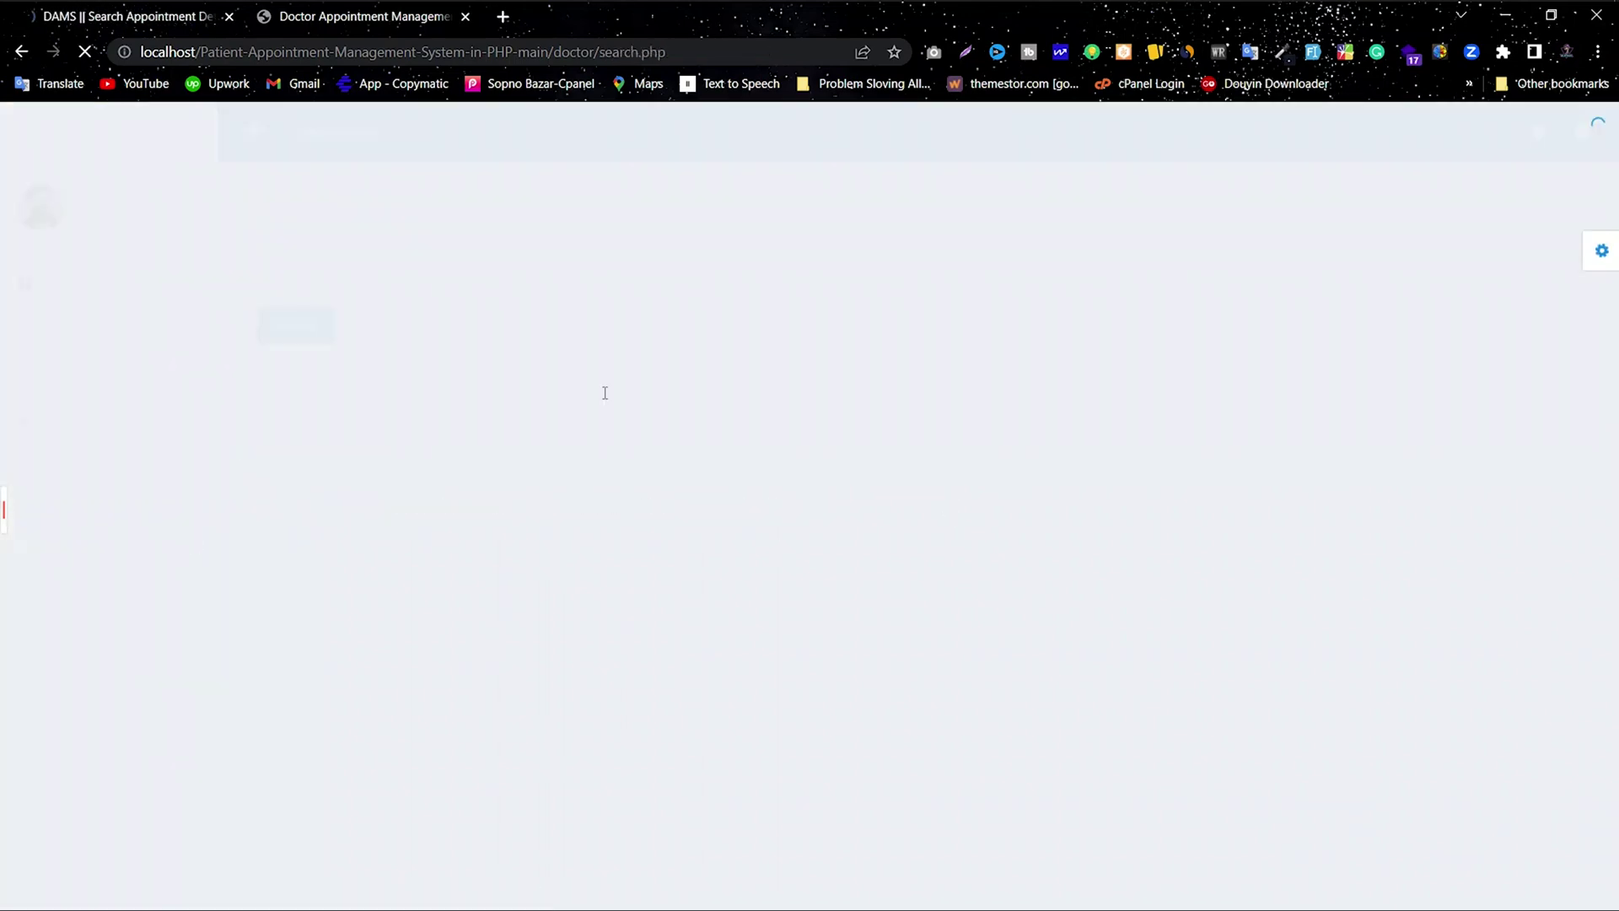
left_click(392, 245)
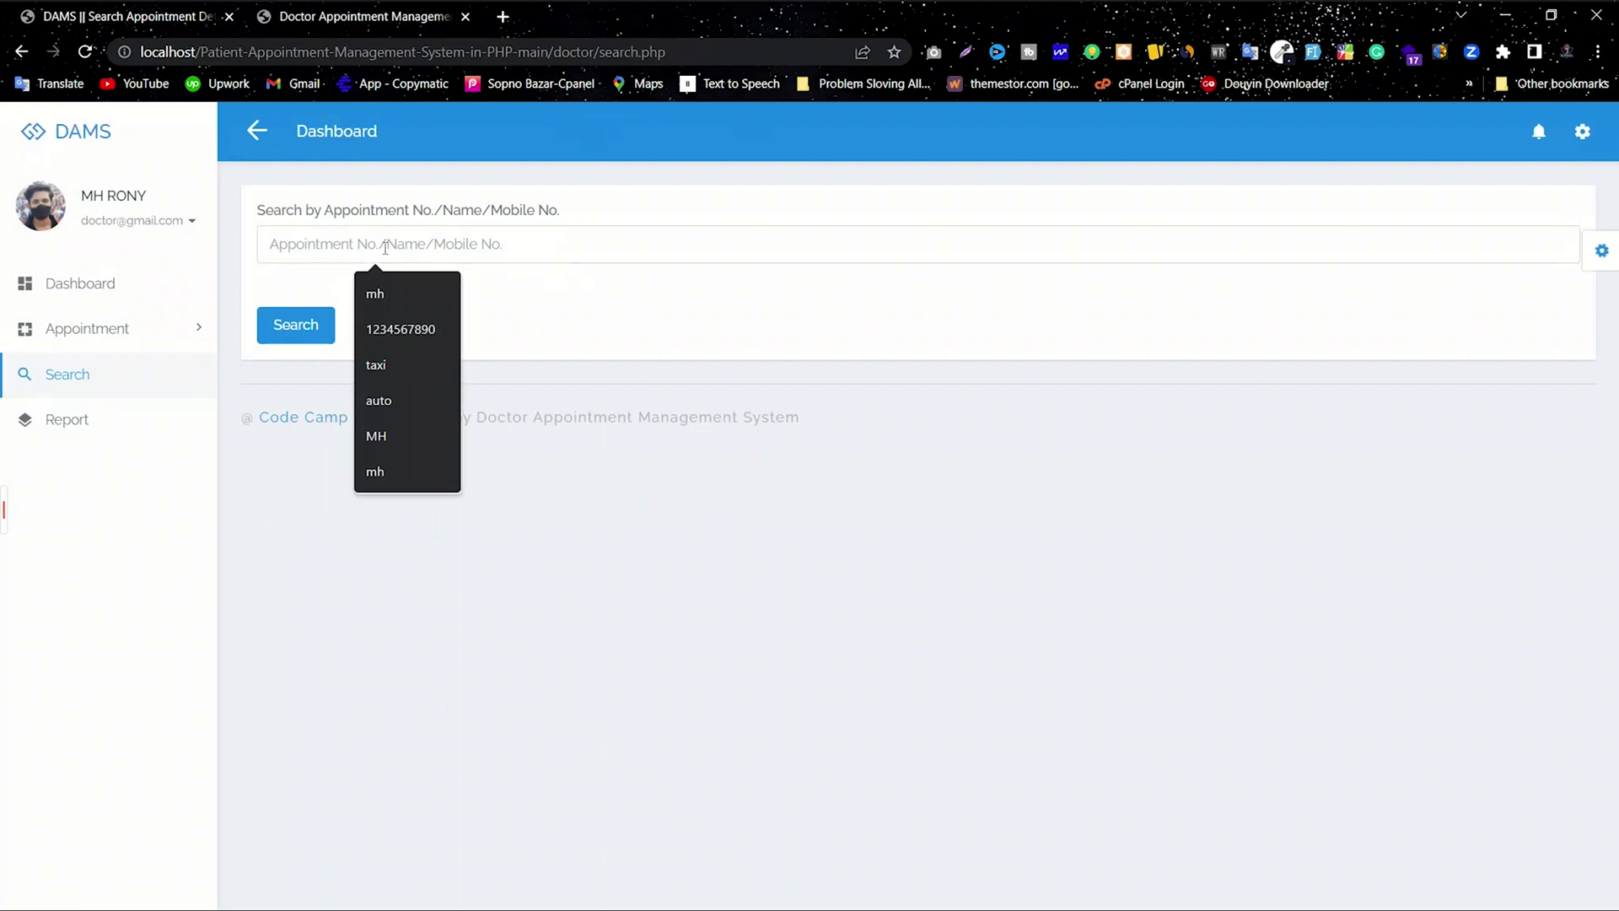
type("2222222222")
left_click(305, 334)
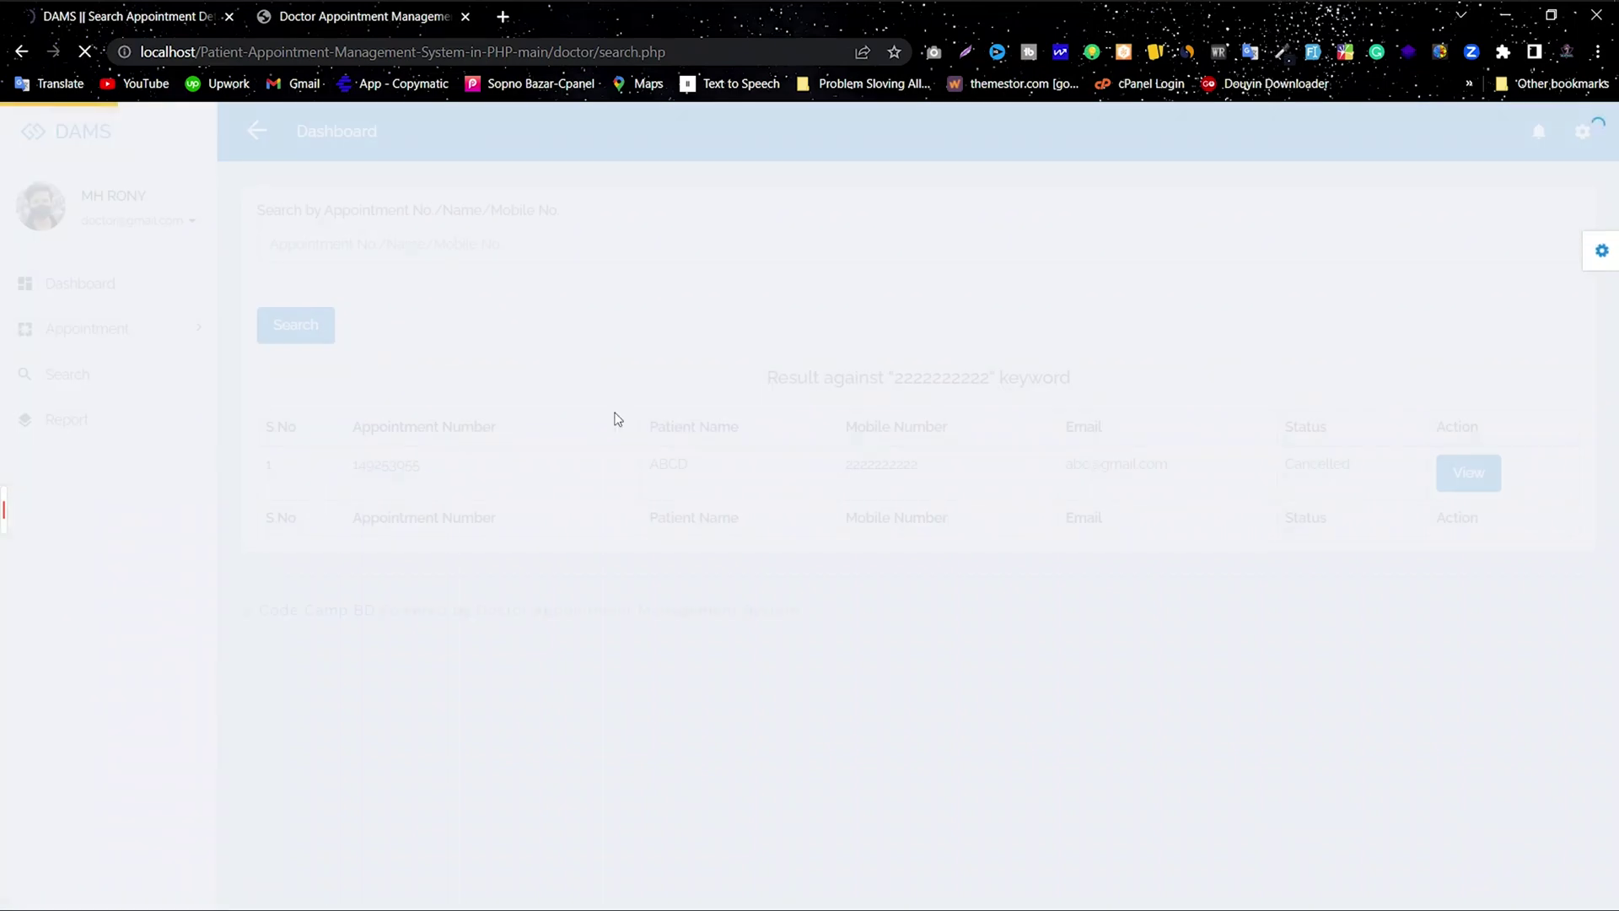
left_click_drag(1358, 483, 352, 463)
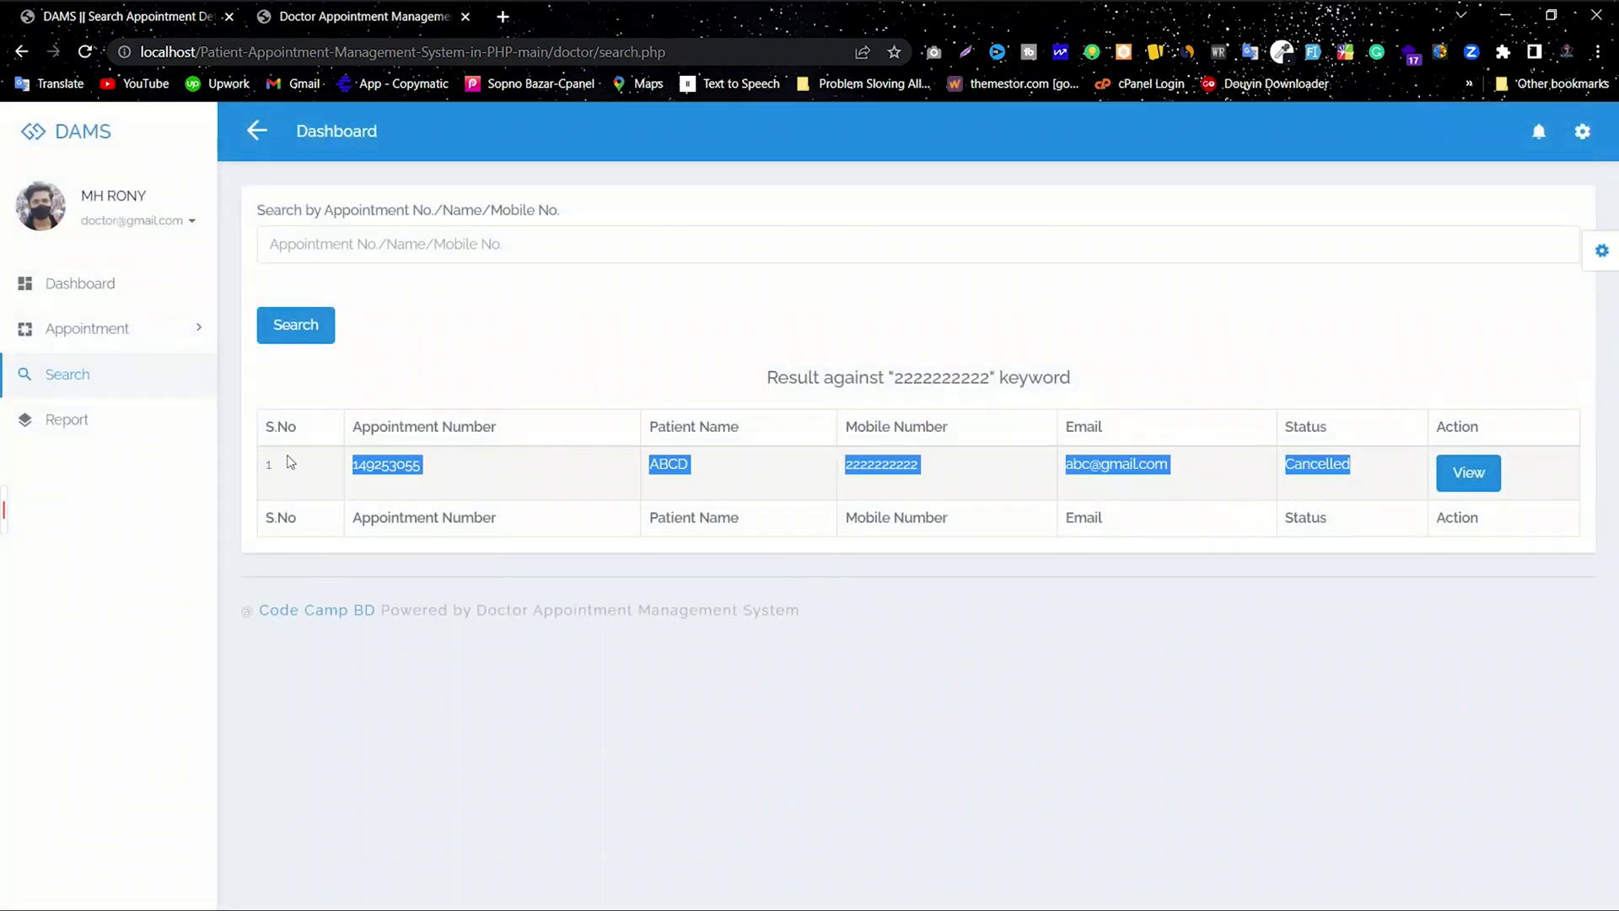
left_click(716, 534)
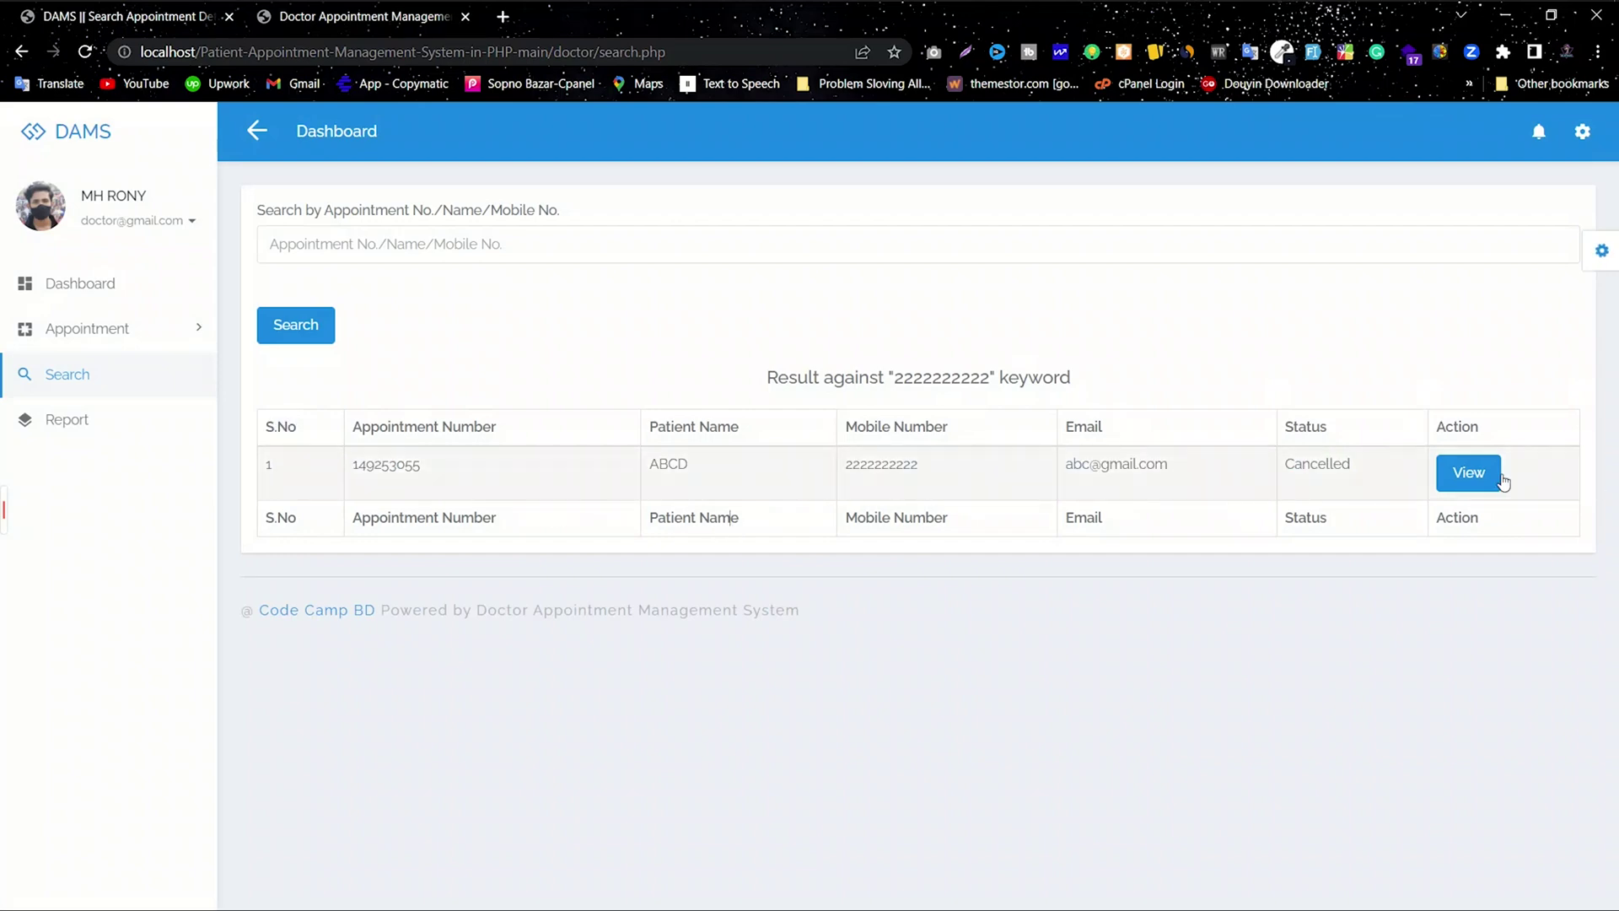
left_click(1471, 474)
left_click_drag(751, 412, 553, 430)
left_click_drag(1373, 379, 384, 382)
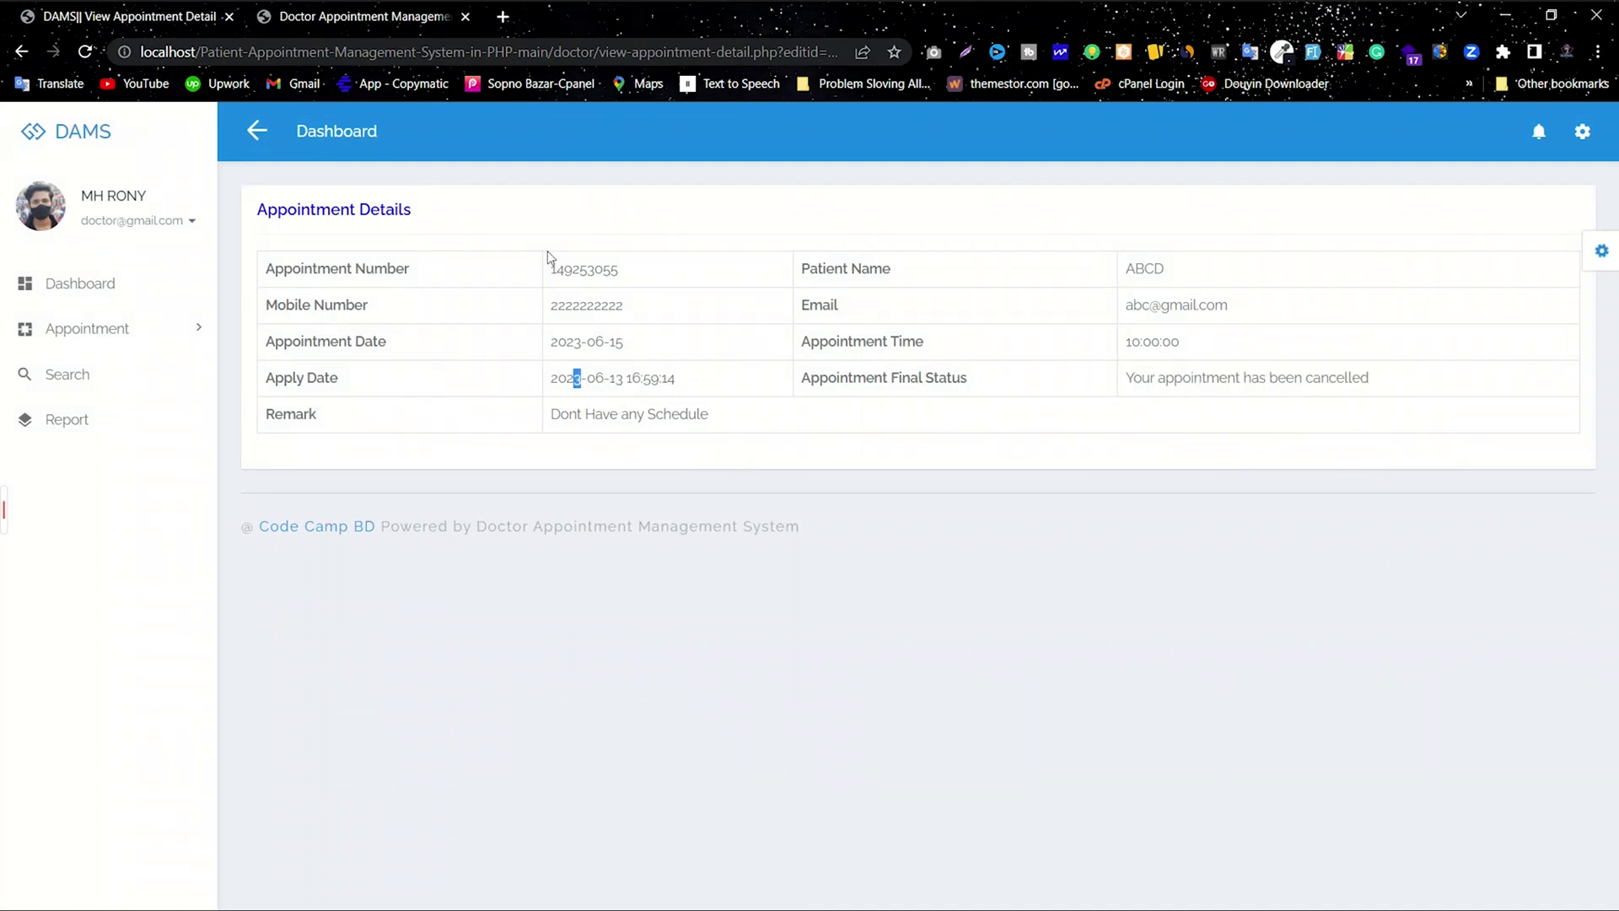
left_click_drag(544, 267, 1374, 426)
left_click(1234, 381)
Step: Generate the between-dates report from 13-Jun-2023 to 14-Jun-2023
left_click(94, 425)
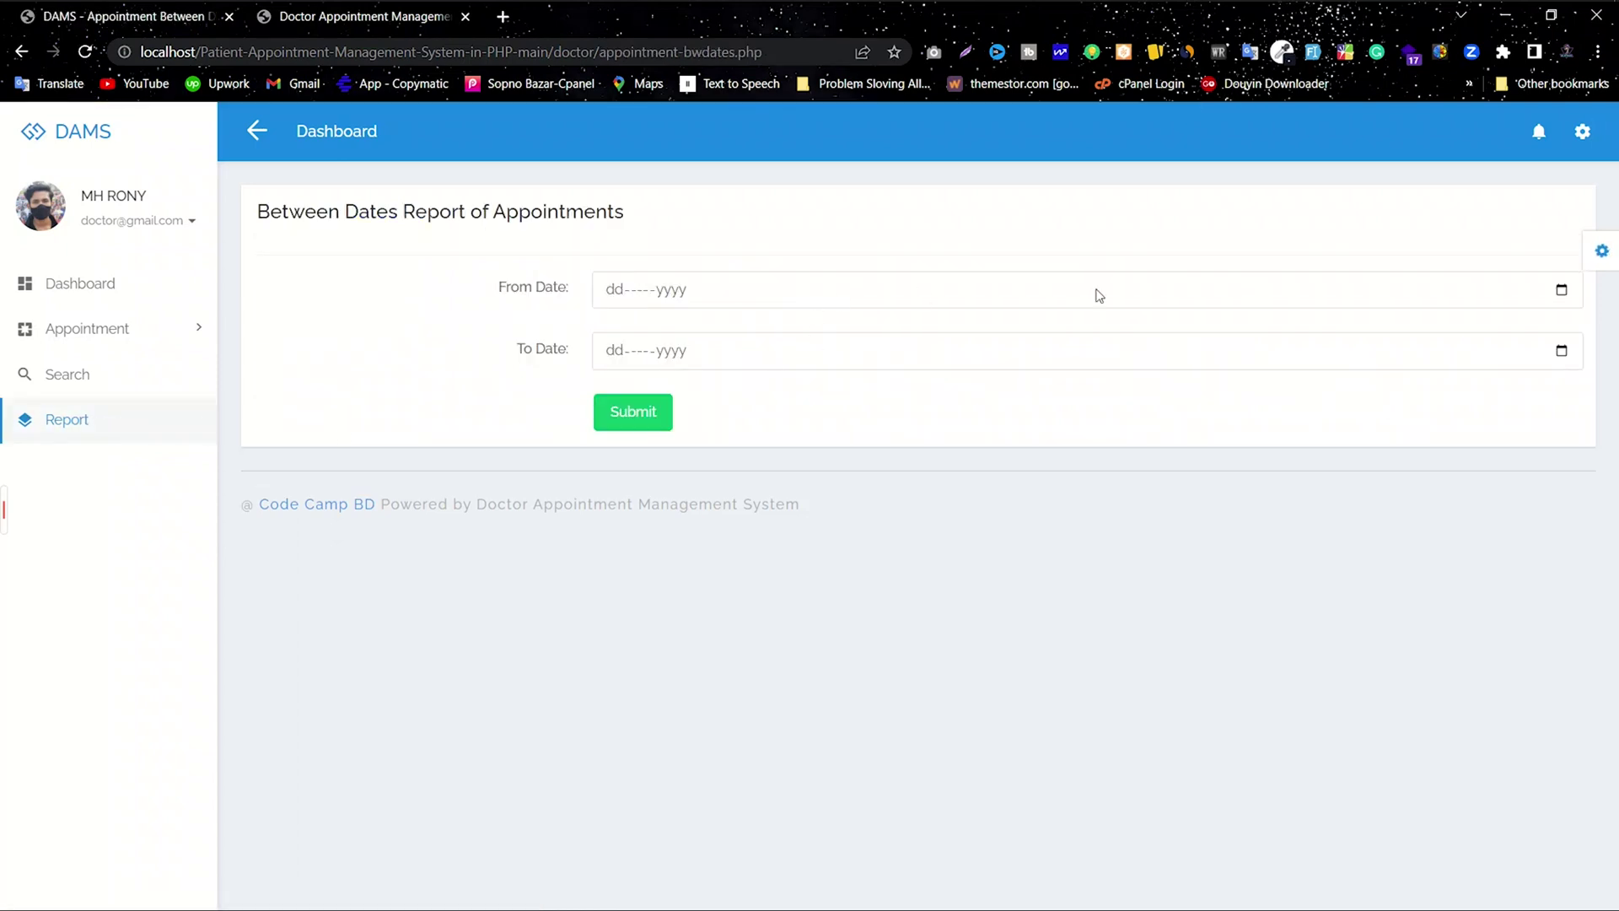
left_click(1562, 291)
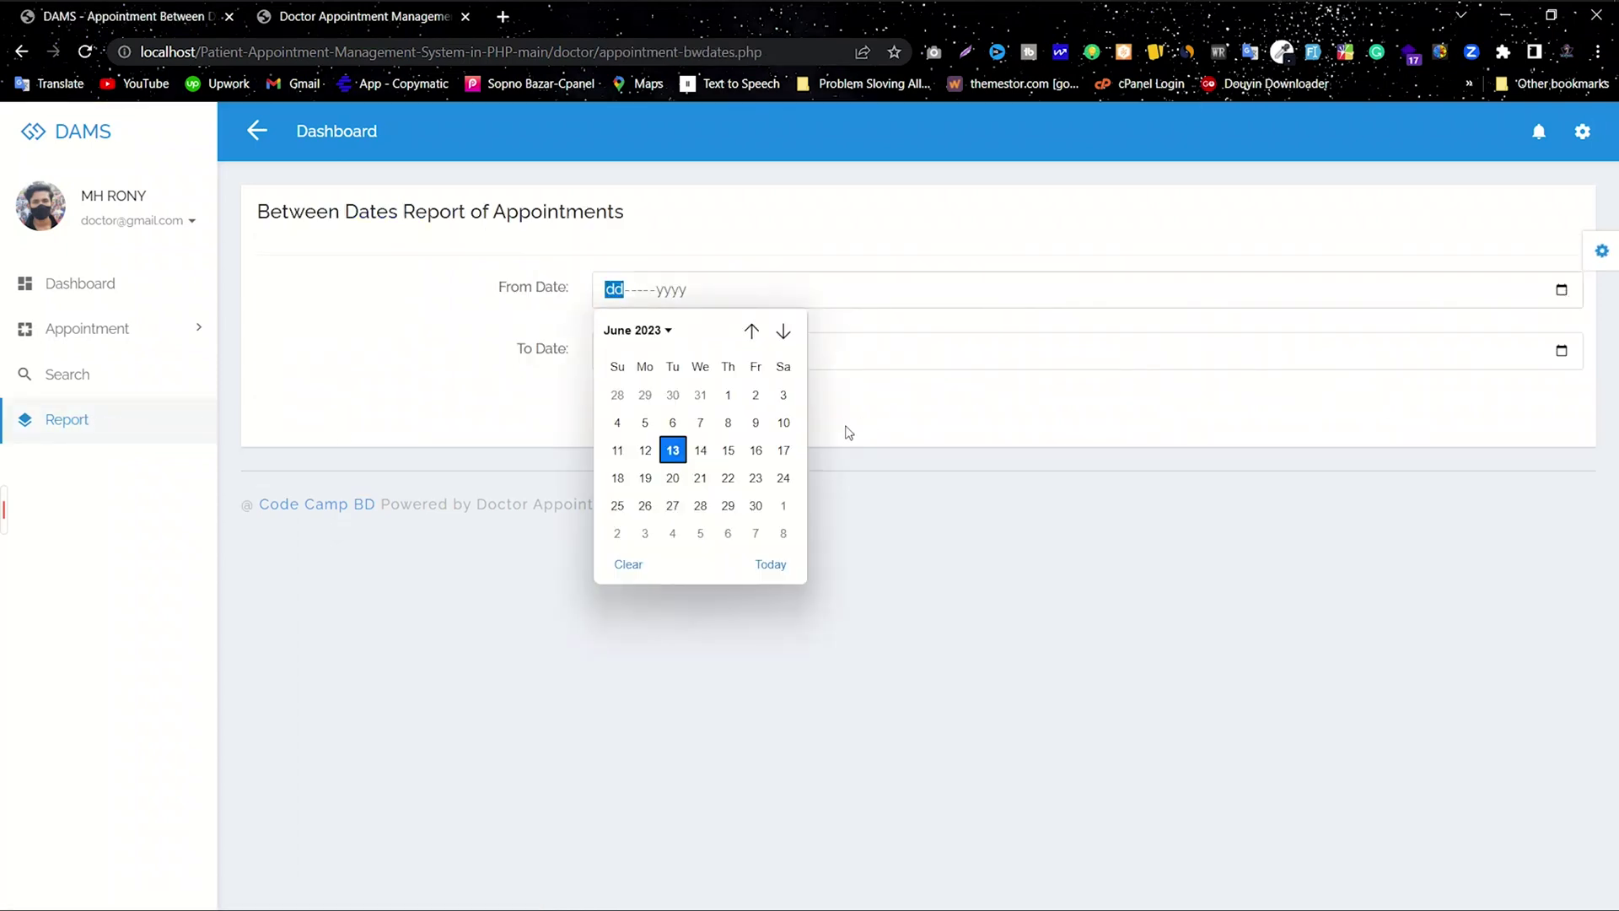
left_click(673, 449)
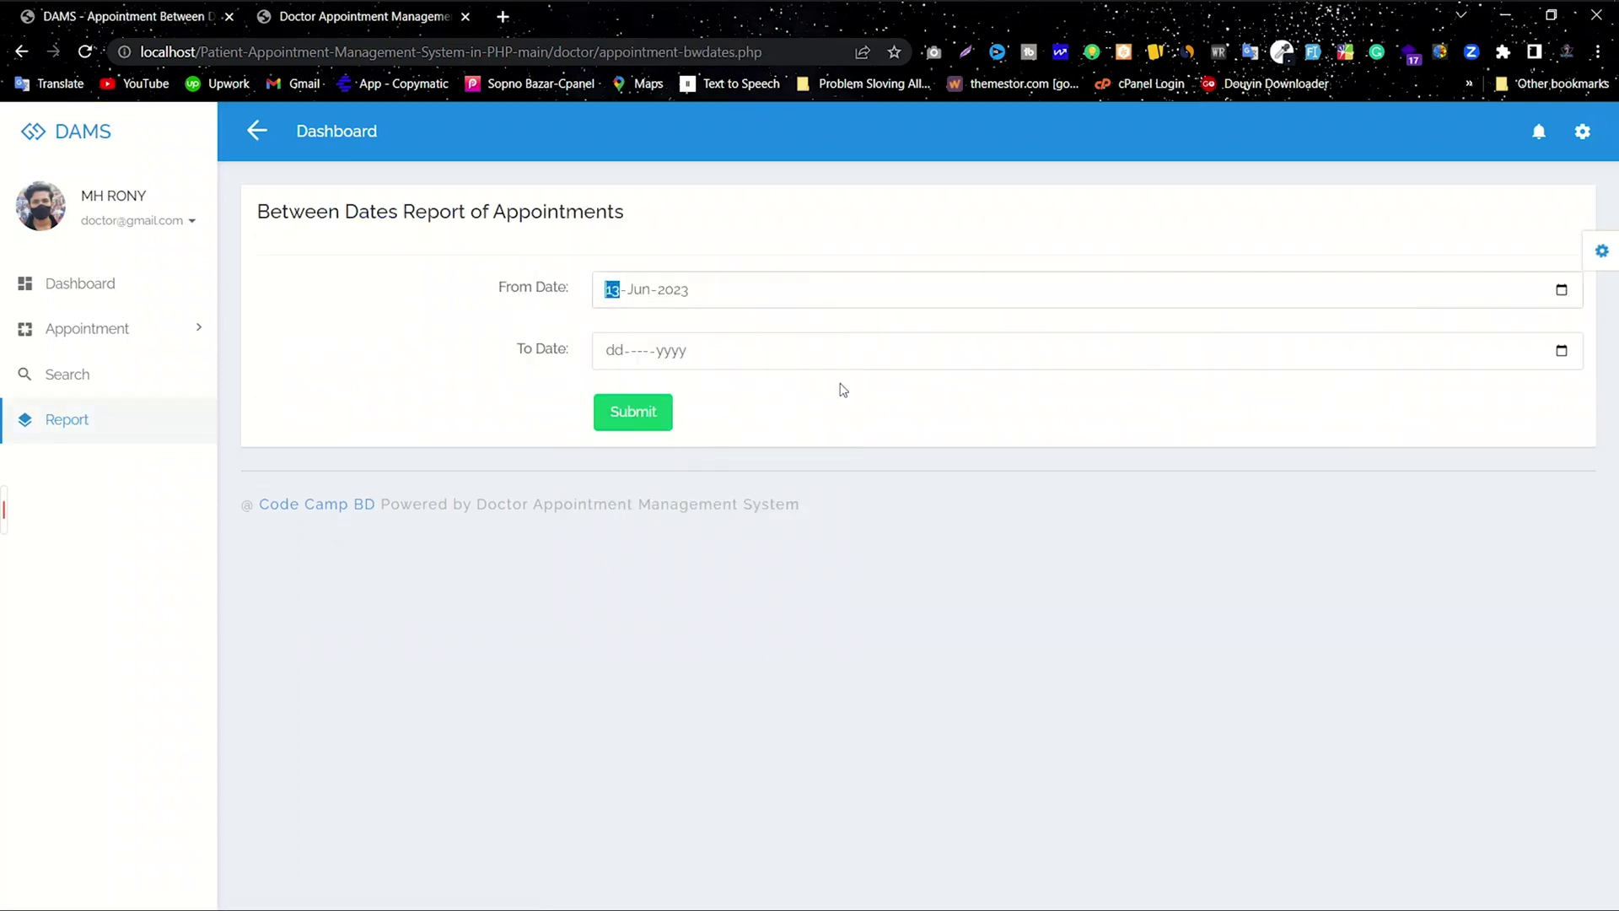
left_click(1562, 350)
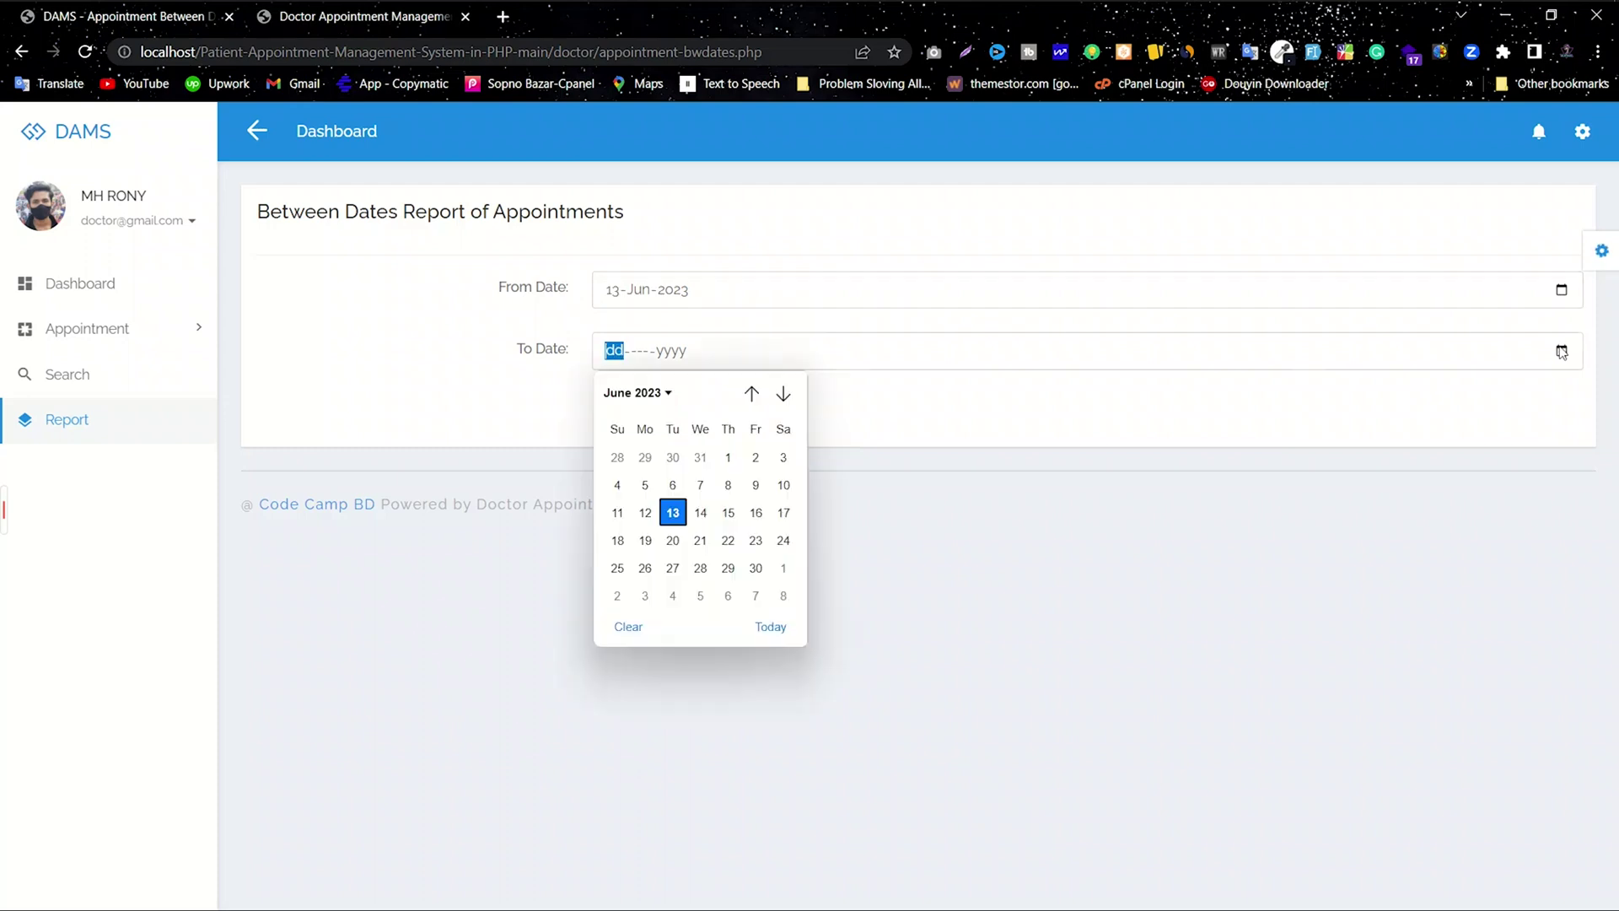
left_click(701, 511)
left_click(641, 413)
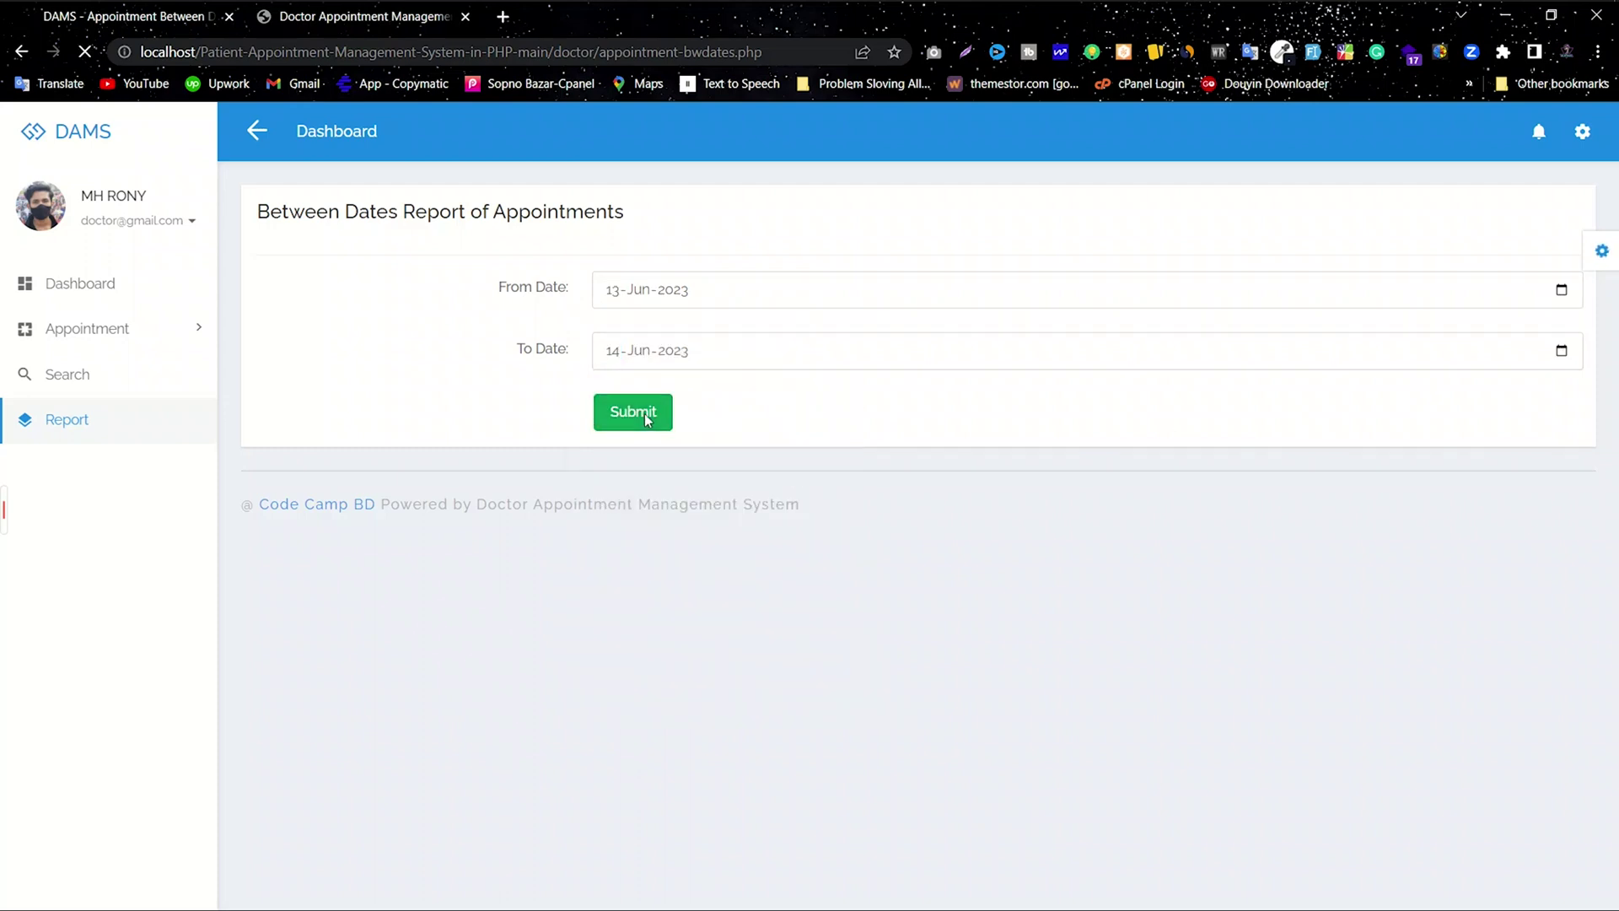
Step: Review the report's 2023-06-13 to 2023-06-14 range and its Approved and Cancelled rows
left_click_drag(1366, 400, 337, 361)
left_click(824, 371)
left_click_drag(793, 238, 1142, 233)
left_click(951, 240)
left_click_drag(946, 237, 883, 239)
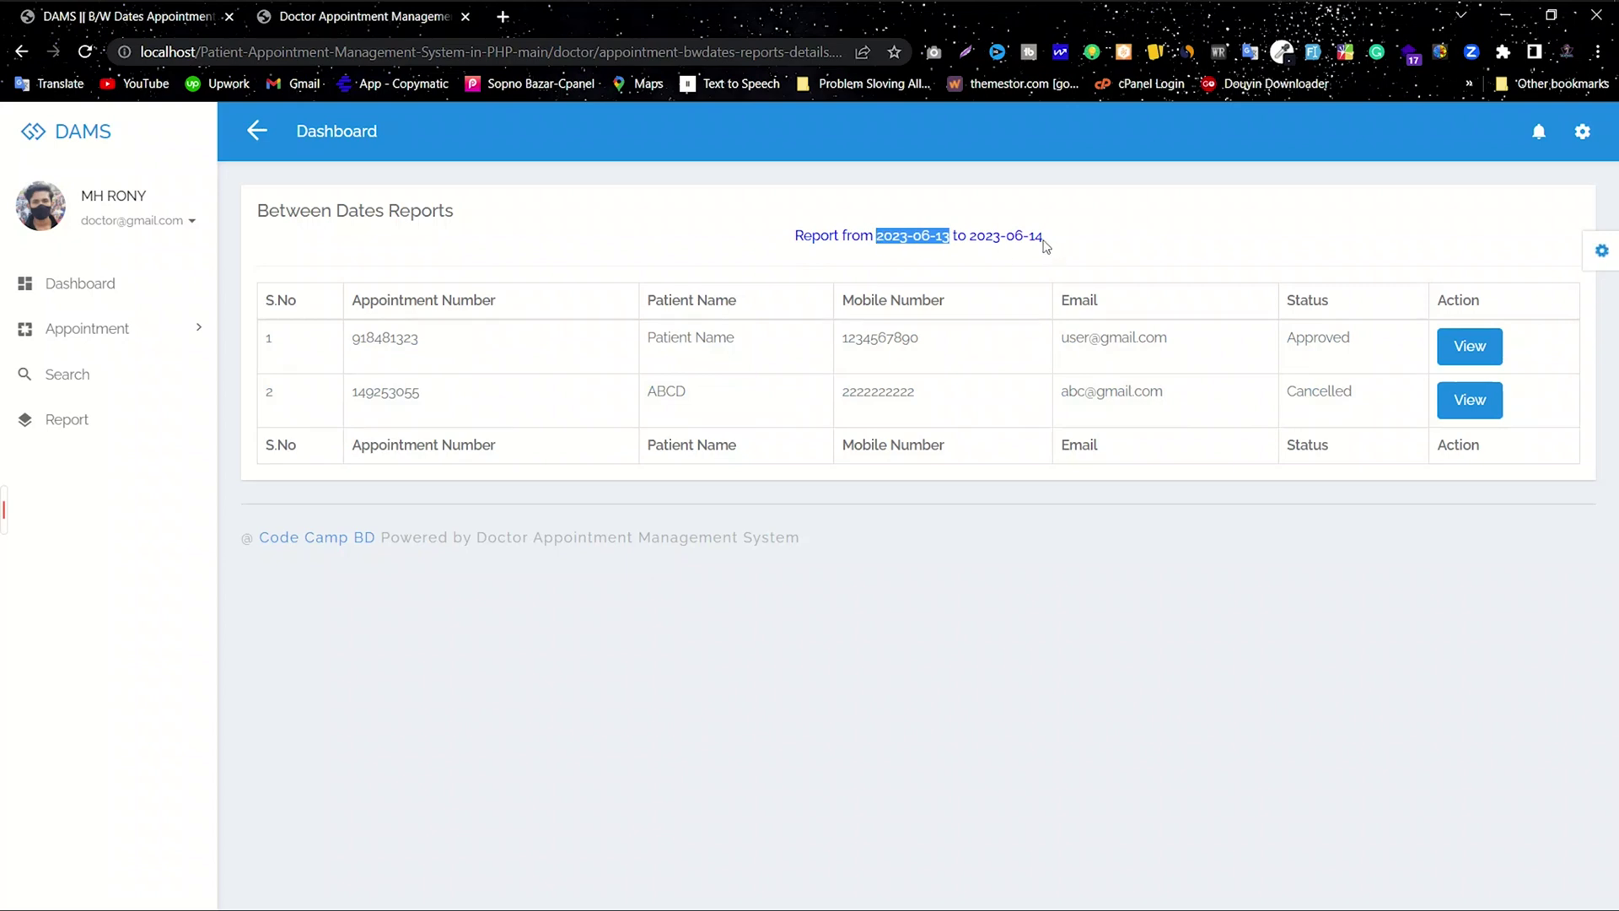
left_click_drag(1049, 240, 968, 238)
double_click(422, 346)
double_click(396, 388)
left_click_drag(571, 466, 866, 445)
left_click(866, 445)
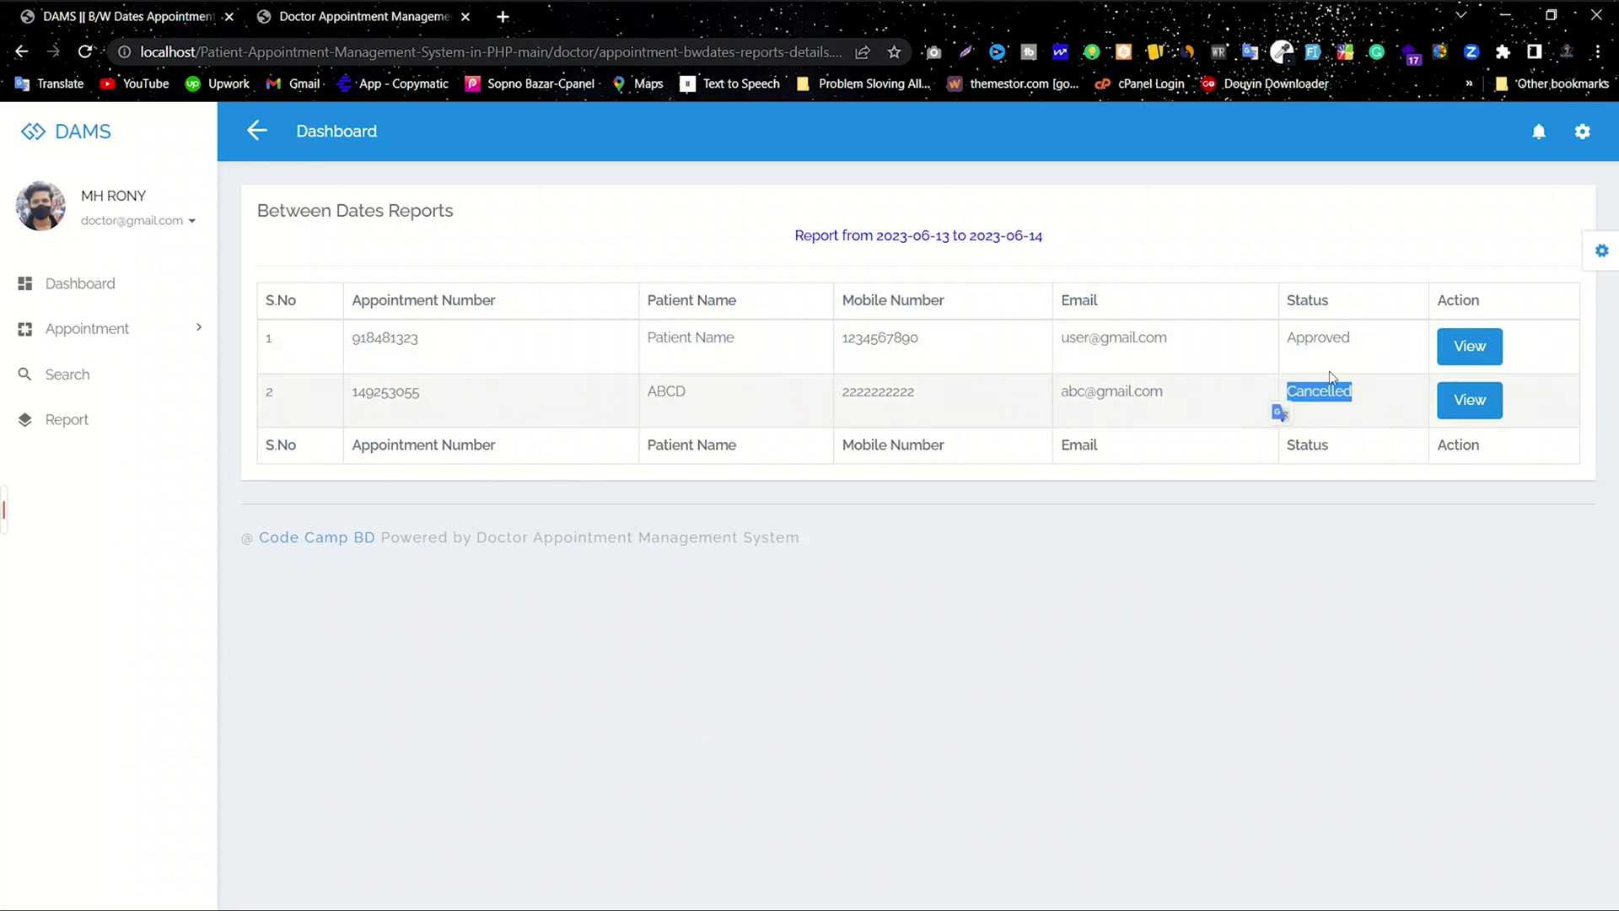
double_click(1318, 338)
left_click(1265, 369)
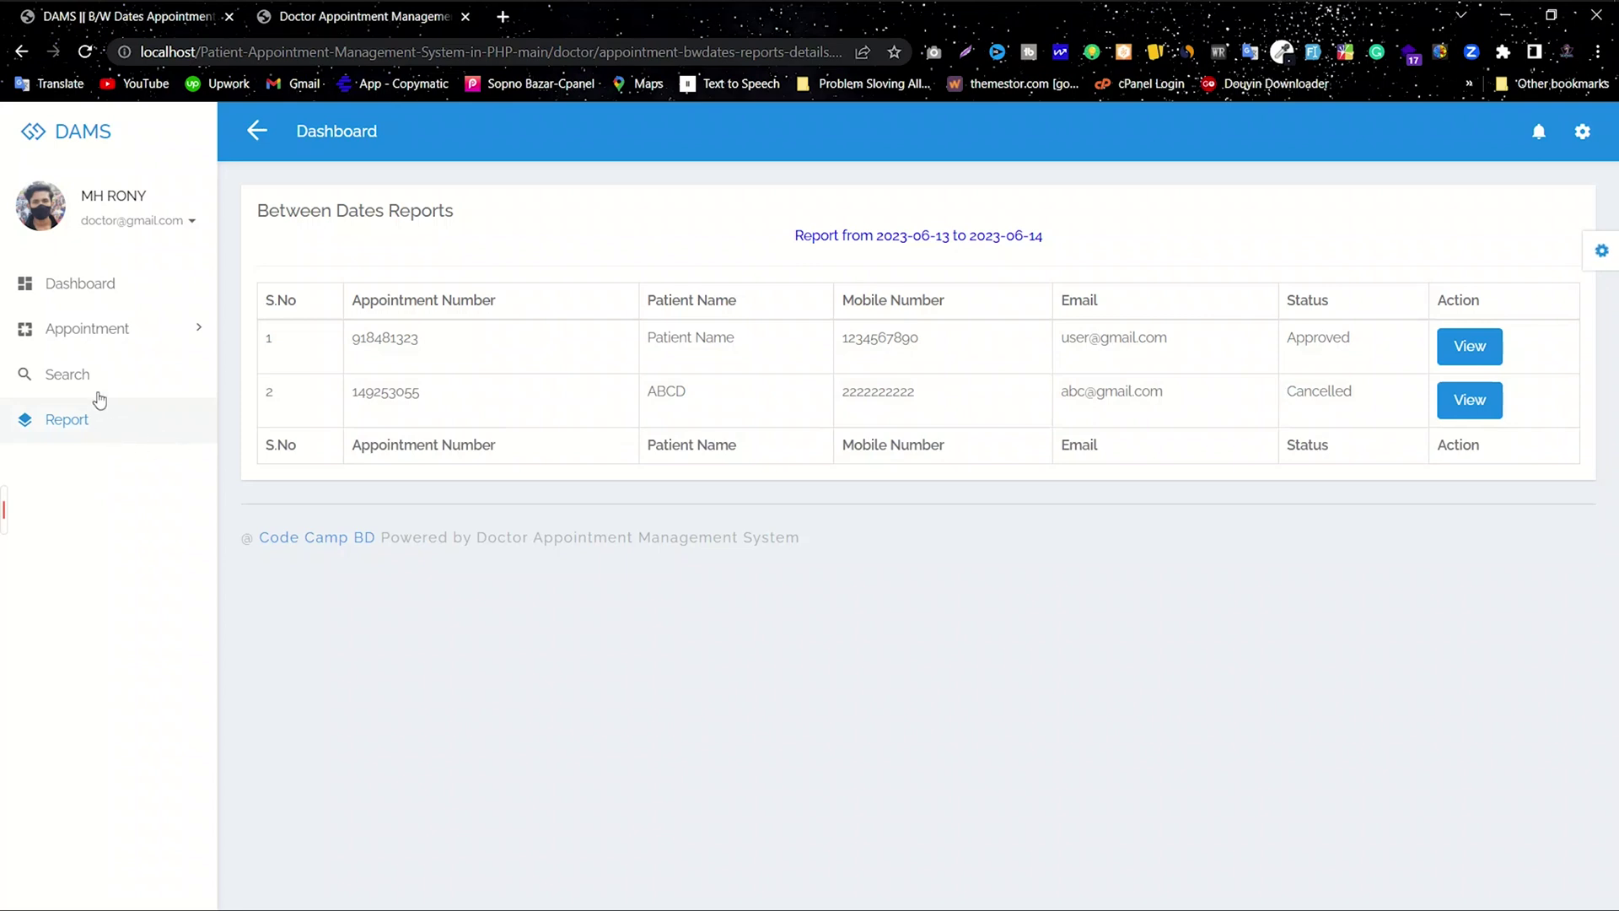
Step: Switch the sidebar menubar to the Dark theme in the theme settings panel
left_click(1601, 252)
left_click(1460, 386)
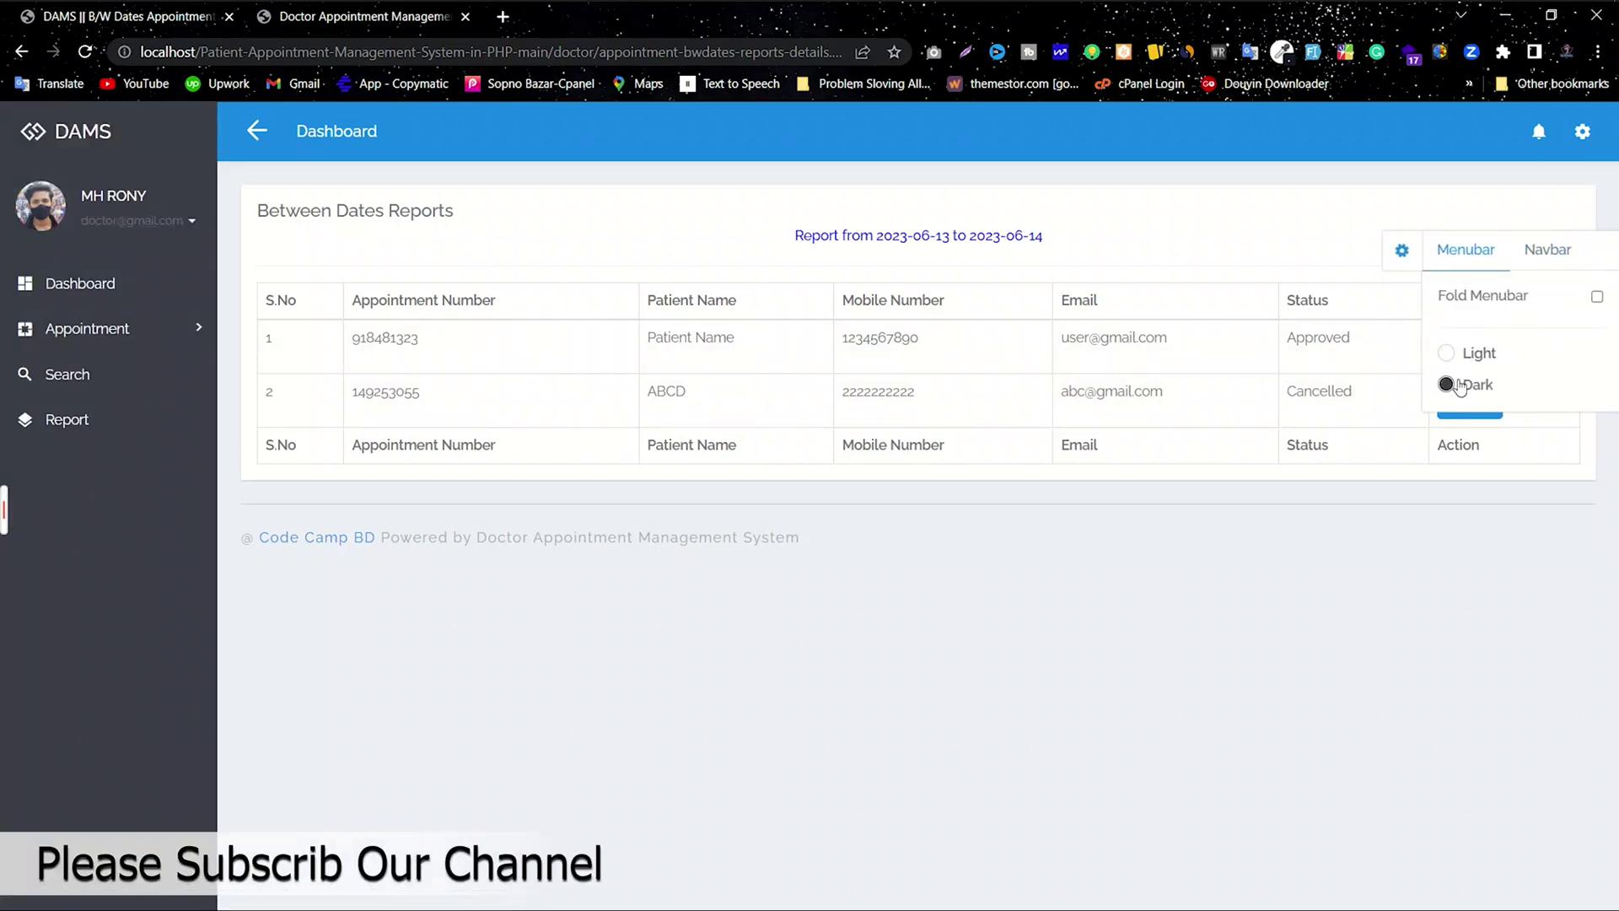
left_click(1474, 358)
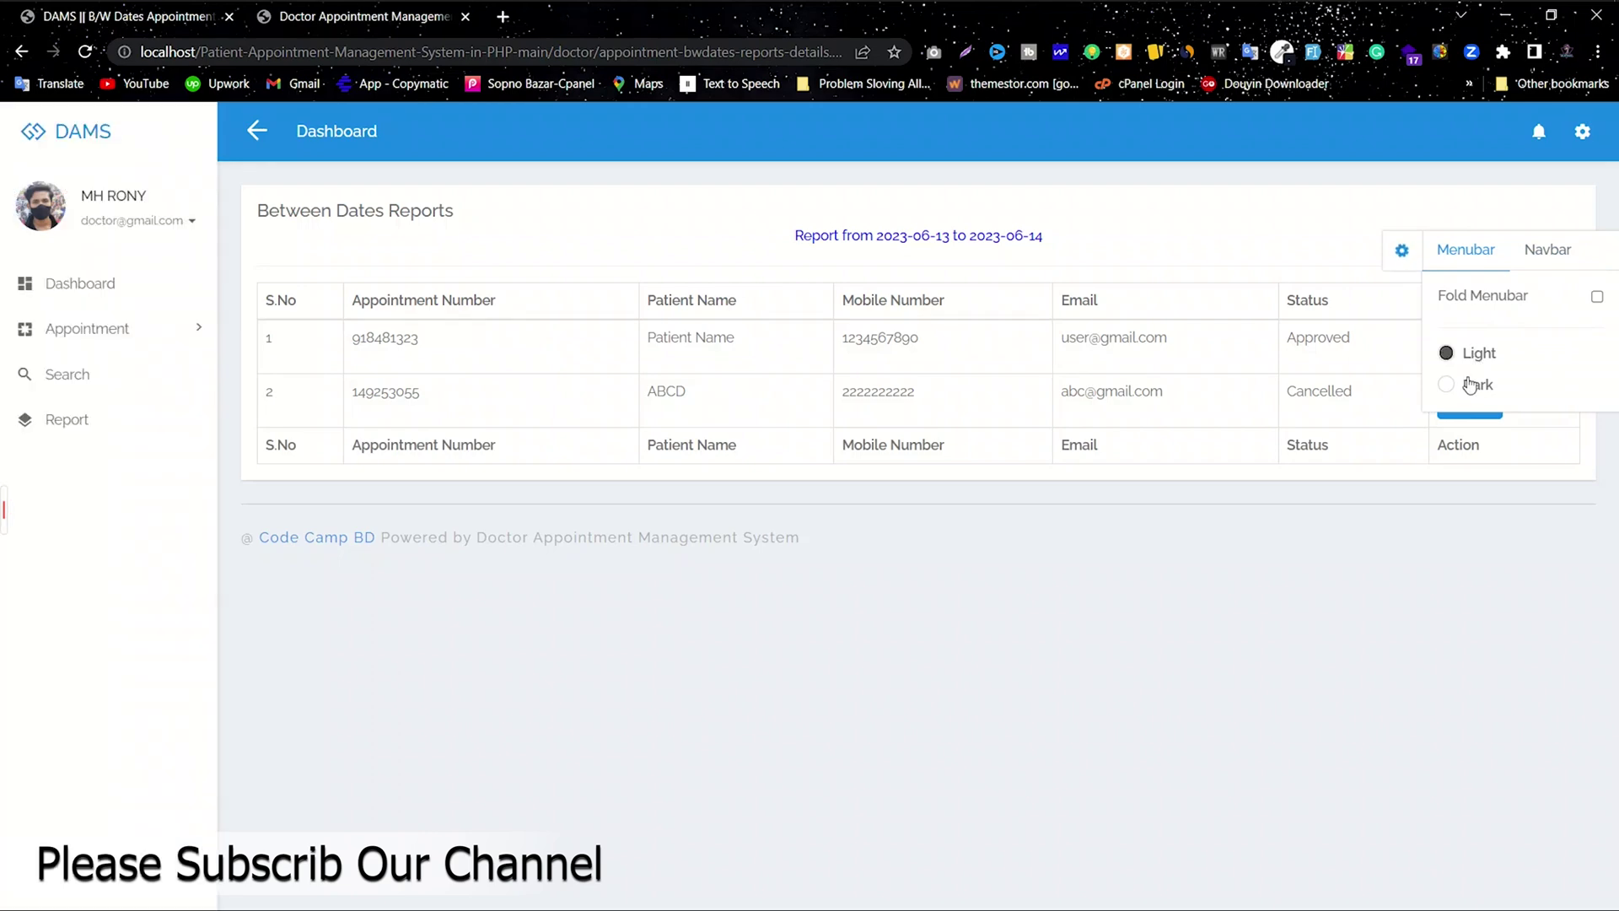
left_click(1470, 385)
left_click(1597, 296)
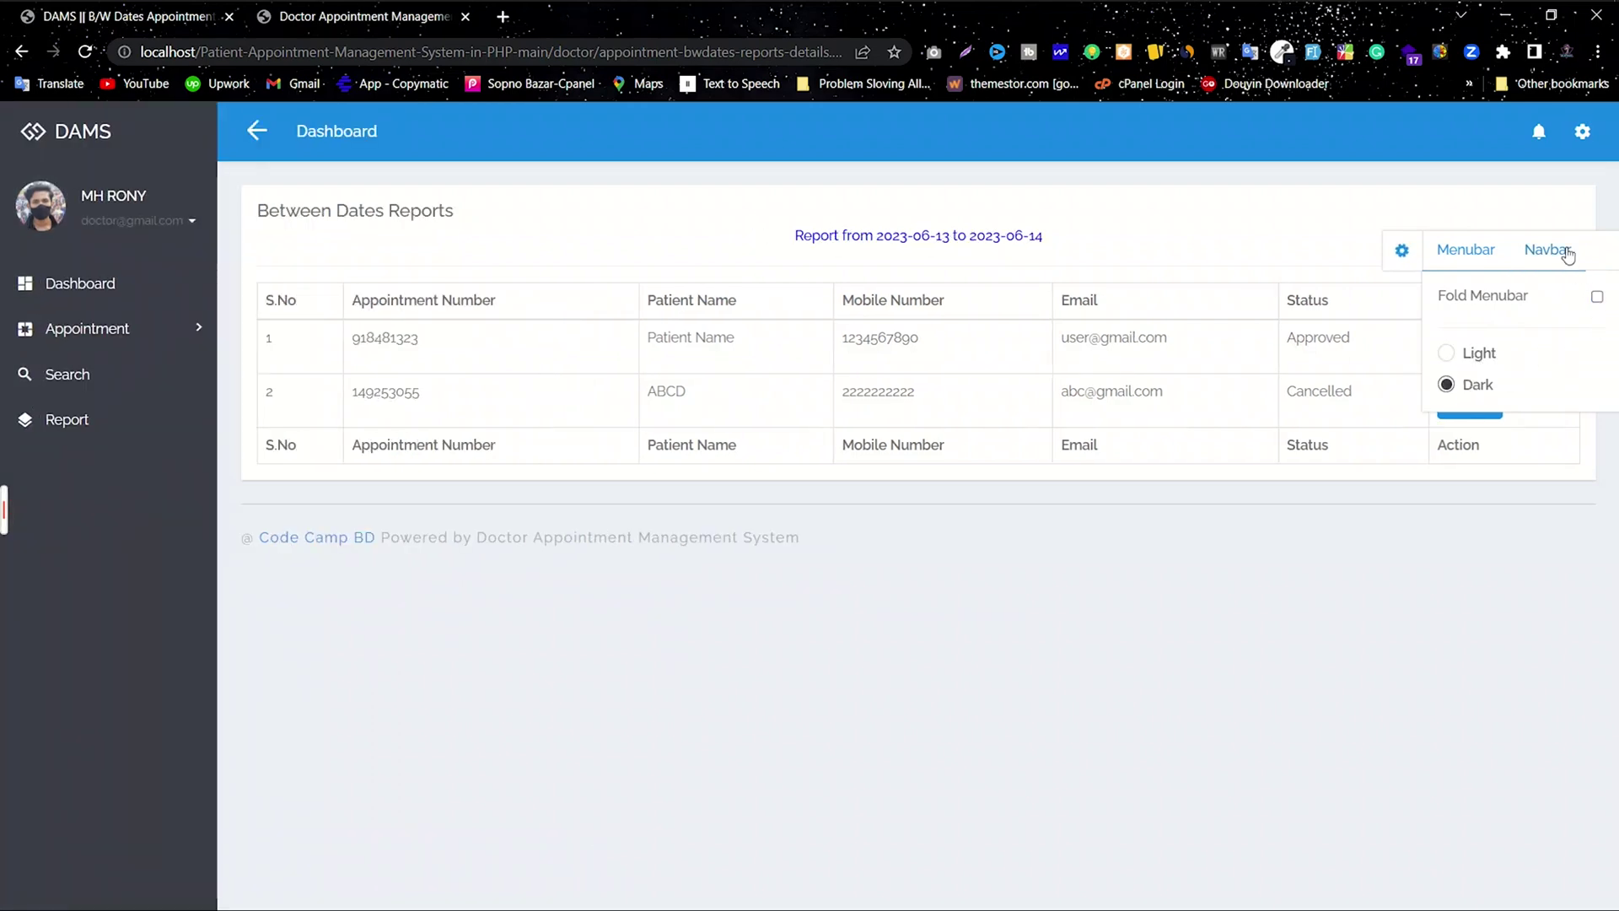
Step: Try the navbar colours and settle on the inverse header colour, then close the panel
left_click(1547, 249)
left_click(1488, 330)
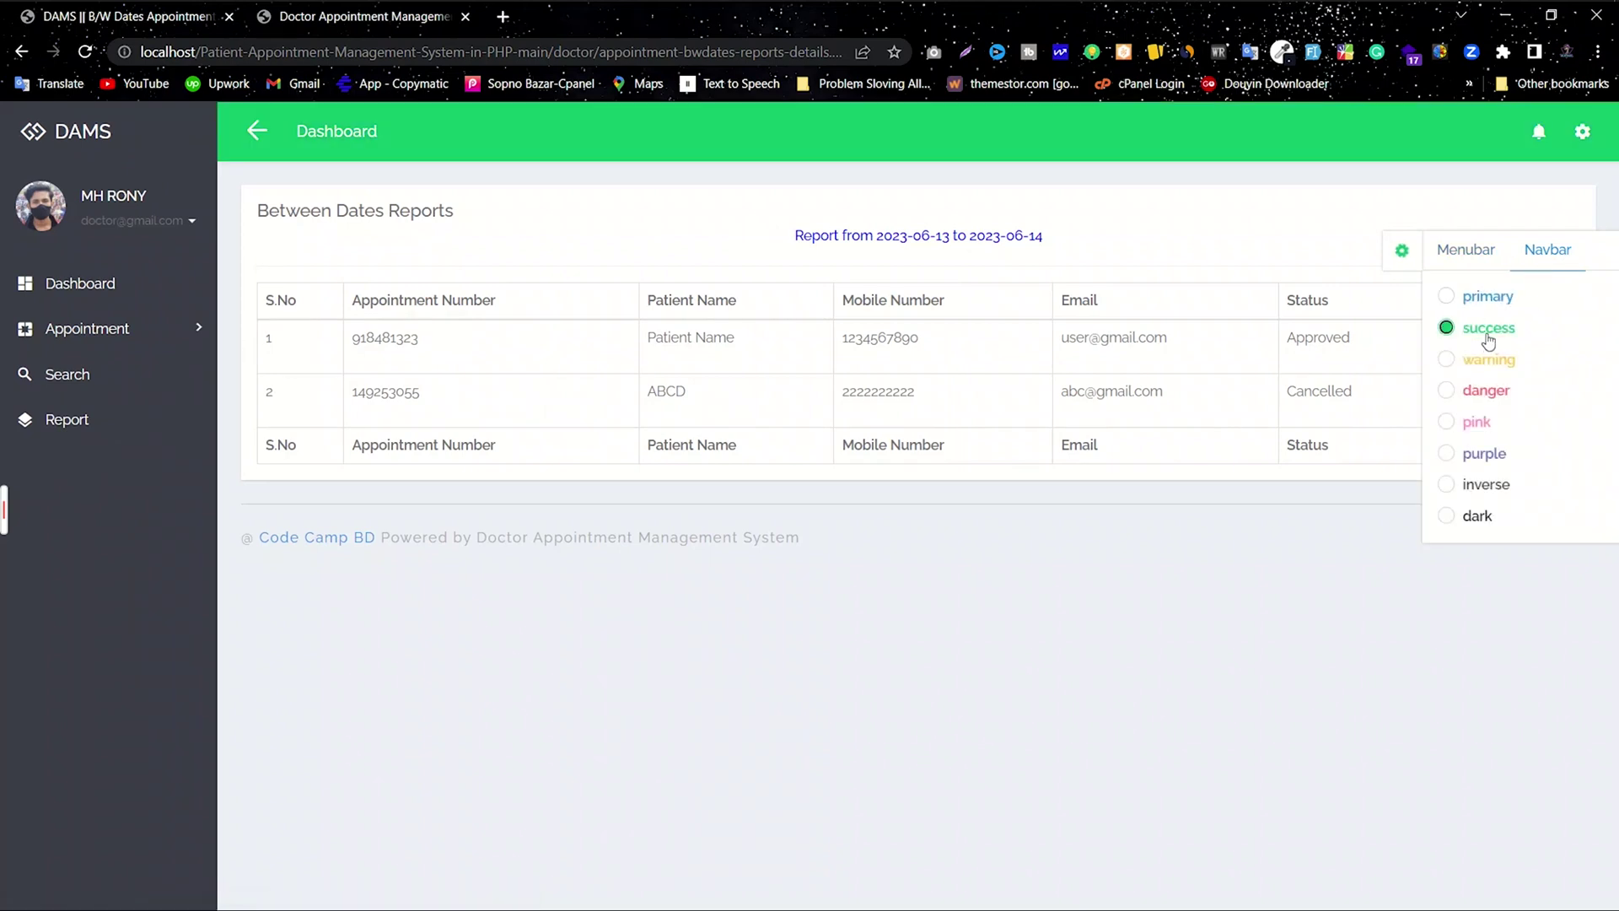
left_click(1484, 363)
left_click(1481, 392)
left_click(1478, 423)
left_click(1480, 455)
left_click(1480, 487)
left_click(1479, 516)
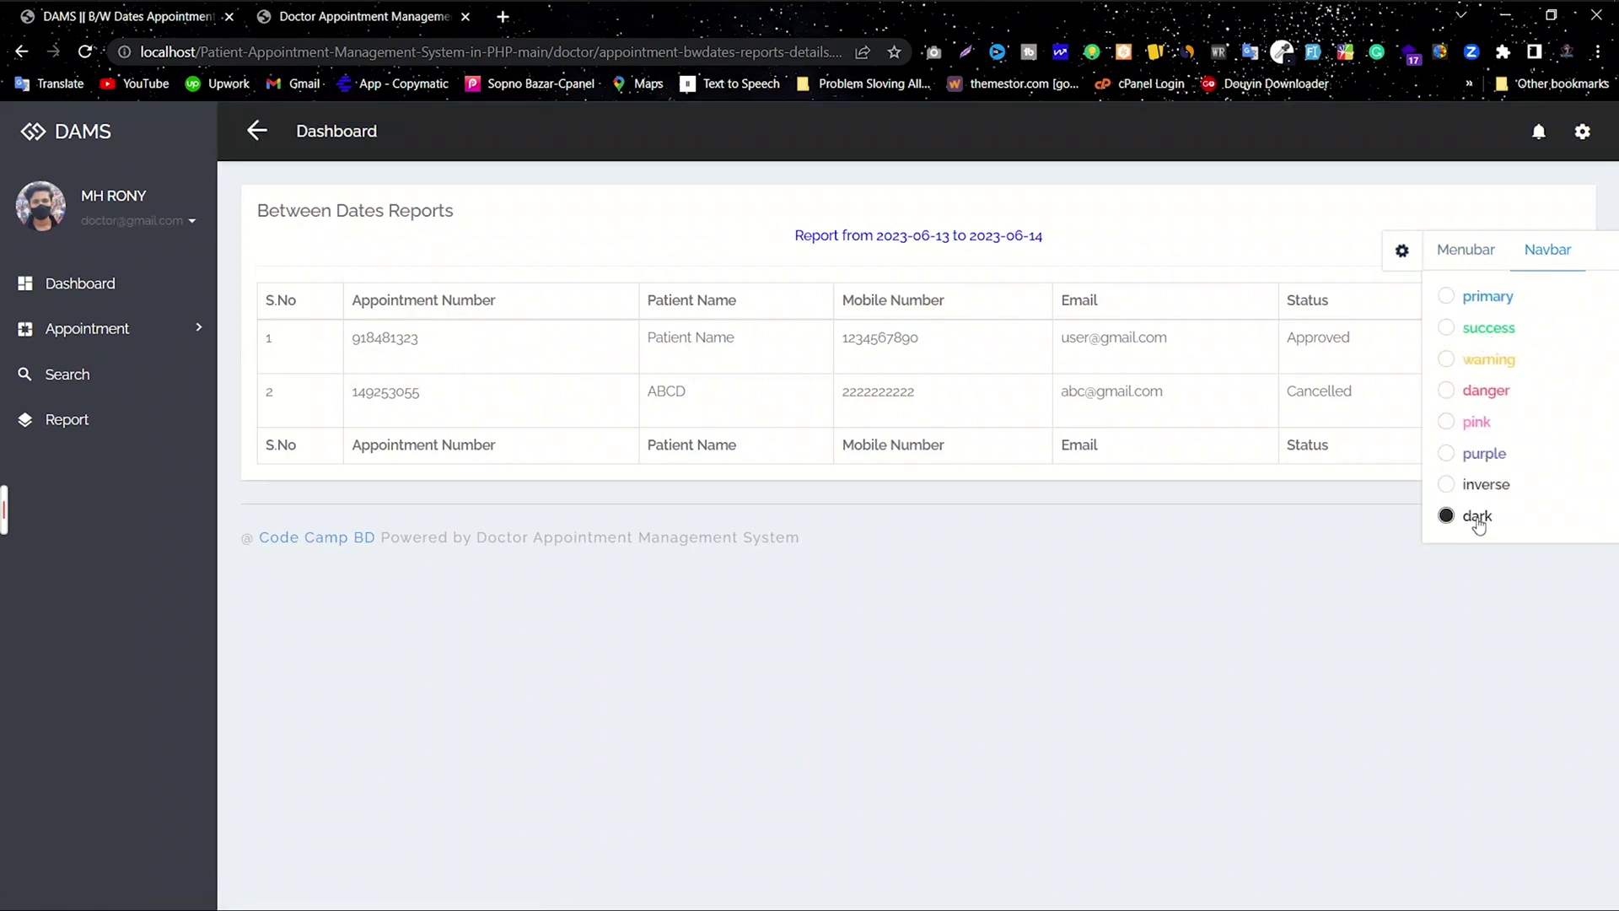
left_click(1497, 464)
left_click(1487, 483)
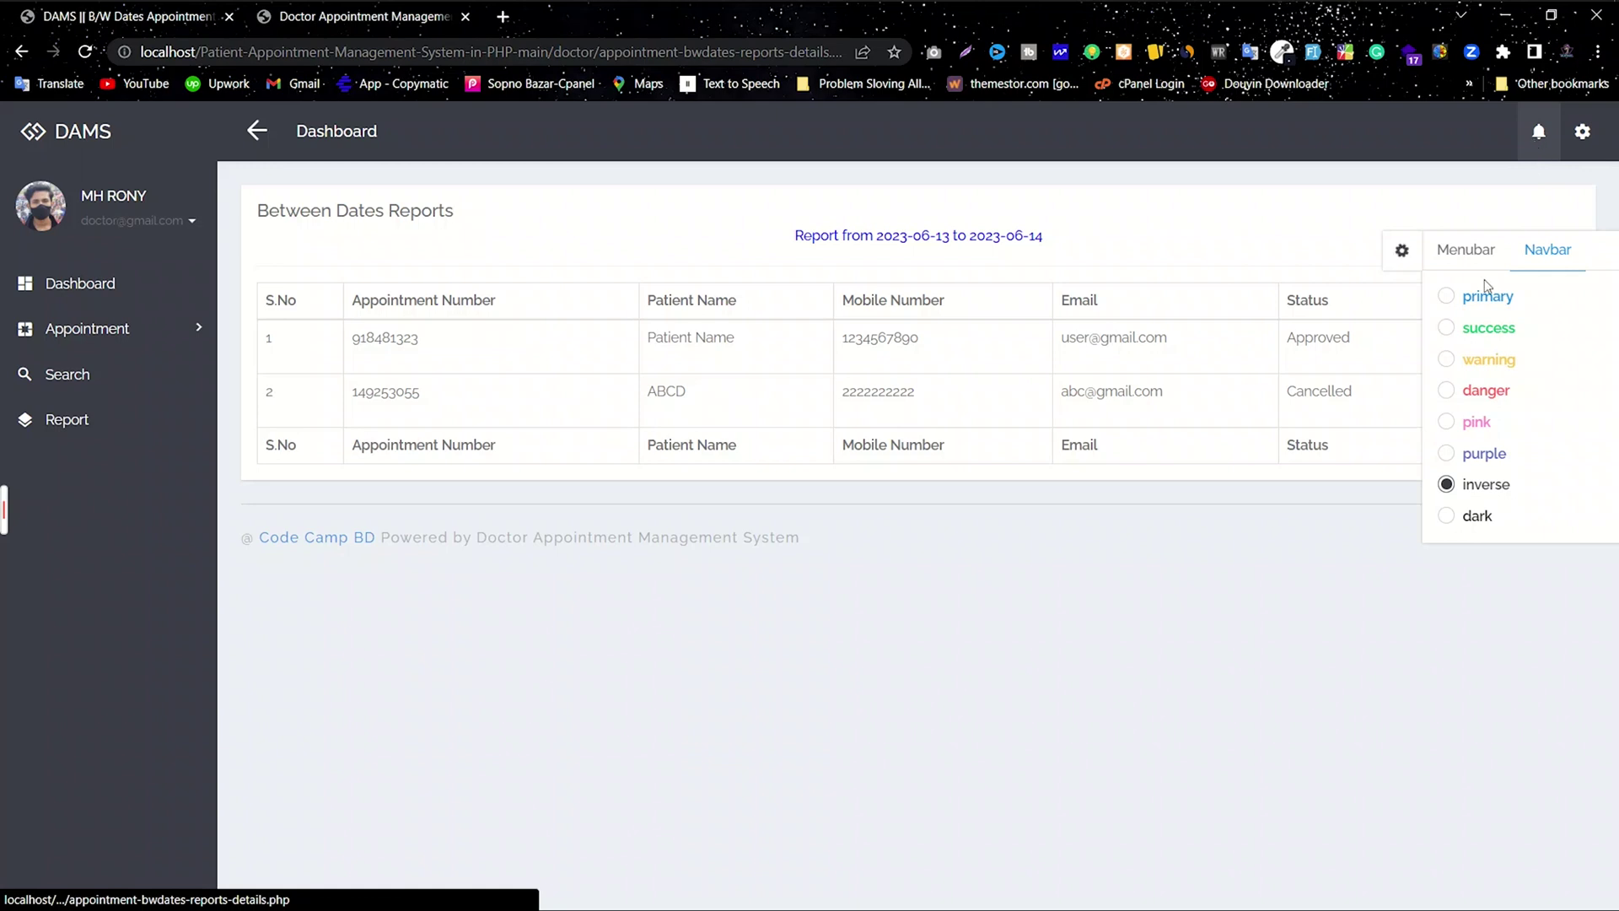
left_click(1513, 211)
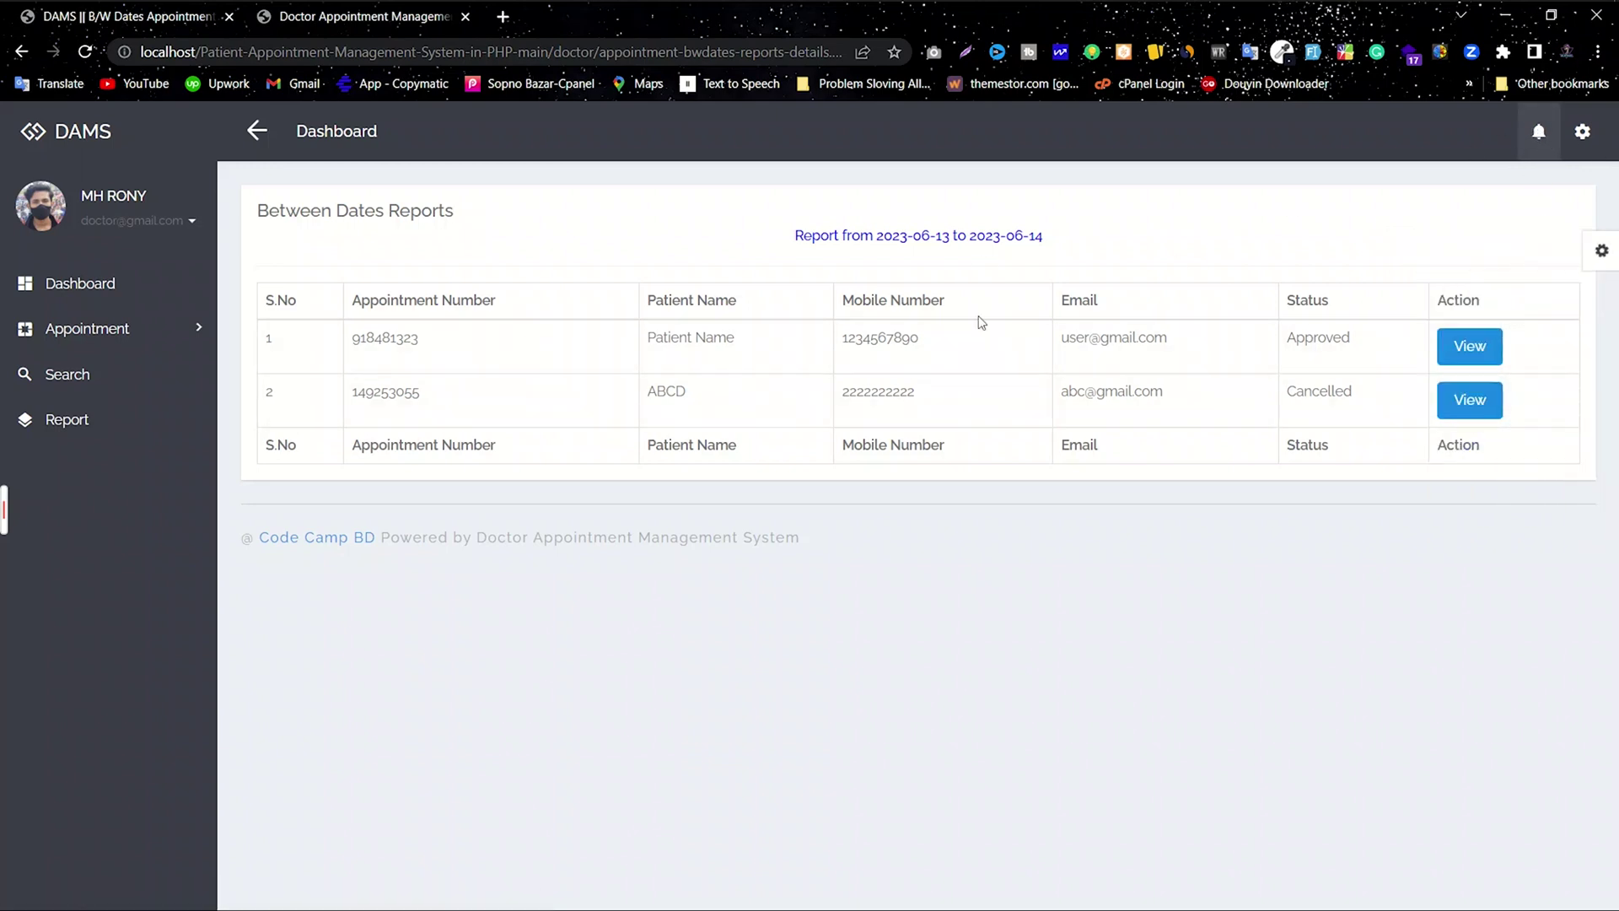
Step: Open My Profile and review the Employee ID, Email and Contact Number fields
left_click(1582, 135)
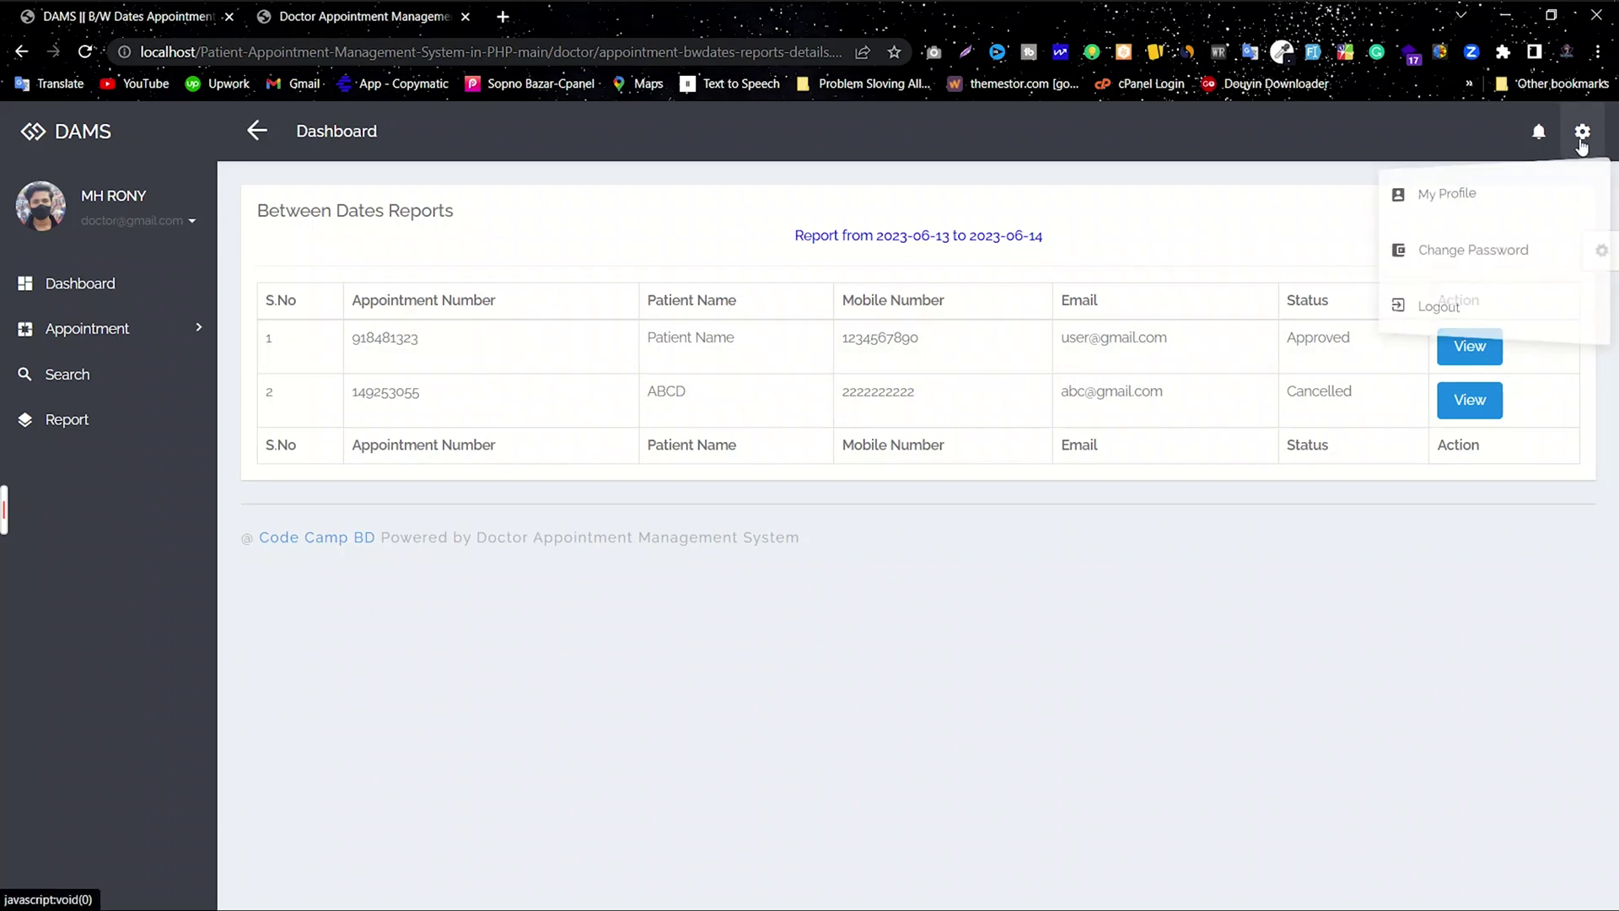
left_click(1433, 194)
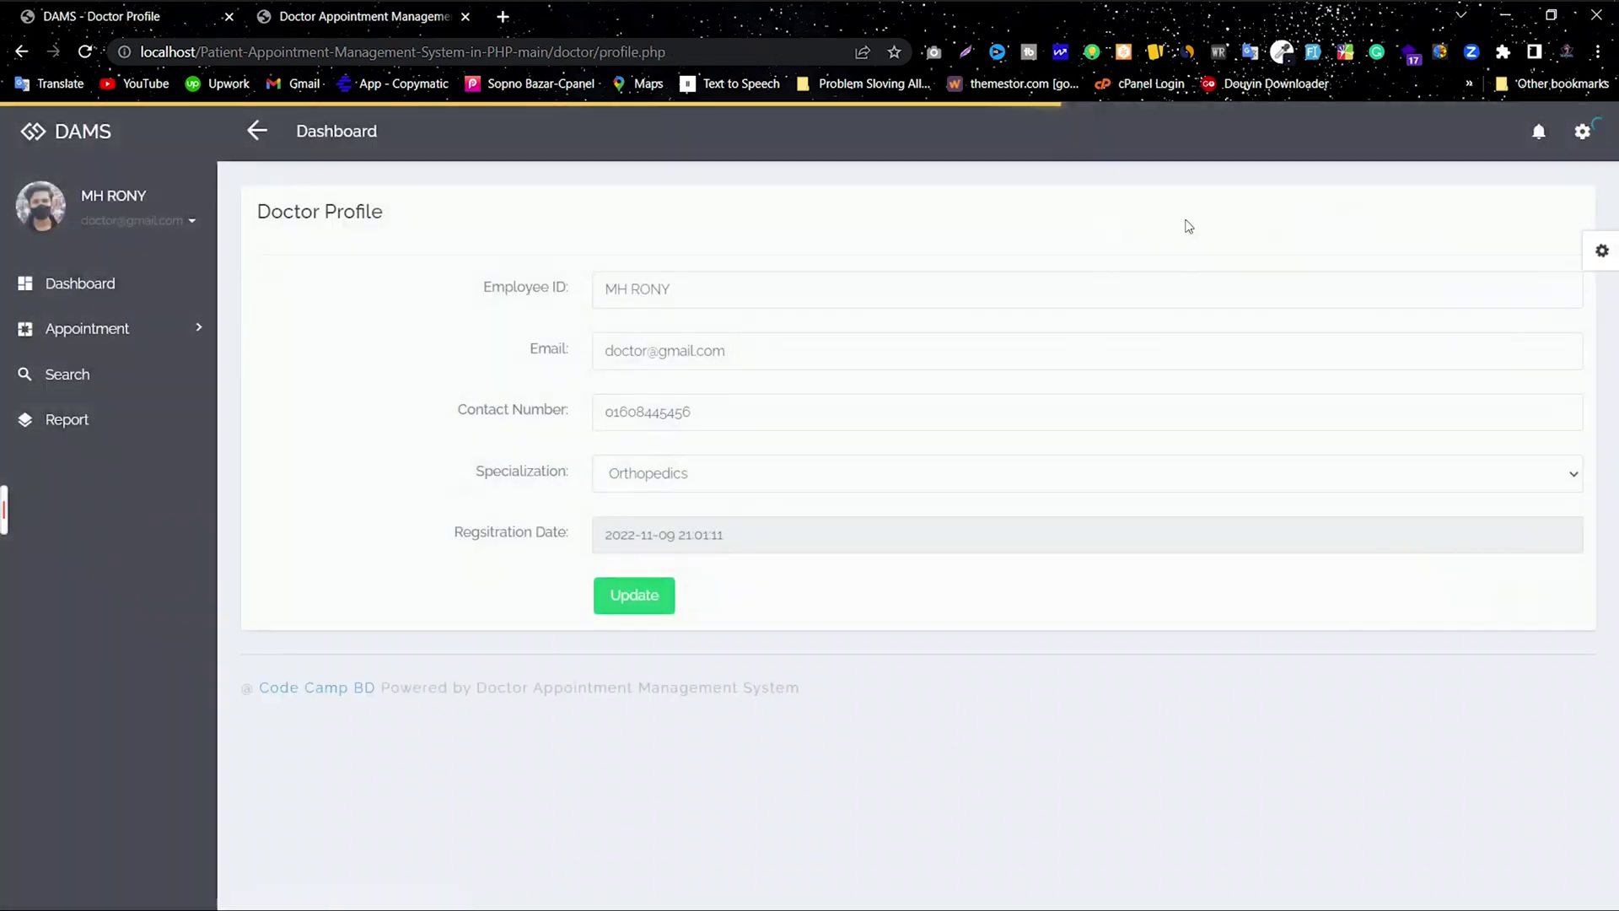
left_click_drag(719, 295, 589, 291)
left_click(449, 328)
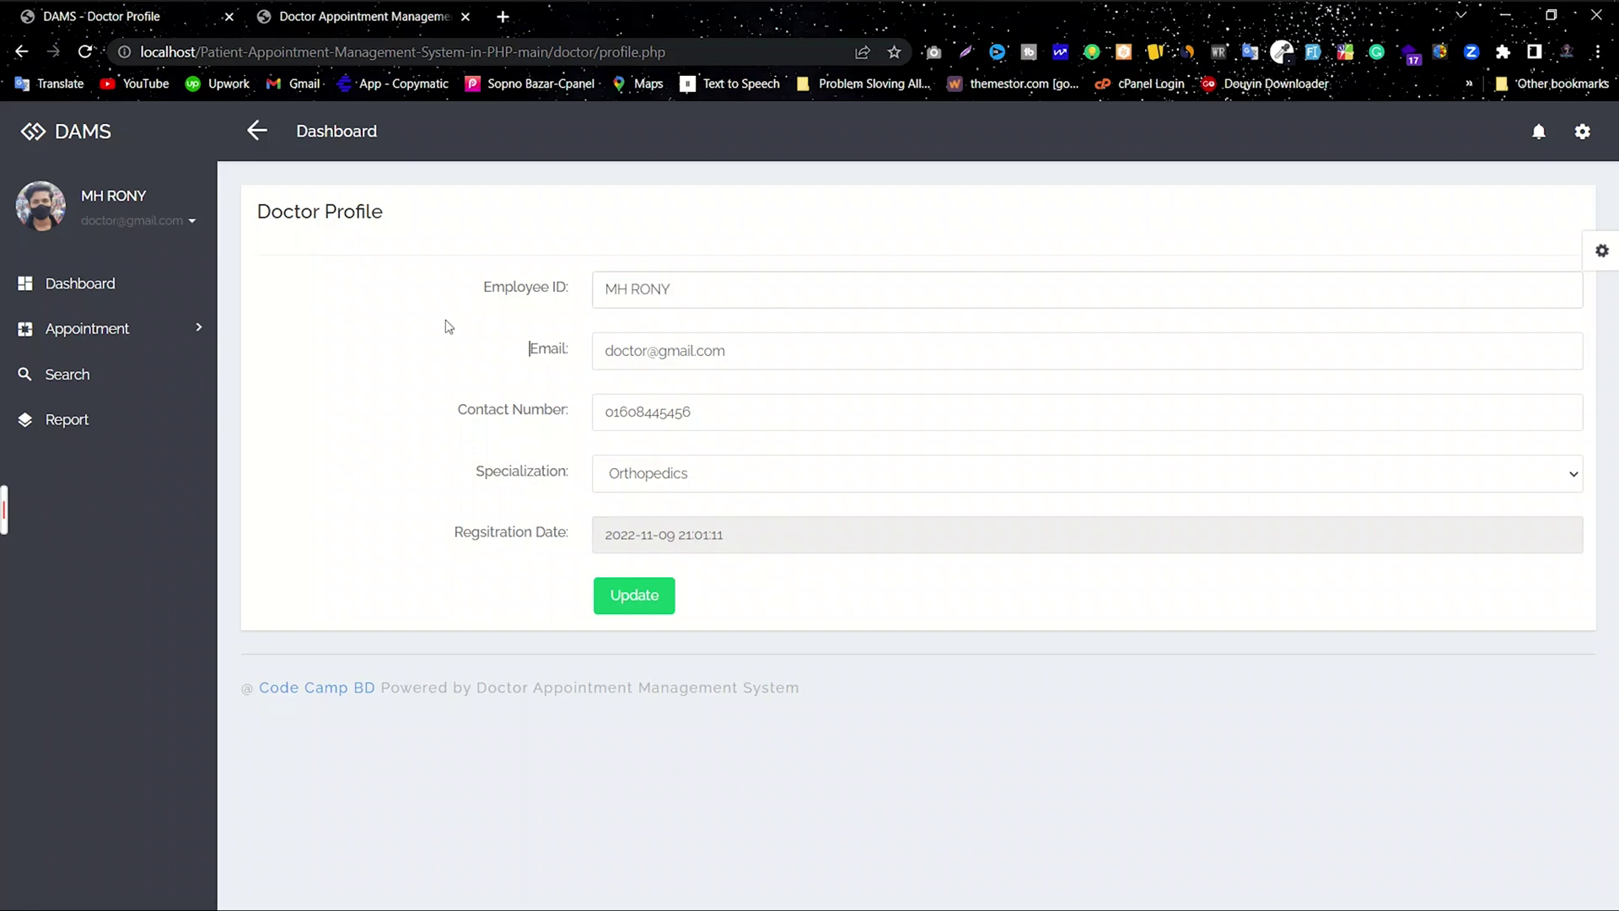
left_click_drag(726, 350, 519, 357)
left_click_drag(713, 426, 489, 421)
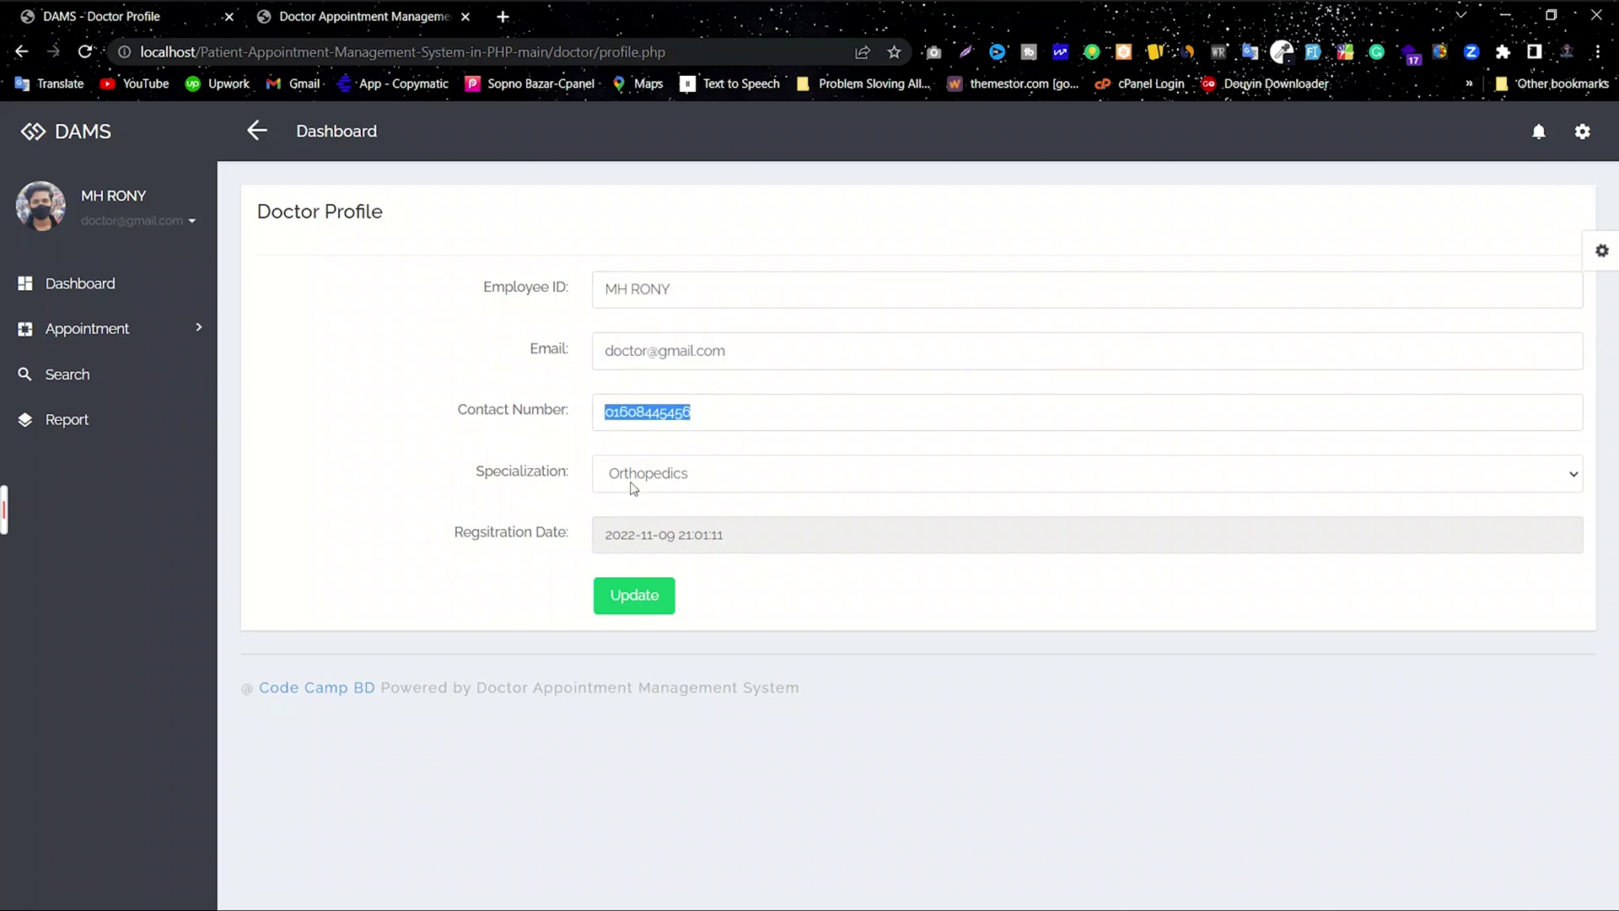
left_click(693, 479)
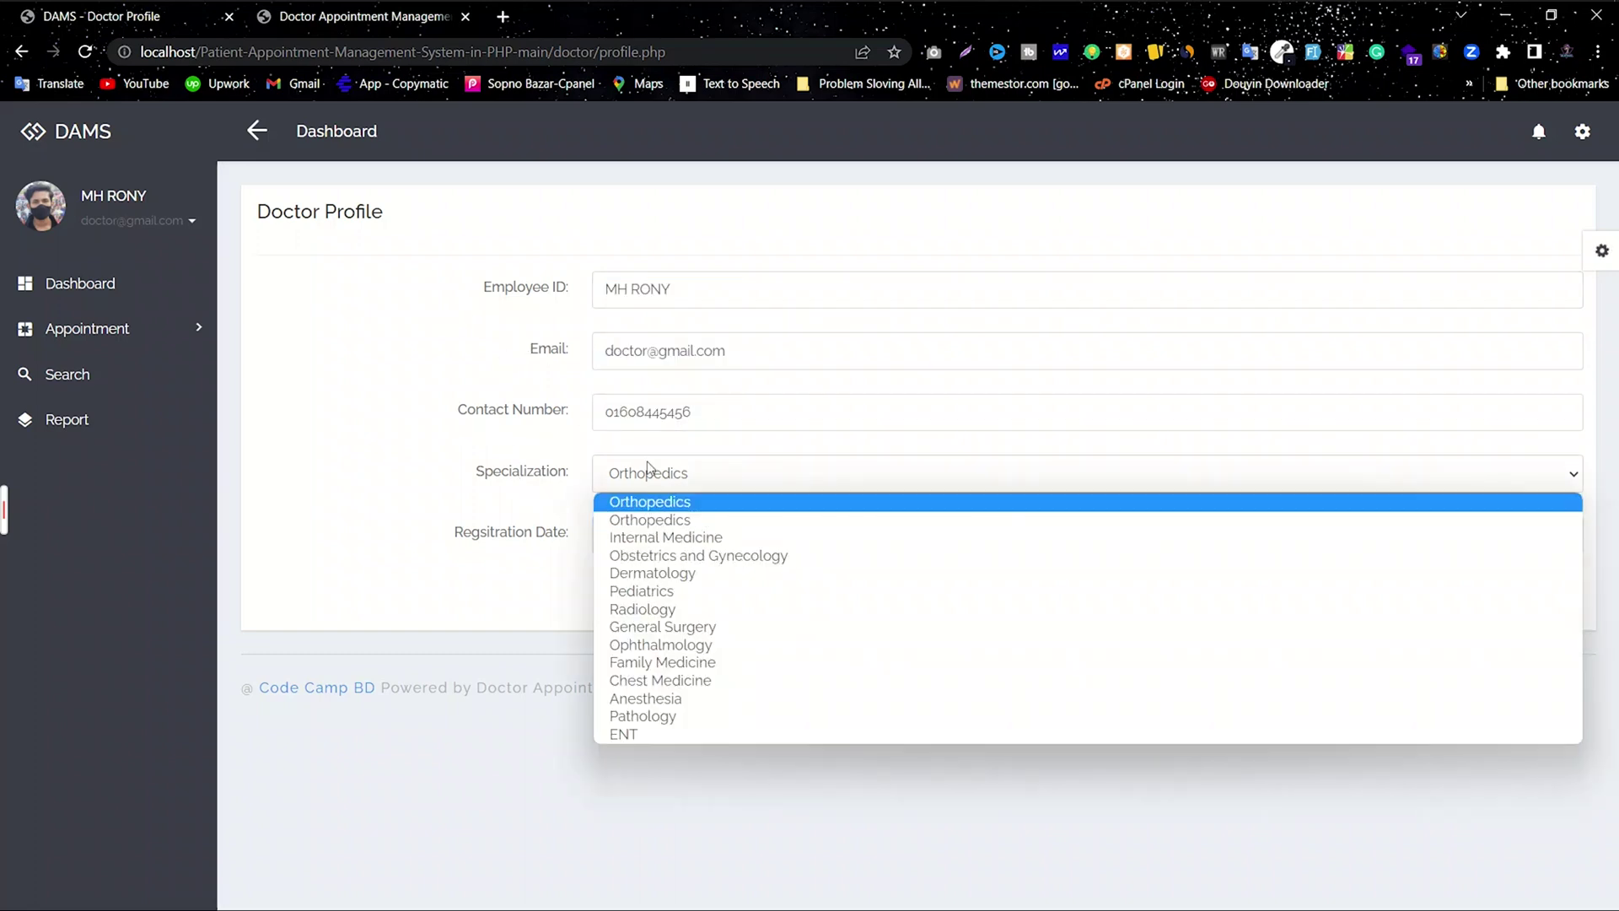
left_click(468, 472)
left_click(664, 544)
left_click_drag(754, 533, 491, 555)
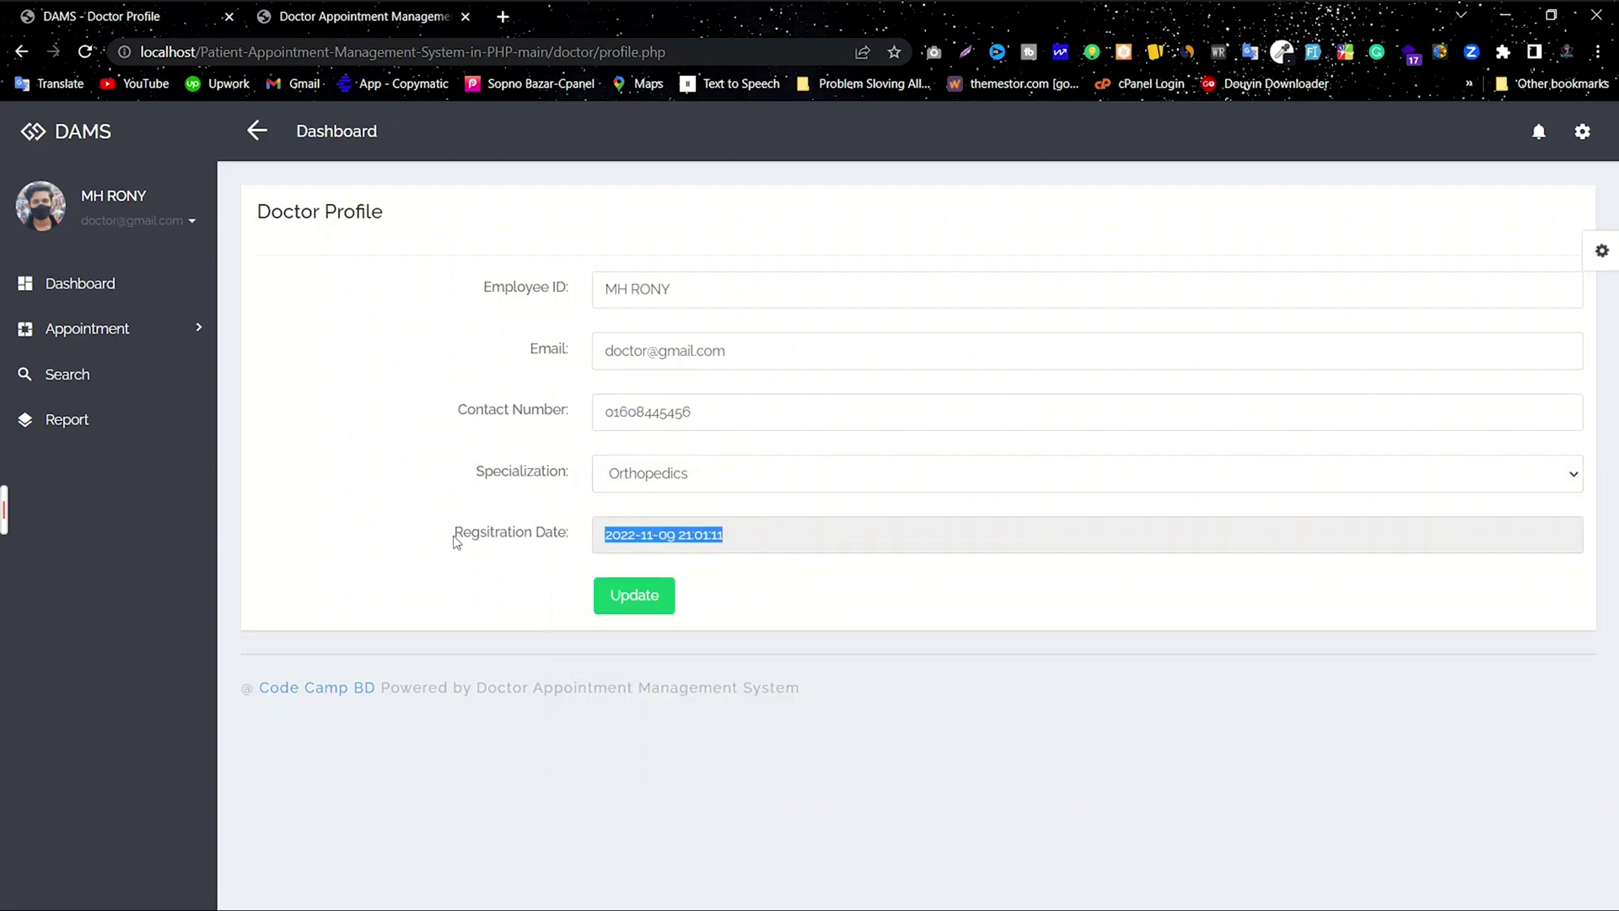
key("shift+Tab")
key("shift+Tab")
left_click_drag(739, 547, 460, 553)
left_click(460, 552)
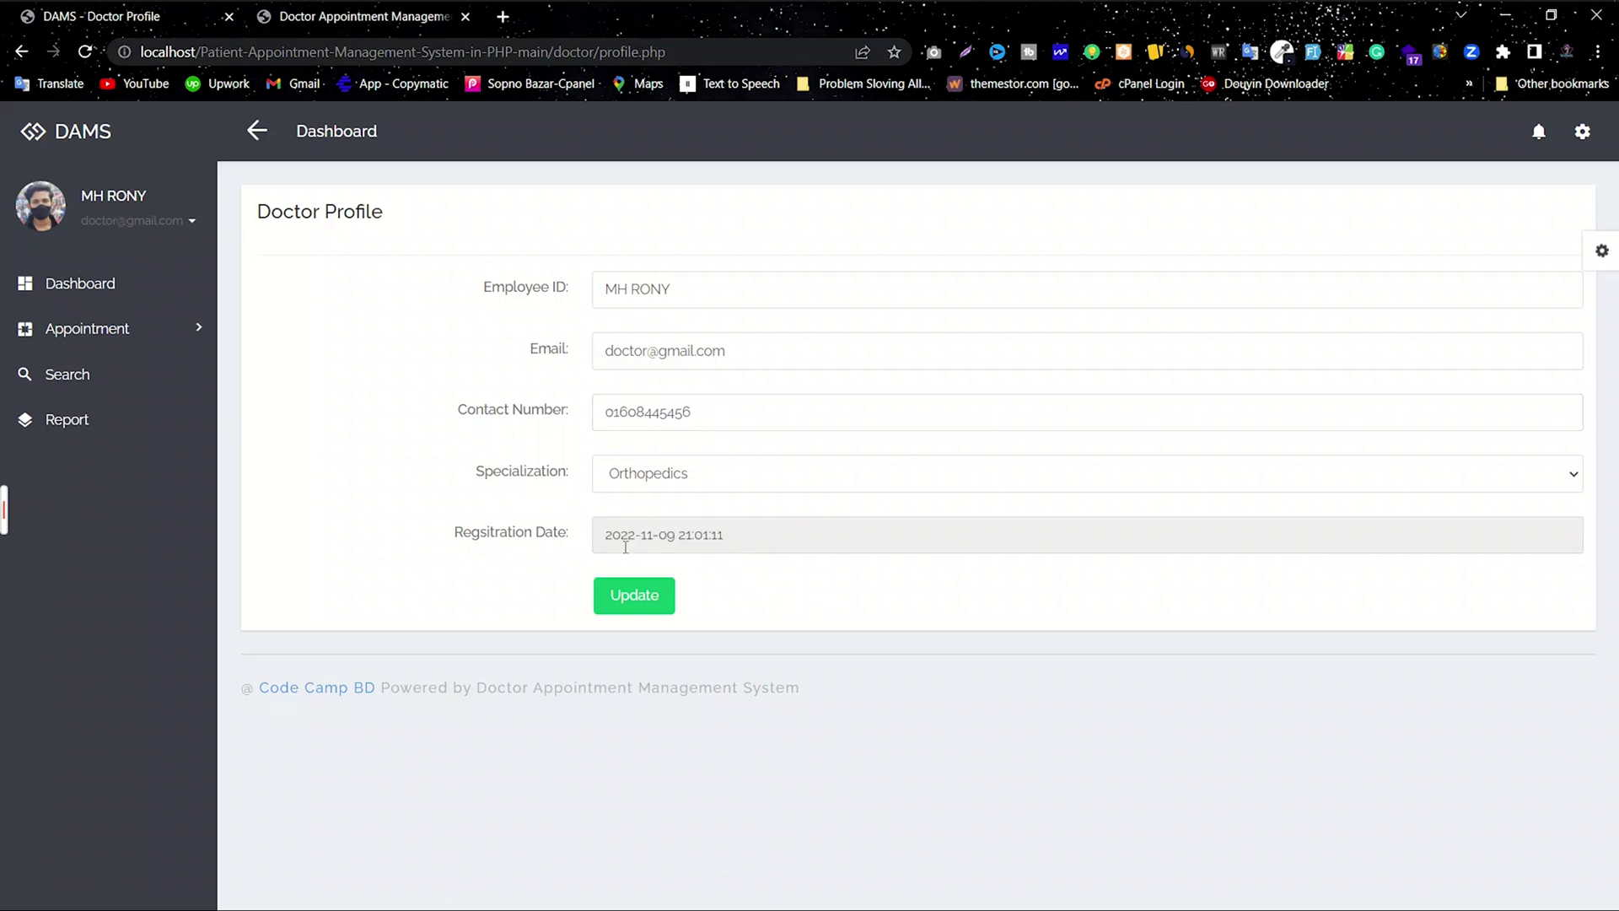
left_click_drag(701, 690, 243, 690)
triple_click(369, 458)
left_click(370, 458)
left_click(191, 221)
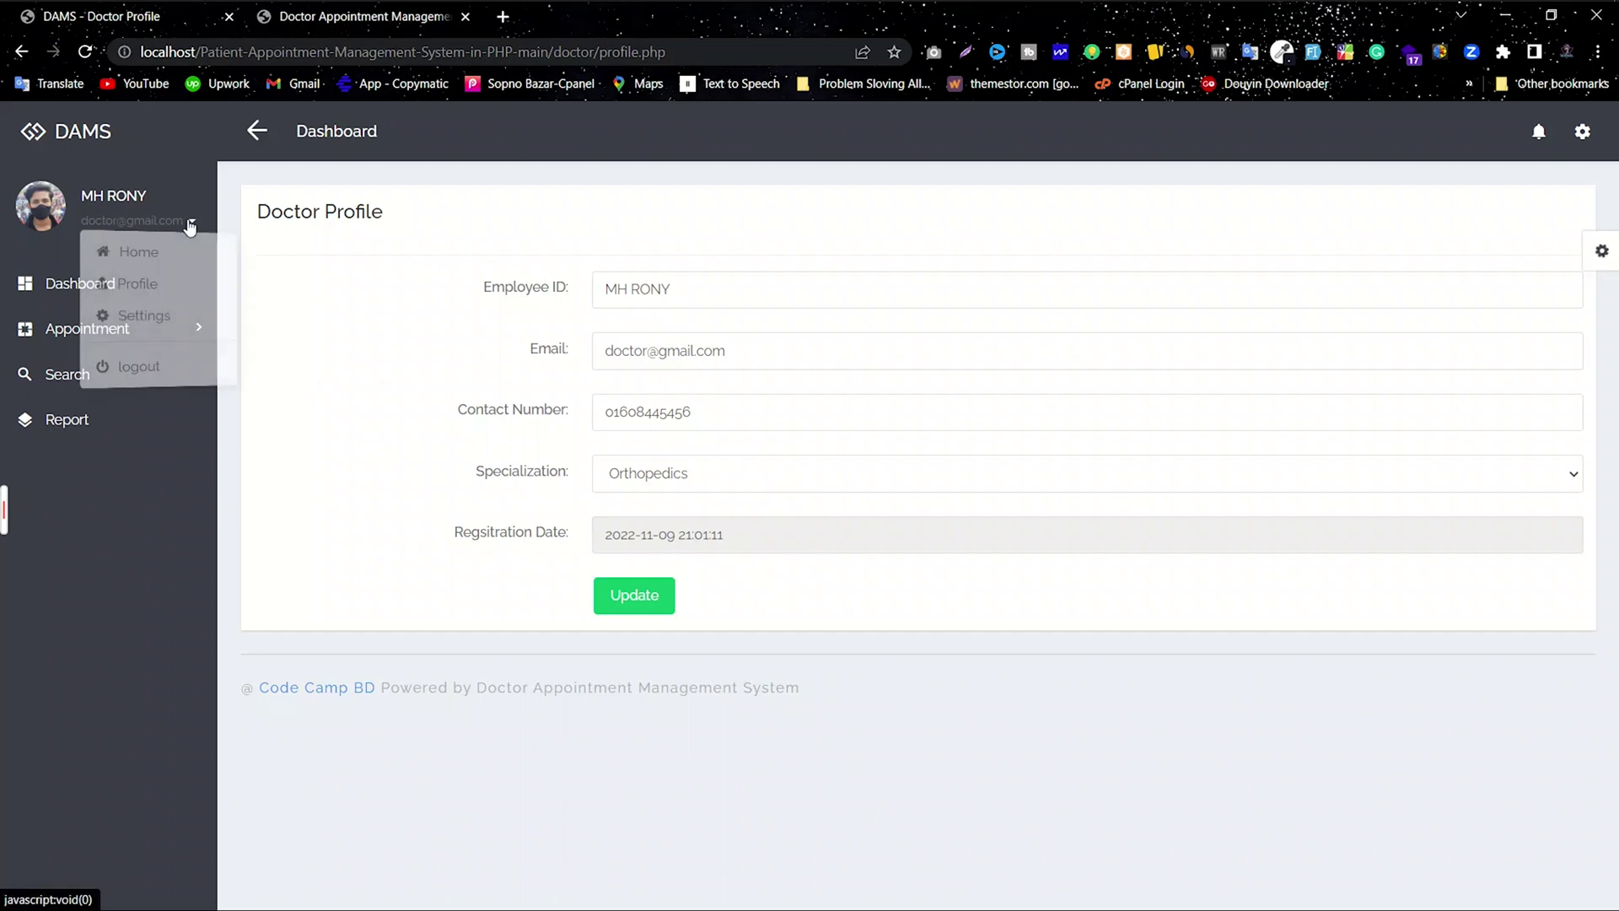
Step: Open the Change Password page from the doctor's user account menu
left_click(160, 291)
left_click(124, 221)
left_click(140, 262)
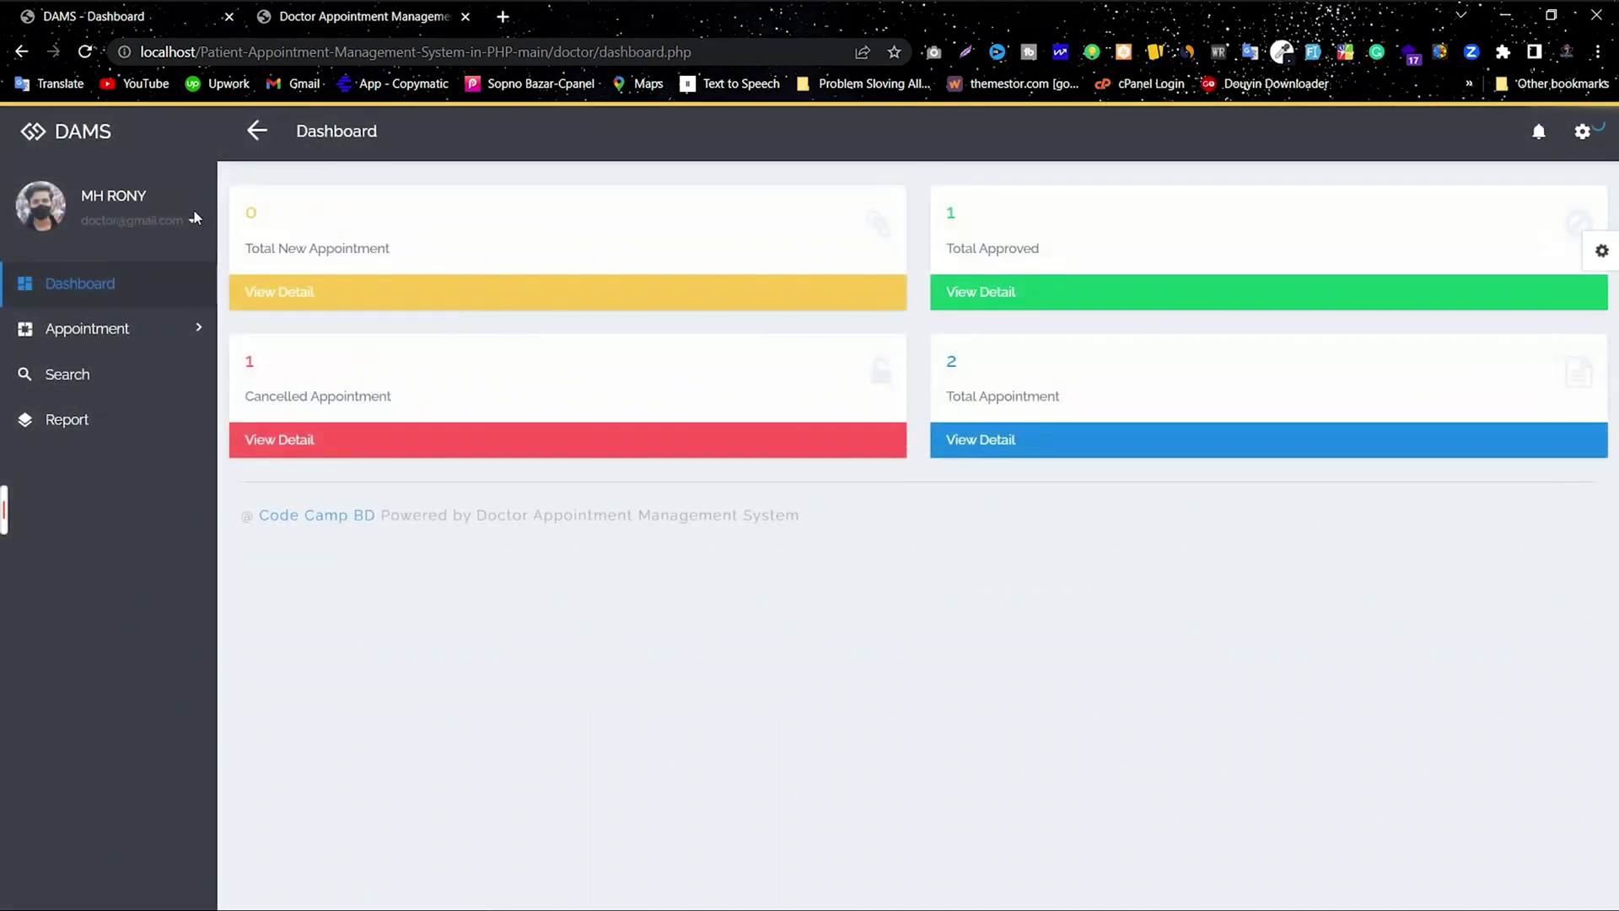
left_click(172, 222)
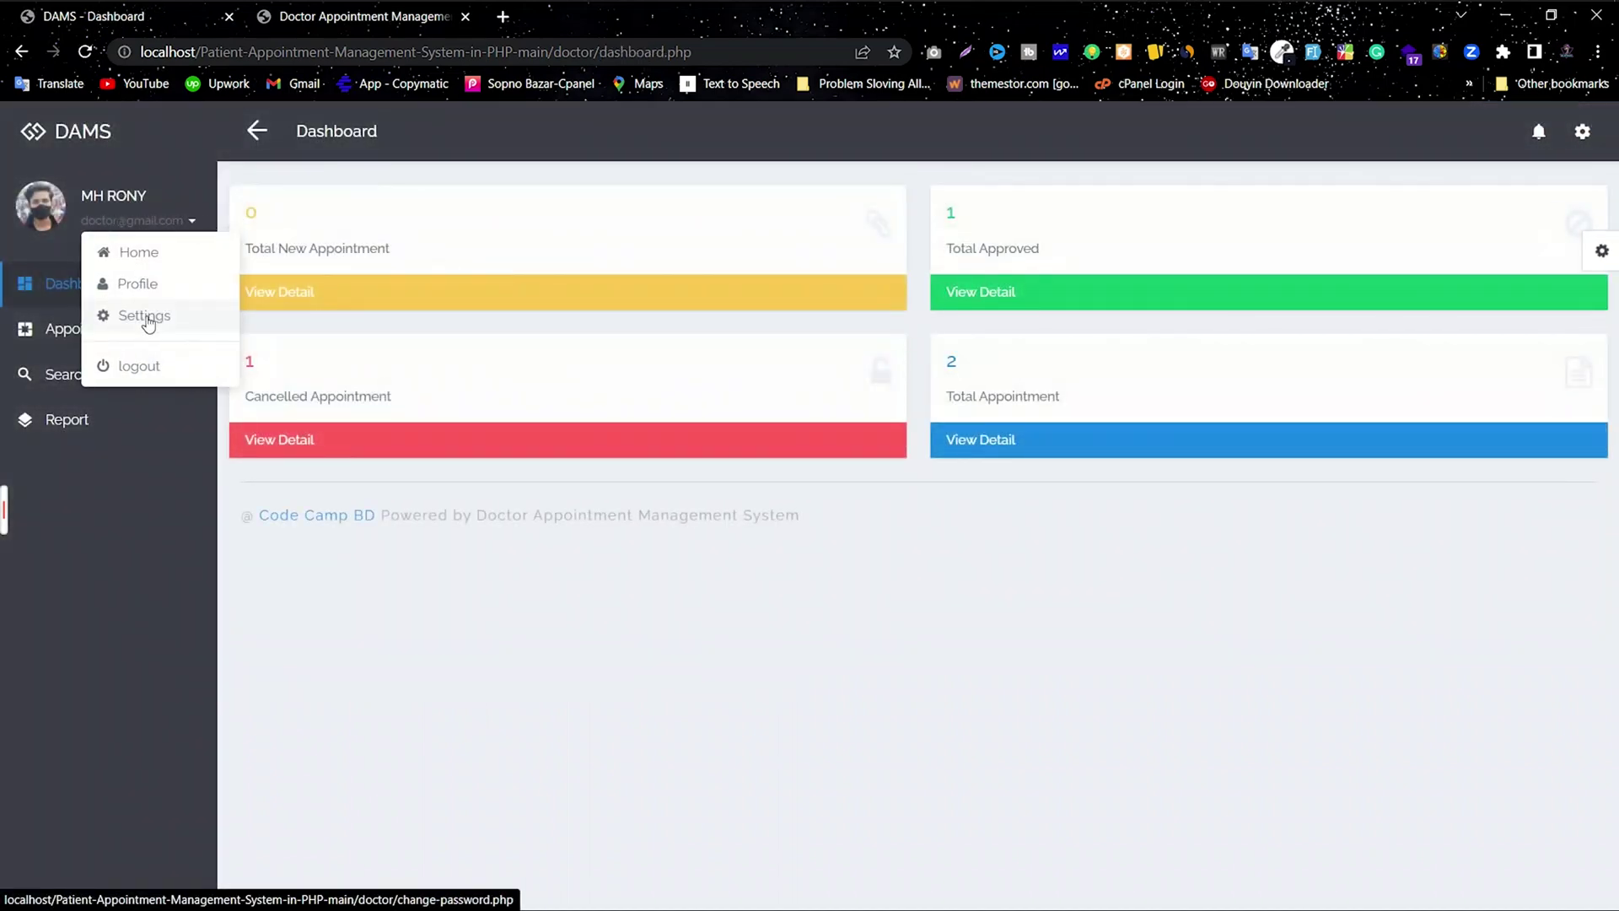
left_click(101, 315)
Step: Enter the current password, then the new password twice, and submit the change
left_click(646, 285)
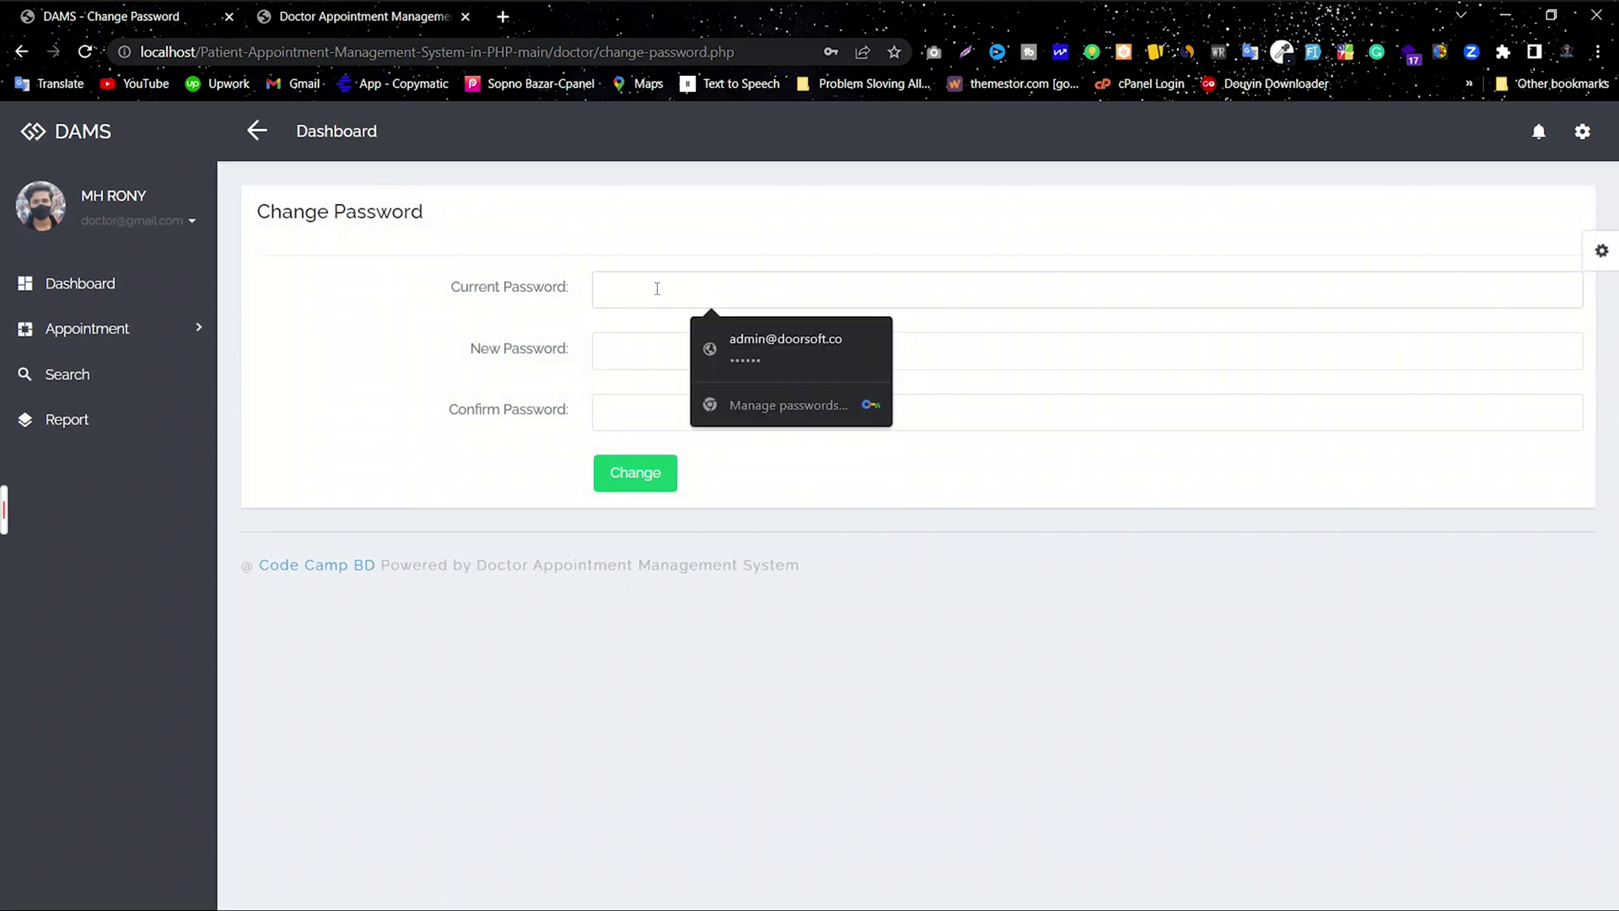
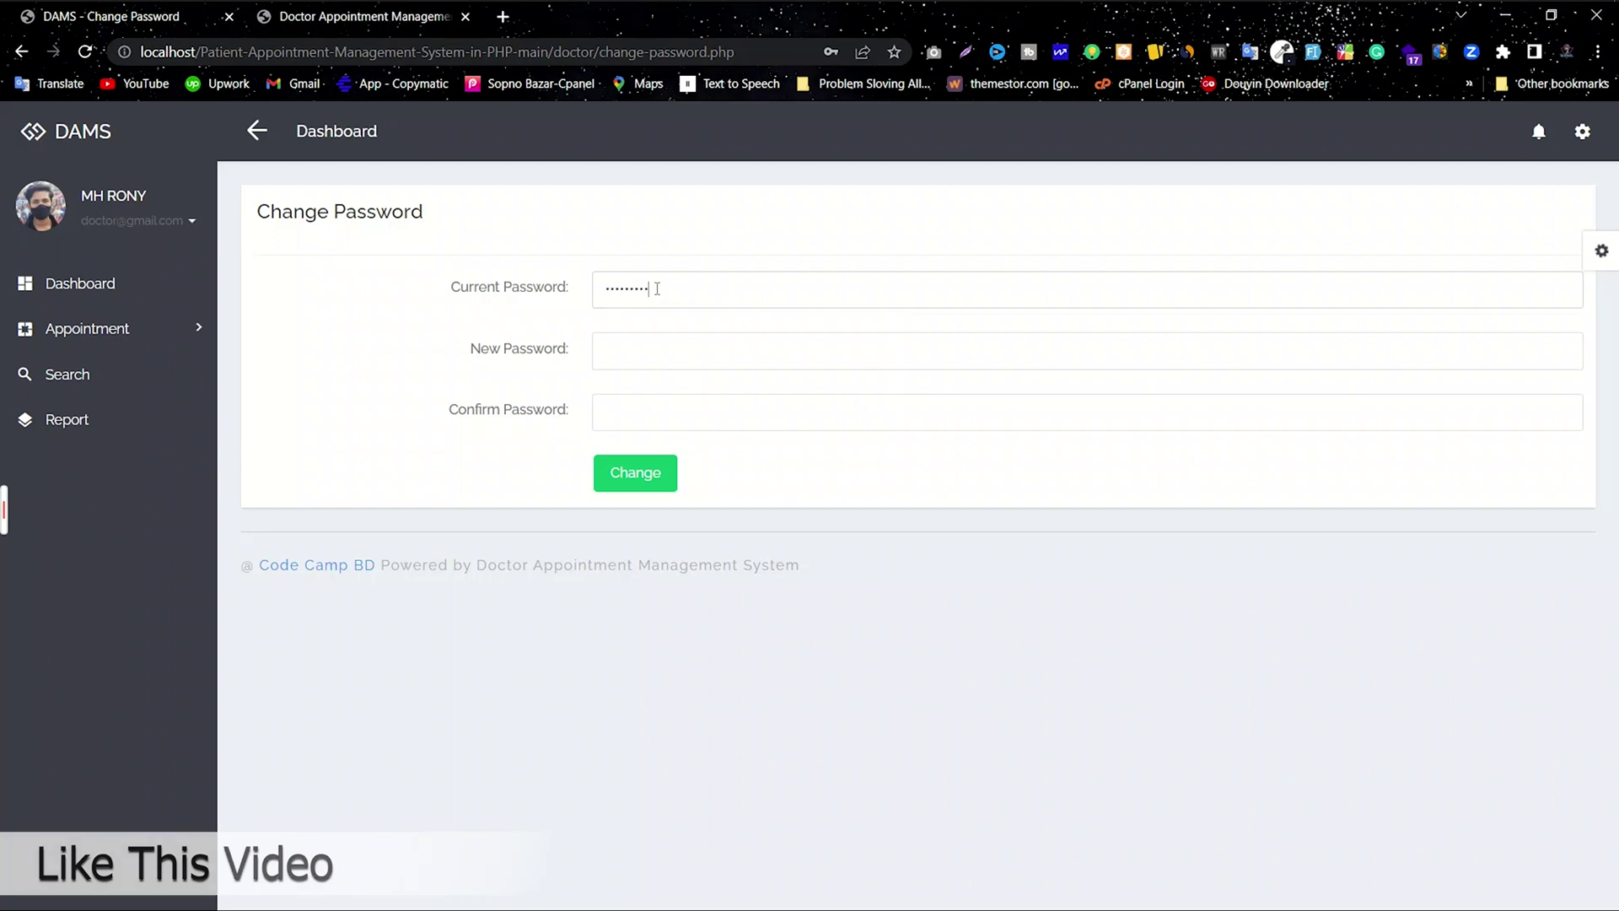
left_click(609, 369)
type("123")
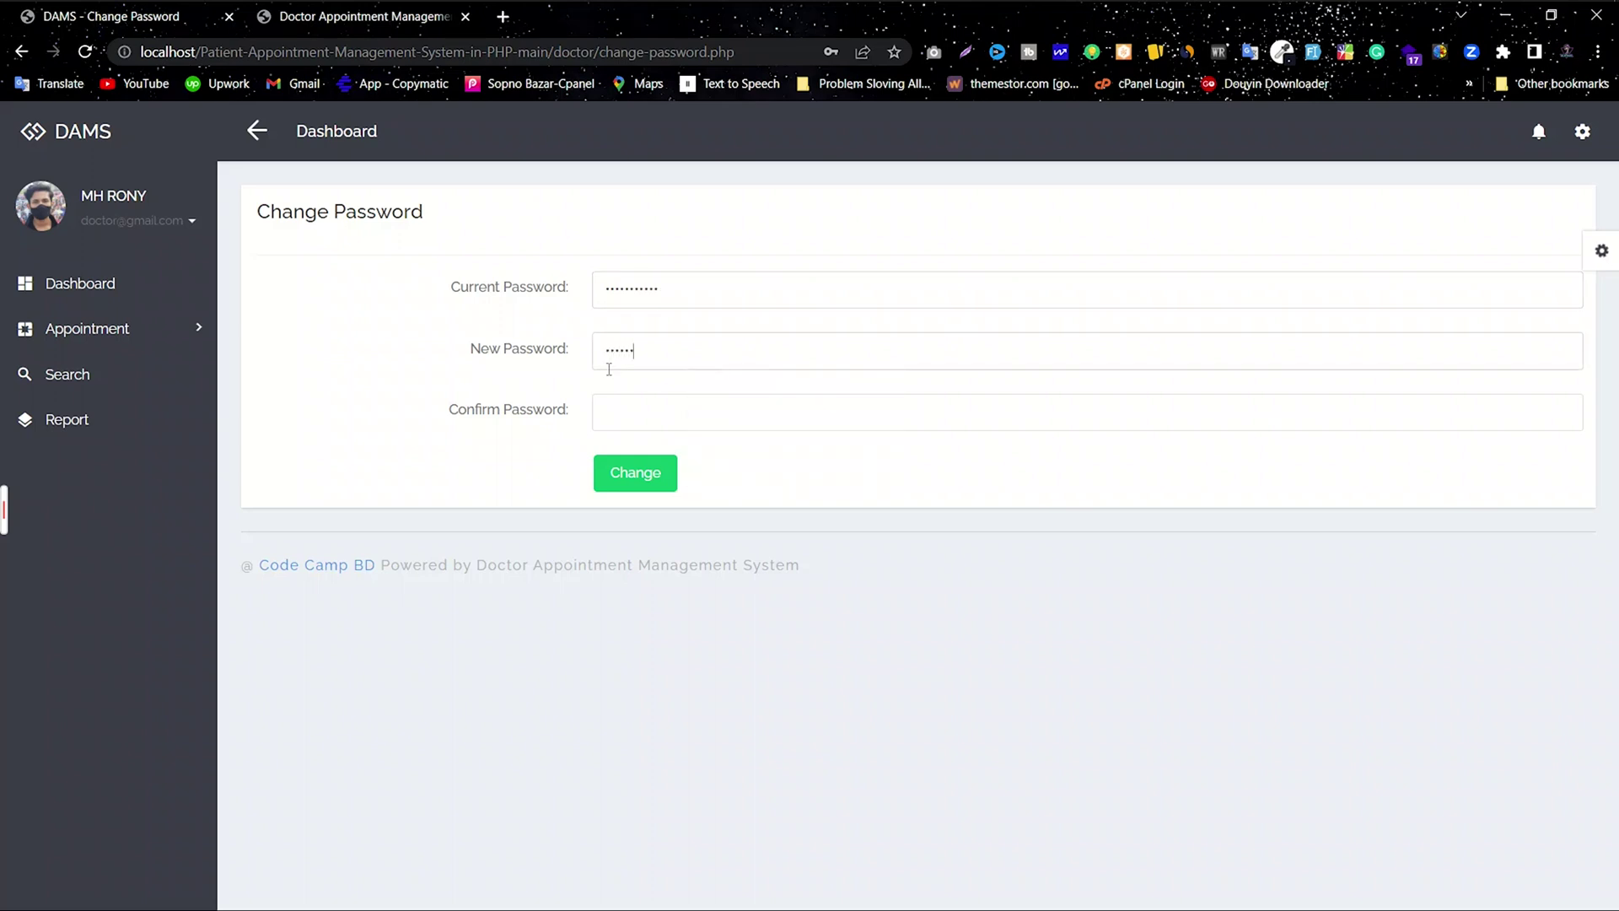
left_click(615, 401)
type("123")
left_click(647, 473)
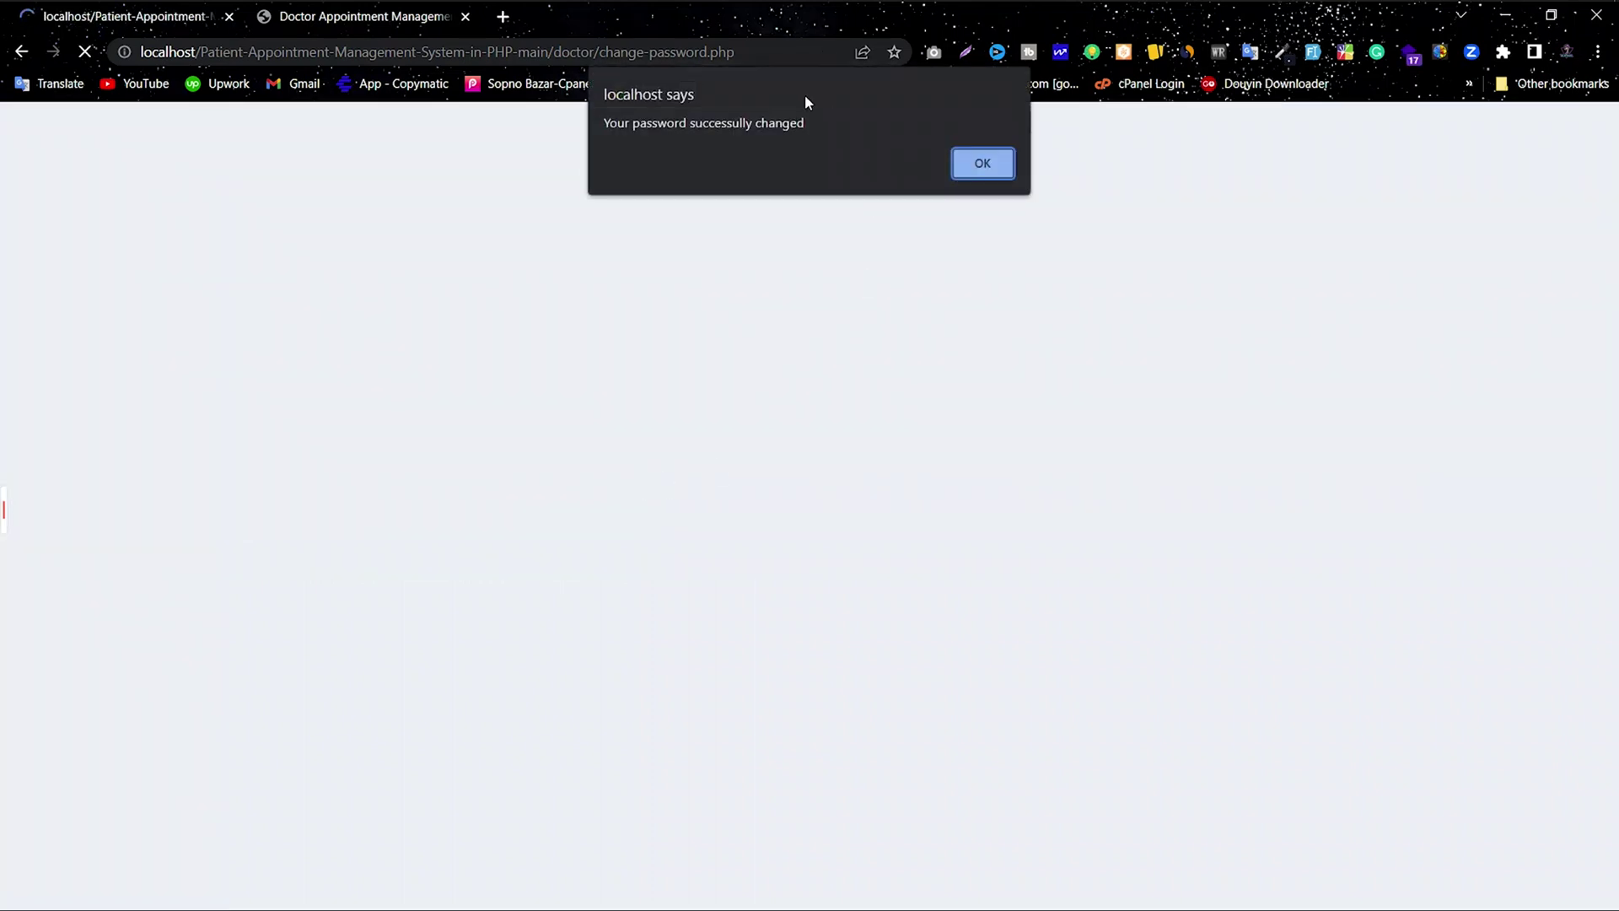
Step: Dismiss the 'password successfully changed' confirmation, go back to the dashboard, and minimize Chrome
left_click_drag(813, 133, 590, 135)
left_click(970, 162)
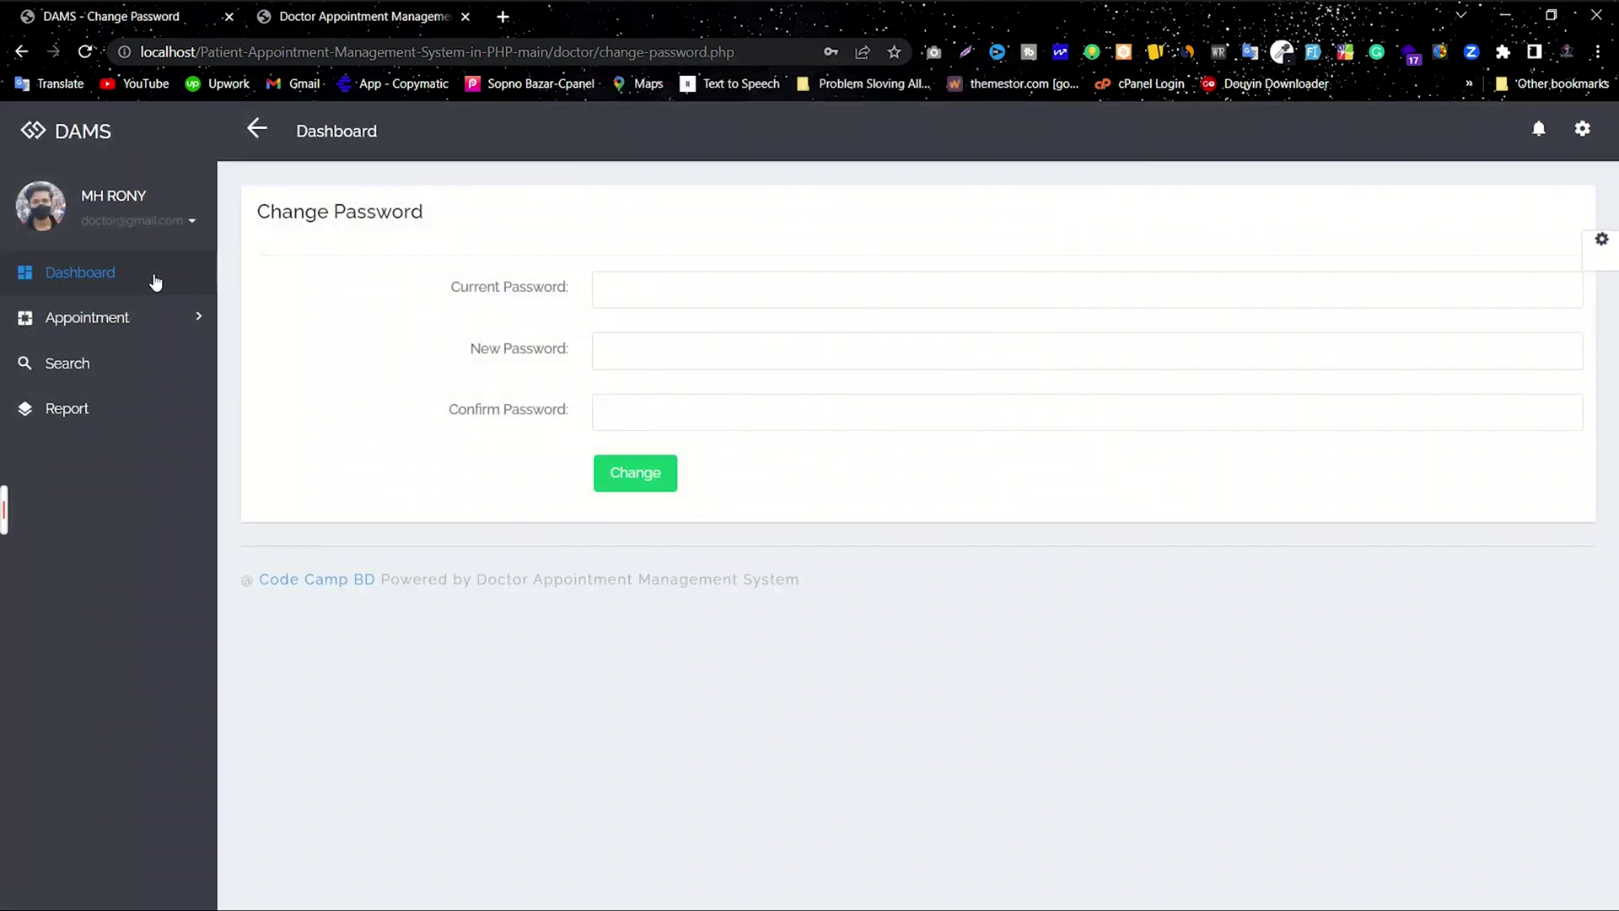
left_click(137, 268)
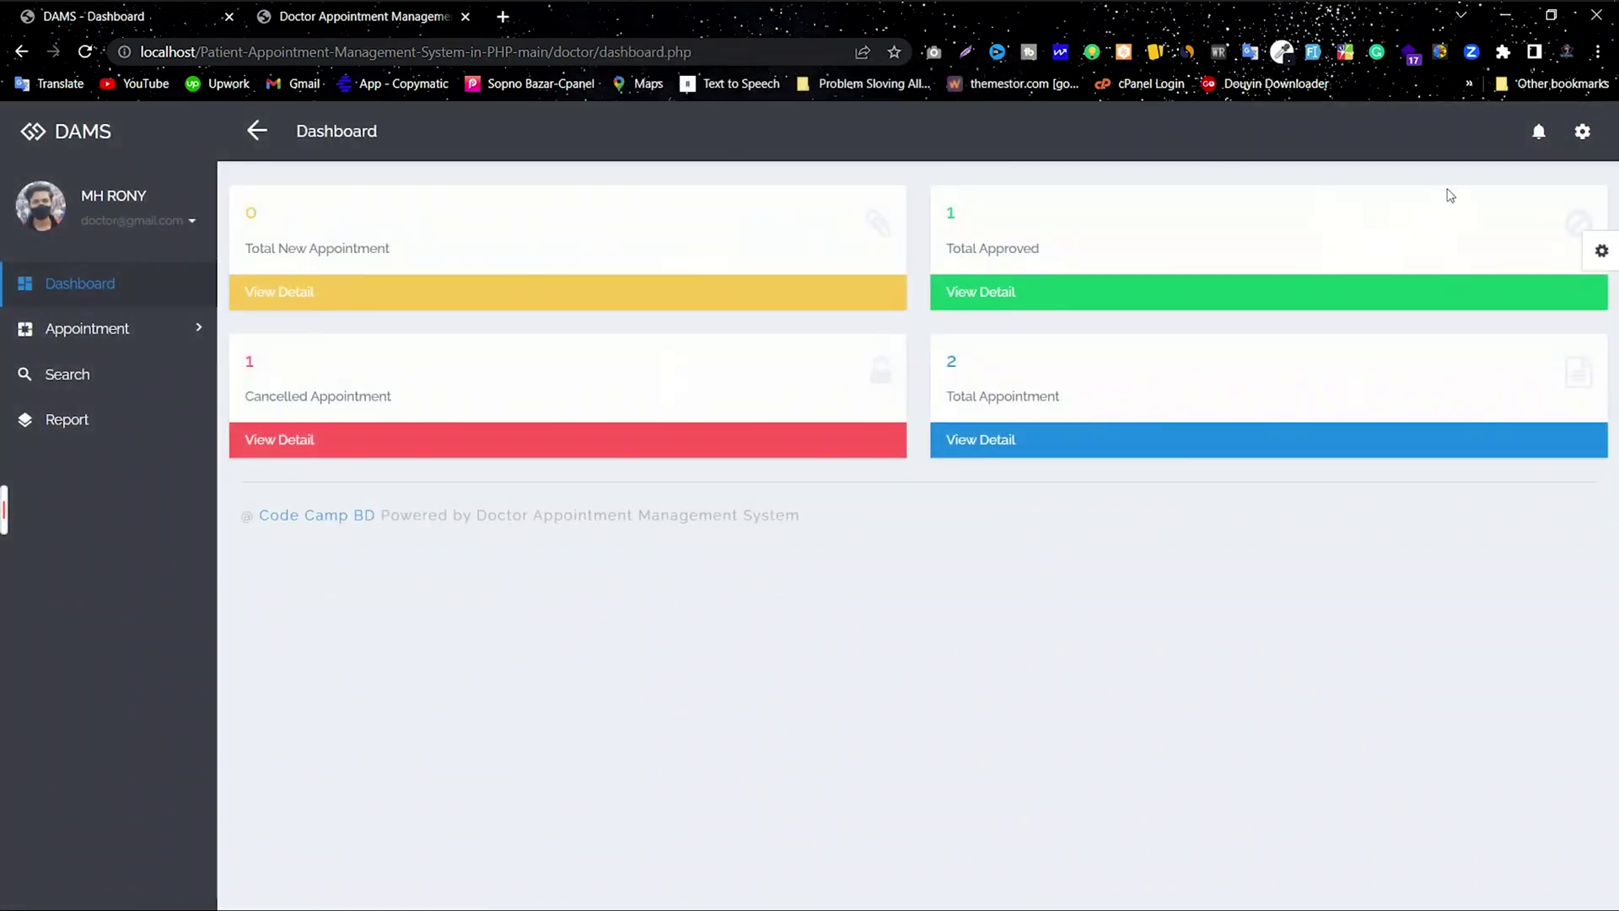
left_click(1505, 16)
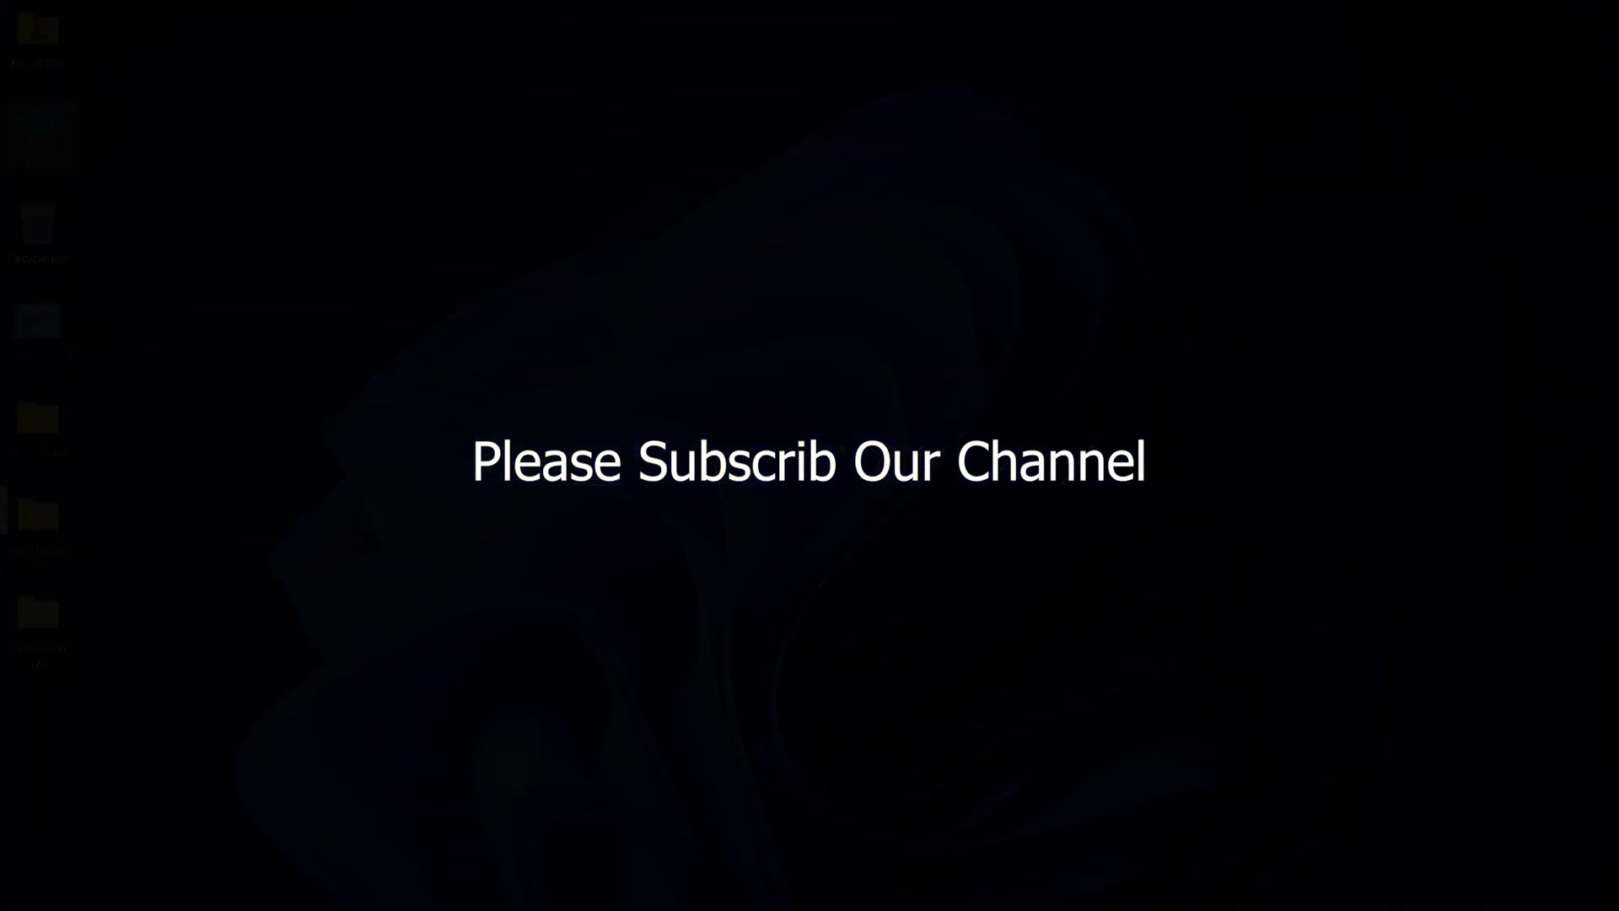